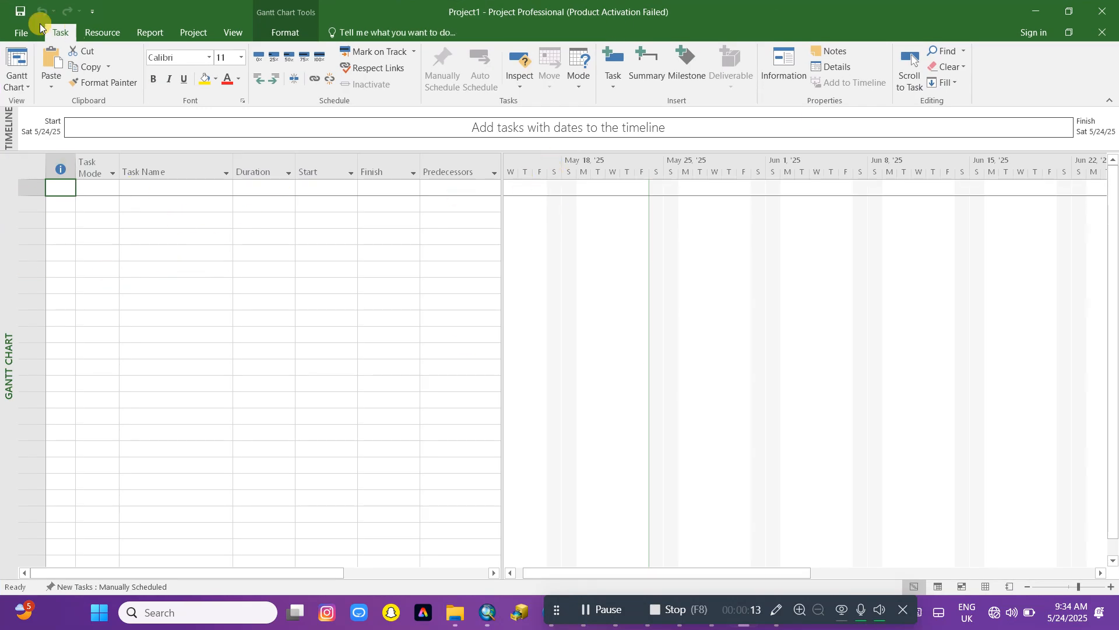
Step: Open the Project Options and examine the available date formats in the general settings
click(24, 30)
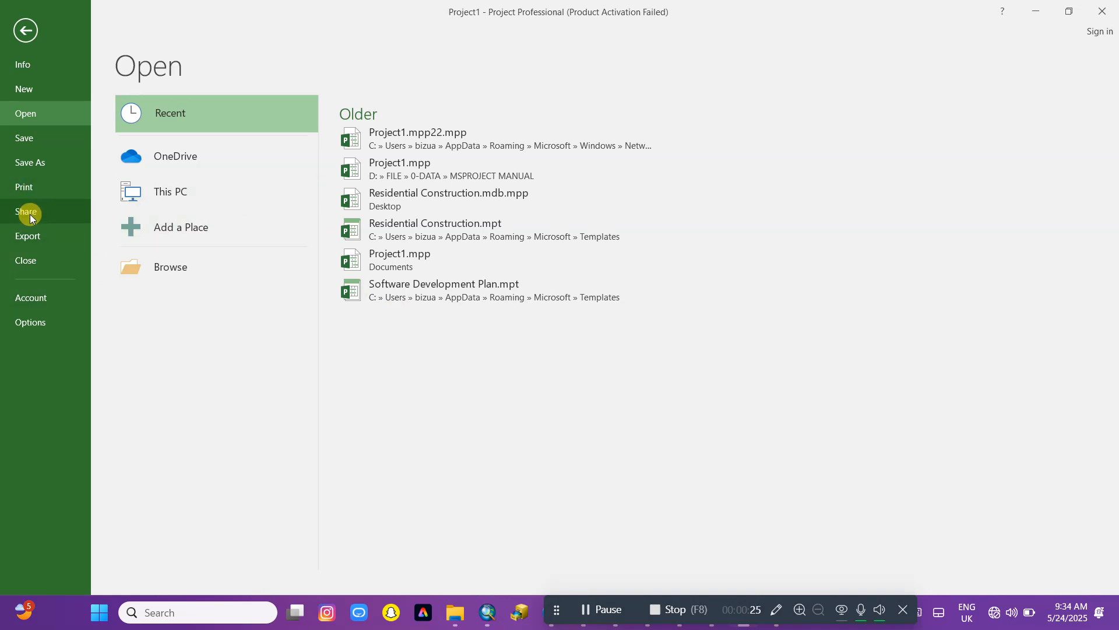
click(31, 324)
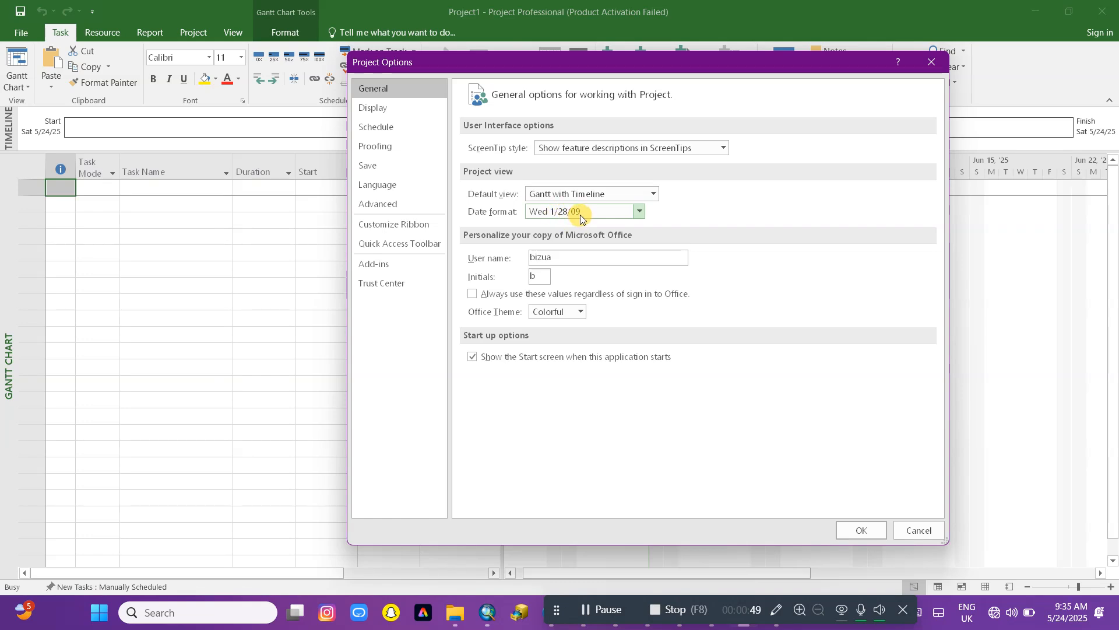
click(642, 216)
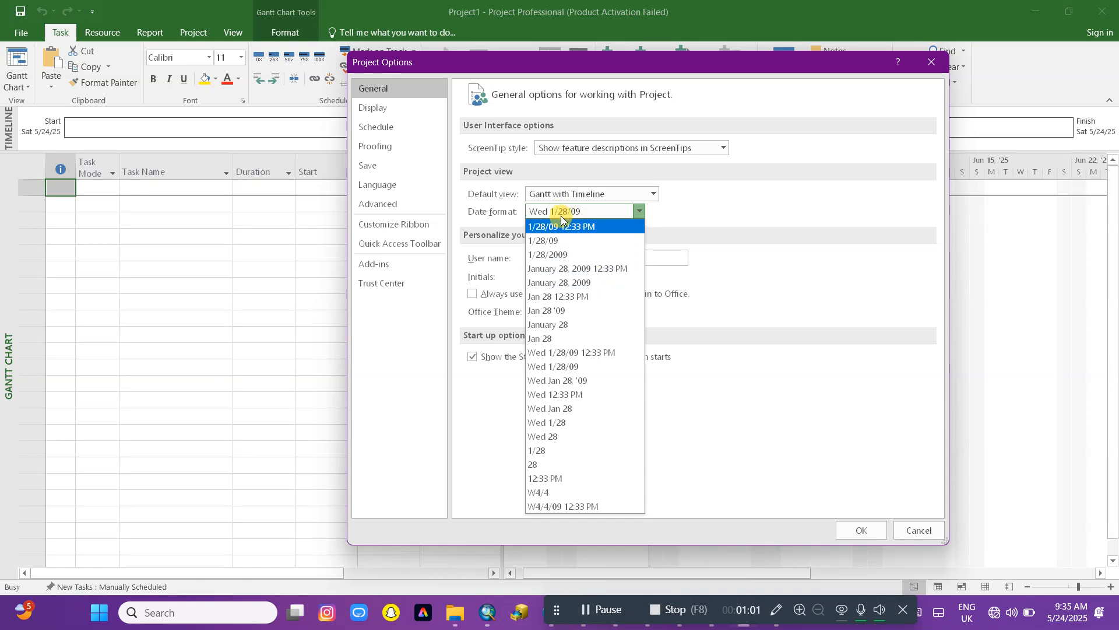
click(706, 222)
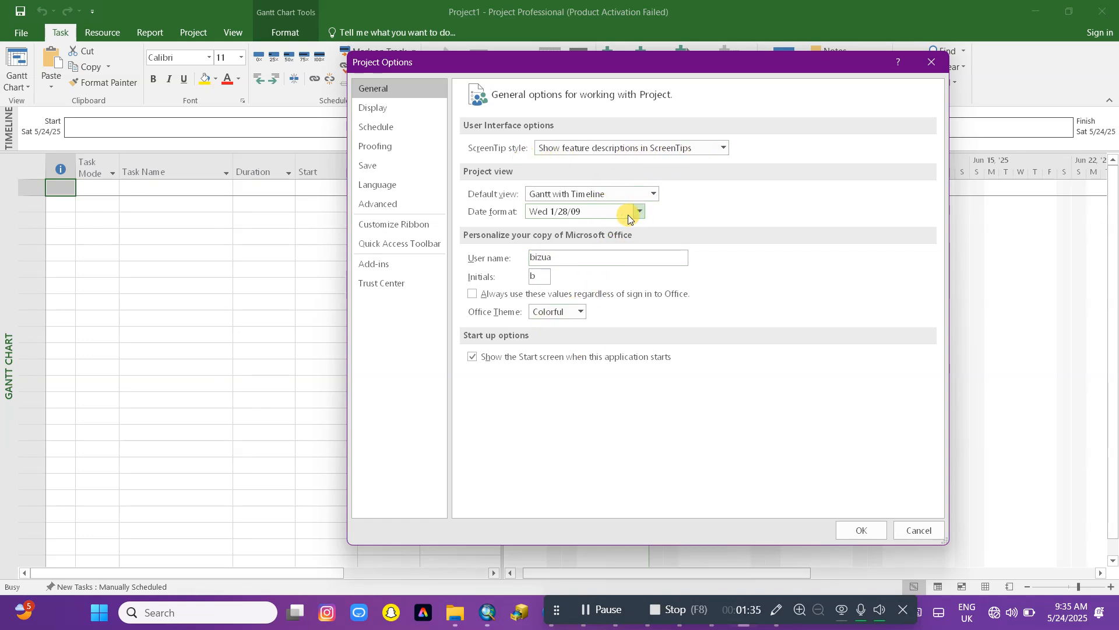
Step: In the Display options, choose Gregorian Calendar as the calendar type and Project1 as the project for the currency options
click(382, 109)
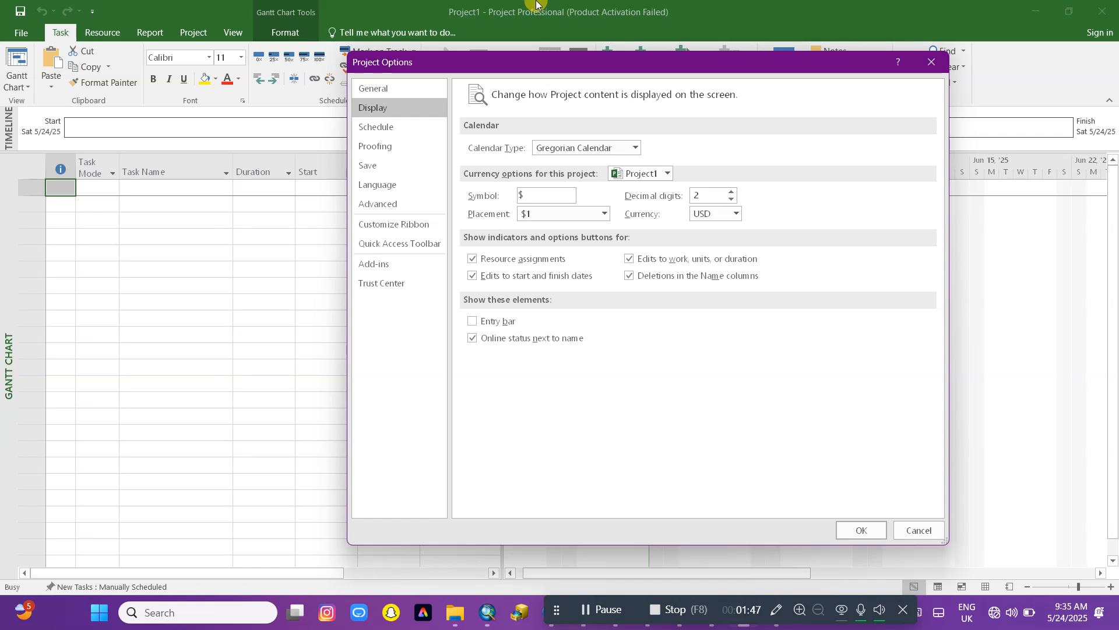
click(631, 148)
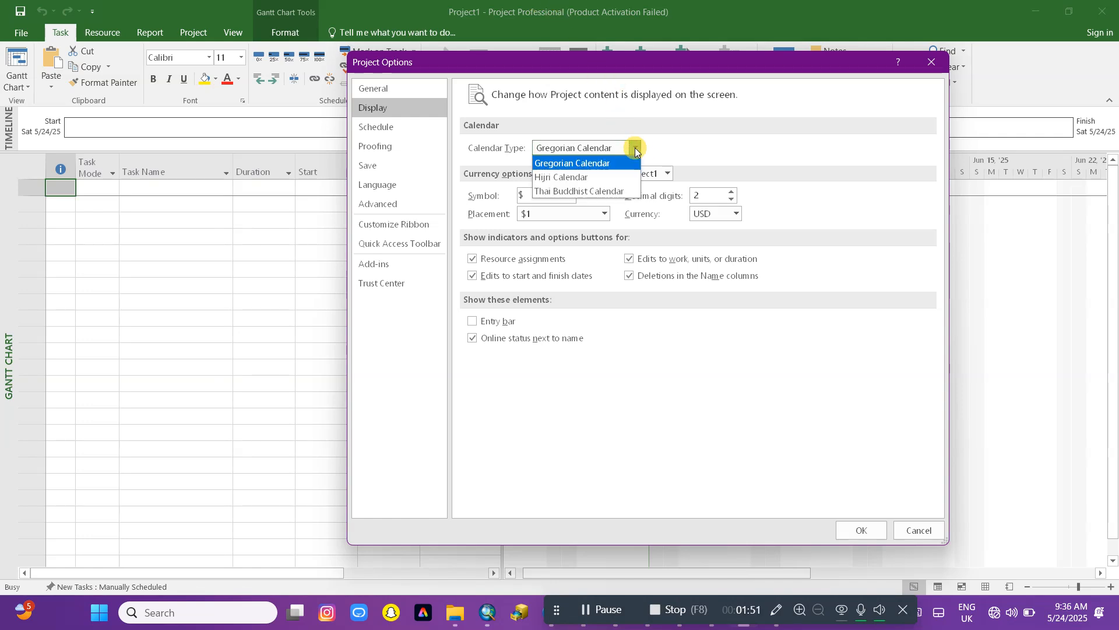
click(602, 166)
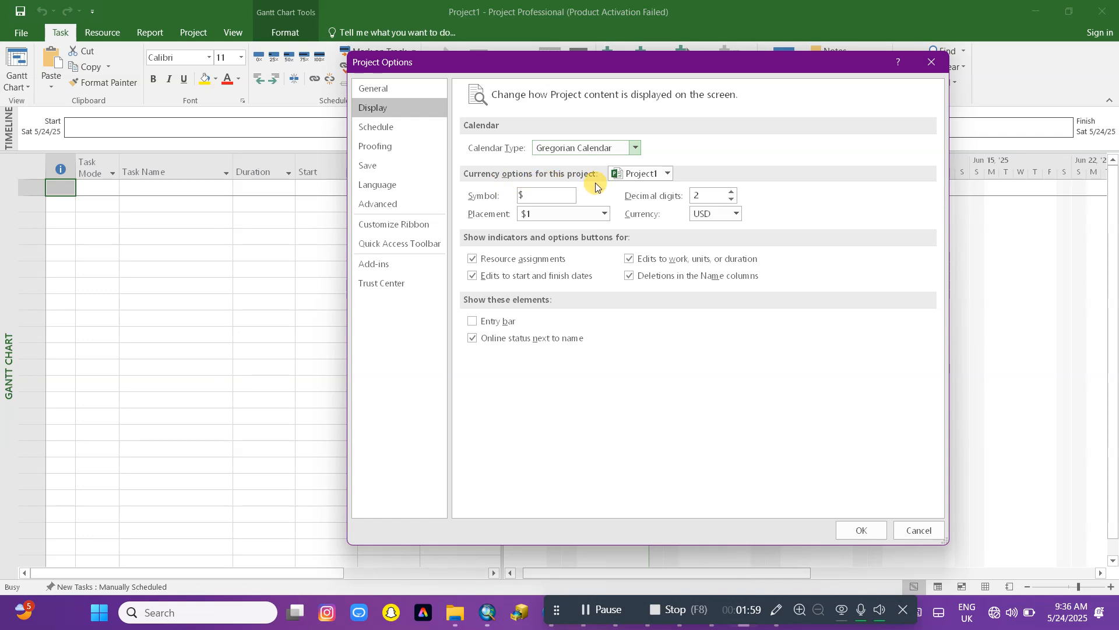
click(669, 174)
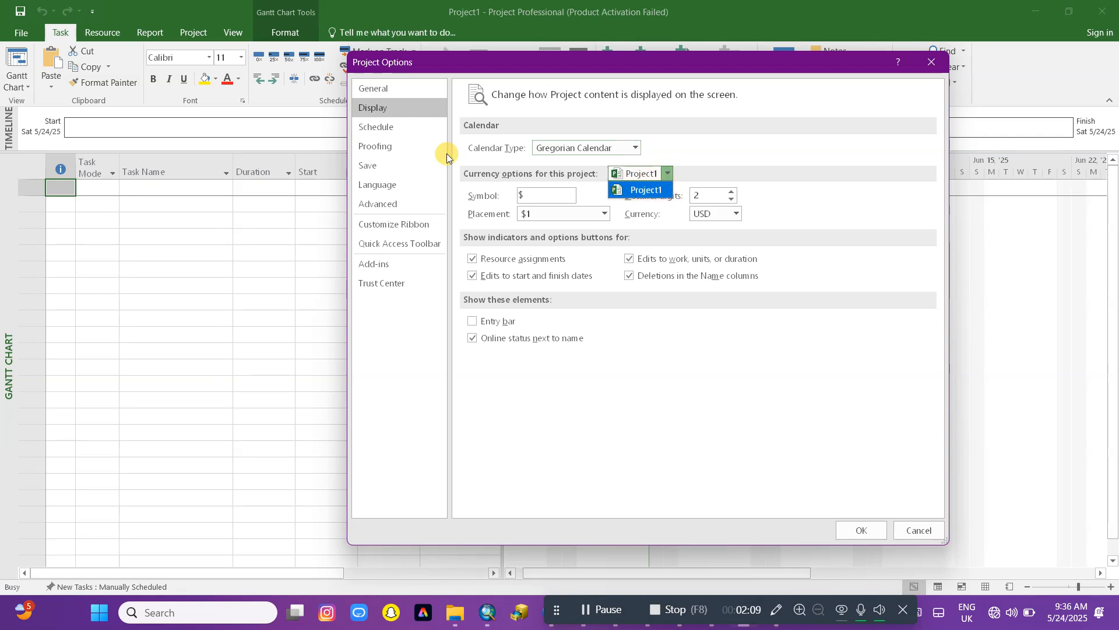
click(640, 191)
Step: Set the project's currency to ETB and the currency symbol placement to 1Br
click(545, 194)
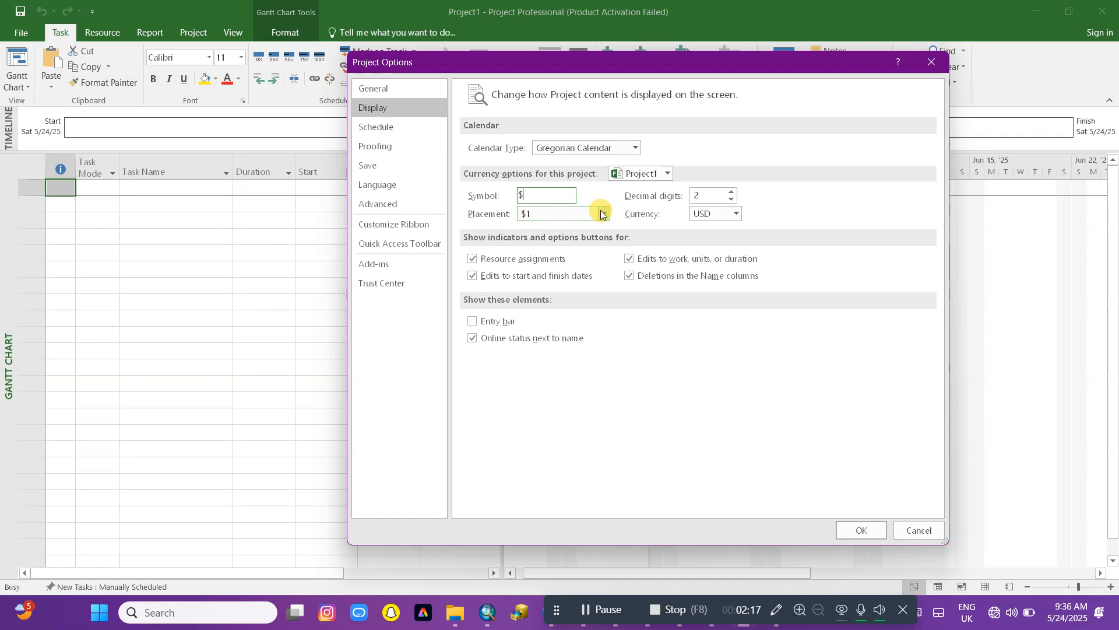
click(736, 215)
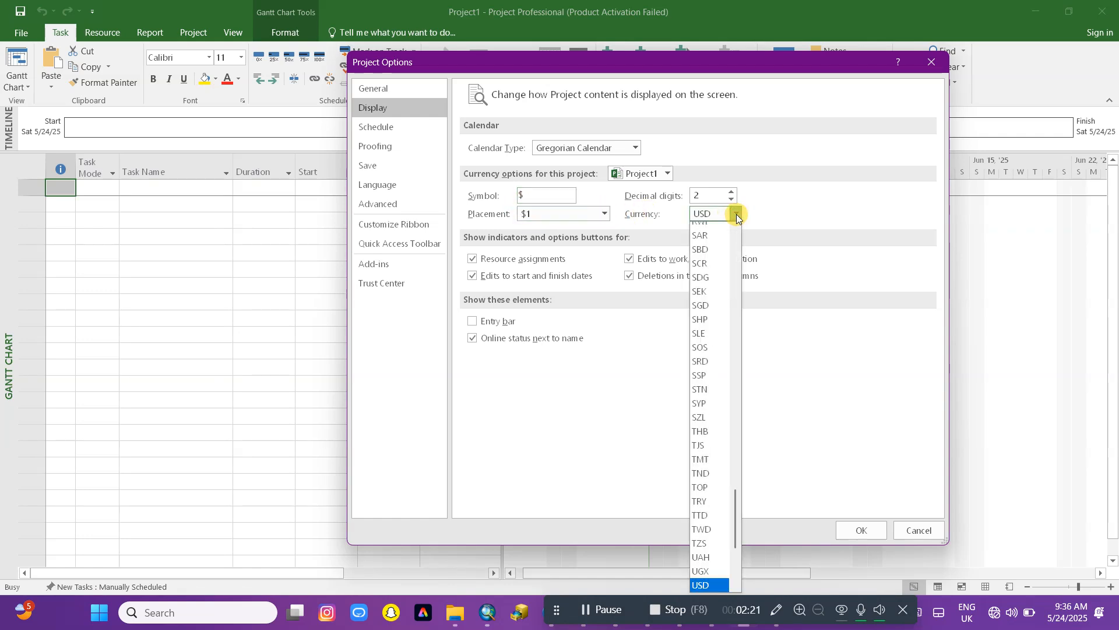
scroll(701, 487, up, 9)
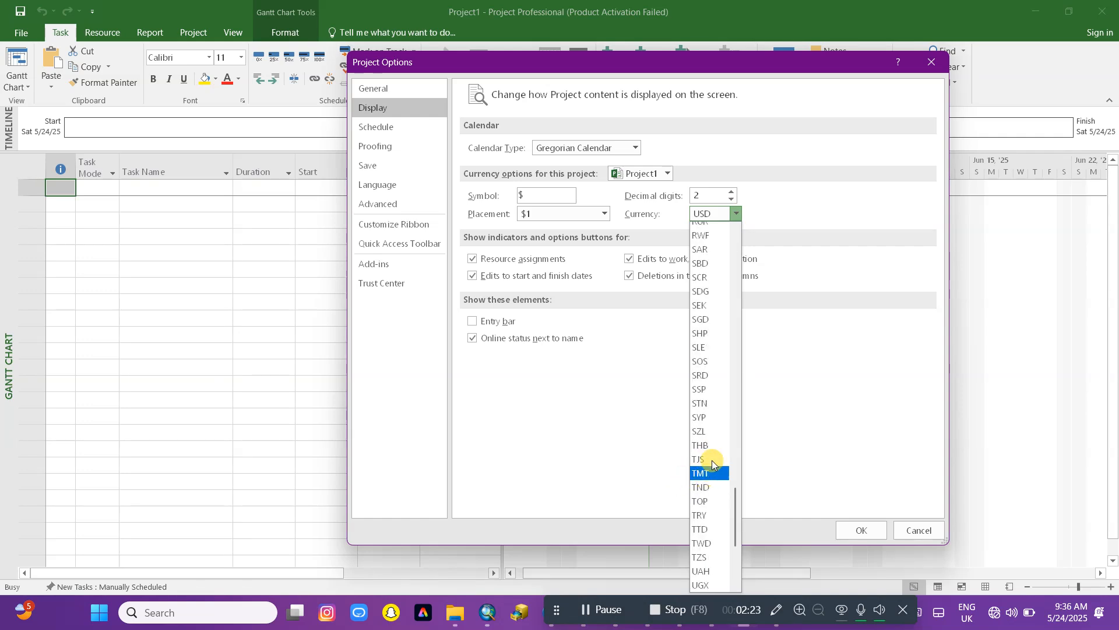
scroll(719, 432, up, 11)
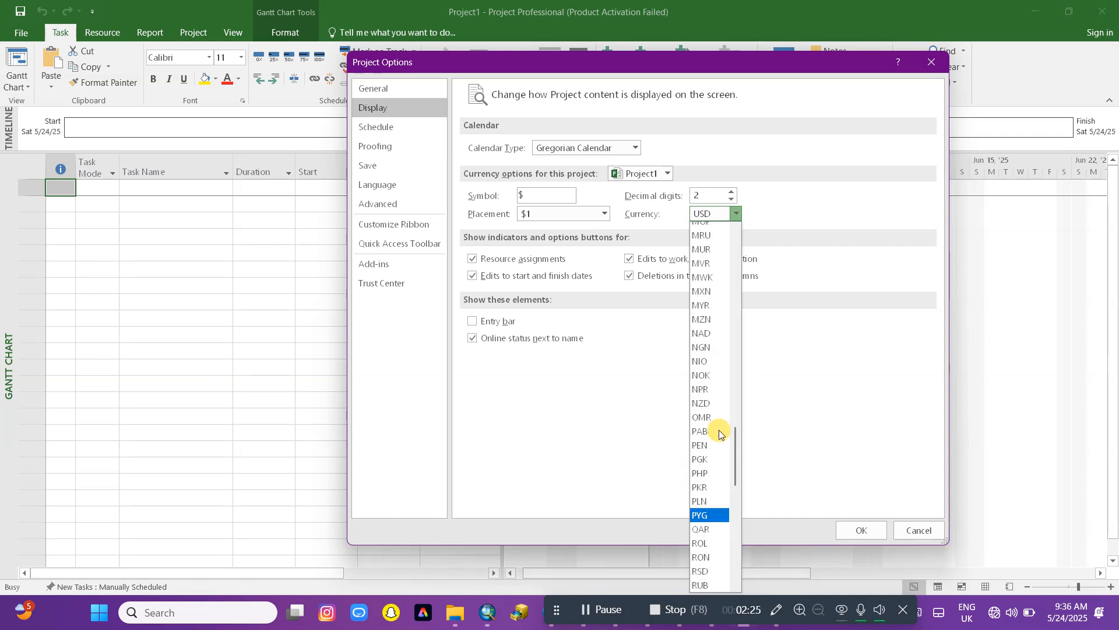
scroll(718, 431, up, 9)
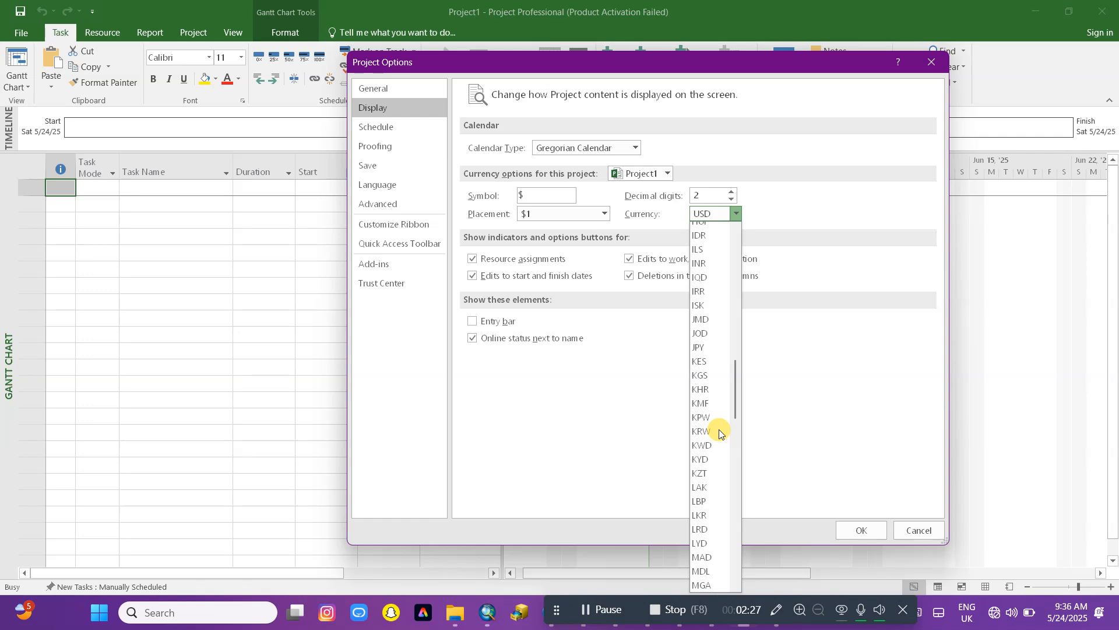
scroll(719, 429, up, 4)
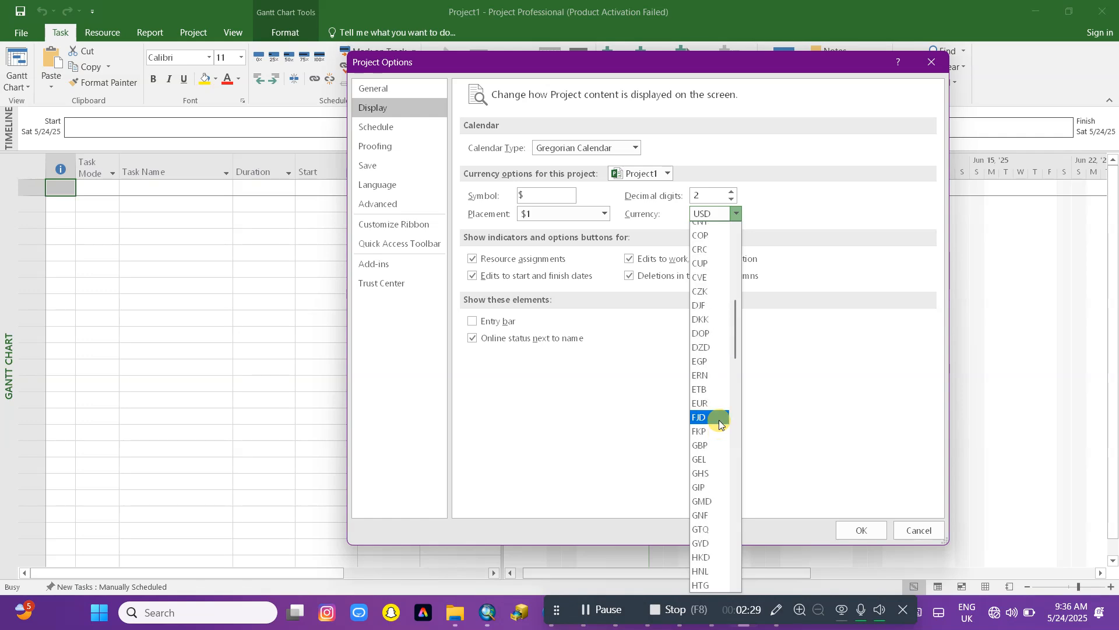
click(709, 389)
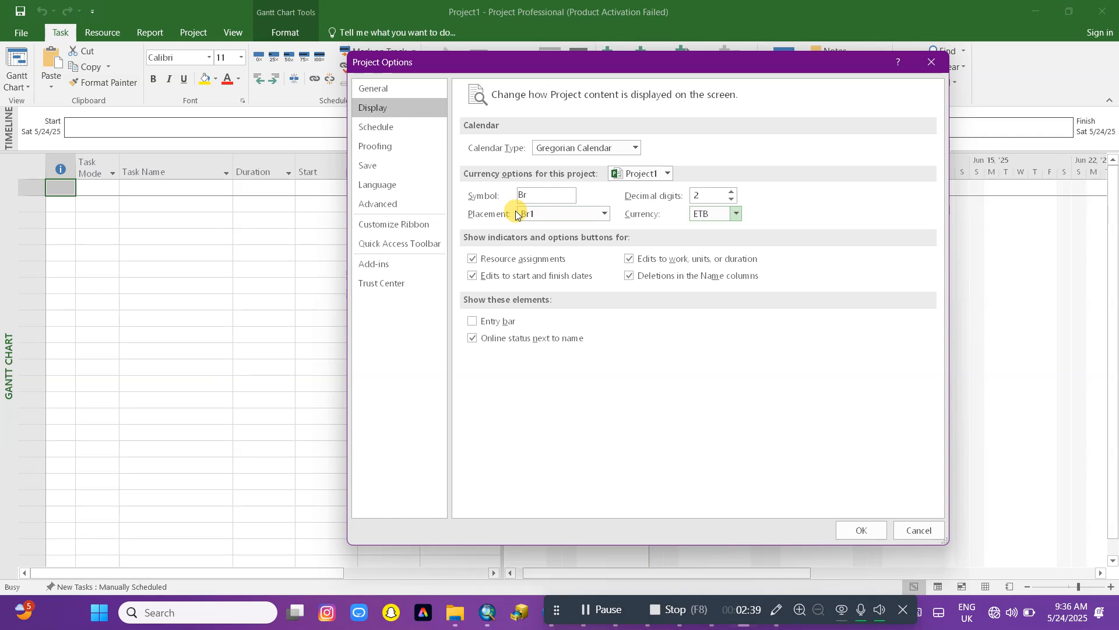
click(606, 215)
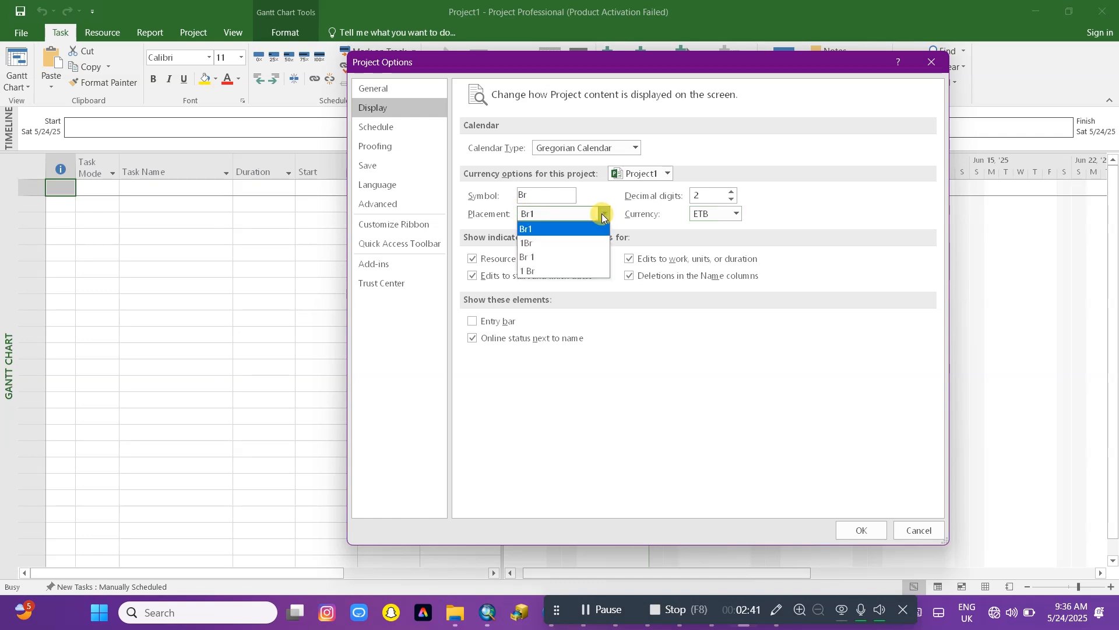
click(530, 243)
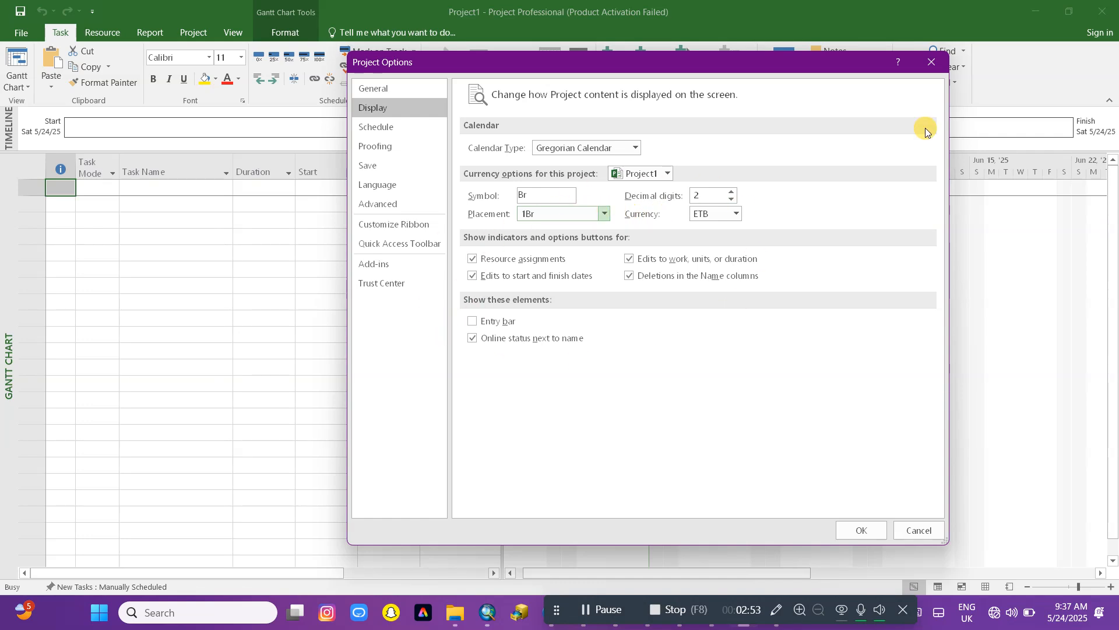
Step: Examine the Schedule options for the week start, fiscal year start, default start time and hours per week
click(385, 128)
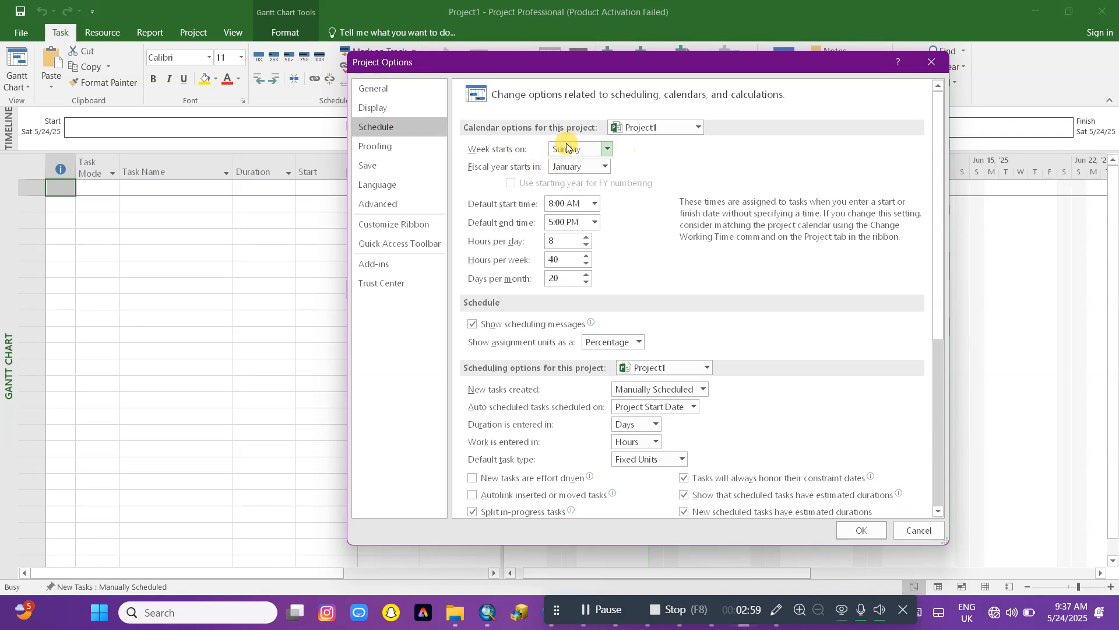
click(376, 110)
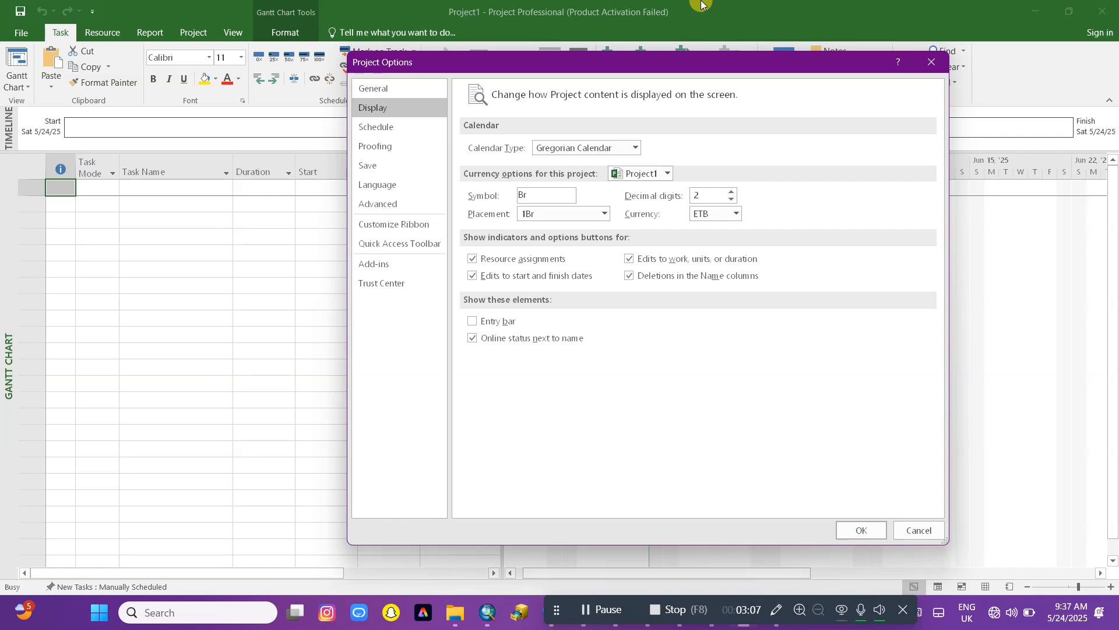
click(386, 126)
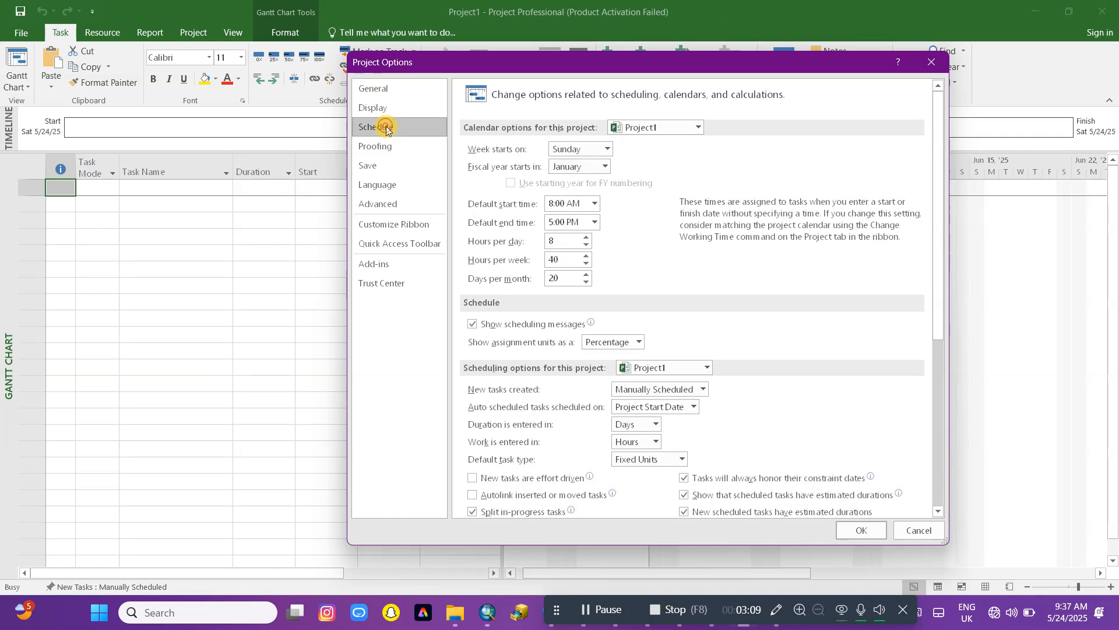
click(607, 148)
click(606, 167)
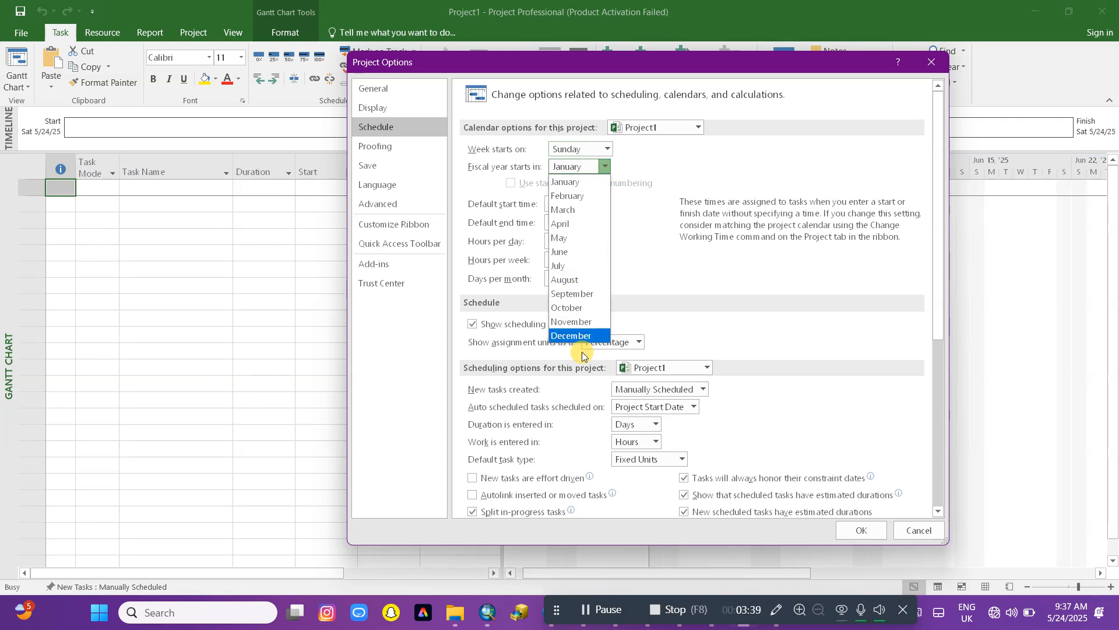
click(580, 166)
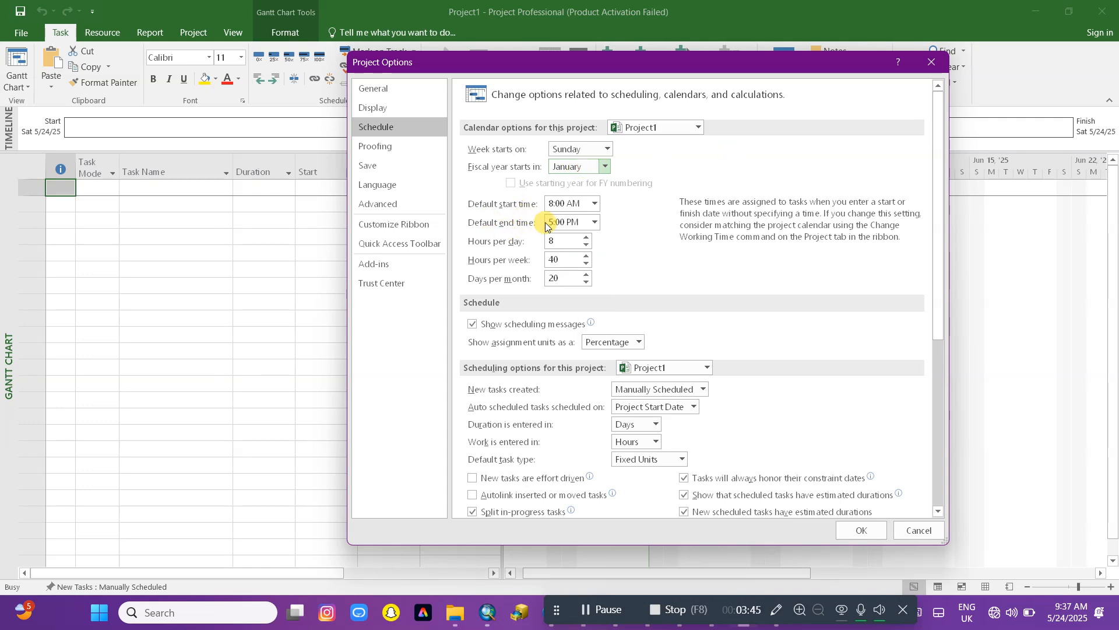
click(593, 203)
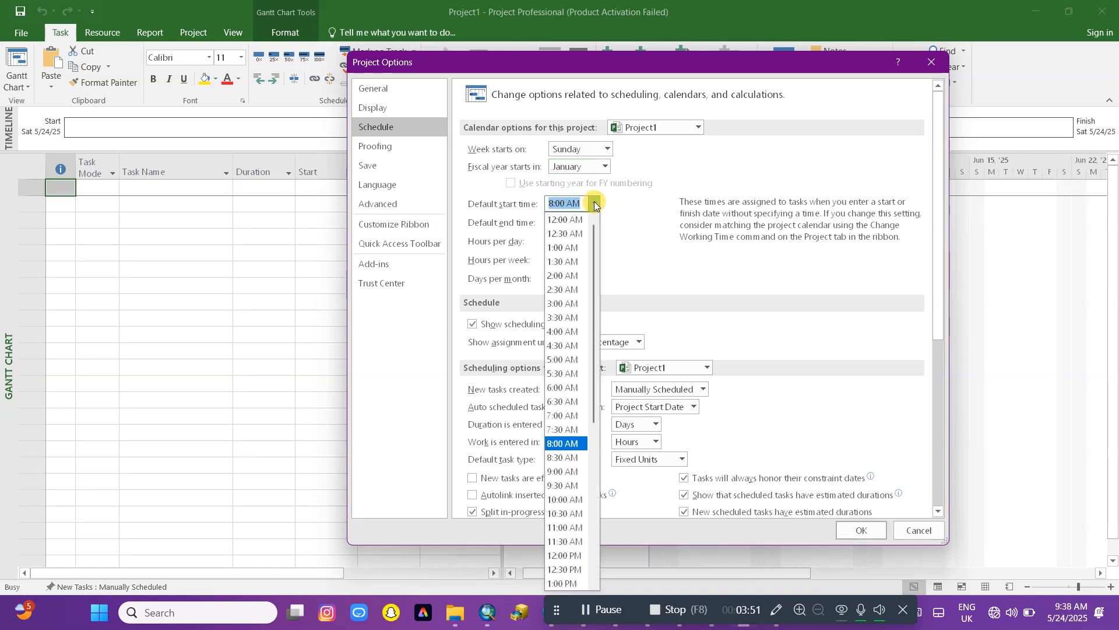
click(650, 244)
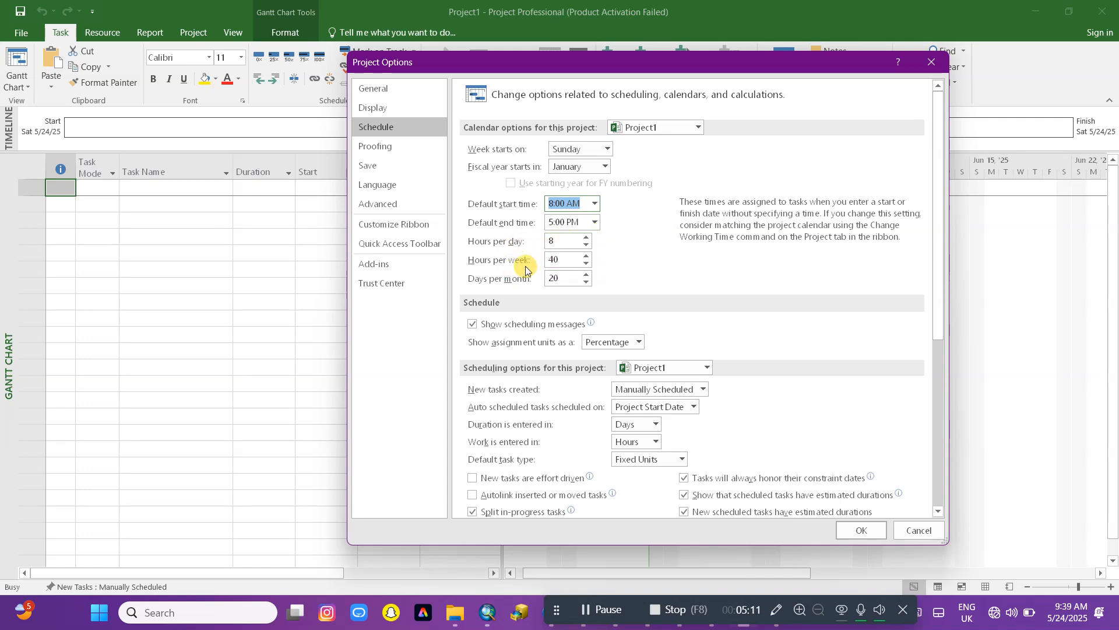
click(564, 259)
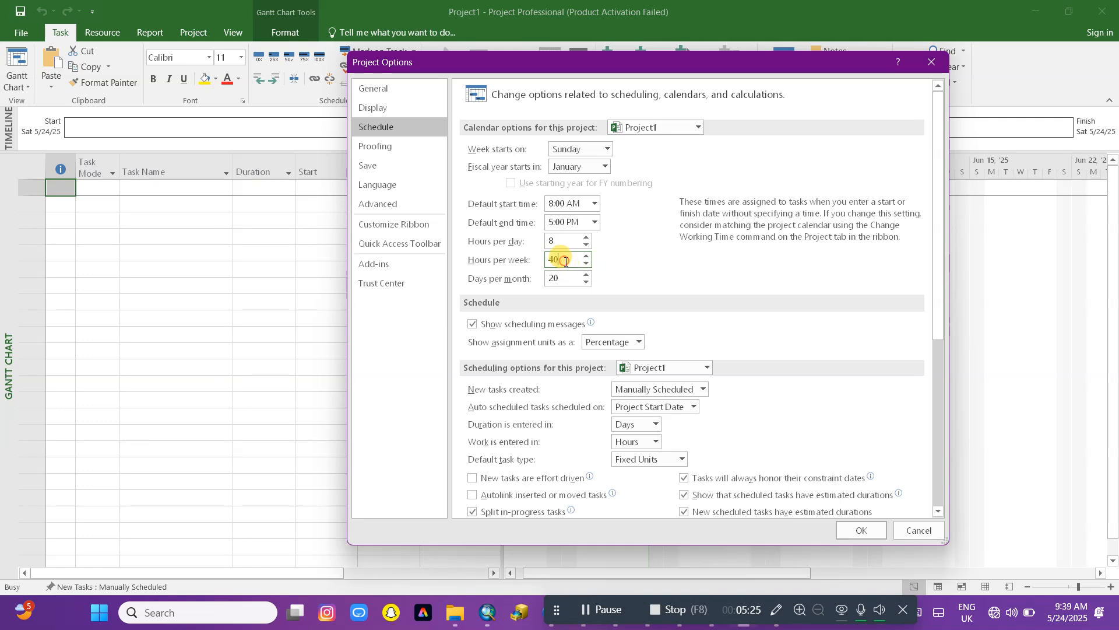
double_click(574, 262)
click(573, 258)
drag(571, 261, 548, 258)
drag(571, 260, 541, 260)
Step: Choose Days as the unit for entering durations in the scheduling options and check the default task type
scroll(612, 309, down, 2)
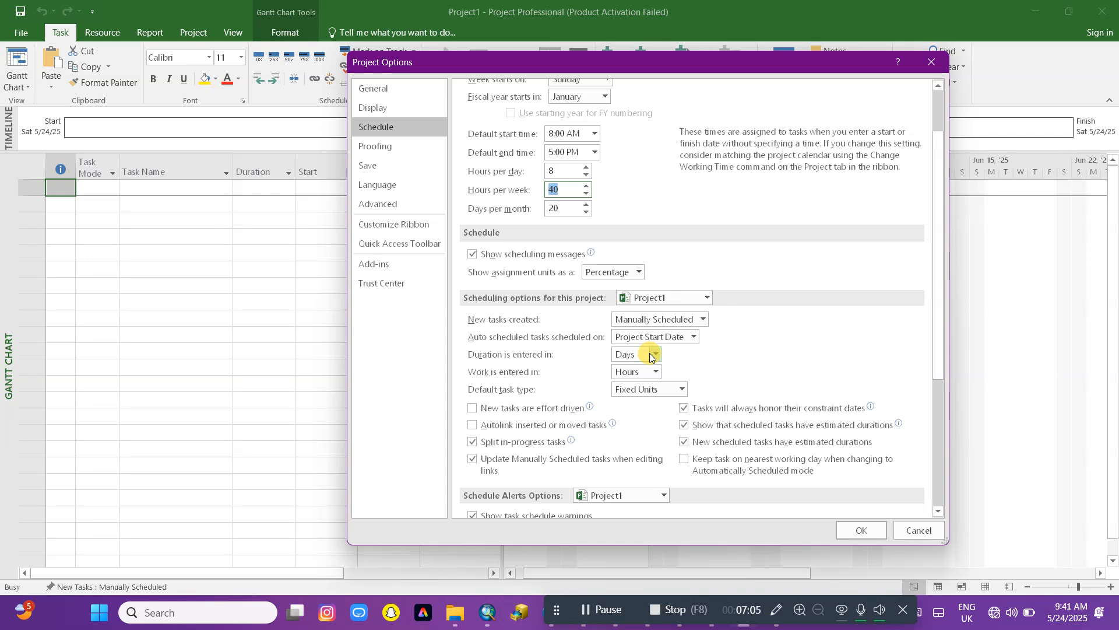
click(656, 354)
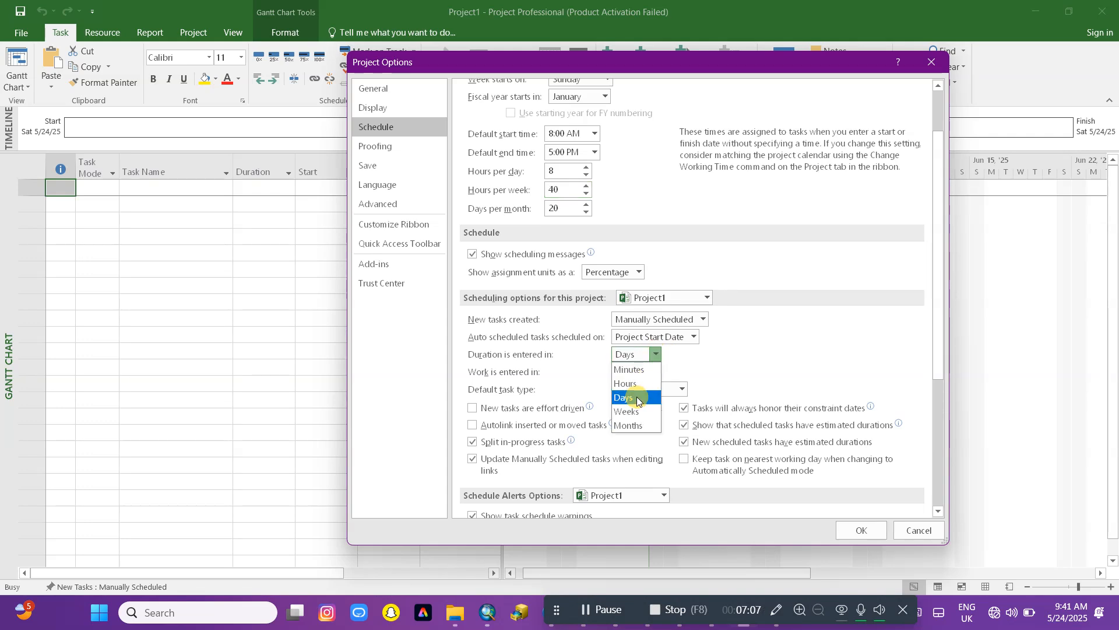
click(640, 399)
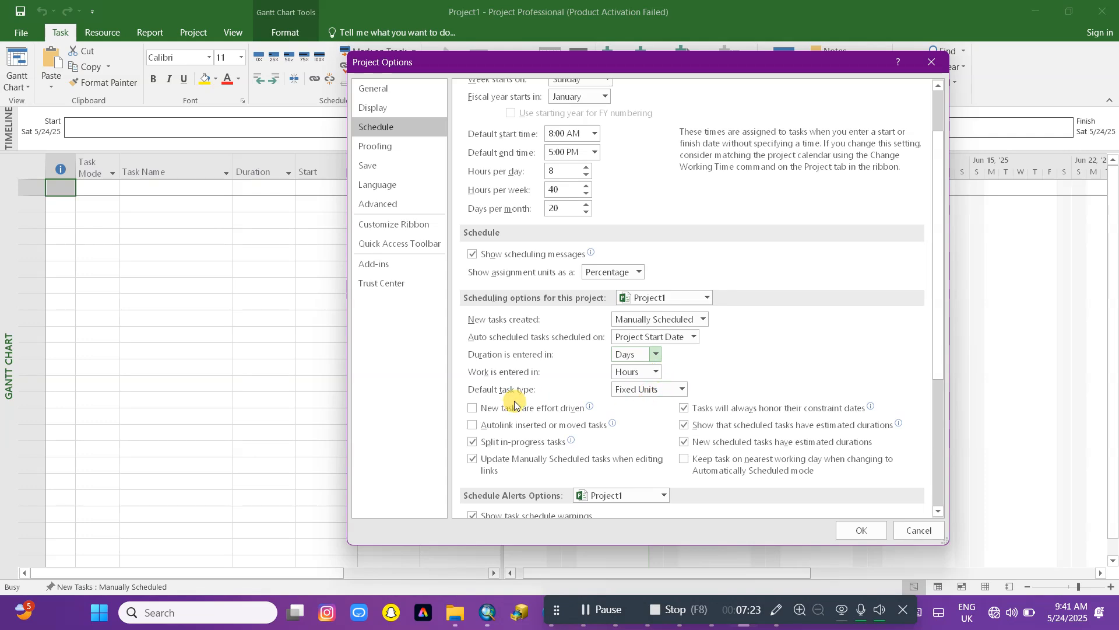
click(683, 390)
click(683, 389)
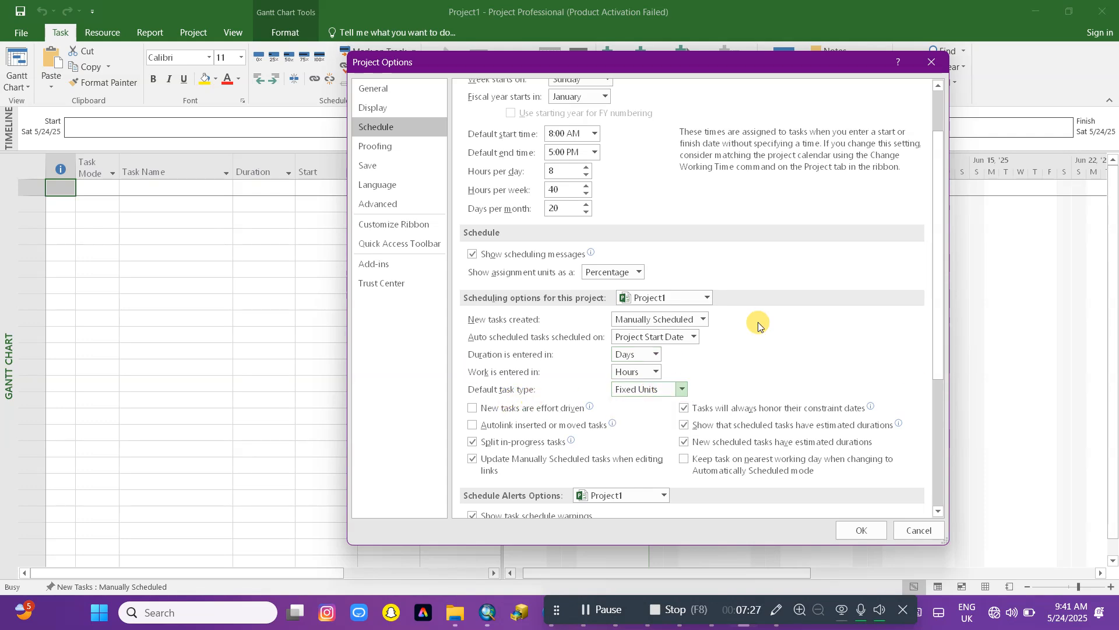
Step: Go past the Proofing options to the Save options and set auto save to every 10 minutes
click(392, 145)
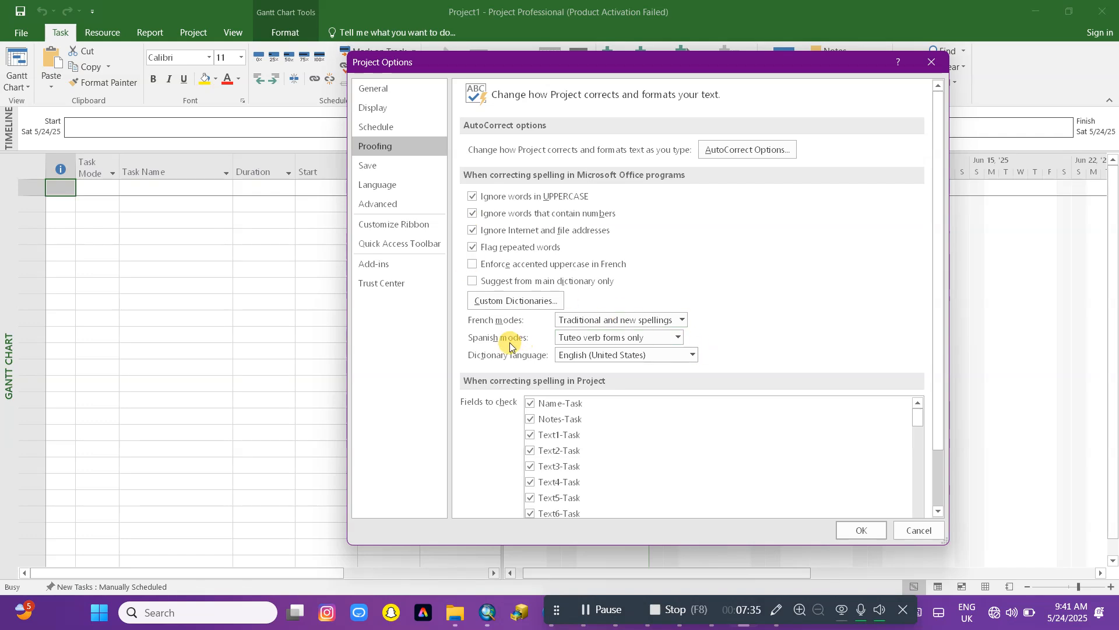
click(375, 167)
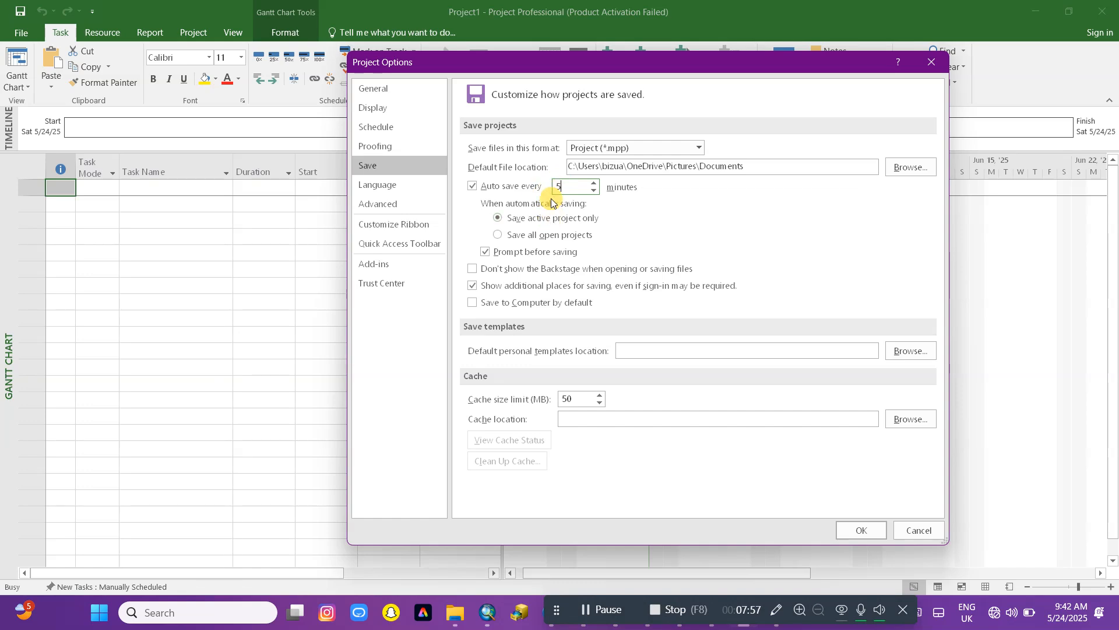
click(570, 186)
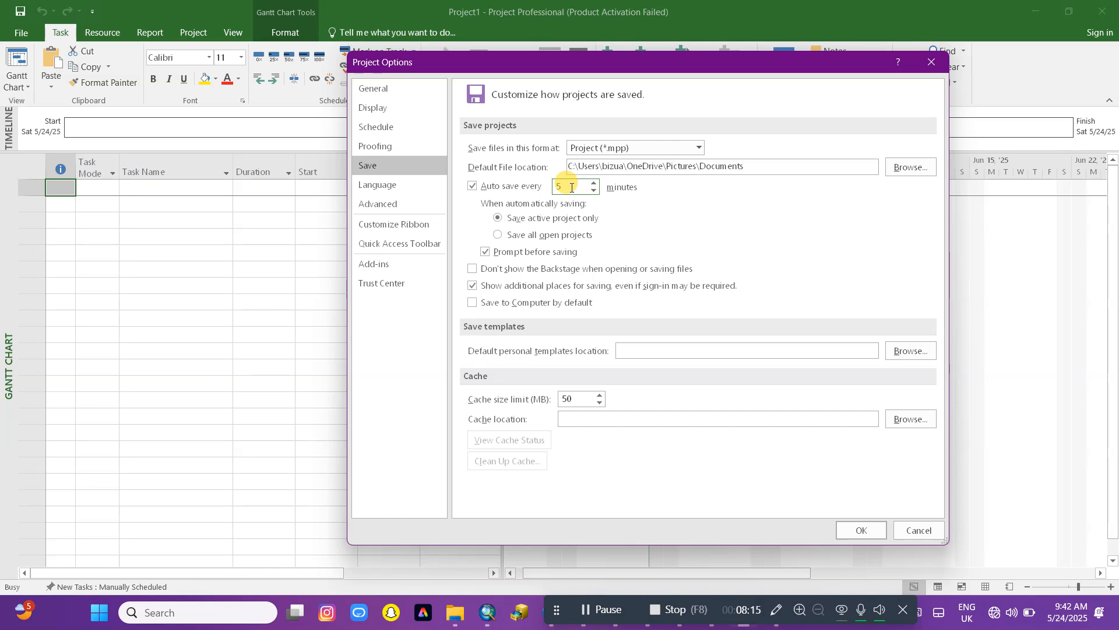
drag(570, 187, 547, 183)
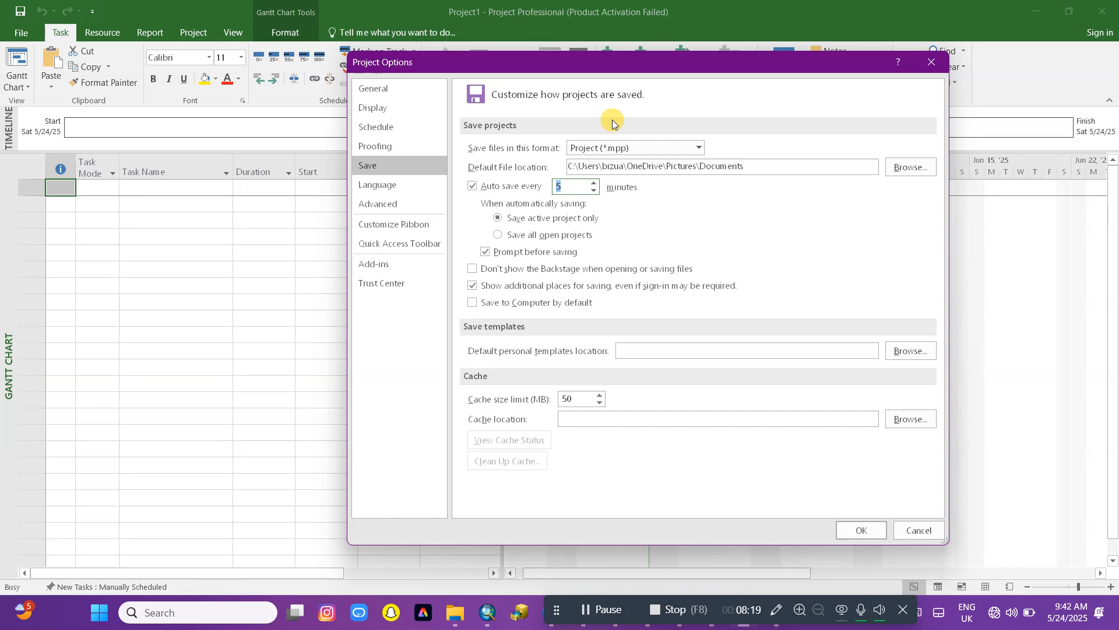
text(10)
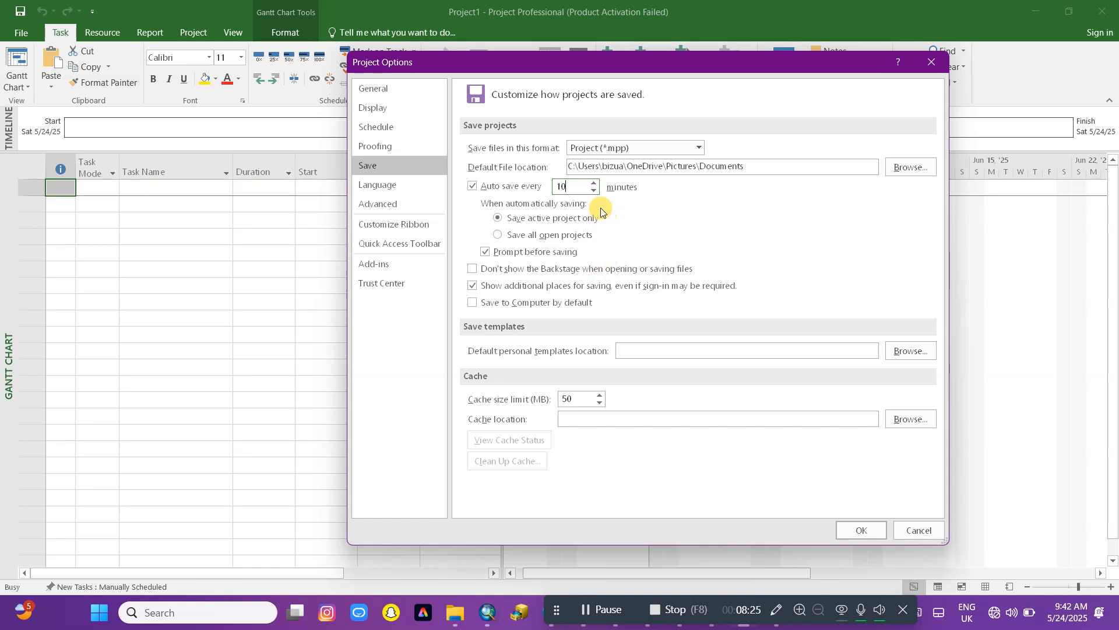
click(653, 350)
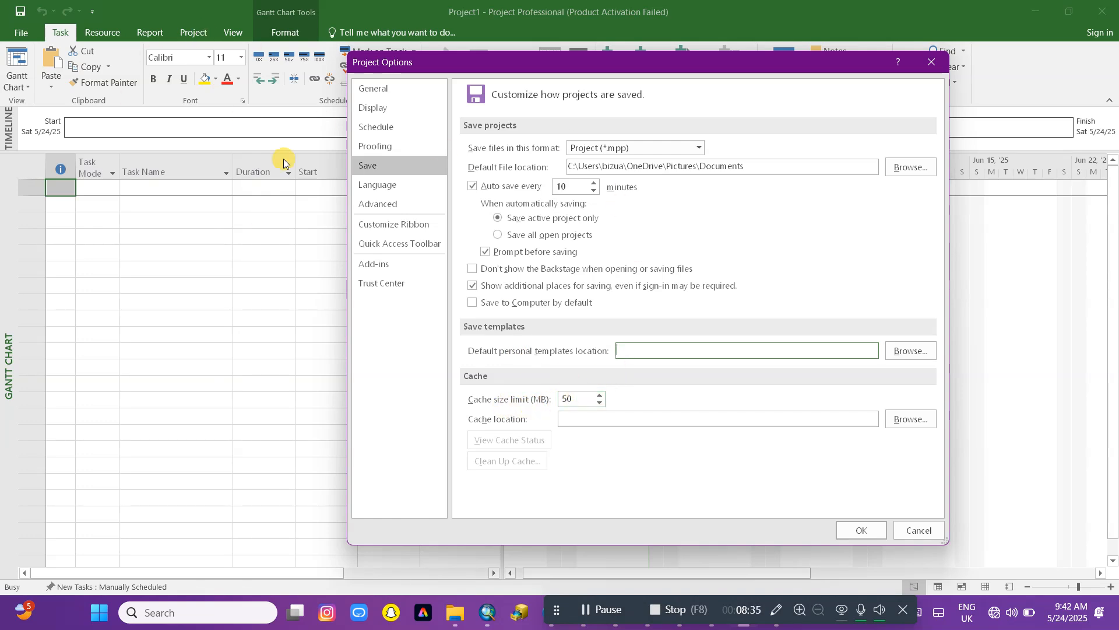
Step: Check the editing languages English (United States) and Amharic in the Language options
click(388, 186)
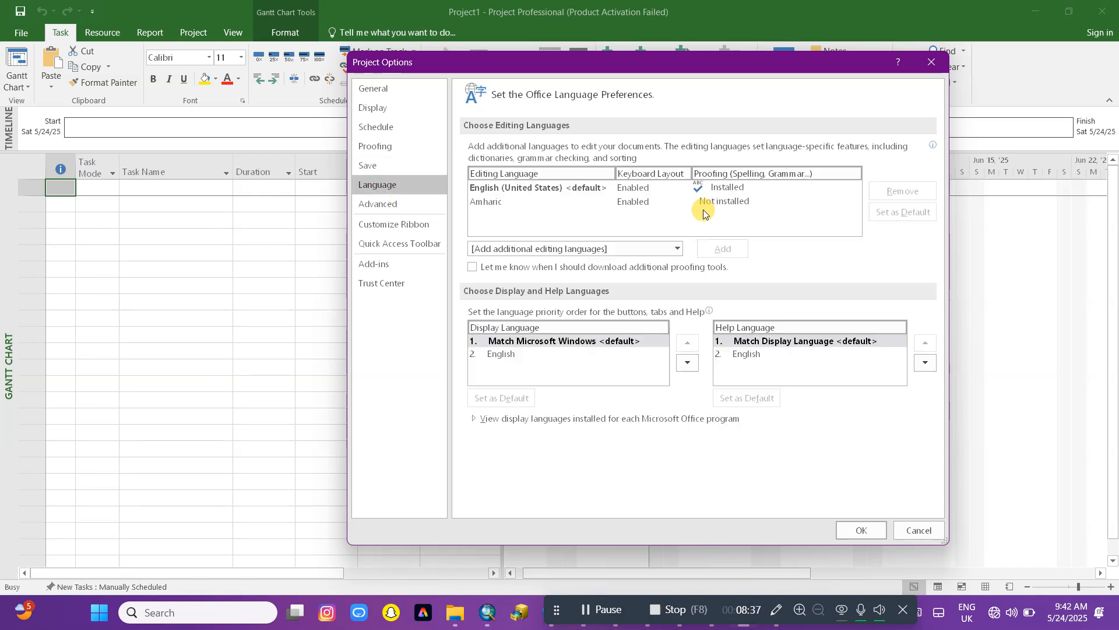
click(508, 208)
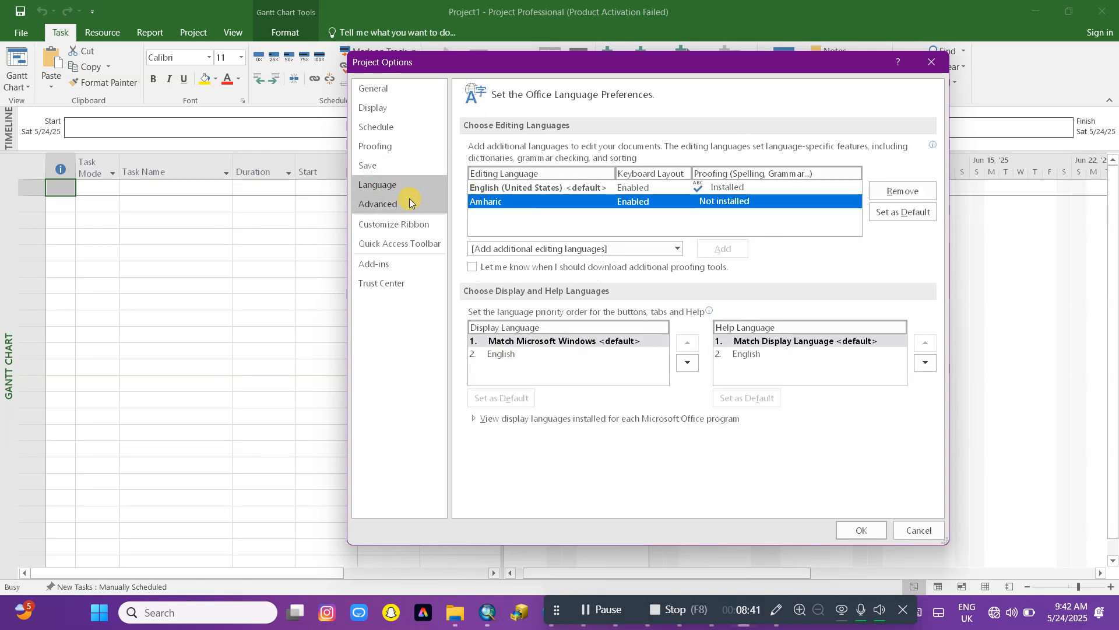
click(481, 191)
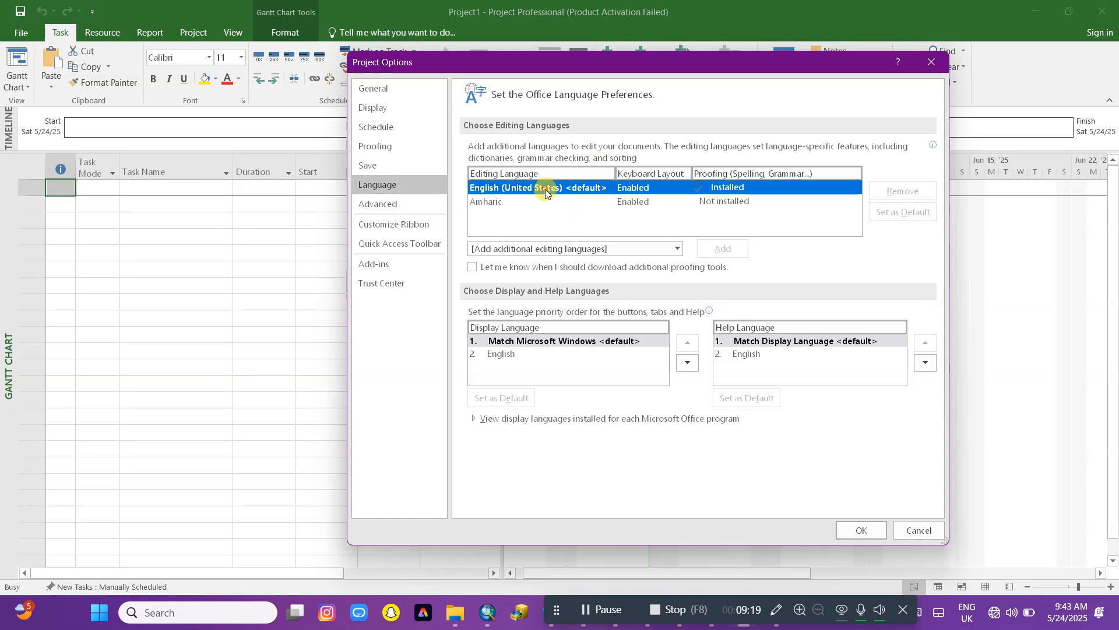
Step: Look through the remaining option pages from Advanced to Trust Center, return to Language and accept the project options
click(388, 204)
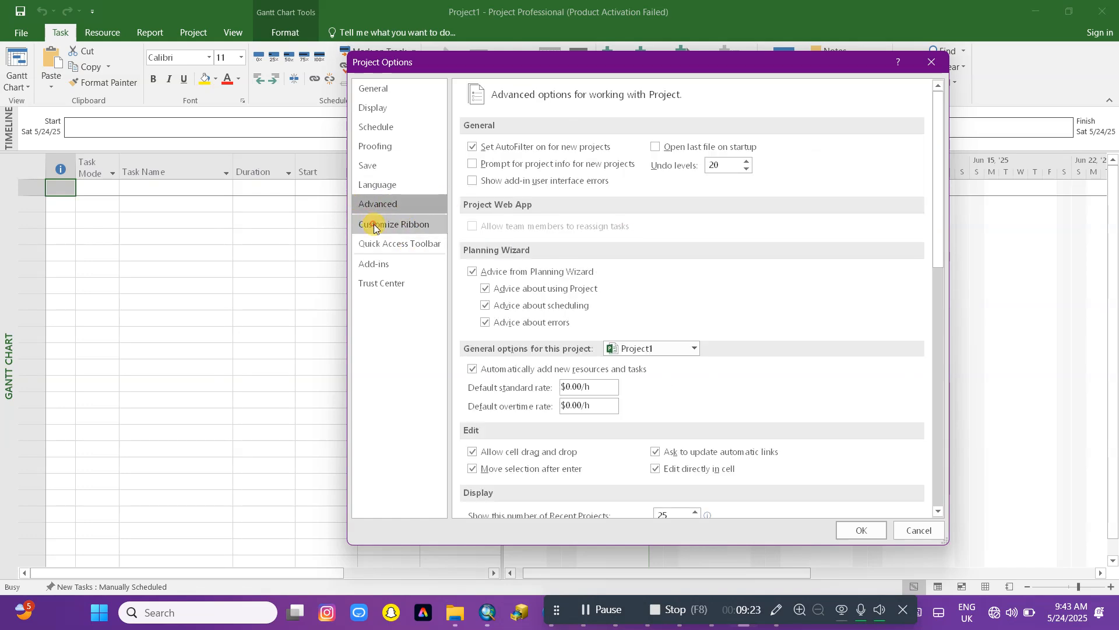
click(373, 224)
click(418, 248)
click(385, 264)
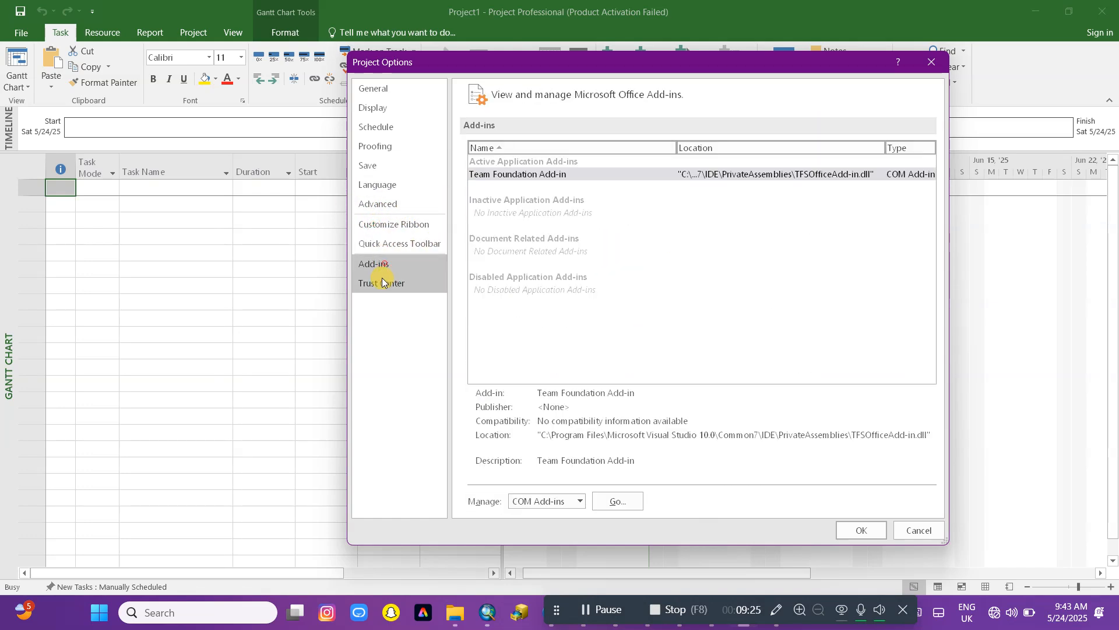
click(386, 283)
click(380, 187)
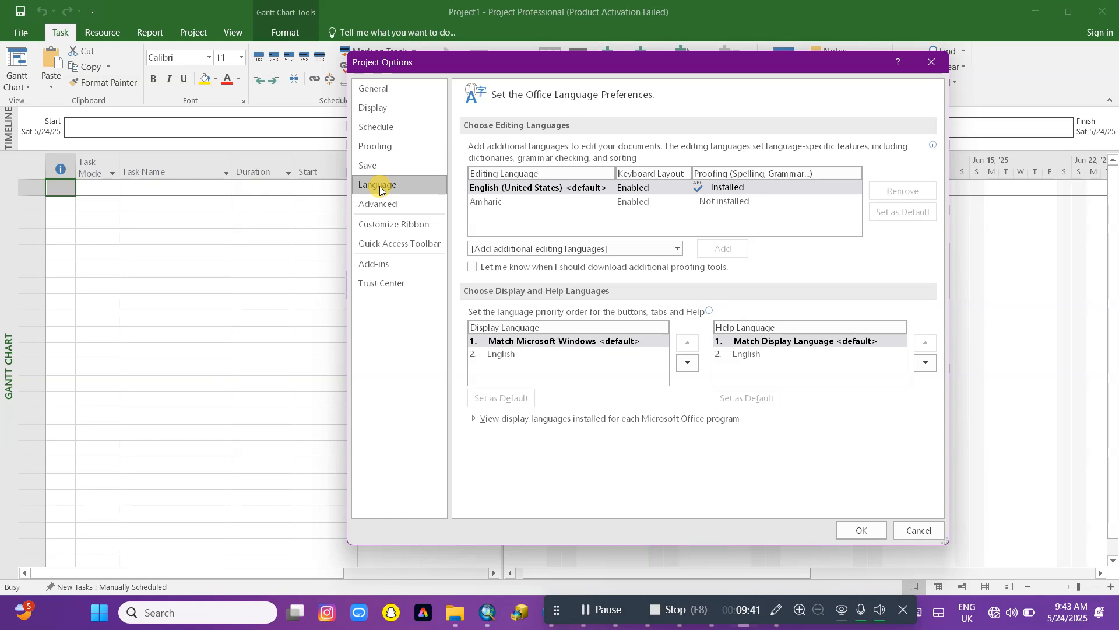
click(873, 532)
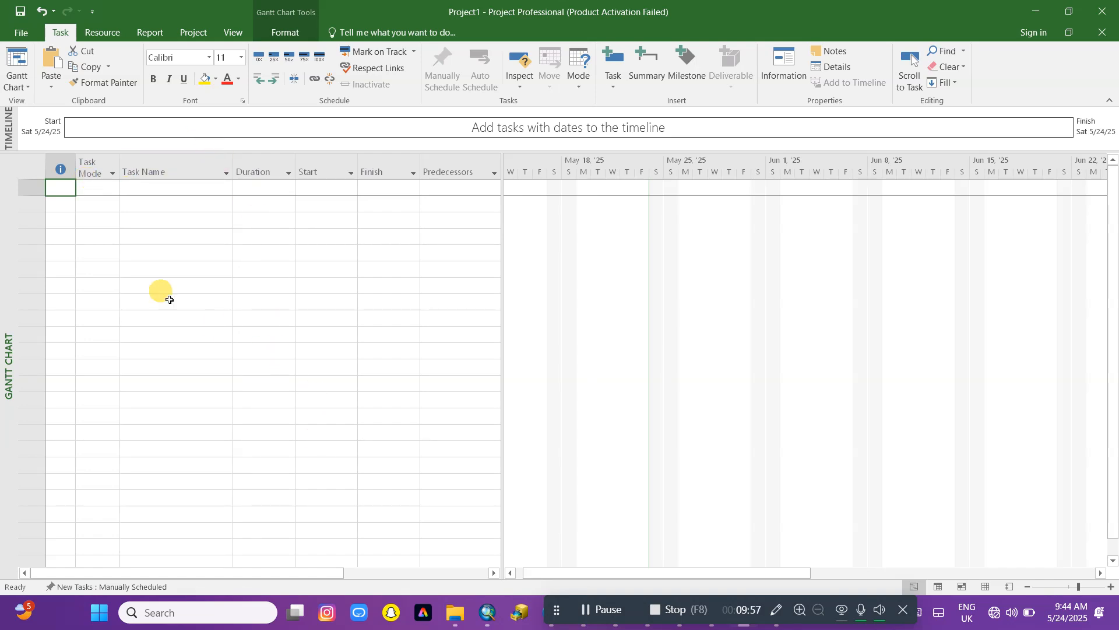
drag(97, 201, 105, 189)
click(68, 198)
click(103, 188)
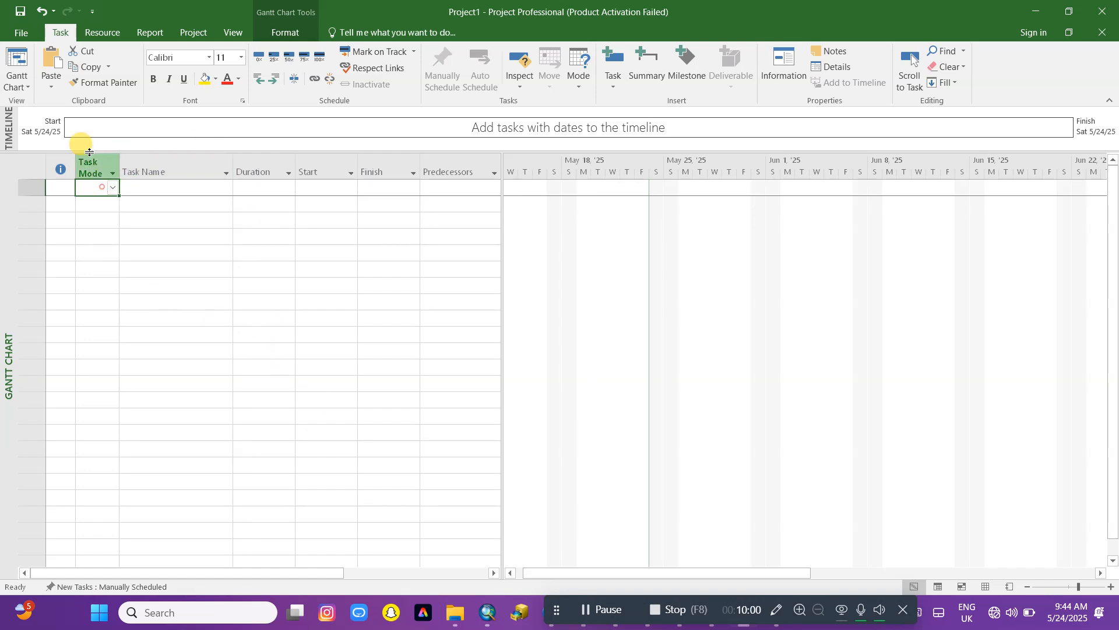
Step: Switch the project from the Gantt Chart to the Calendar view
click(31, 87)
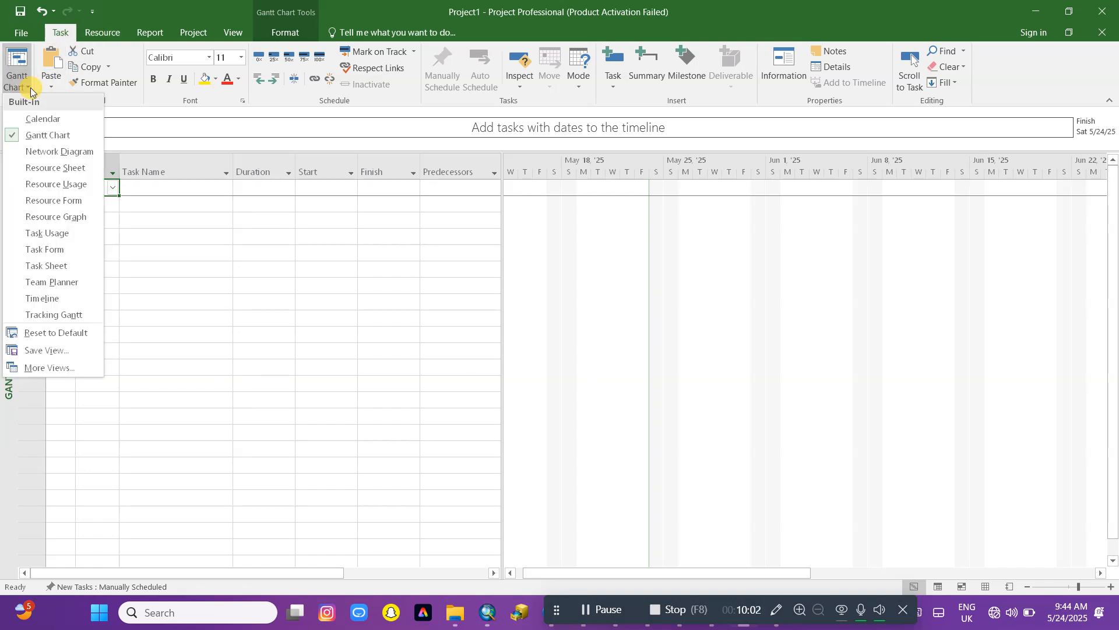
click(61, 136)
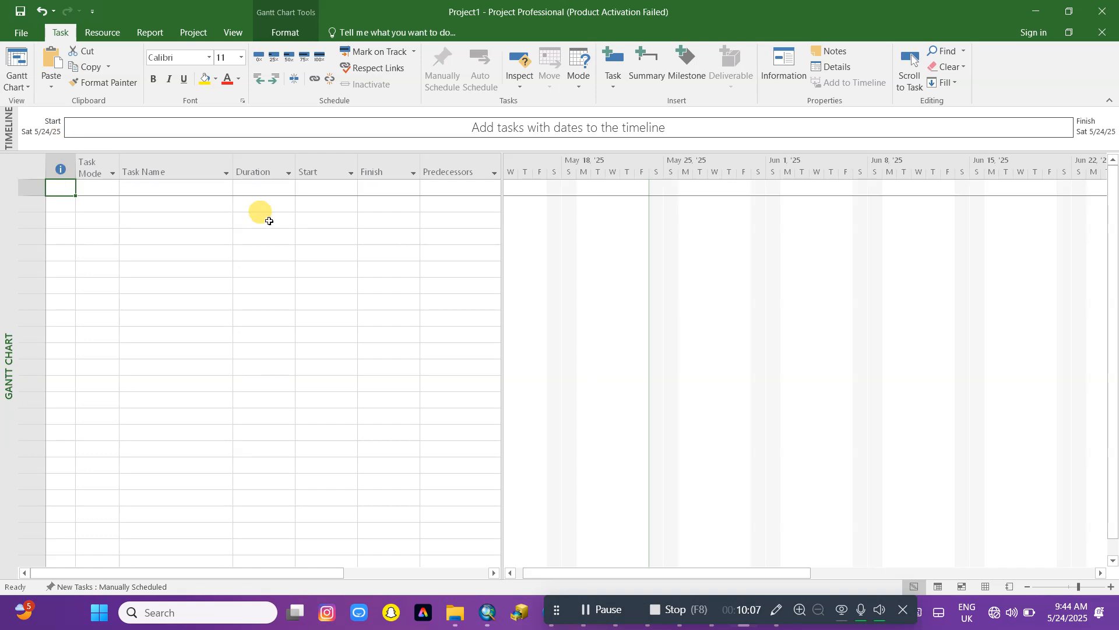
click(23, 88)
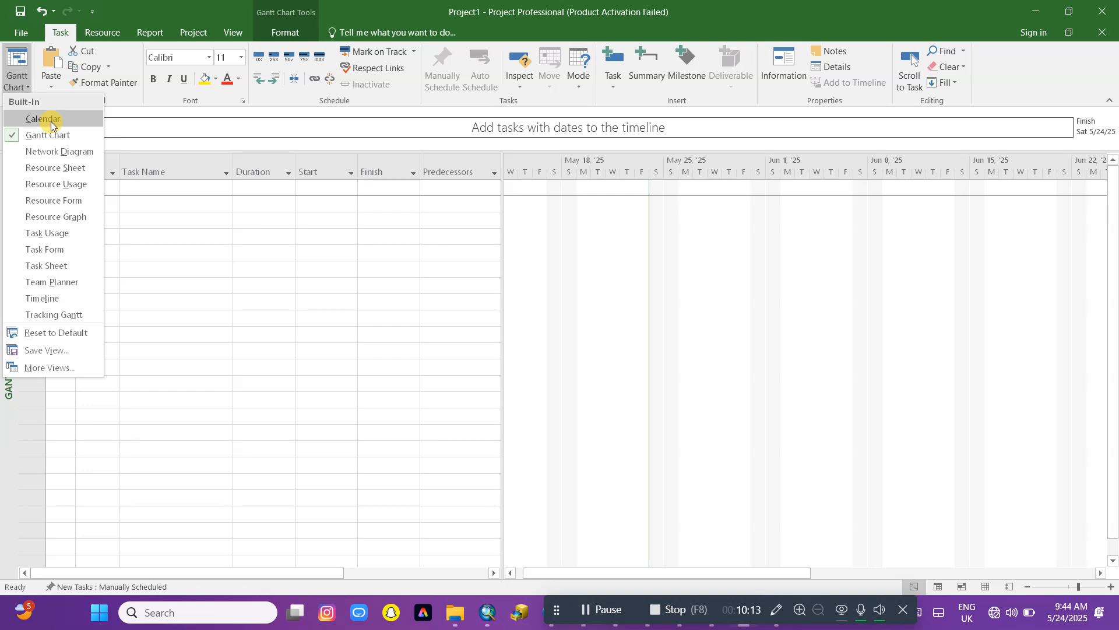
click(50, 122)
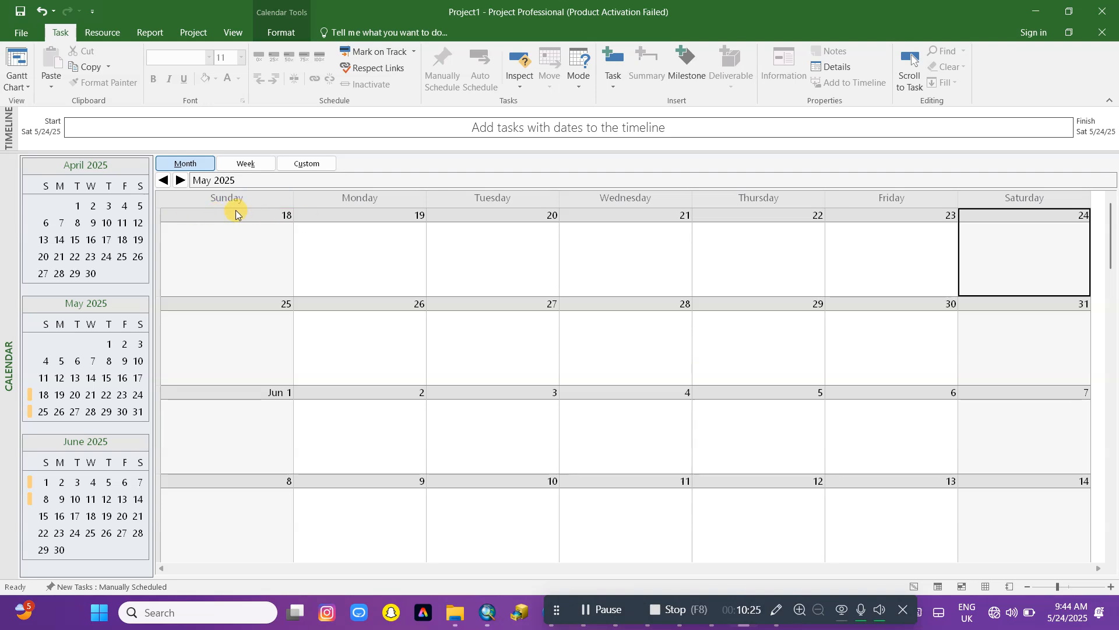
Step: Open the project information and set the project's start date to Thu 5/1/25
click(191, 34)
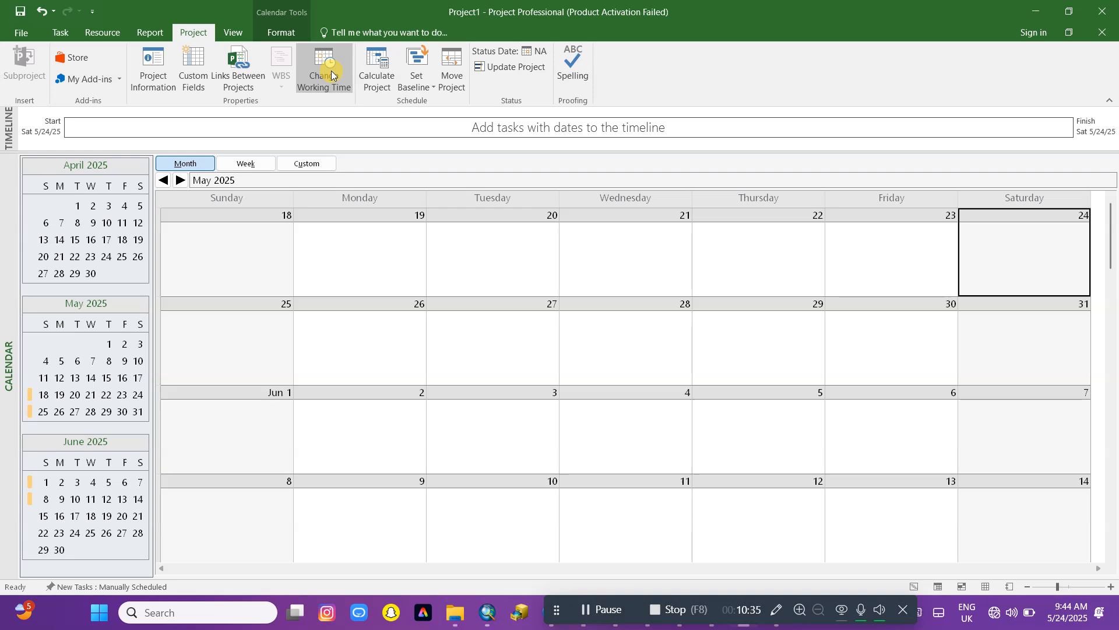
click(160, 78)
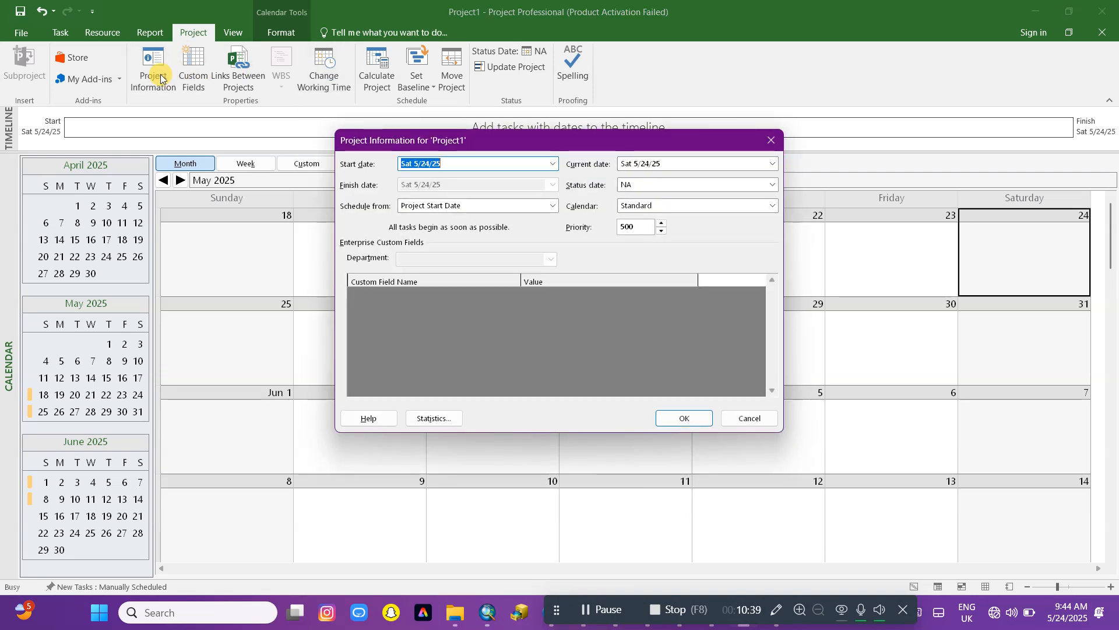
click(434, 163)
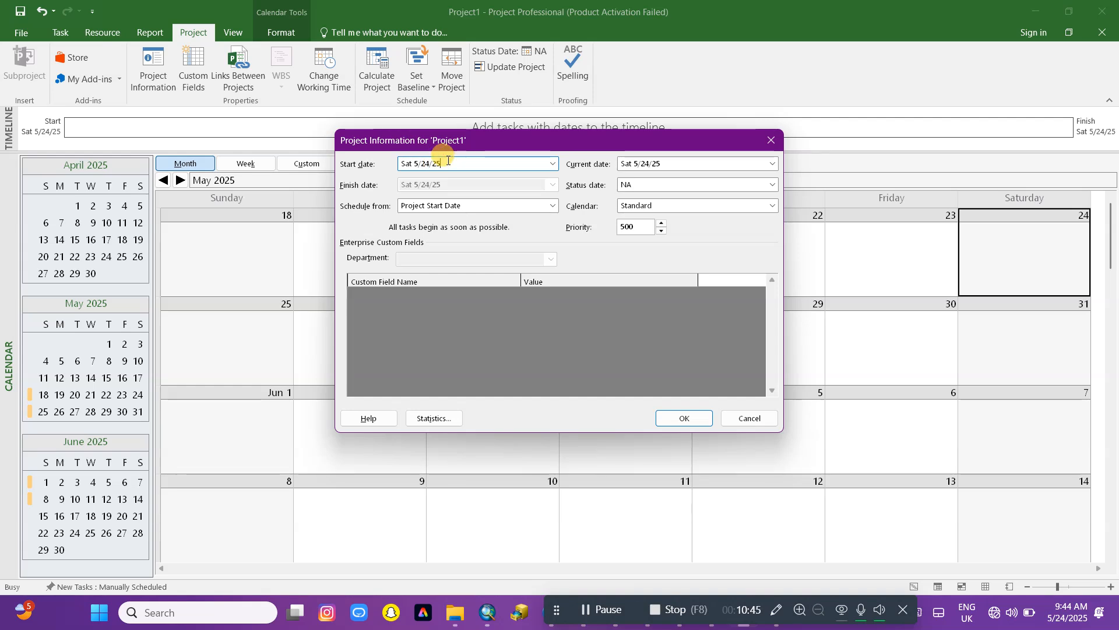
click(553, 164)
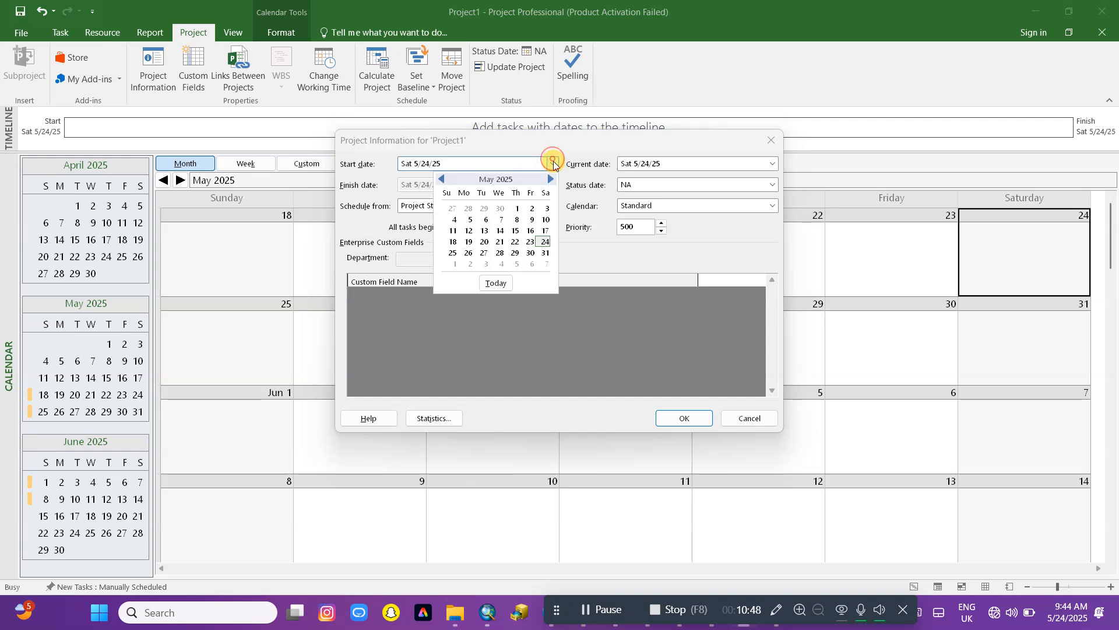
click(517, 211)
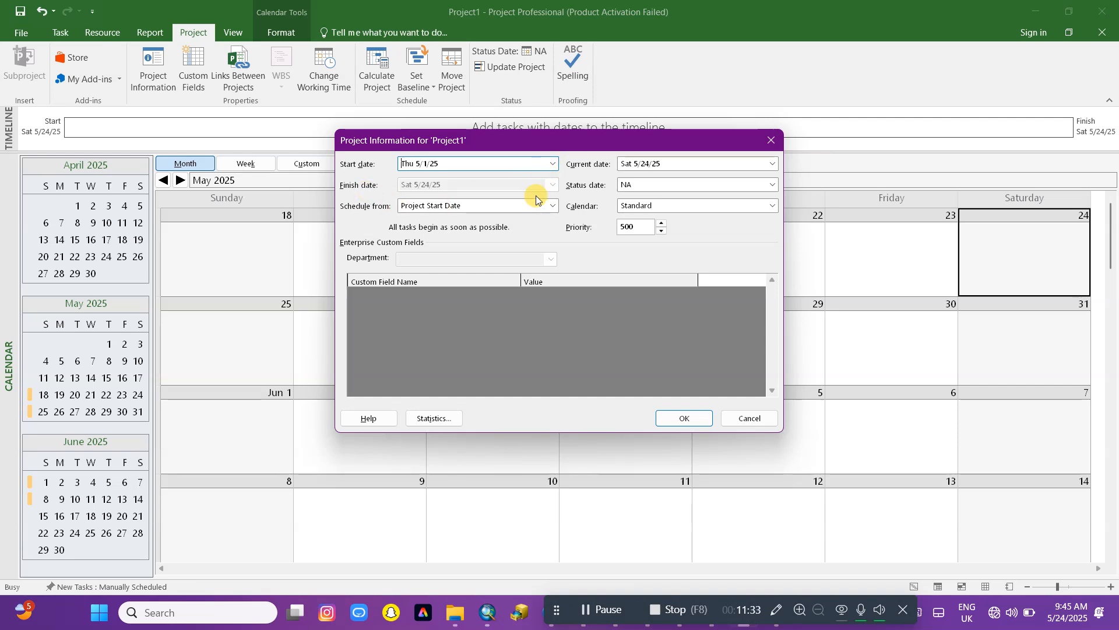
Step: Try scheduling from Project Finish Date, switch back to Project Start Date and check the start date
click(553, 207)
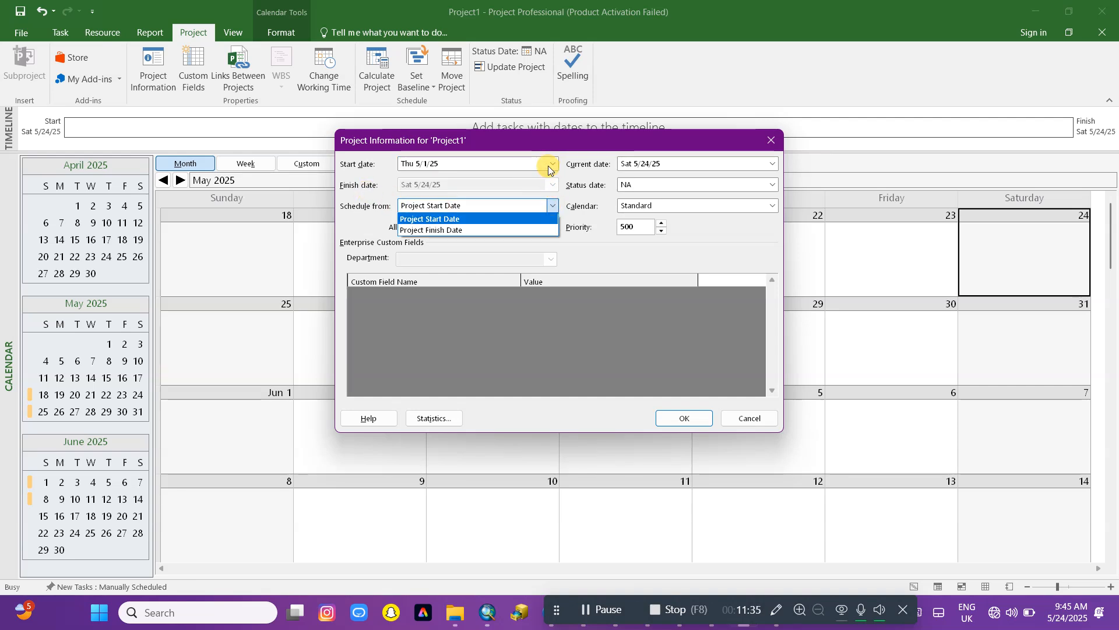
click(470, 229)
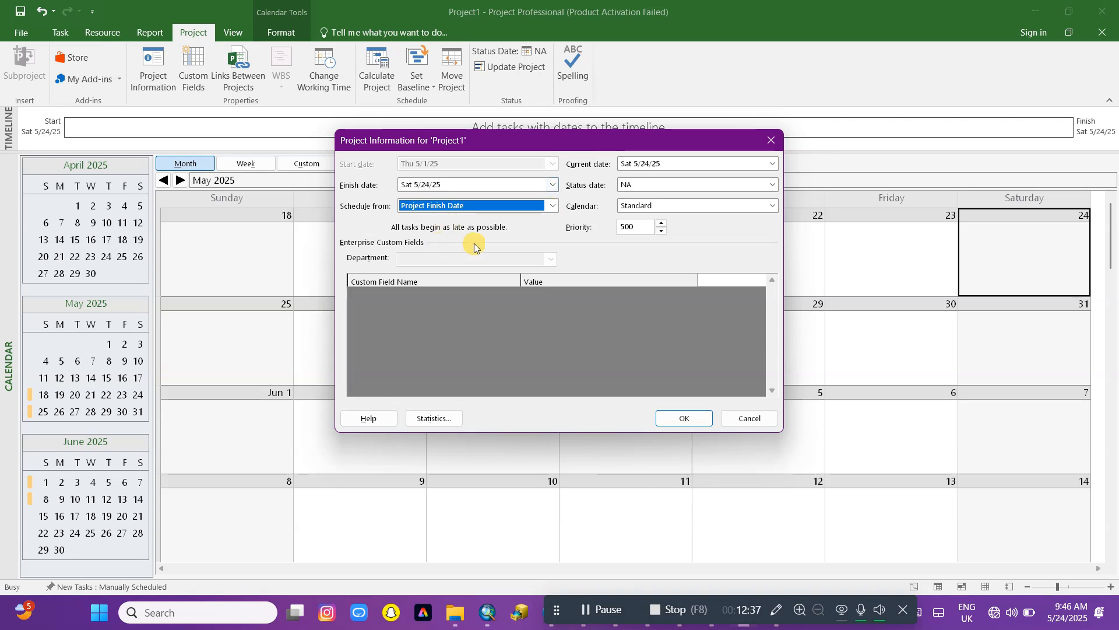
click(552, 205)
click(450, 220)
click(552, 164)
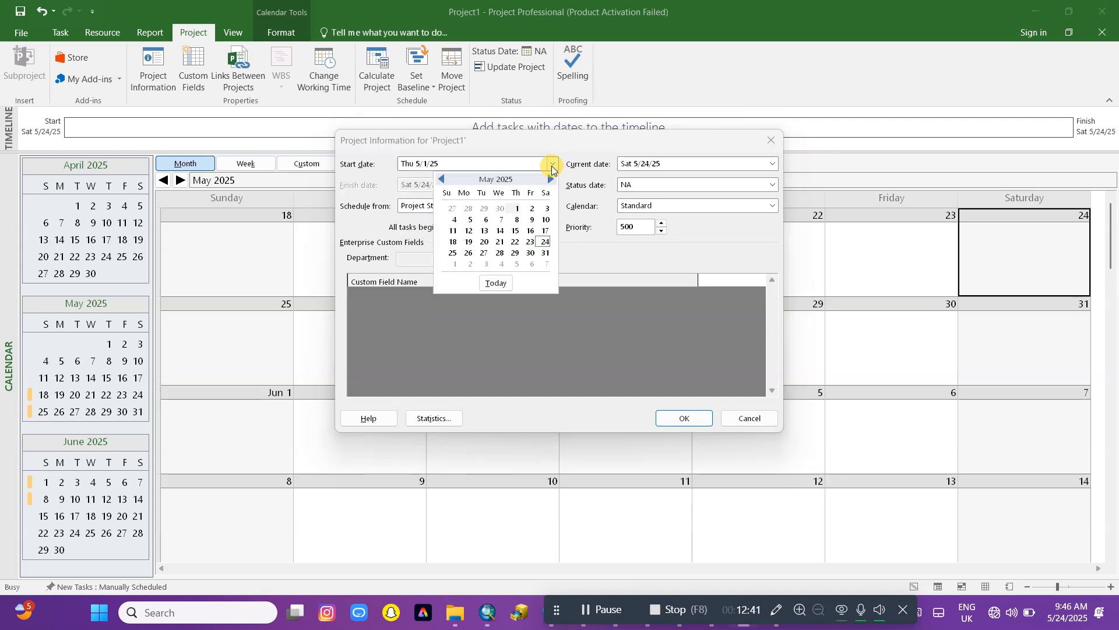
click(482, 163)
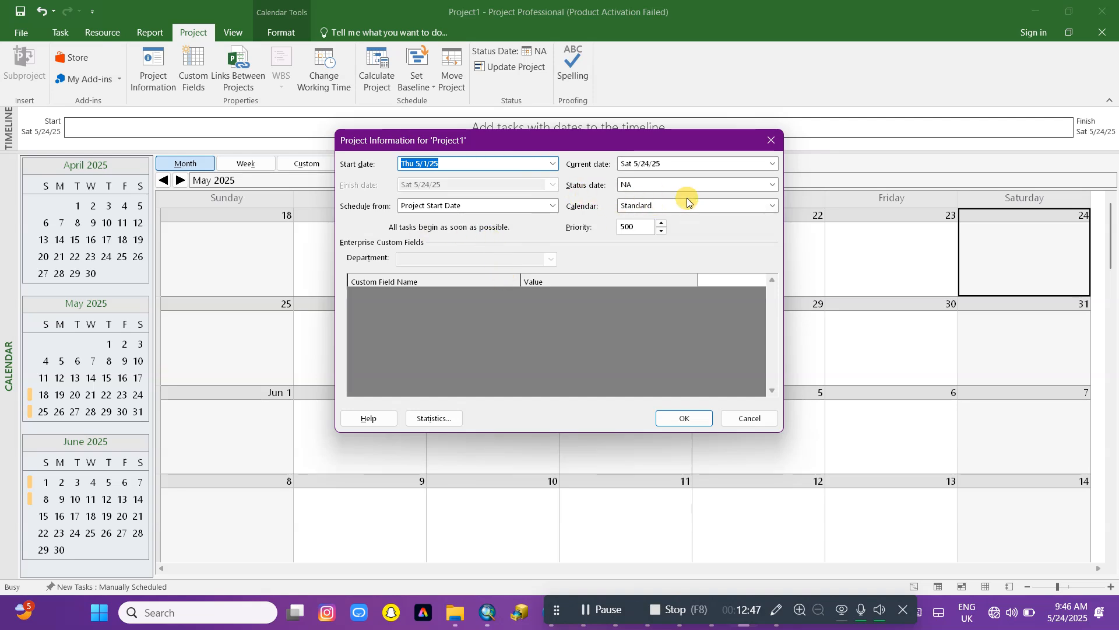
Step: Set the status date to Sat 5/24/25, keep the Standard calendar and accept the project information
click(772, 185)
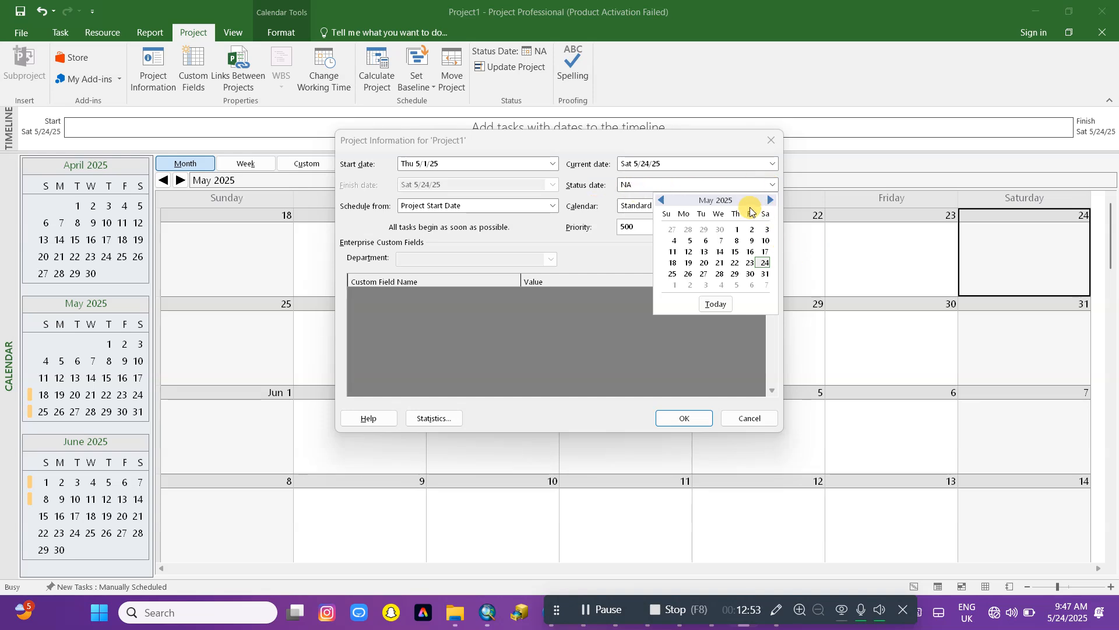
click(766, 264)
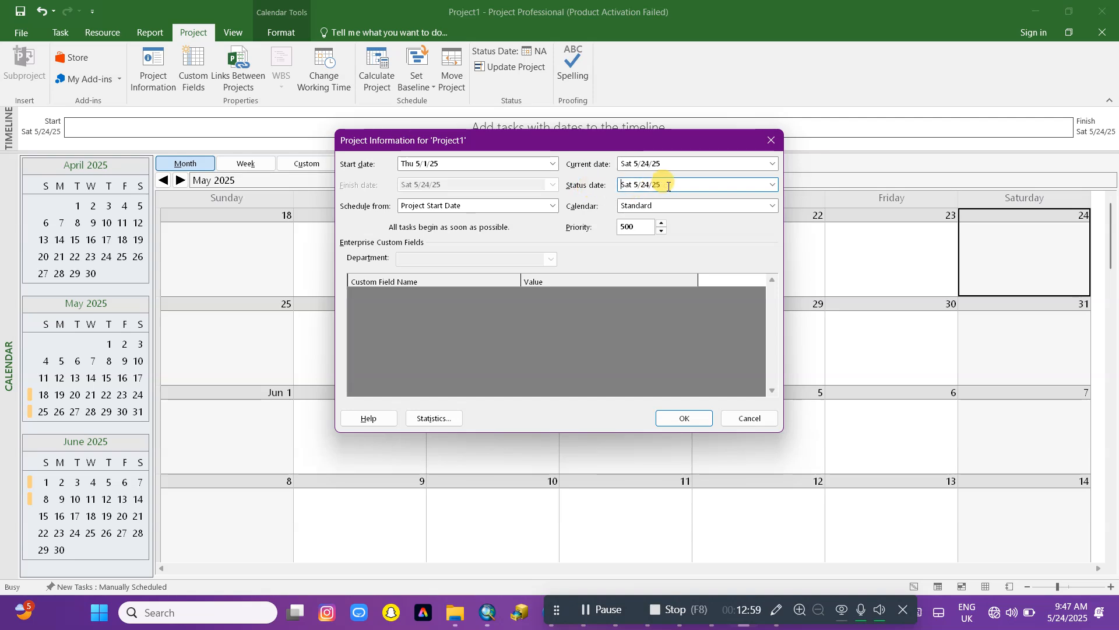
click(769, 206)
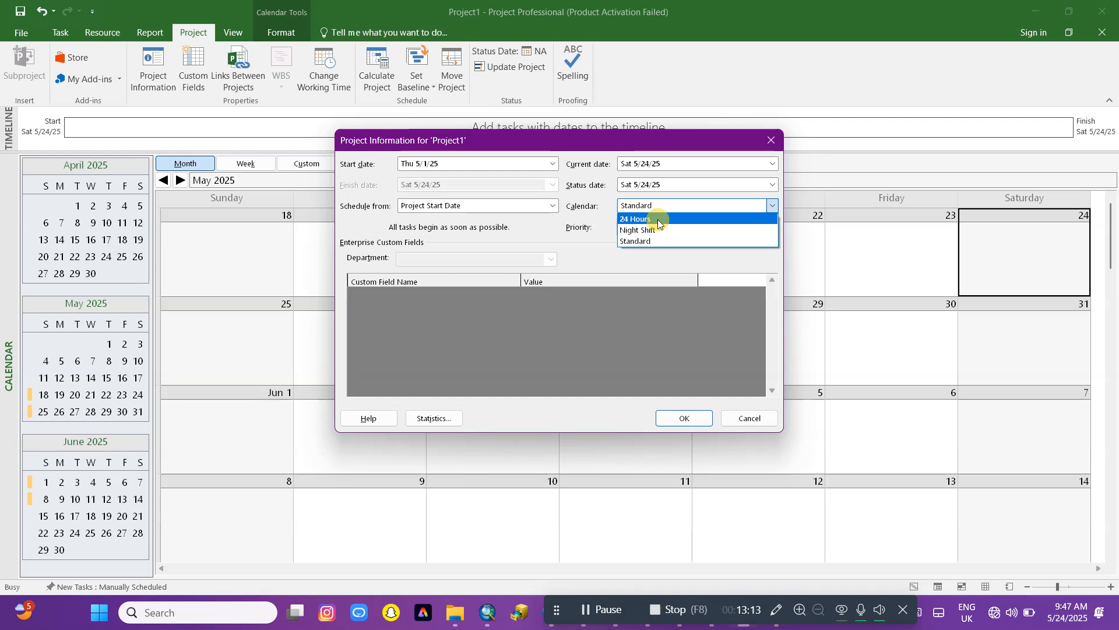
click(574, 238)
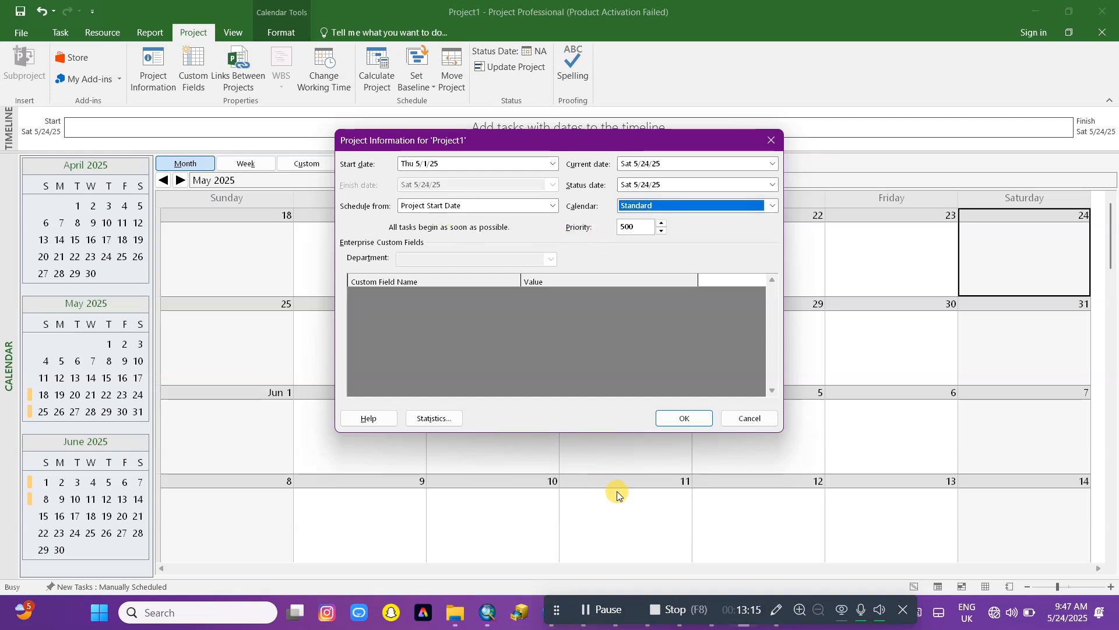
click(686, 416)
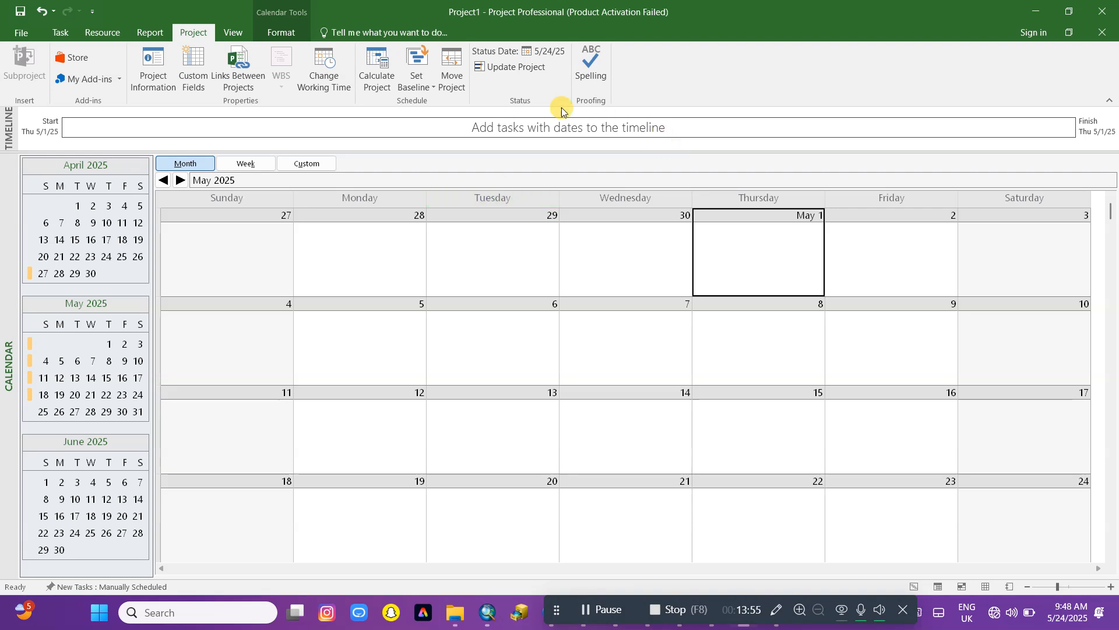
Step: Open the working time settings of the Standard project calendar and add an exception named EASTER
click(330, 78)
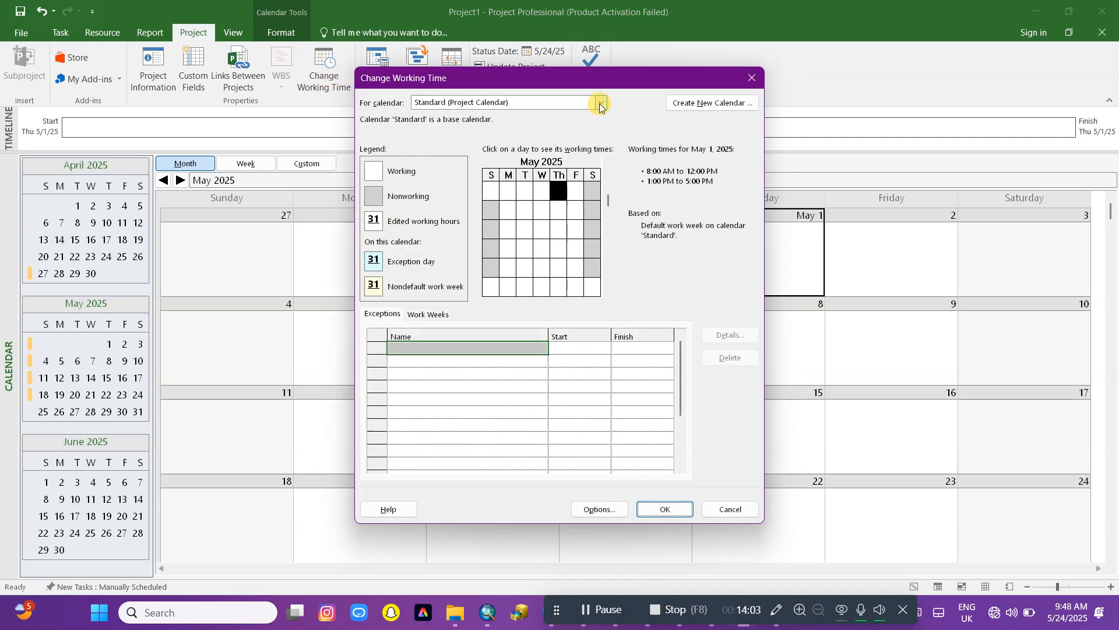
click(394, 318)
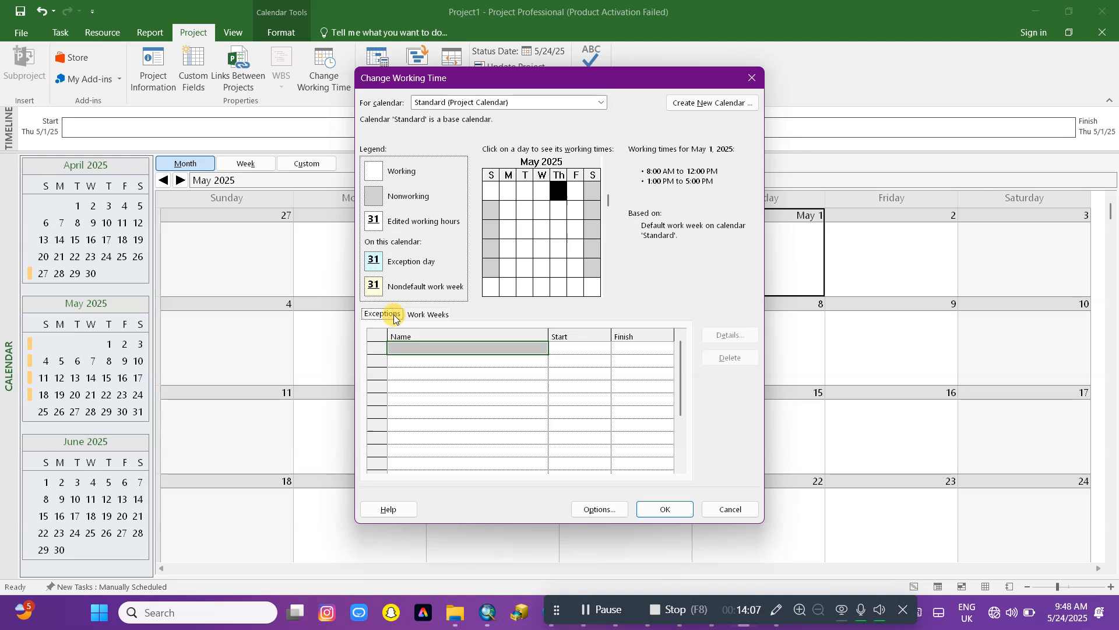
click(539, 348)
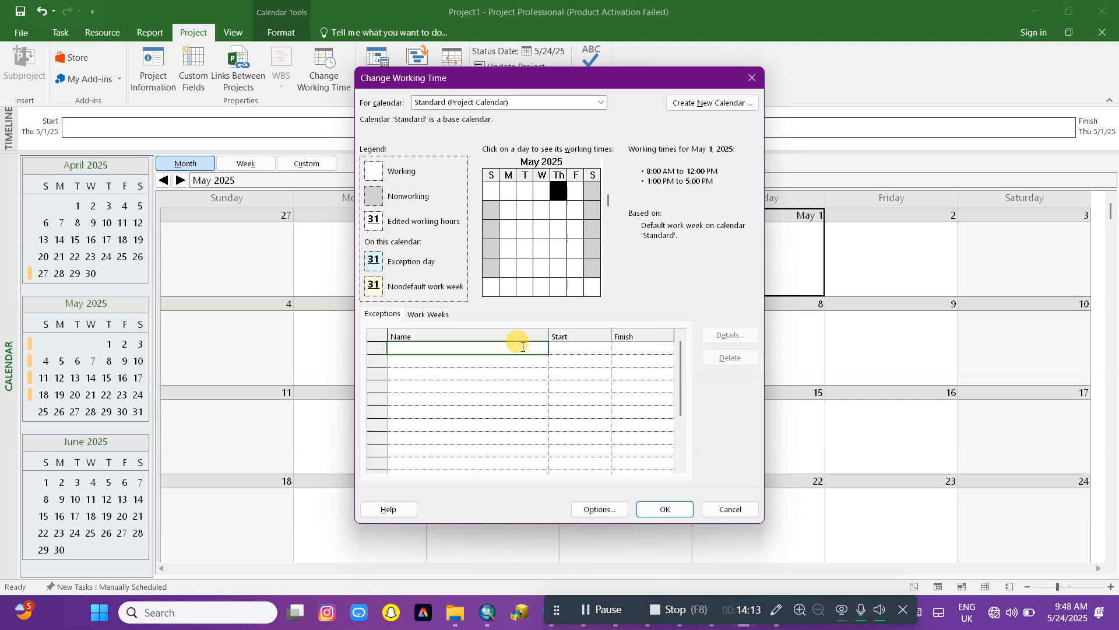
text(EASTER)
Step: Set the EASTER exception to start on 5/2/2025 and finish on 5/5/2025
click(568, 348)
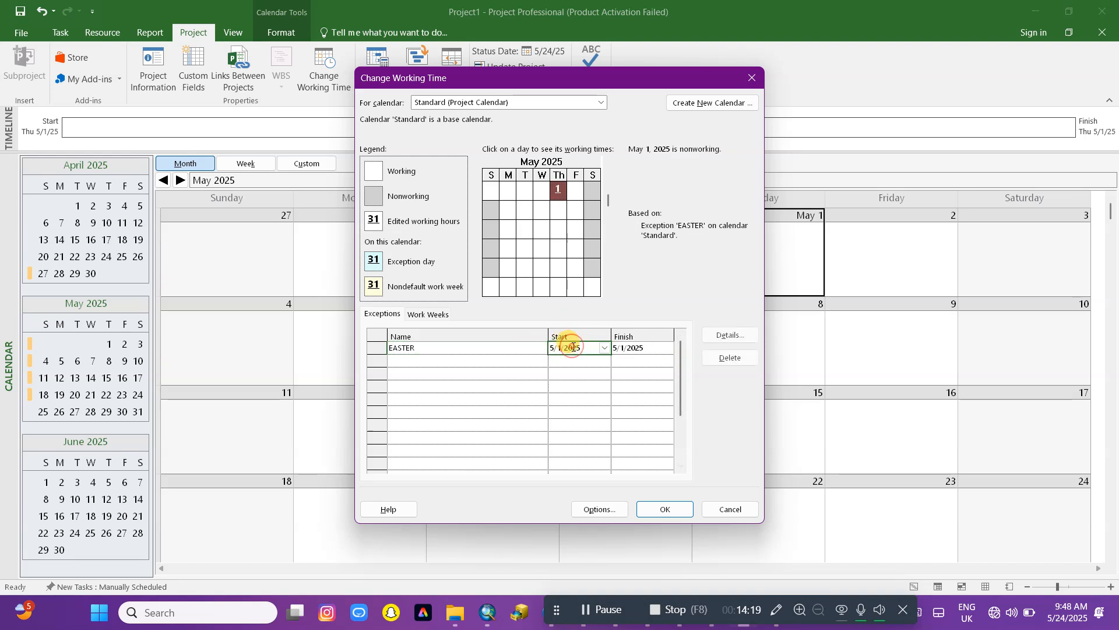
click(605, 348)
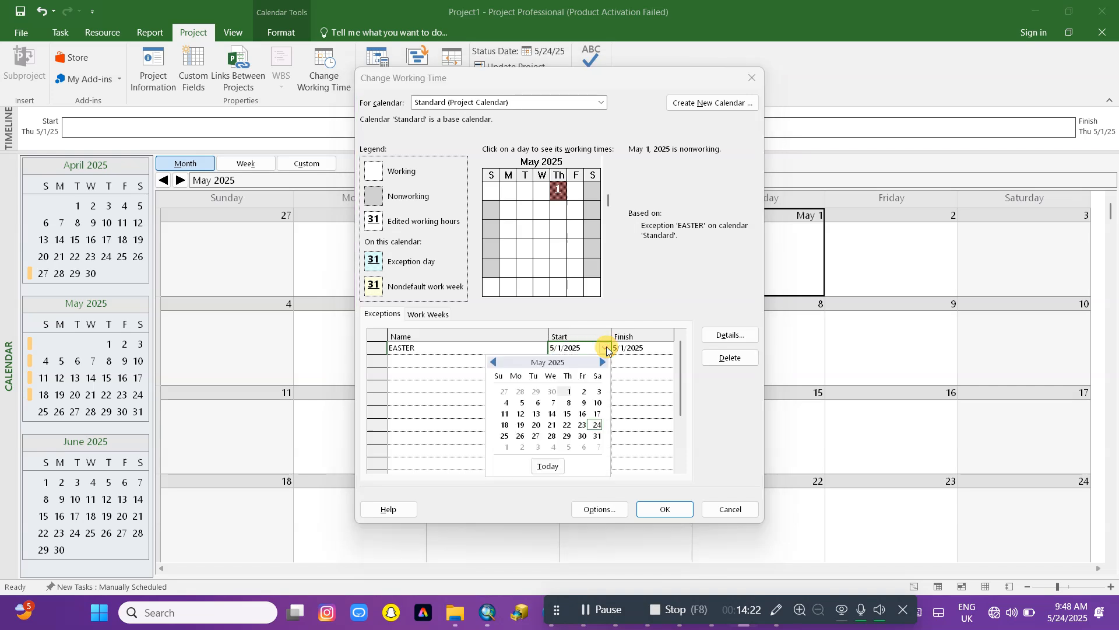
click(583, 391)
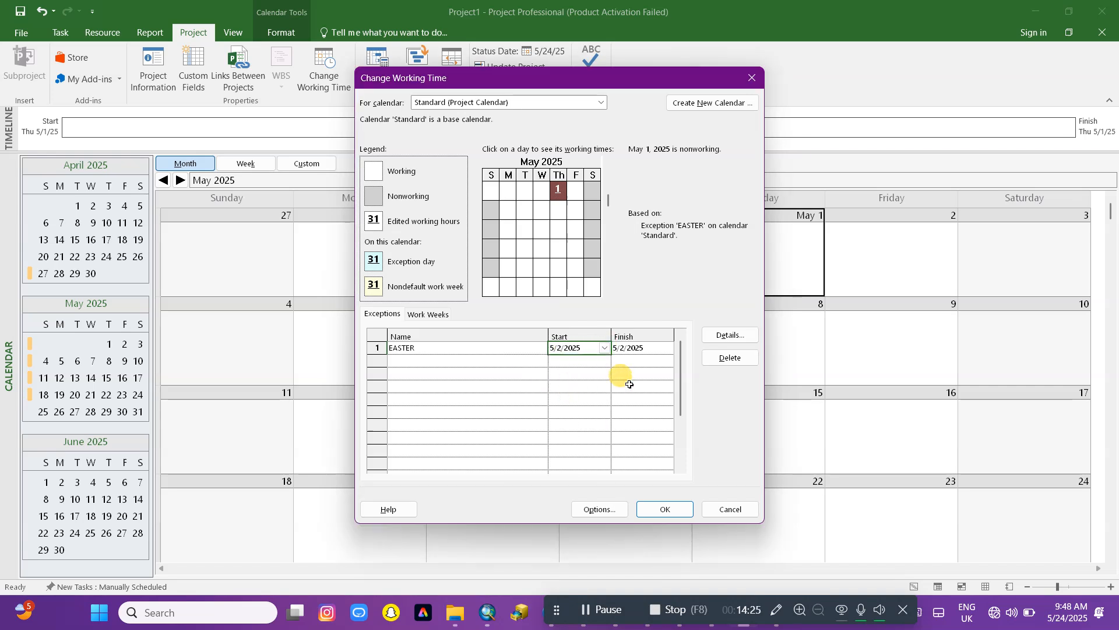
click(647, 346)
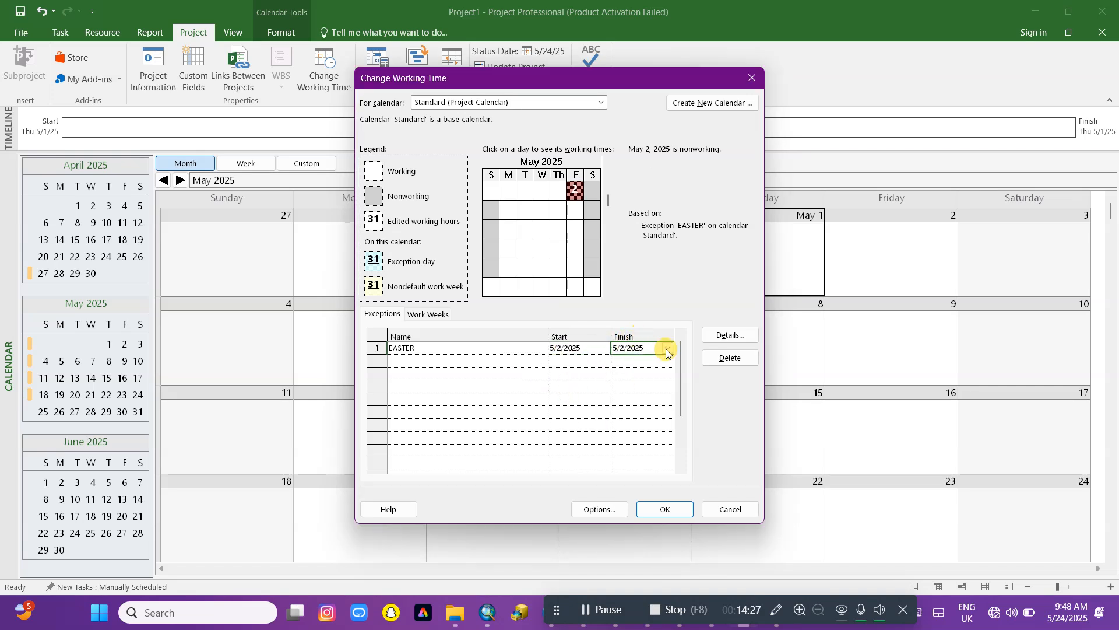
click(667, 347)
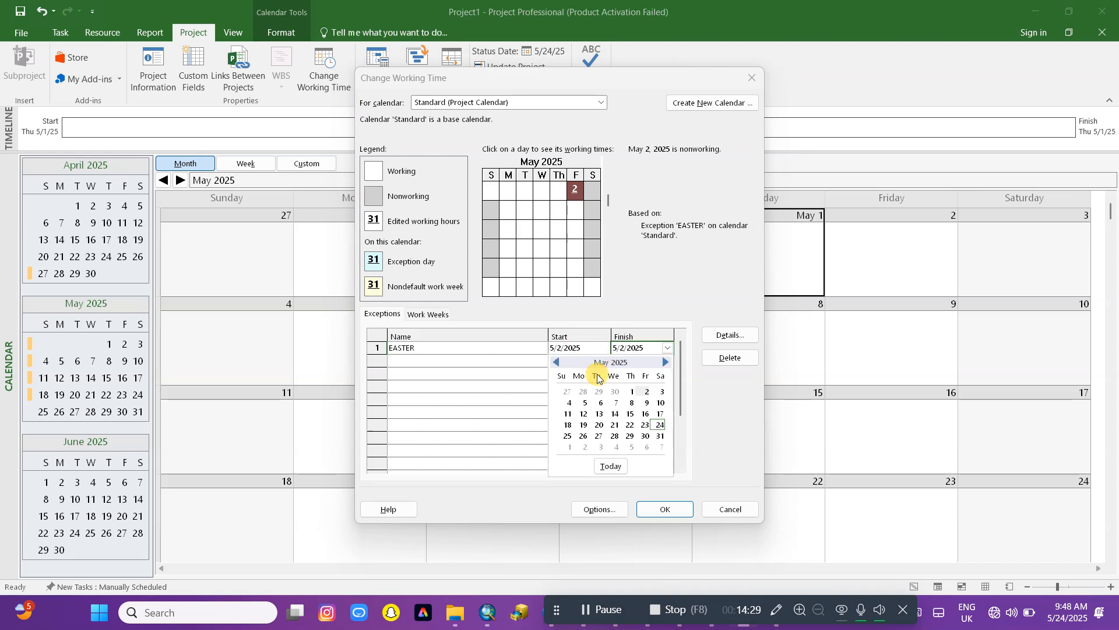
click(584, 403)
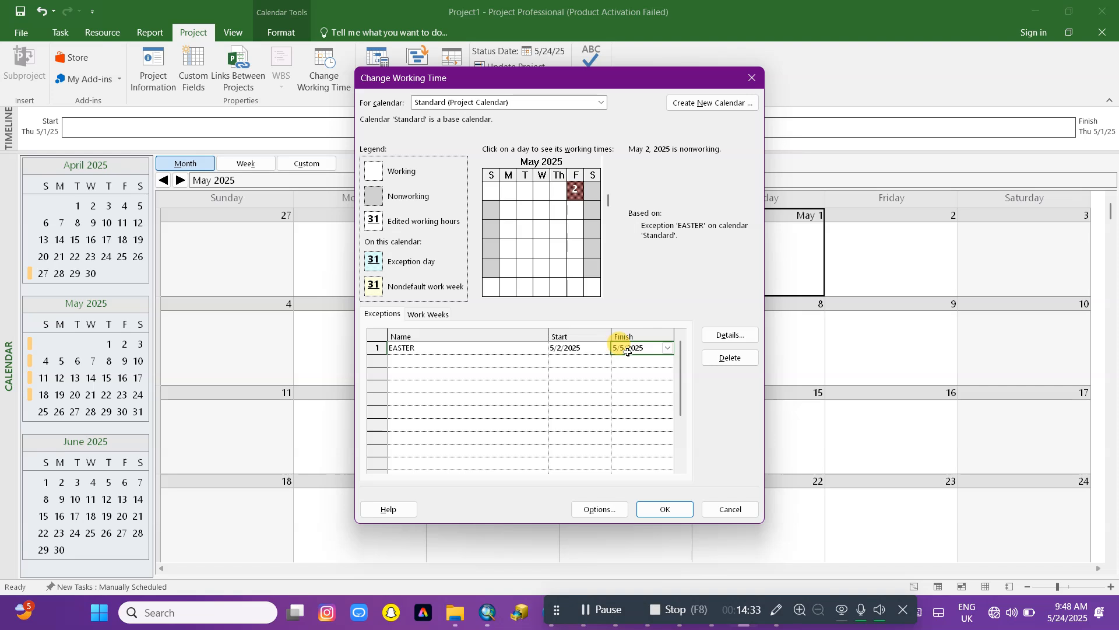
Step: Change the EASTER exception to start on 5/11/2025 and finish on 5/13/2025
click(601, 348)
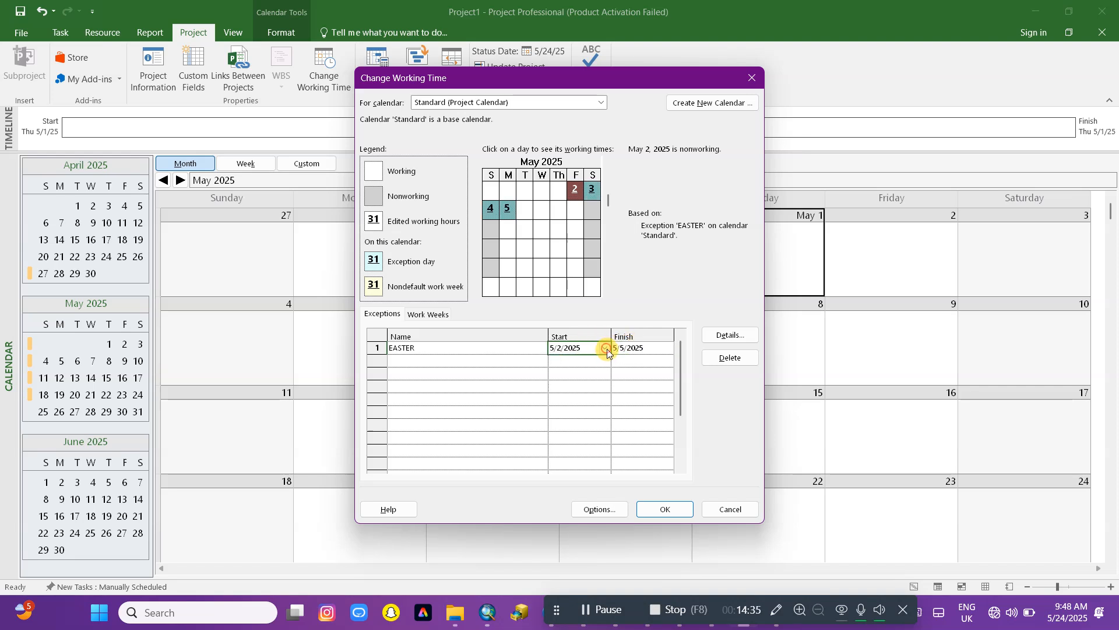
click(604, 348)
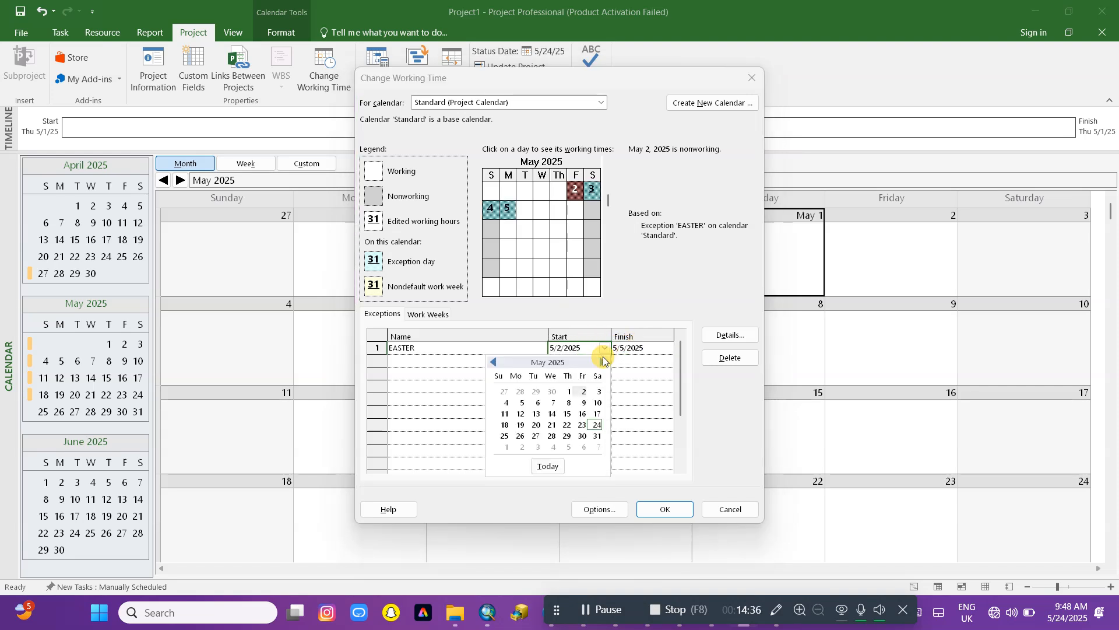
click(505, 413)
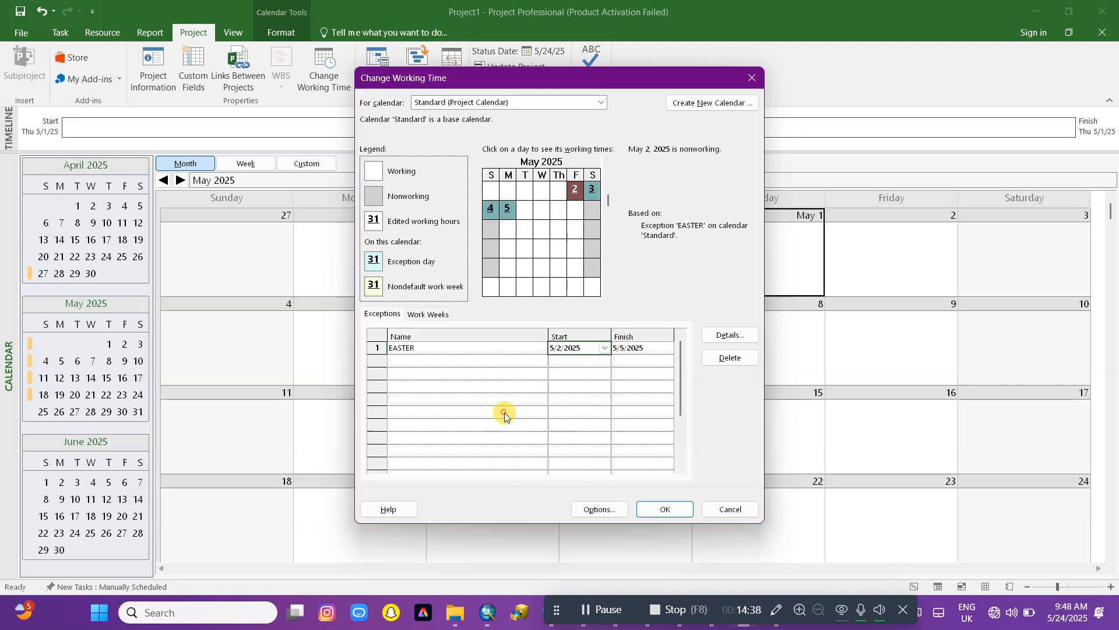
click(658, 347)
click(667, 348)
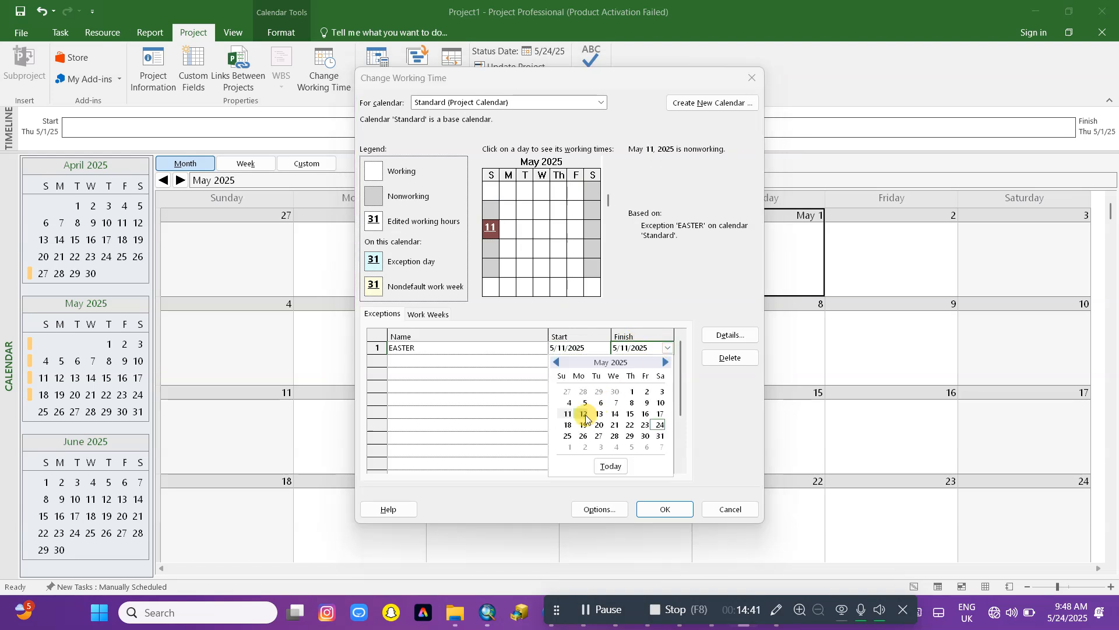
click(598, 414)
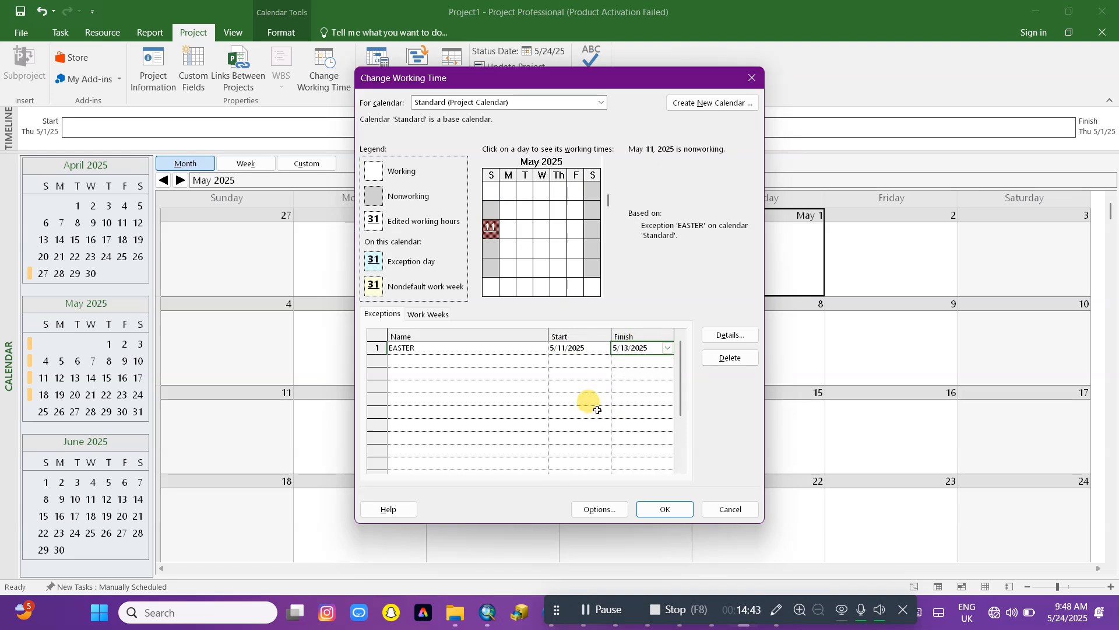
click(633, 362)
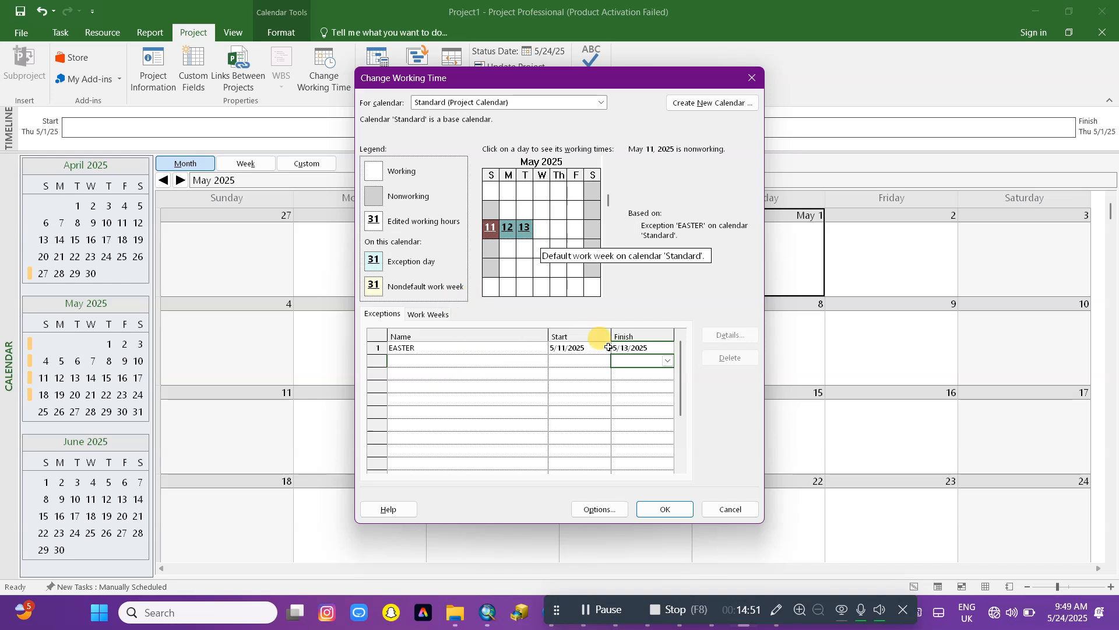
Step: Add a second exception named NEWYEAR that starts and finishes on 9/2/2025
click(422, 359)
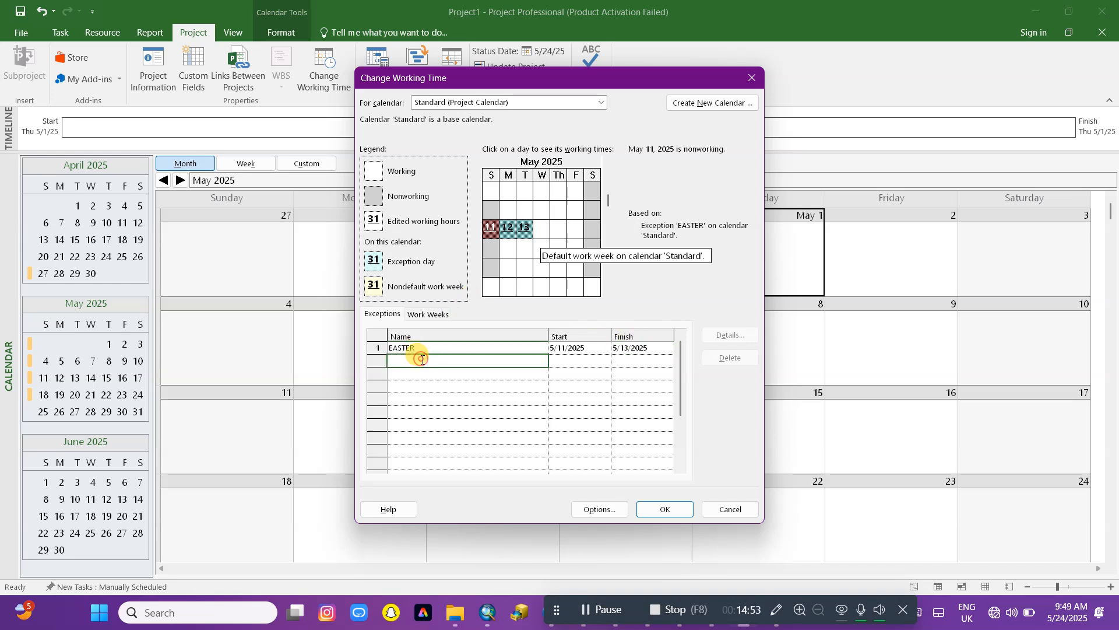
text(NEWYEAR)
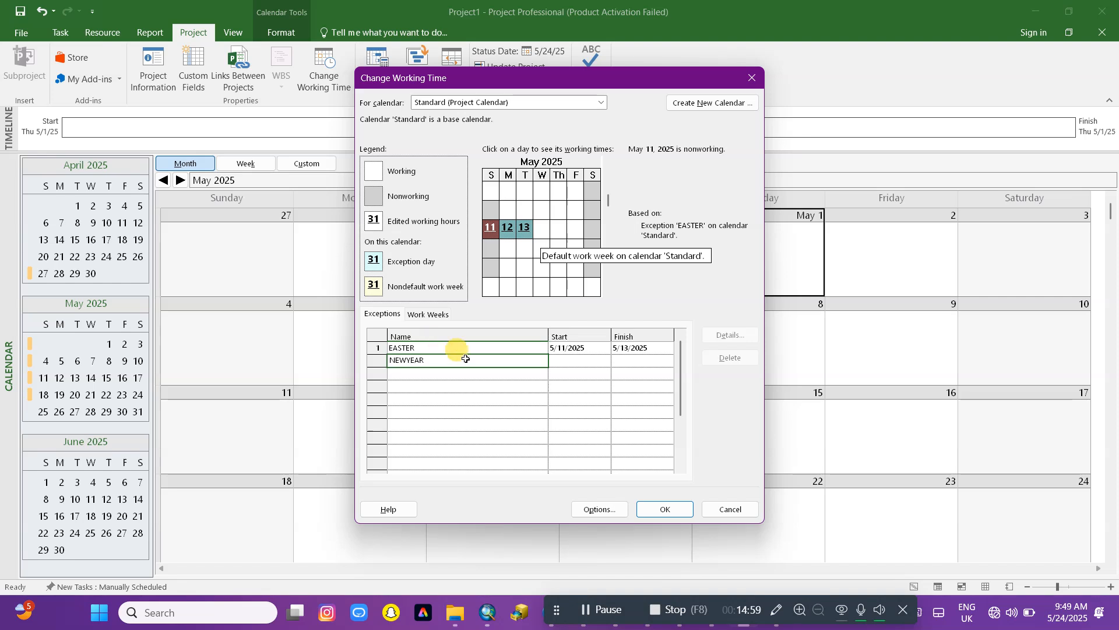
click(600, 362)
click(604, 363)
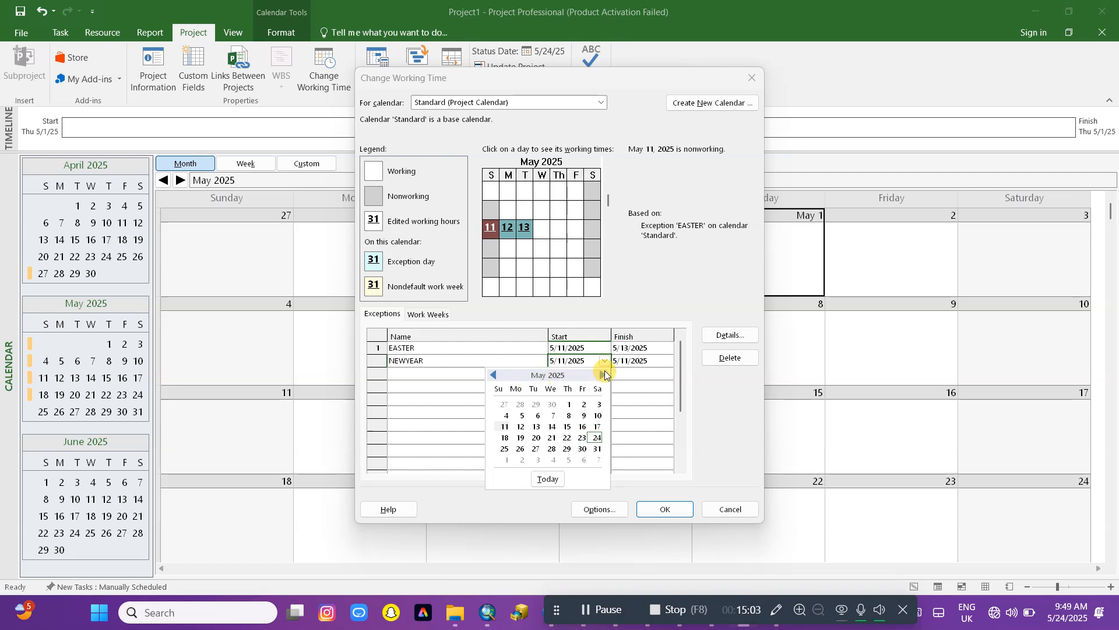
click(604, 374)
click(604, 373)
click(604, 373)
click(604, 373)
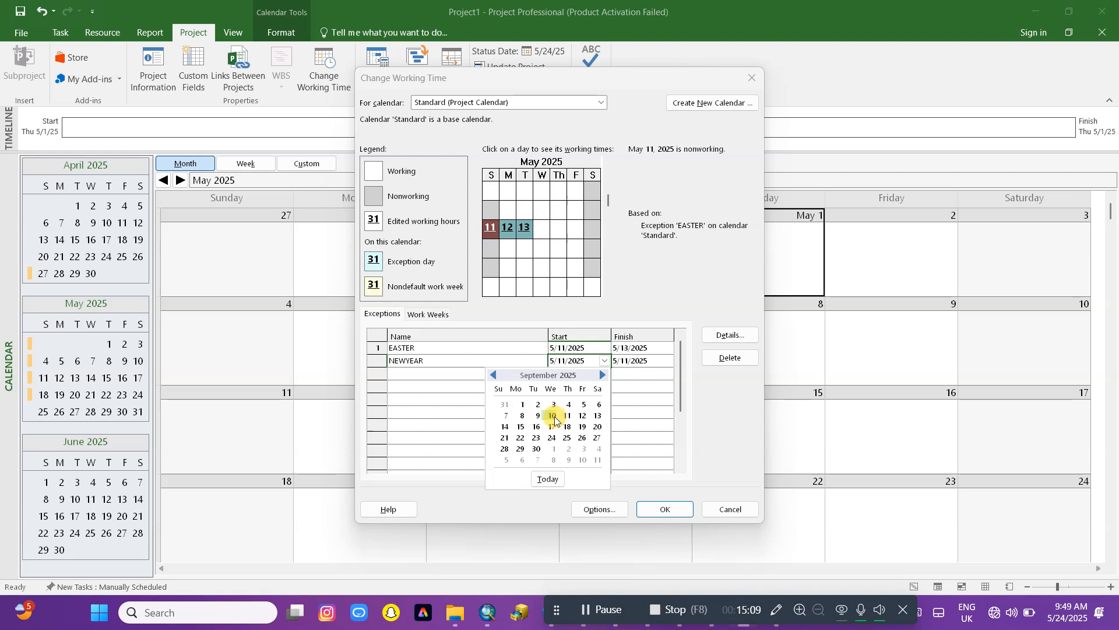
click(538, 404)
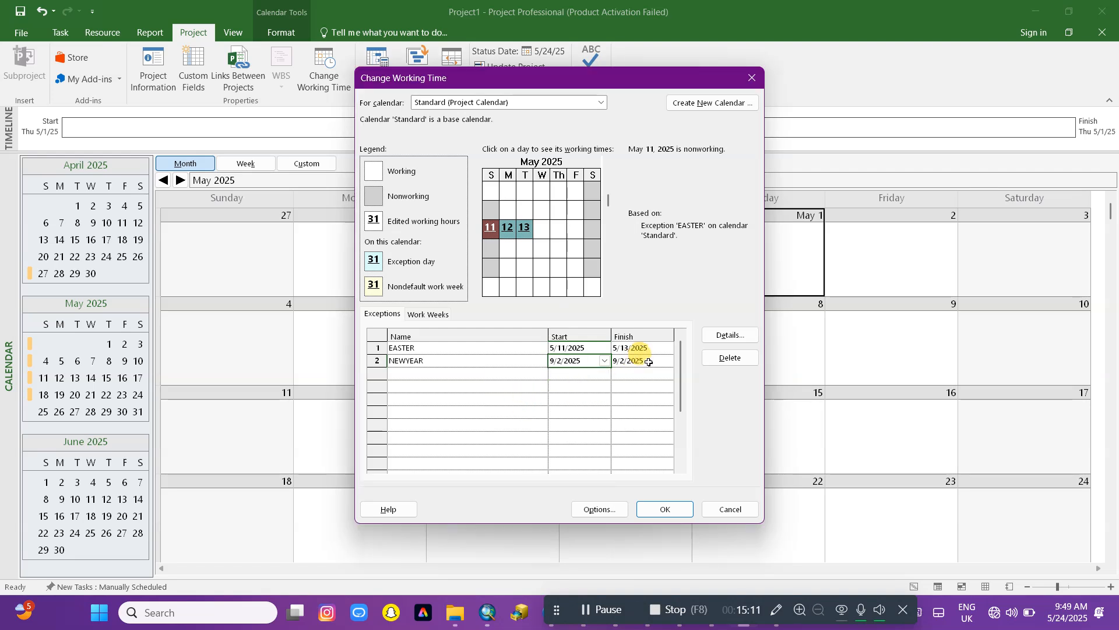
click(649, 361)
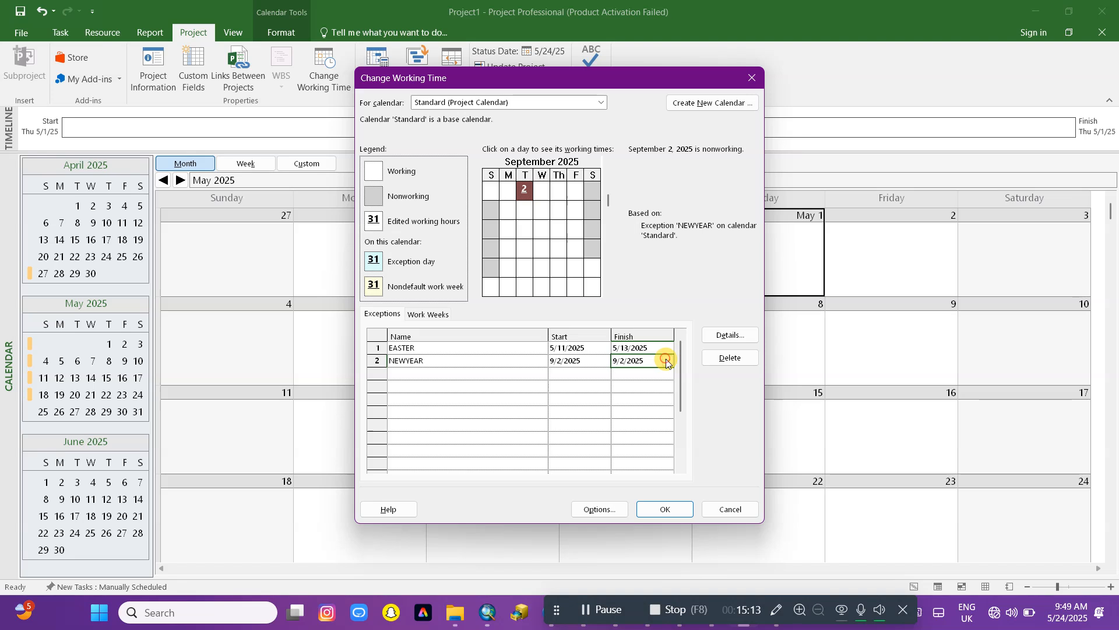
click(666, 361)
click(667, 361)
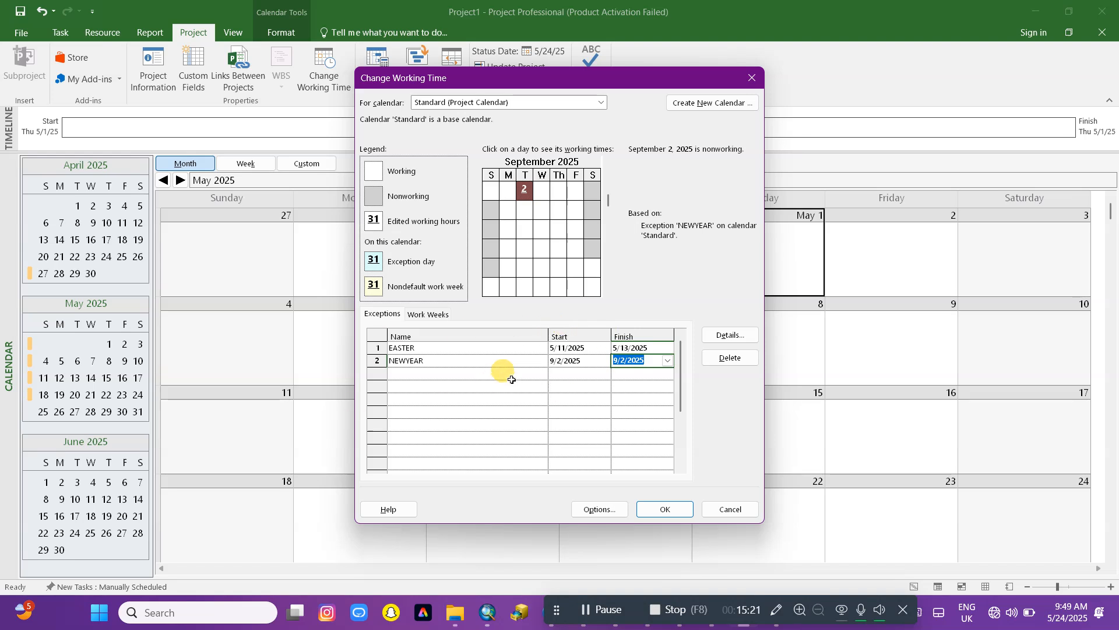
Step: Open the details of the [Default] work week and check Monday's working times
click(431, 314)
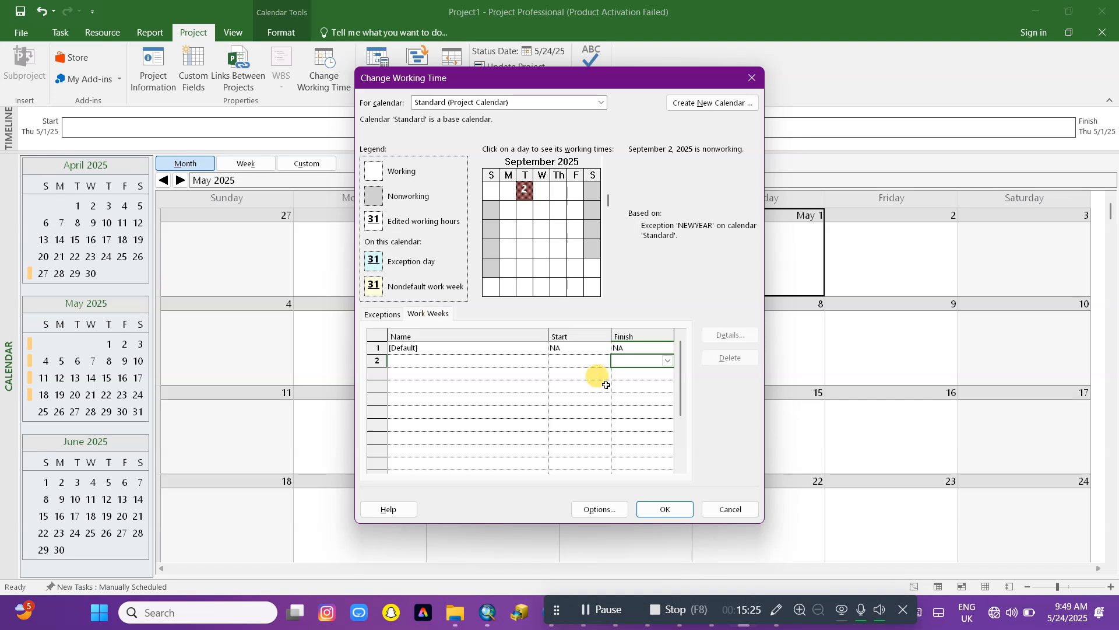
click(528, 347)
click(569, 348)
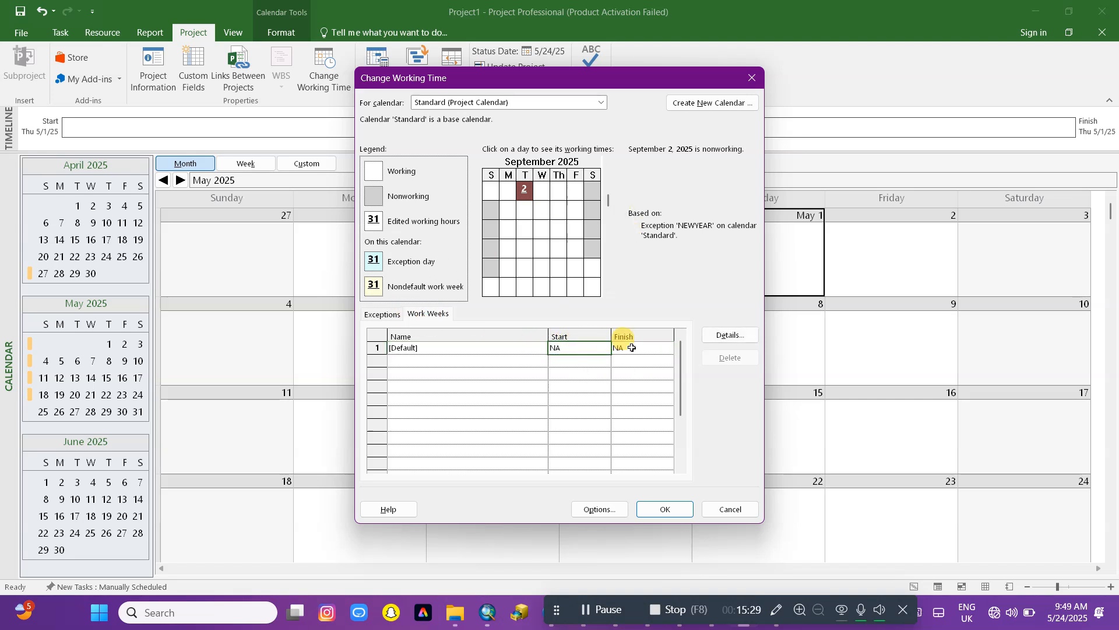
double_click(594, 346)
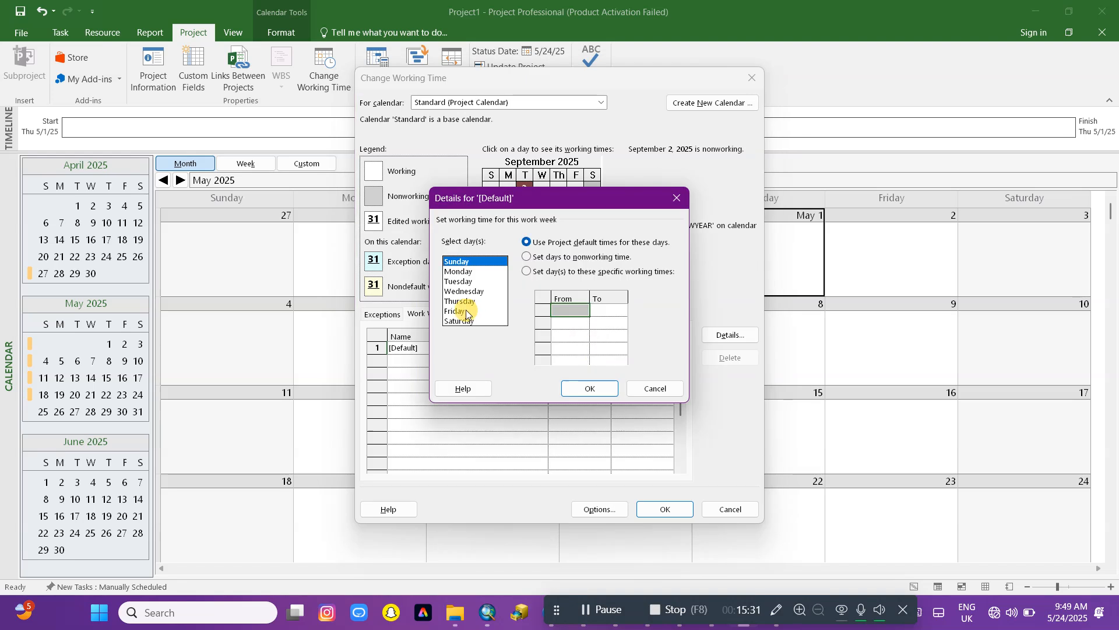
click(462, 272)
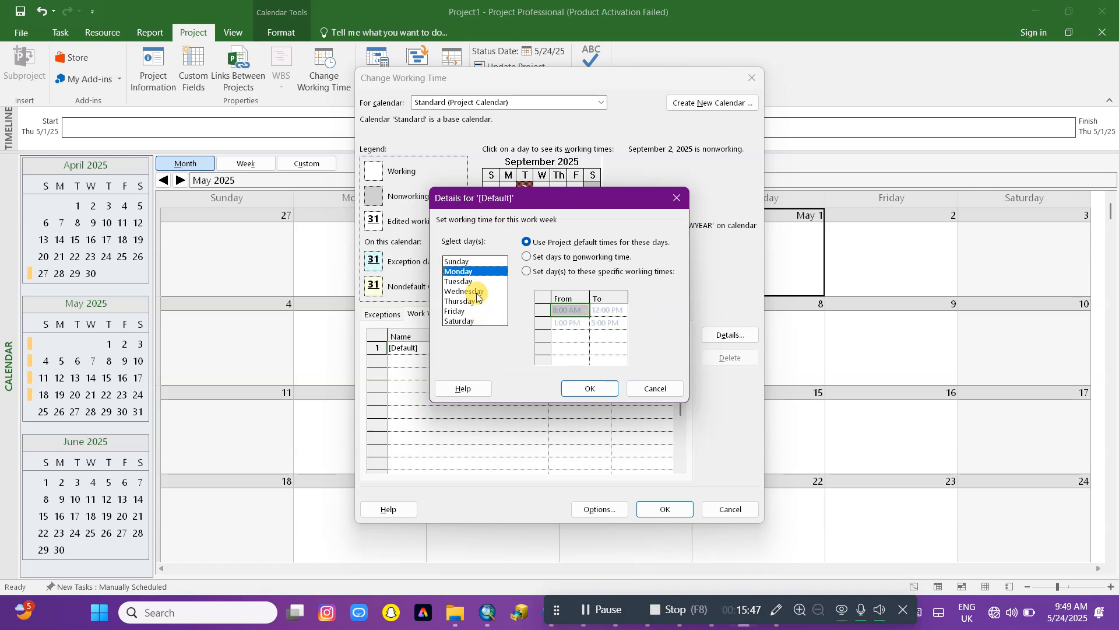
Step: Give Saturday specific working times in the default work week, with a first shift from 8:00 AM to 12:00 PM
click(467, 321)
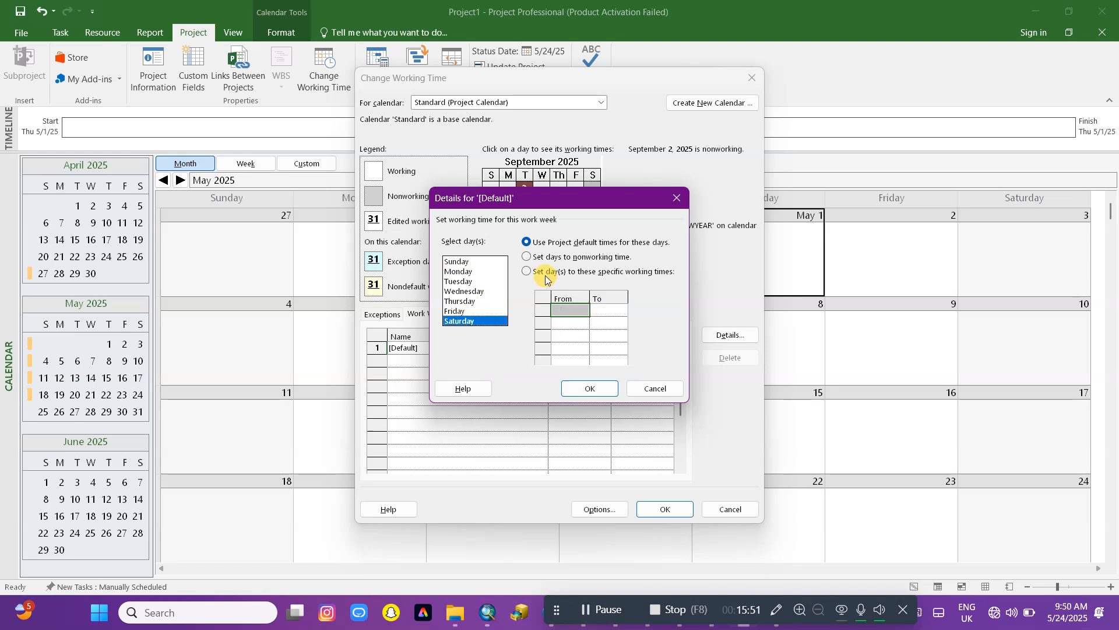
click(527, 257)
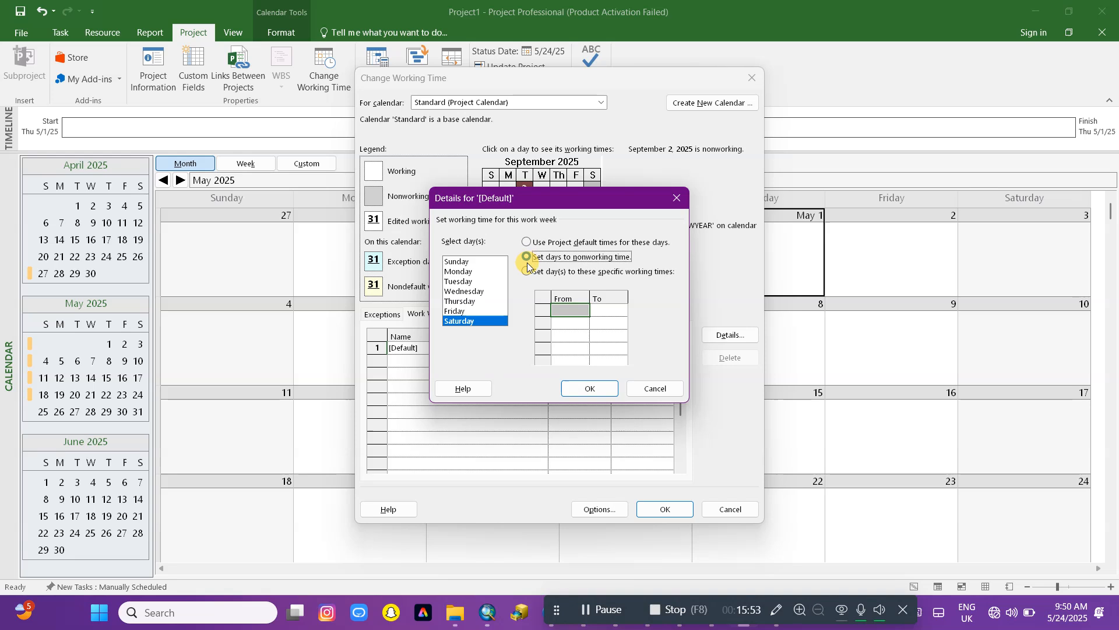
click(527, 271)
click(569, 310)
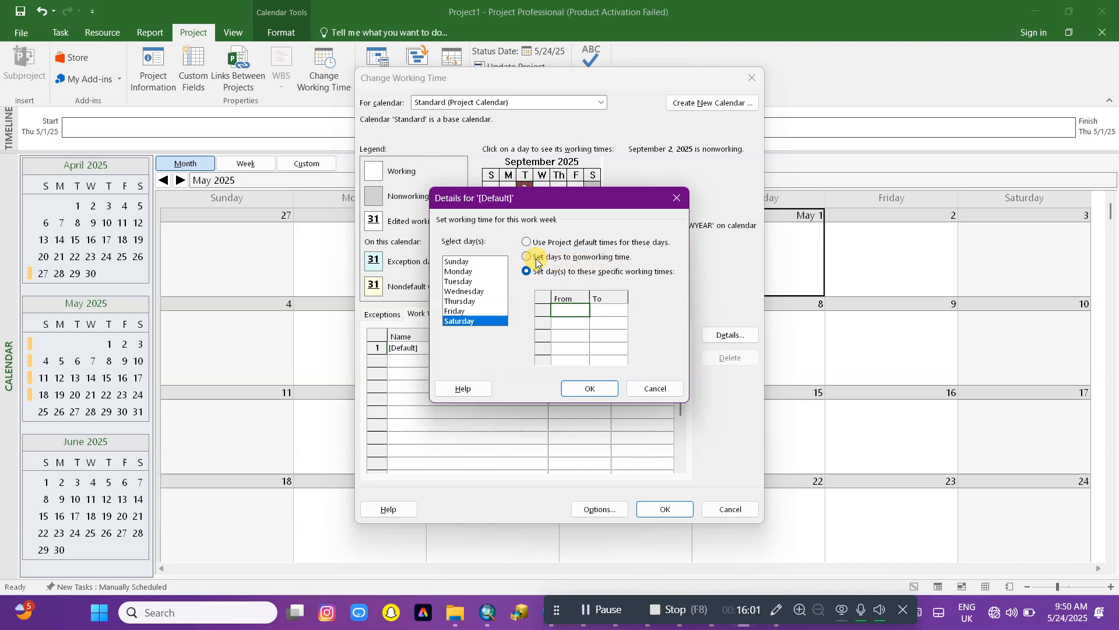
click(609, 309)
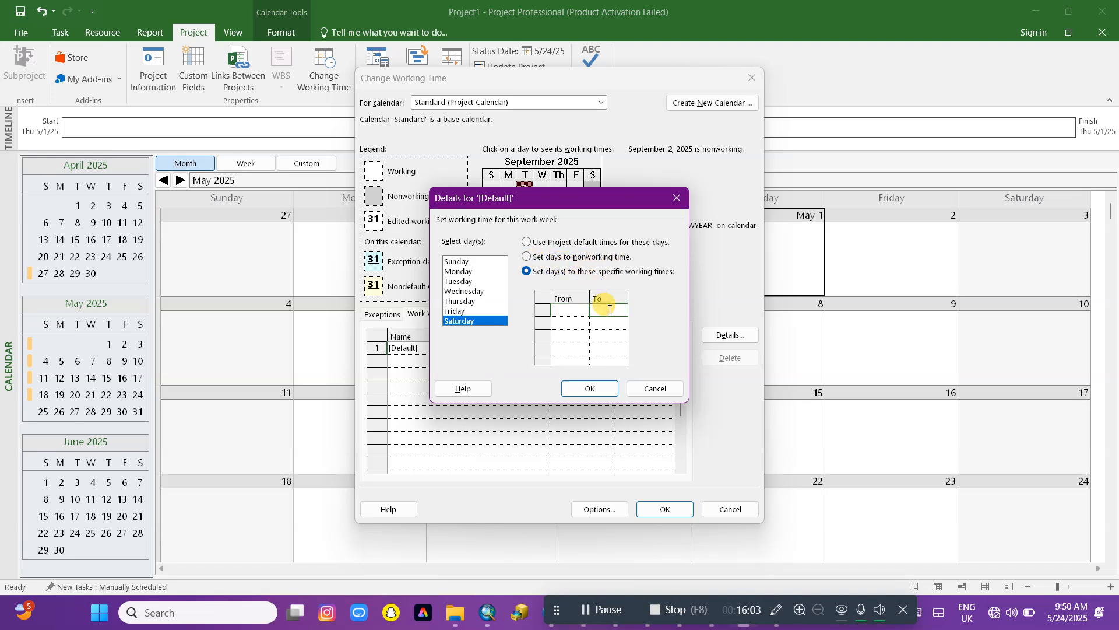
click(578, 309)
text(8)
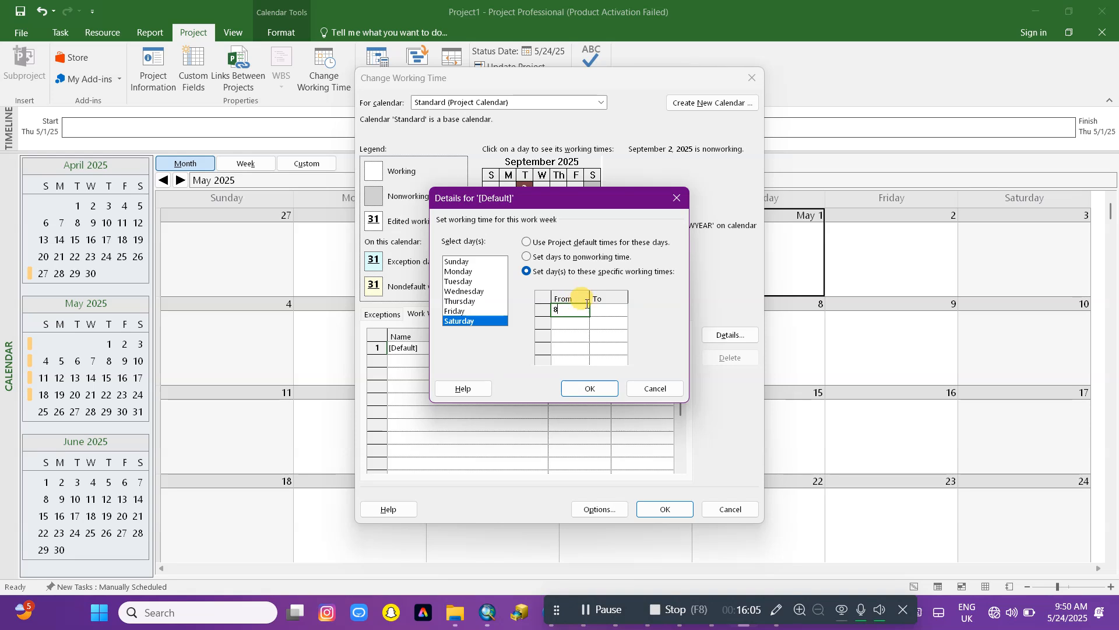
click(602, 311)
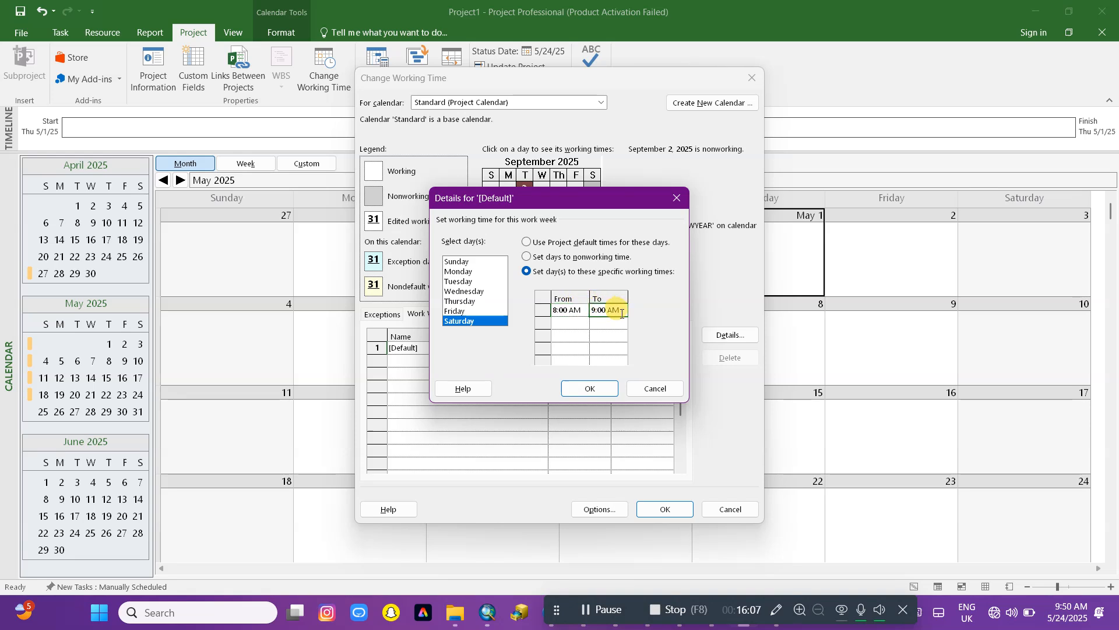
click(583, 309)
click(596, 310)
key(BackSpace)
text(PM)
Step: Add a second Saturday shift from 1:00 PM to 5:00 PM and accept the work week and calendar changes
click(579, 320)
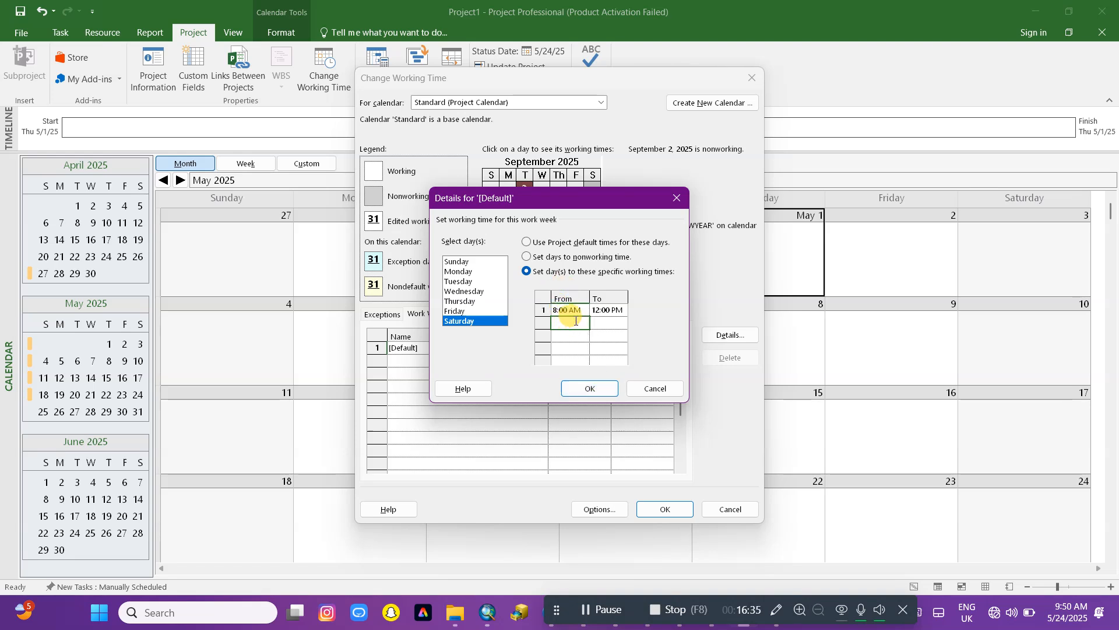
text(1pm)
click(617, 324)
drag(607, 322, 587, 322)
text(11PM)
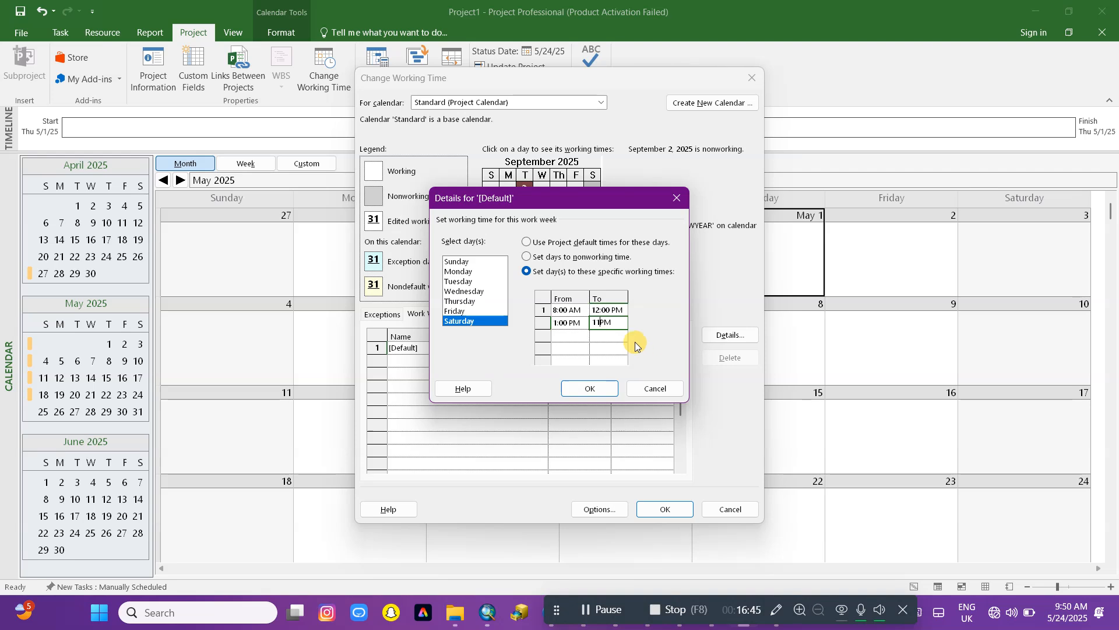
key(BackSpace)
key(BackSpace)
click(601, 335)
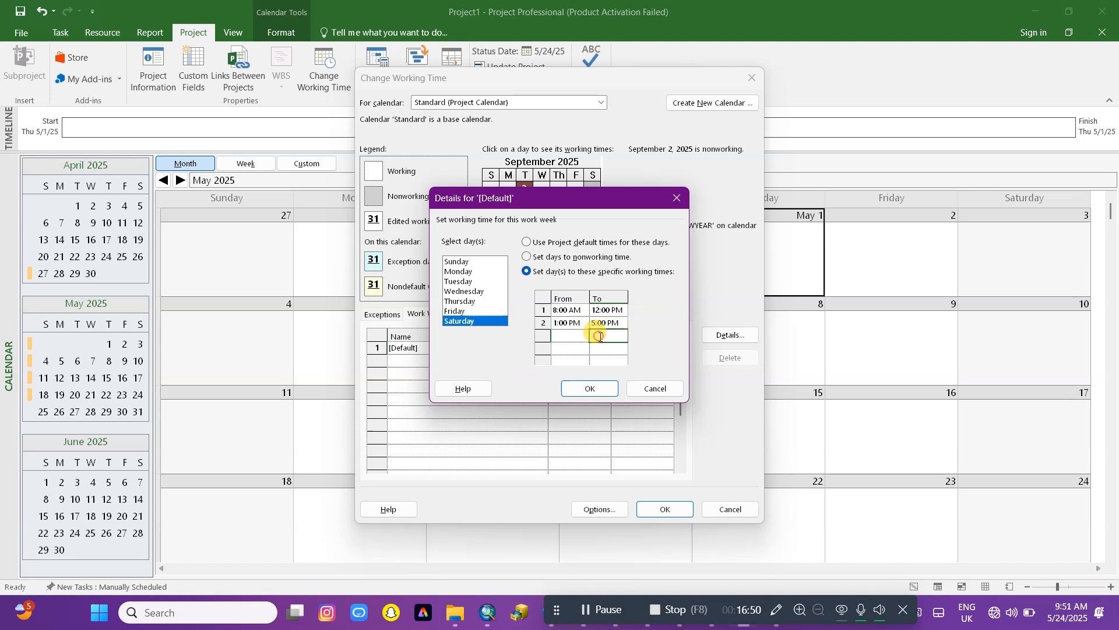
click(591, 388)
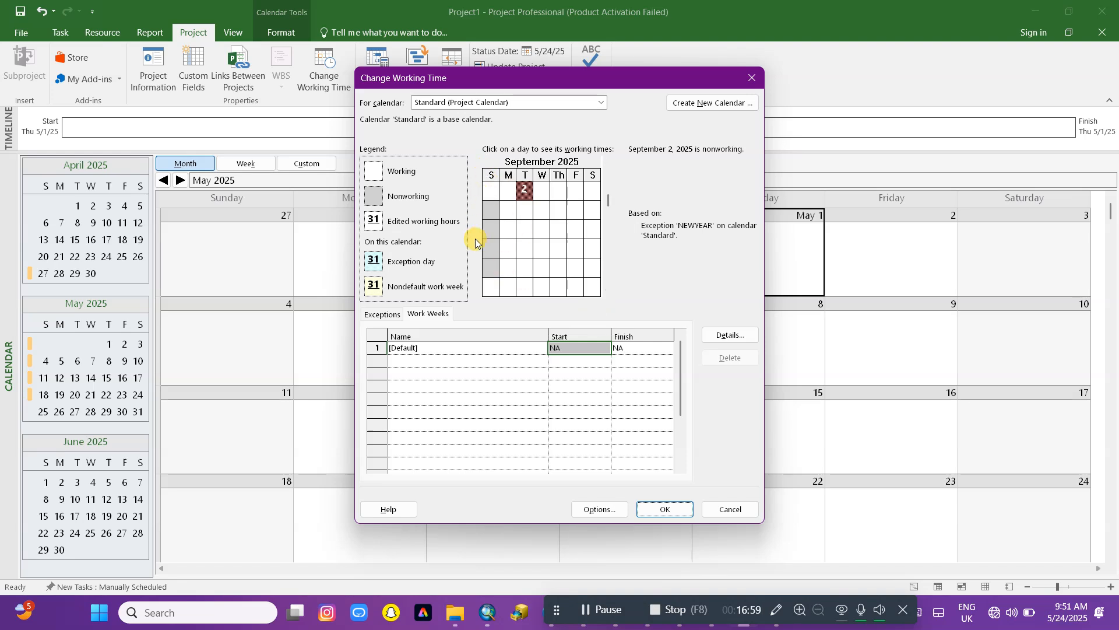
click(666, 510)
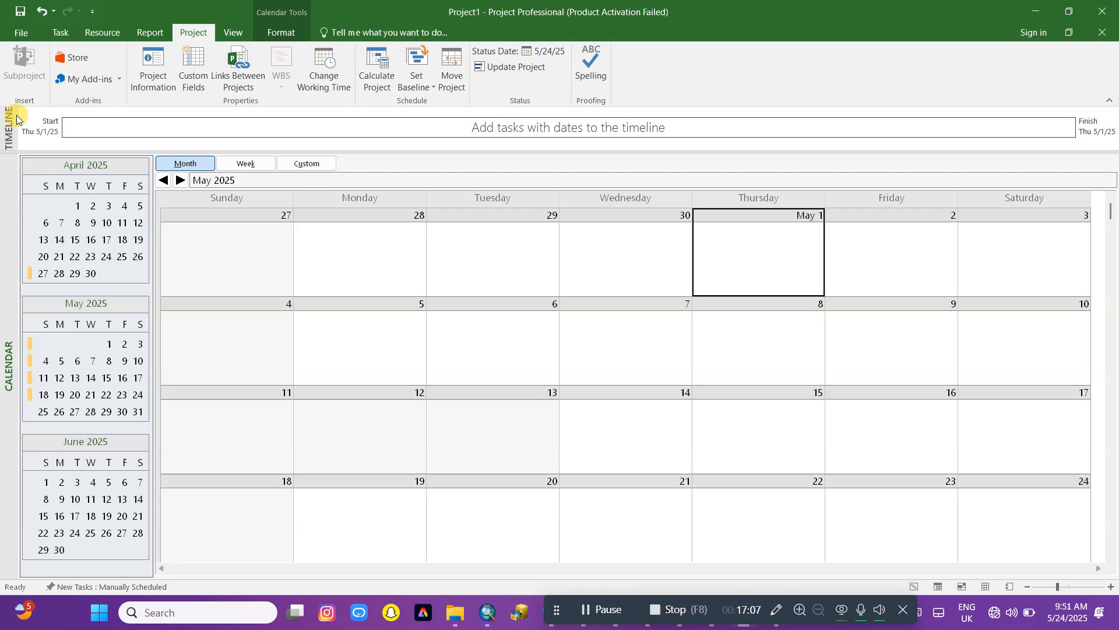
Step: Switch the project from the Calendar view to the Gantt Chart view
click(60, 33)
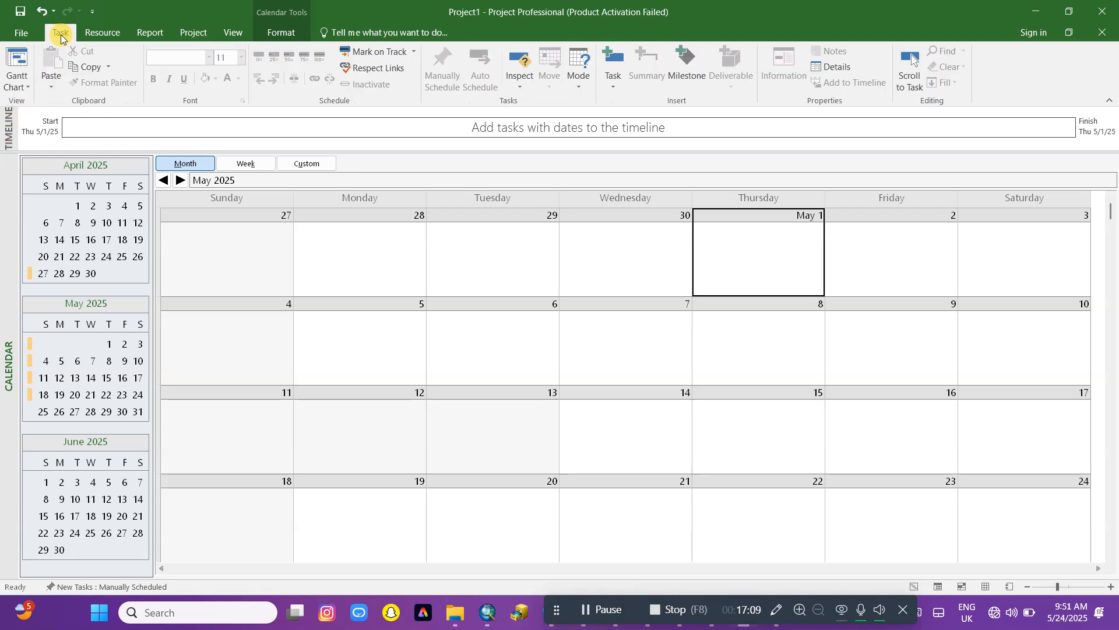
click(23, 87)
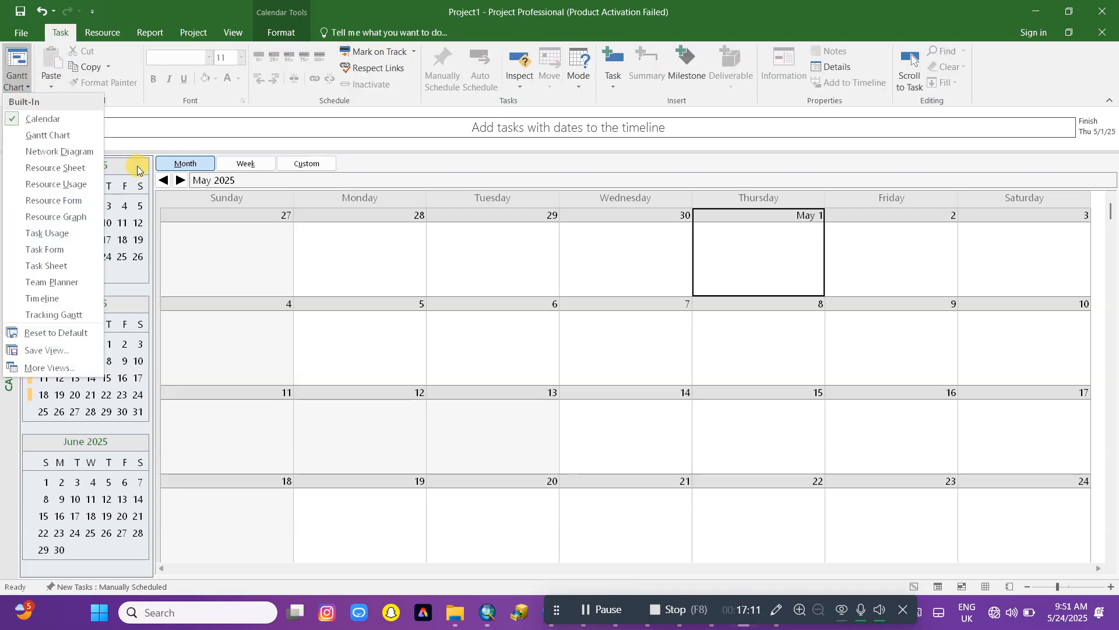
click(93, 137)
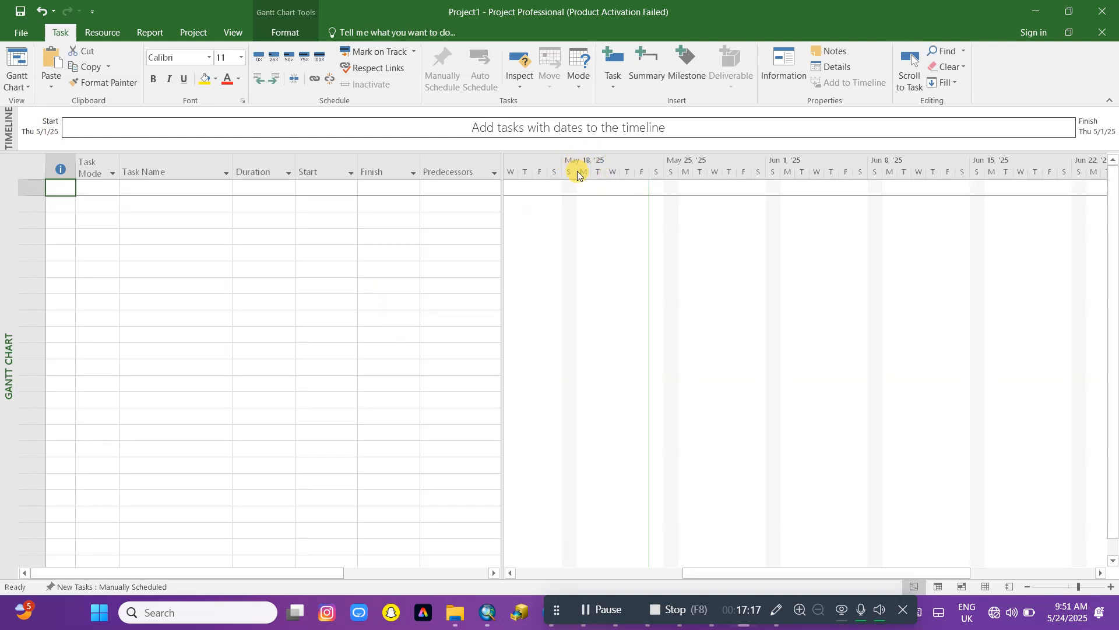
Step: Create the first task in the Gantt table as manually scheduled and name it EARTH WORK
click(102, 187)
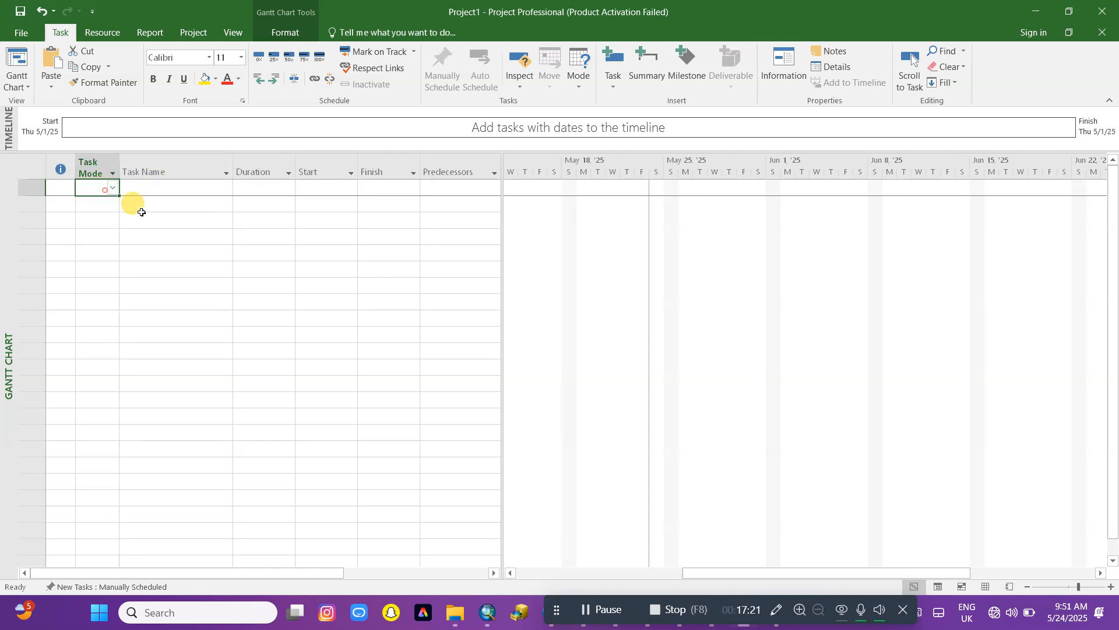
click(88, 188)
click(150, 187)
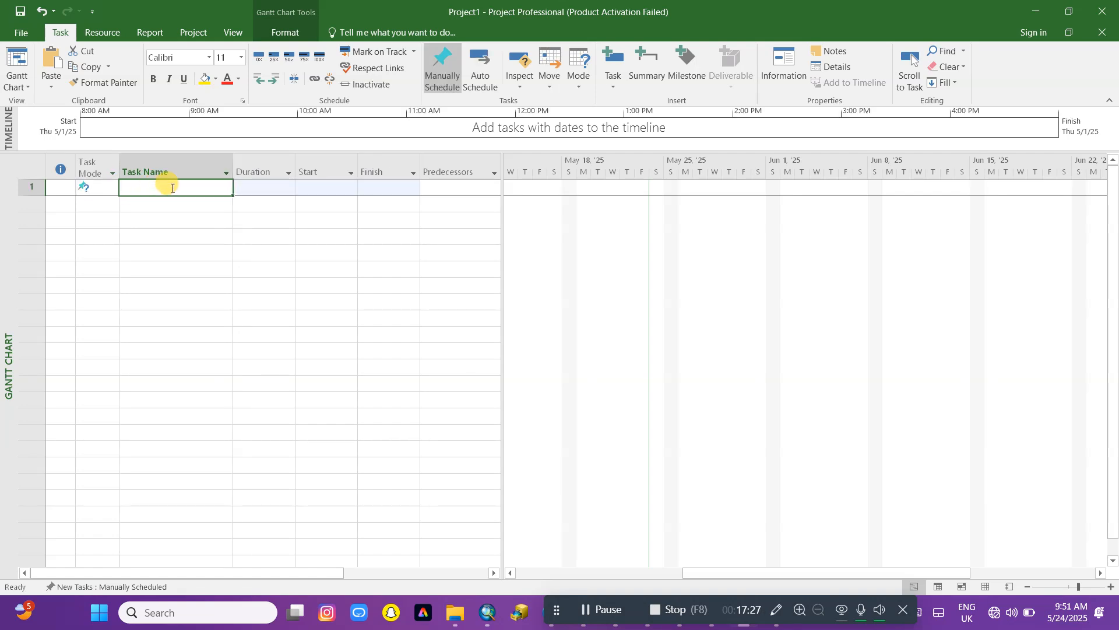
text(EARTH )
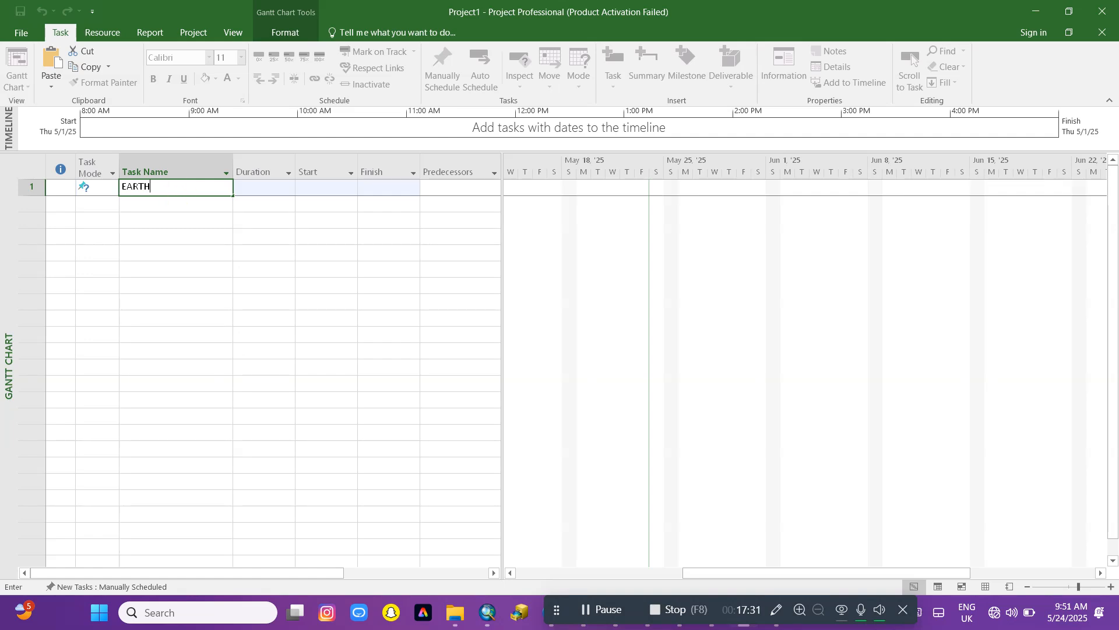
text(WORK)
click(201, 240)
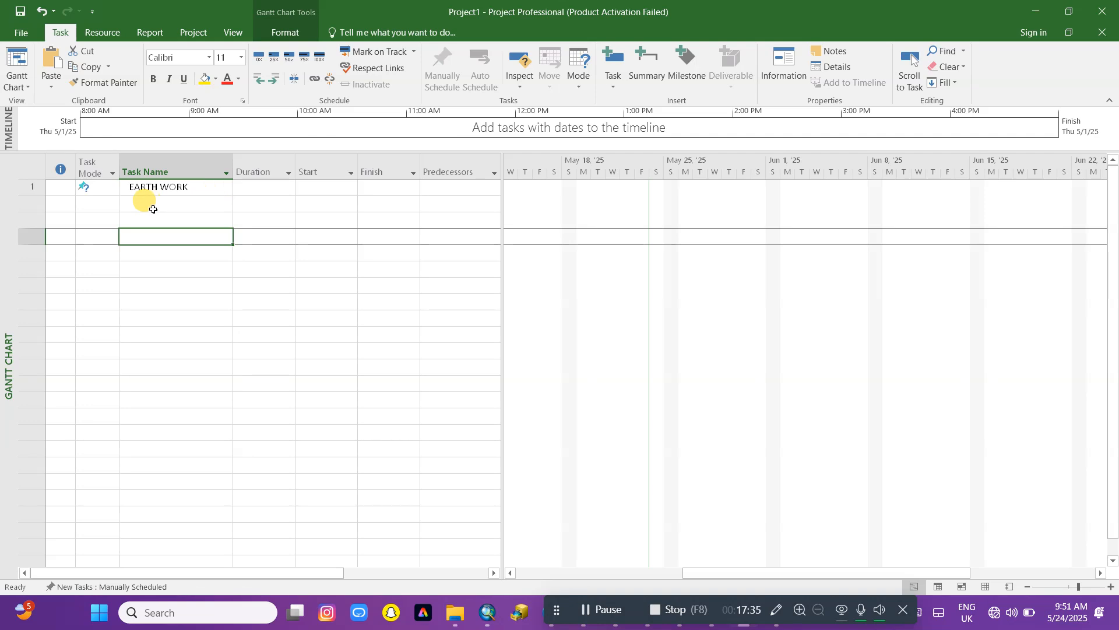
Step: Add a second task named CONCREAT WORK in the row directly below EARTH WORK
click(130, 365)
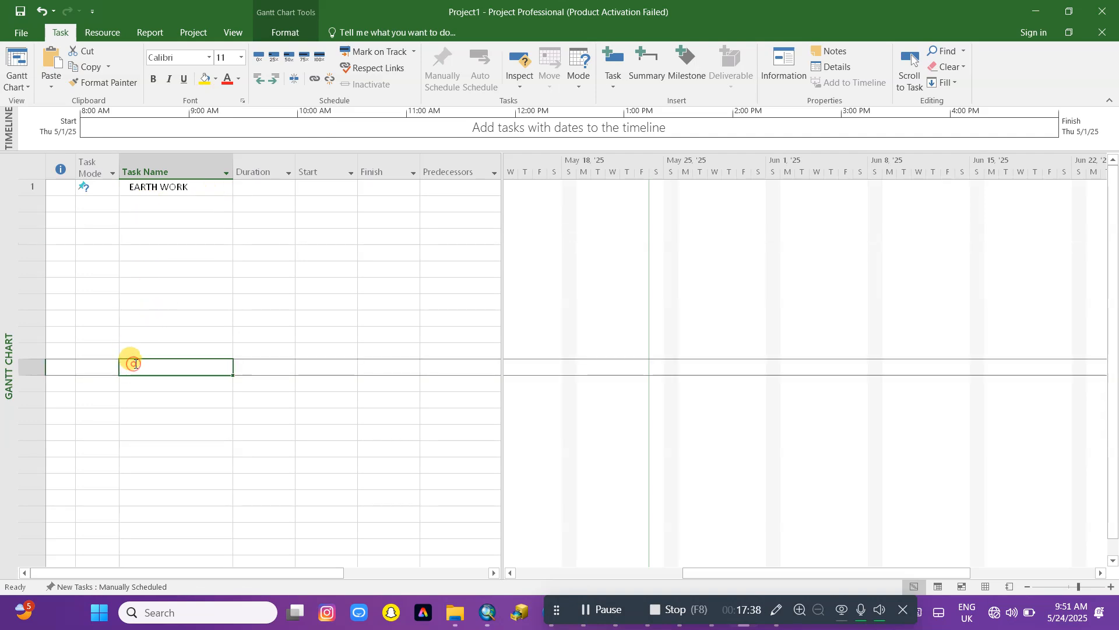
click(144, 204)
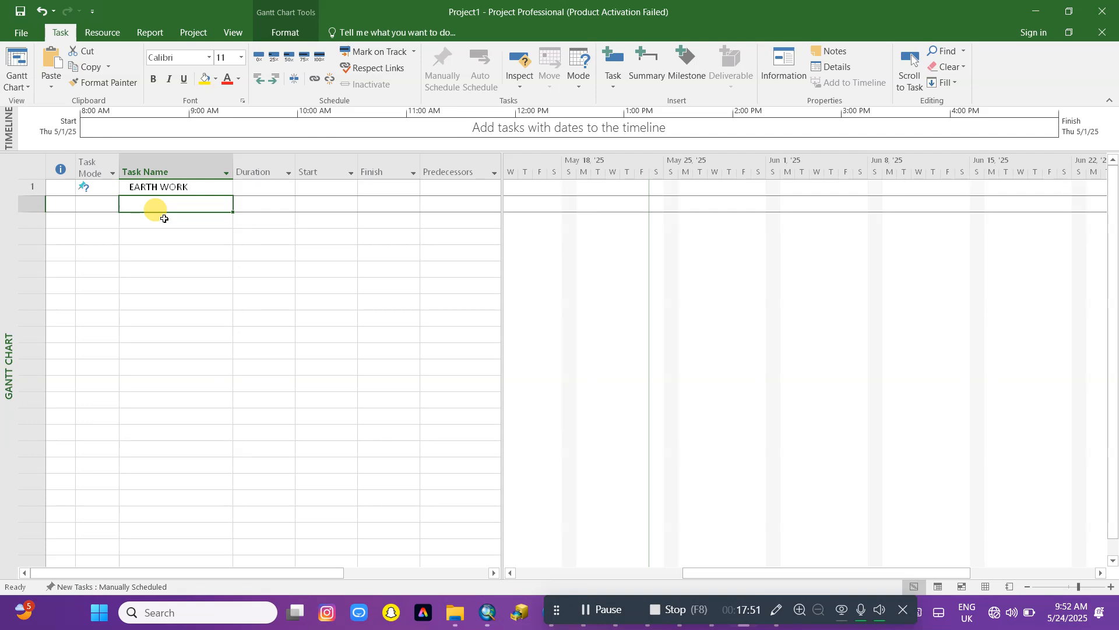
text(C)
drag(142, 204, 117, 202)
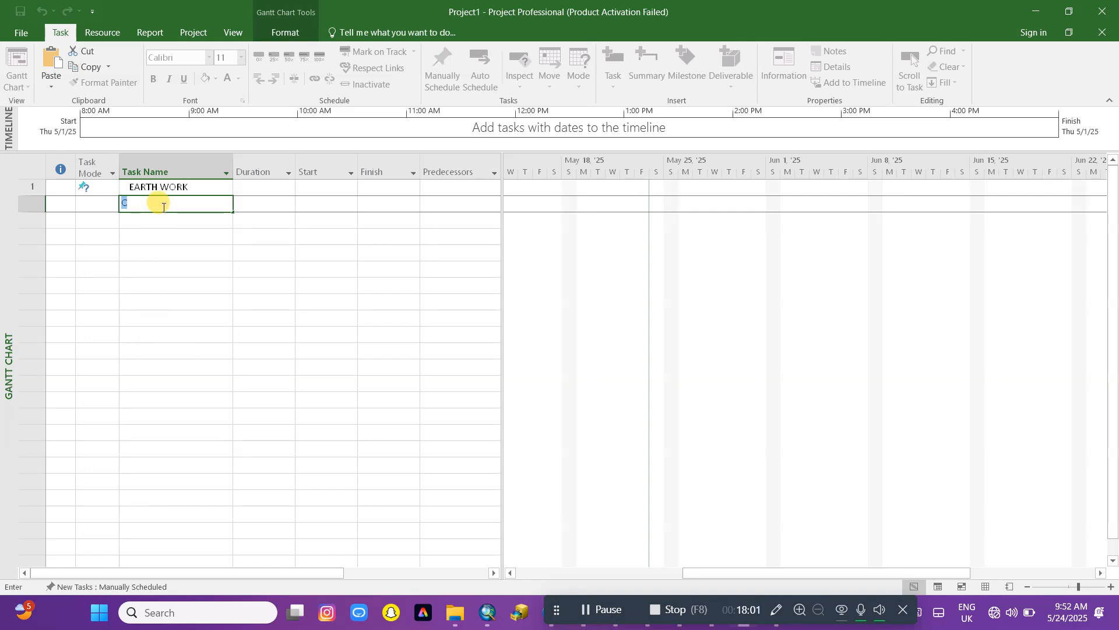
key(BackSpace)
text(CONCRE)
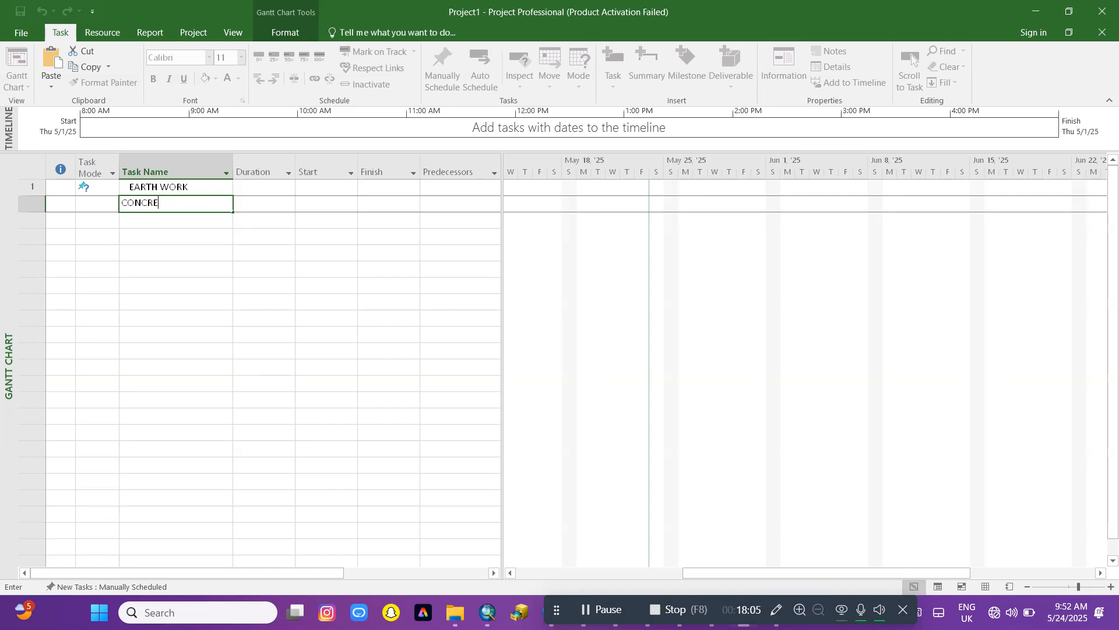
text(AT WORK)
click(153, 232)
key(alt+F4)
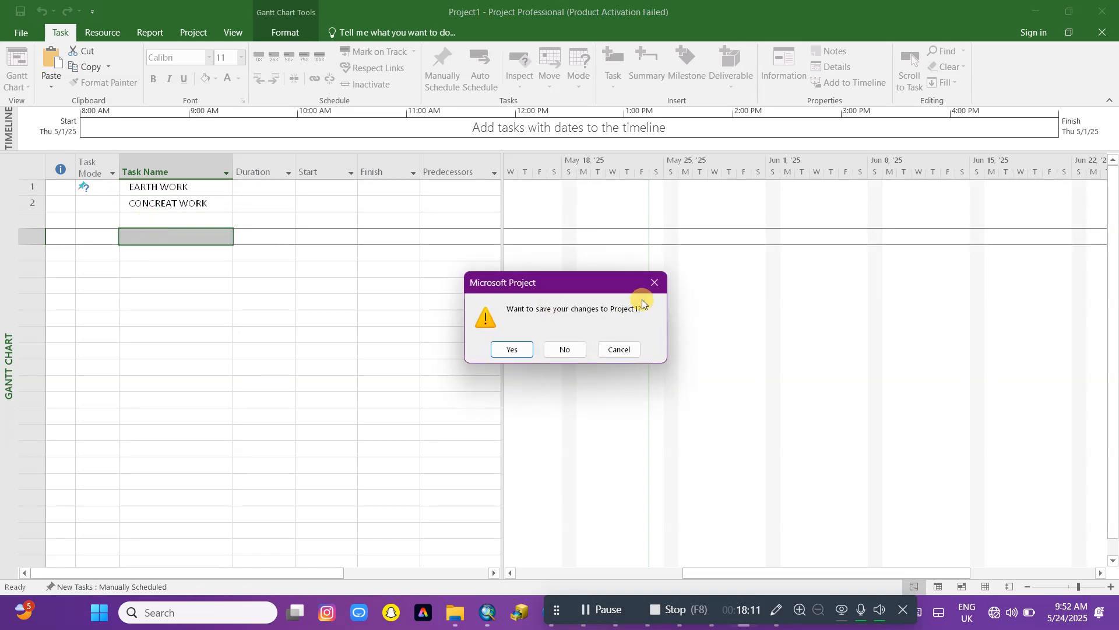
click(654, 283)
key(Up)
key(Up)
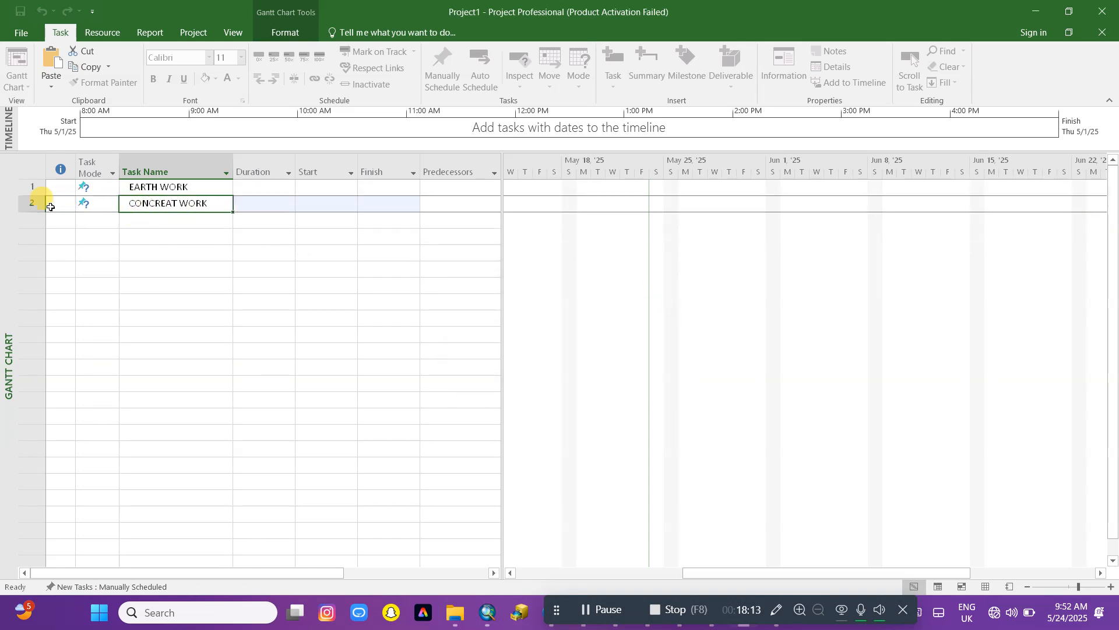
Step: Insert a new task above CONCREAT WORK and name it FORM WORK
click(29, 203)
right_click(33, 204)
click(32, 203)
right_click(32, 202)
click(32, 203)
right_click(33, 204)
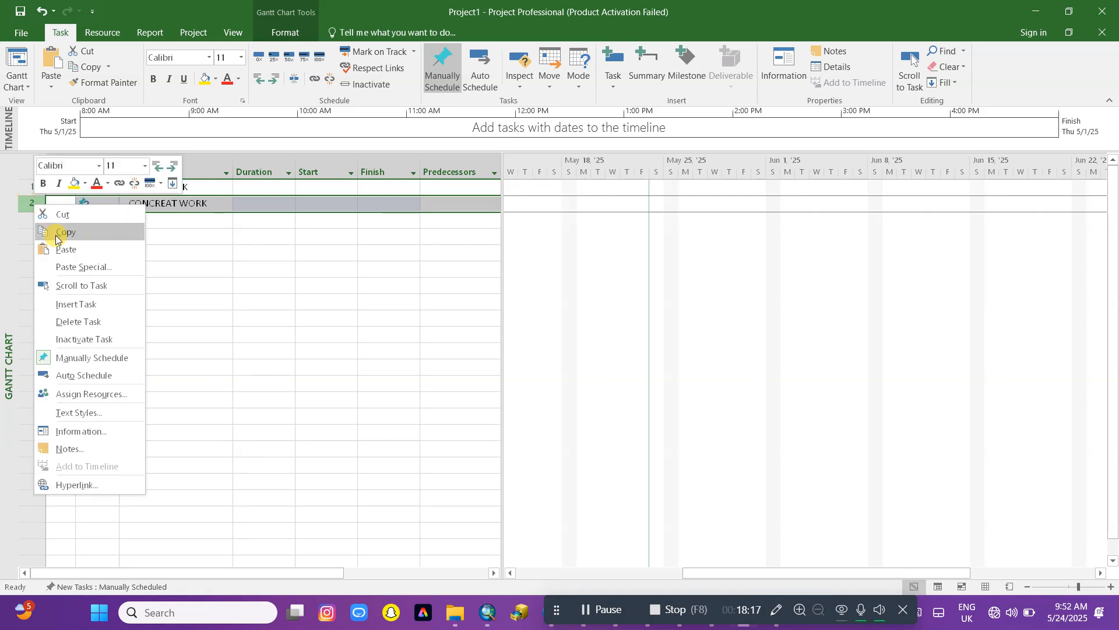
click(86, 304)
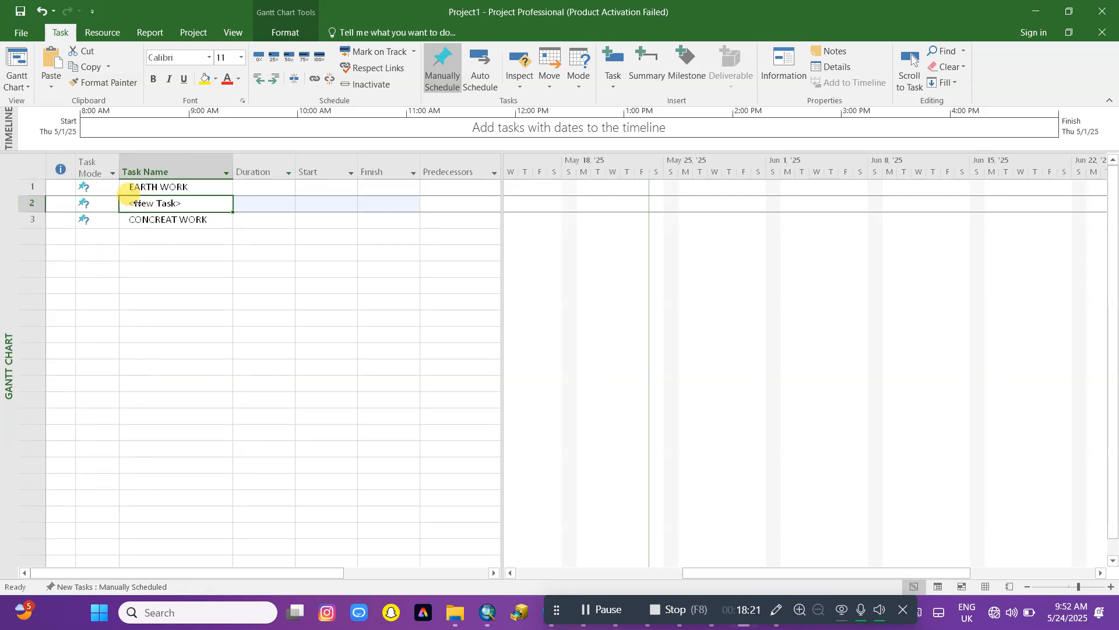
text(FORM )
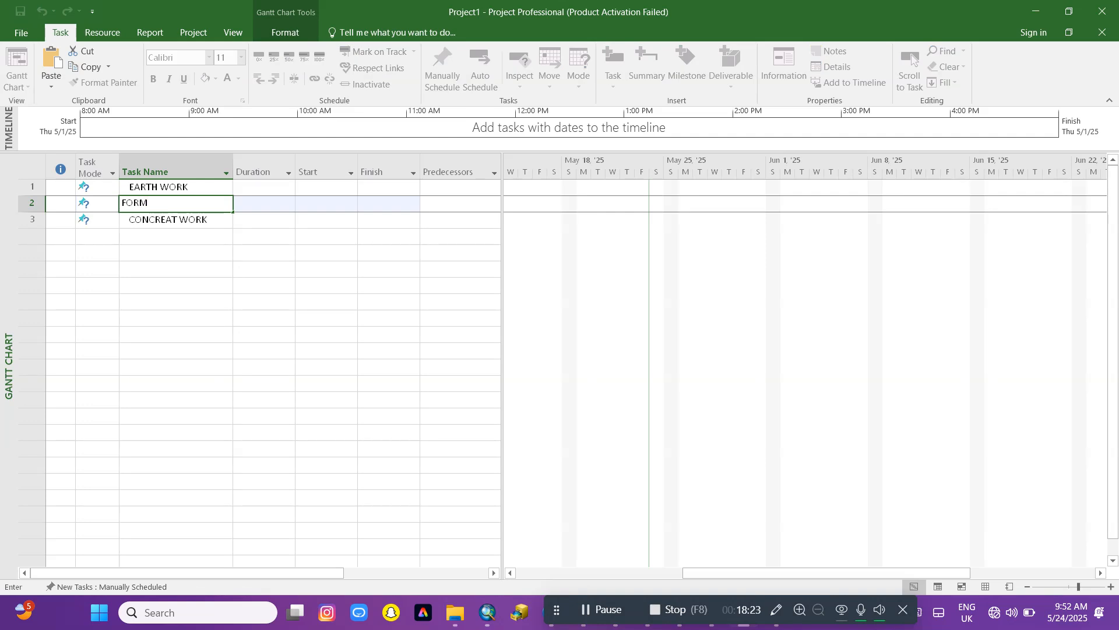
text(WORK)
click(153, 239)
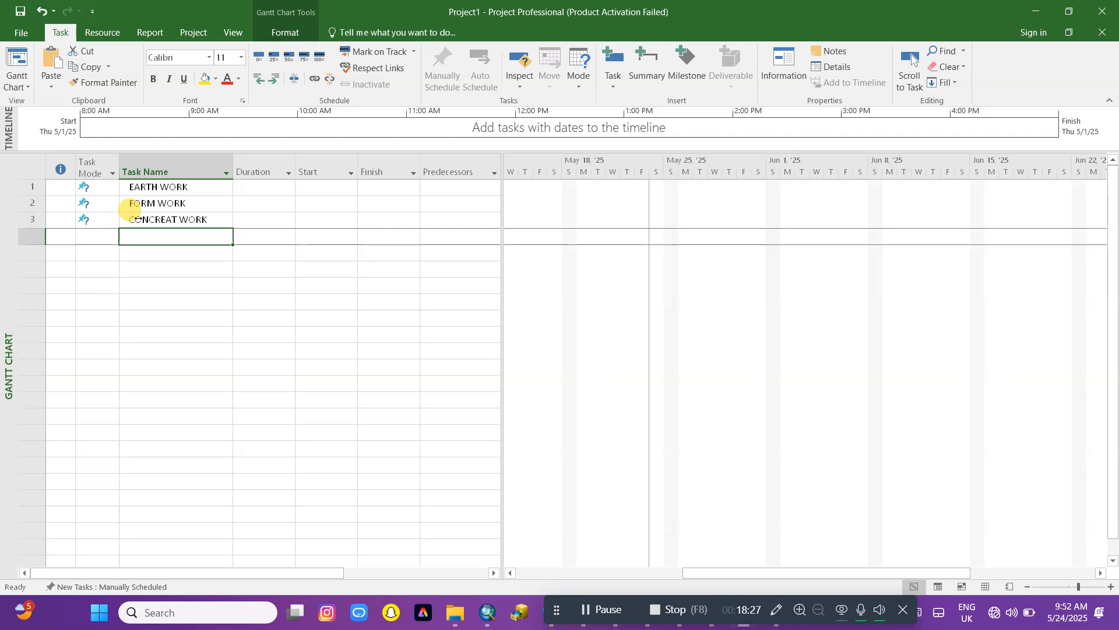
Step: Insert another task between FORM WORK and CONCREAT WORK and name it STEEL WORK
click(33, 219)
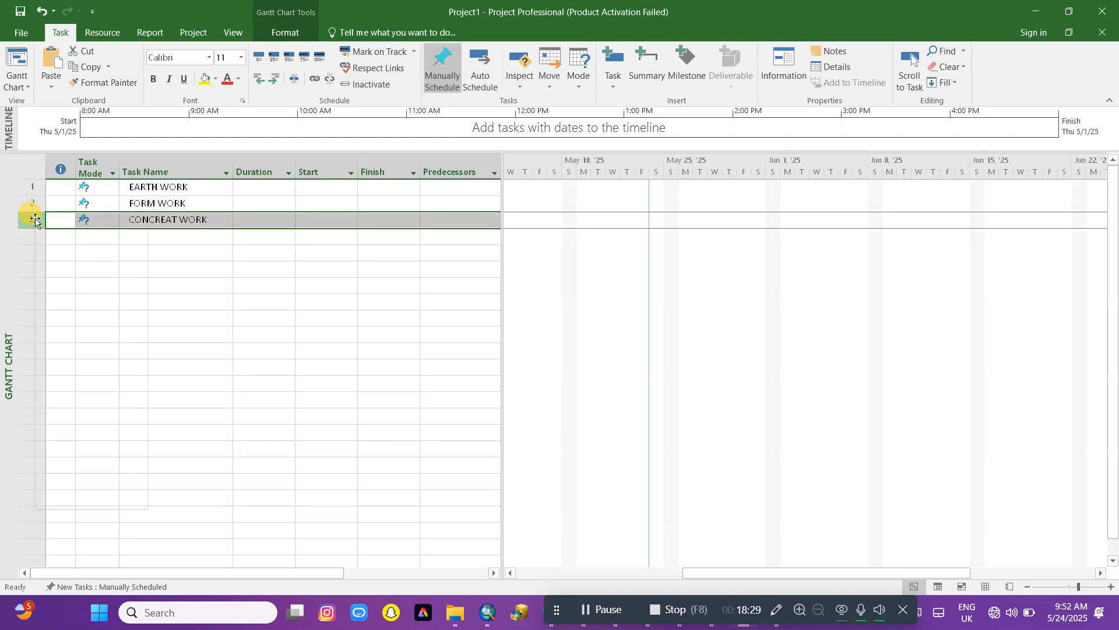
right_click(35, 220)
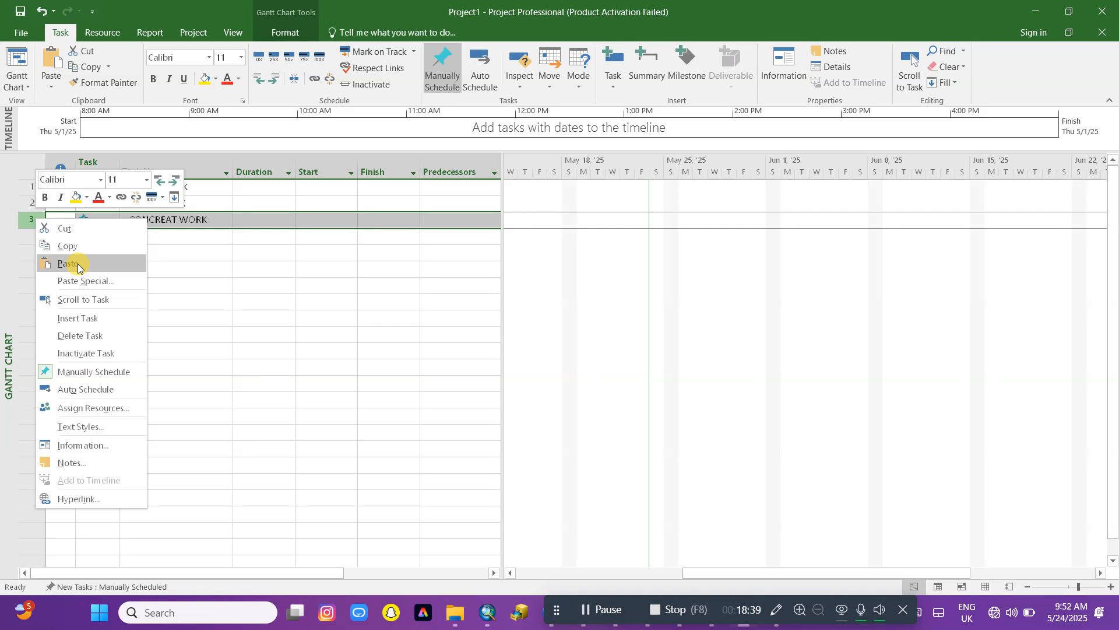
click(169, 225)
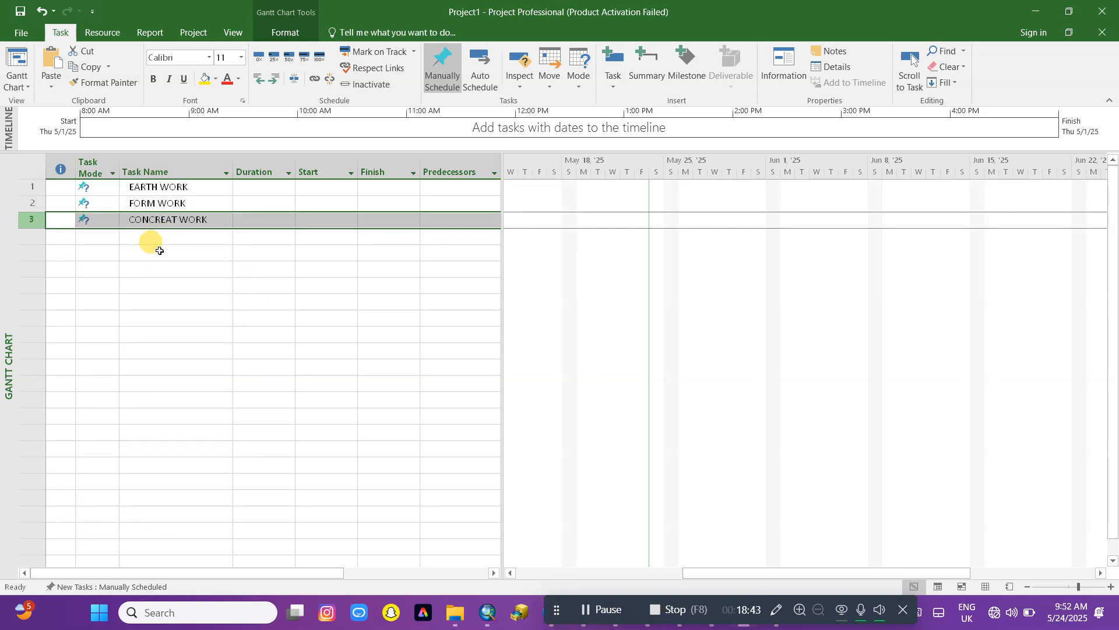
right_click(32, 223)
click(33, 221)
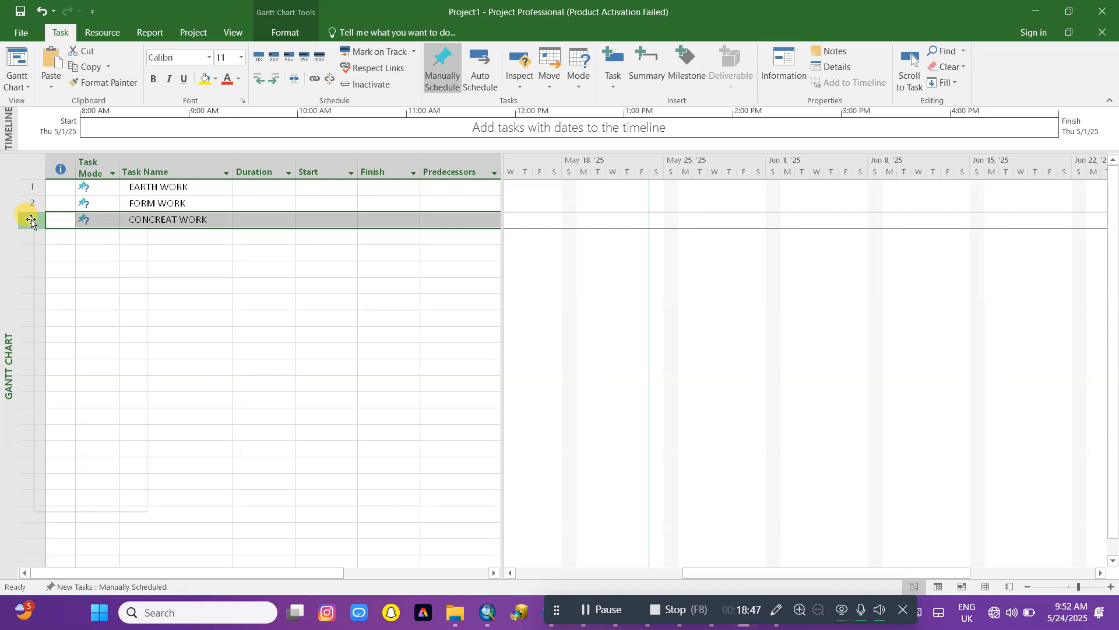
right_click(35, 223)
click(89, 320)
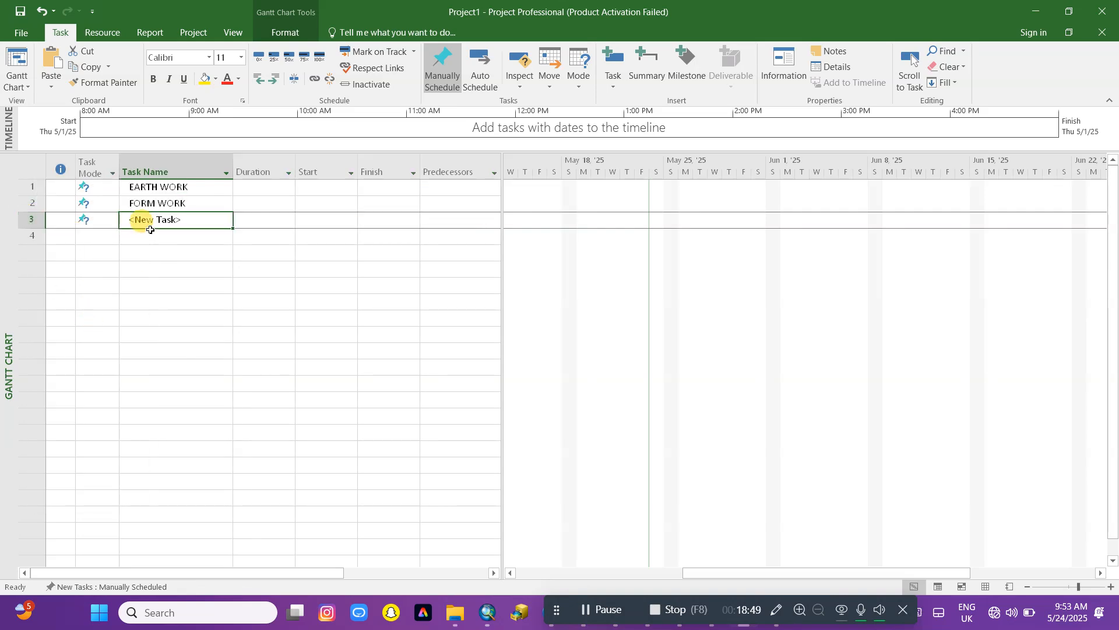
text(STEEL WORK)
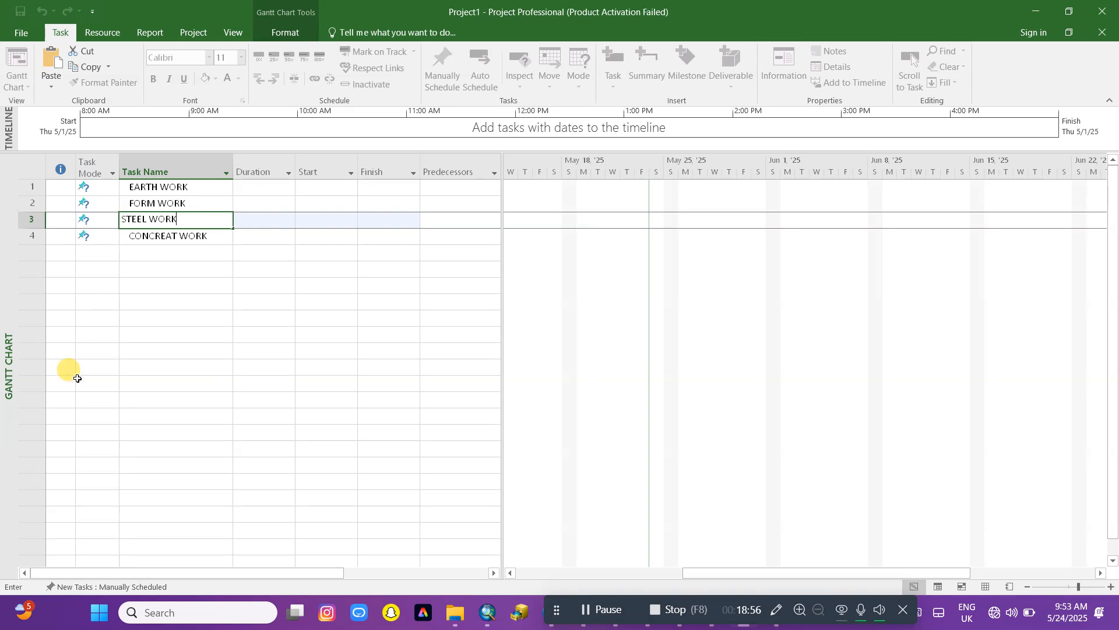
click(178, 317)
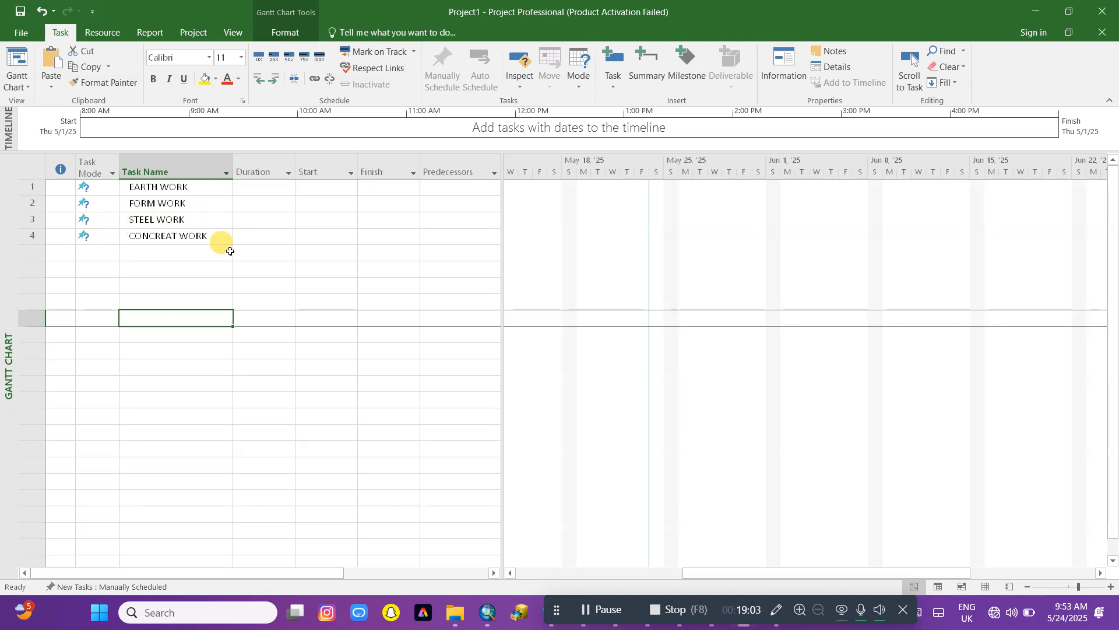
Step: Insert three blank tasks between EARTH WORK and FORM WORK
click(108, 252)
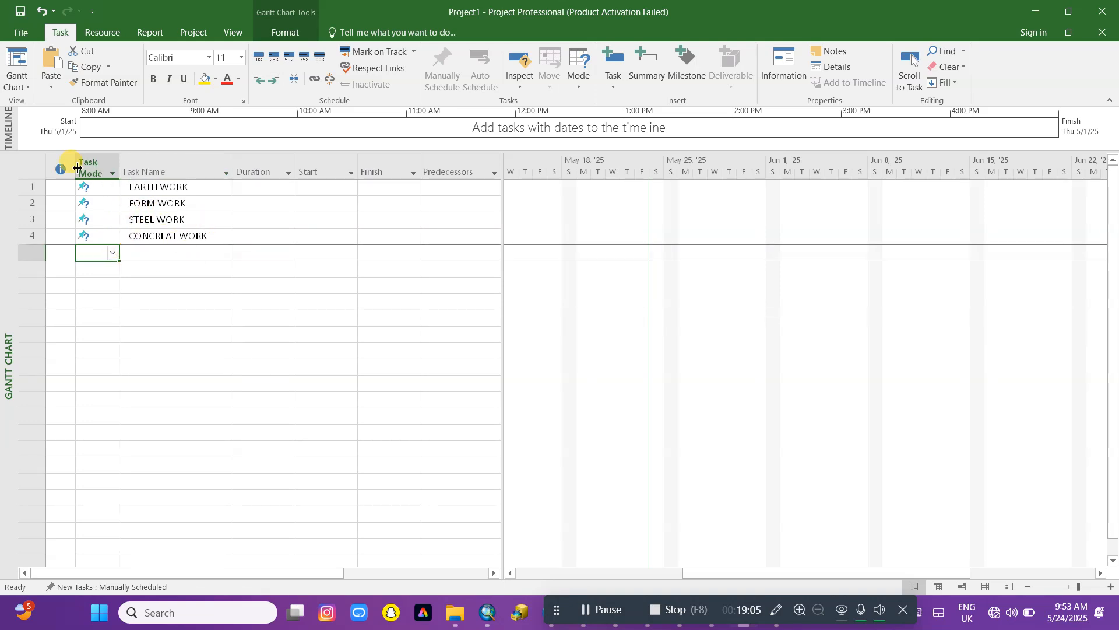
click(148, 234)
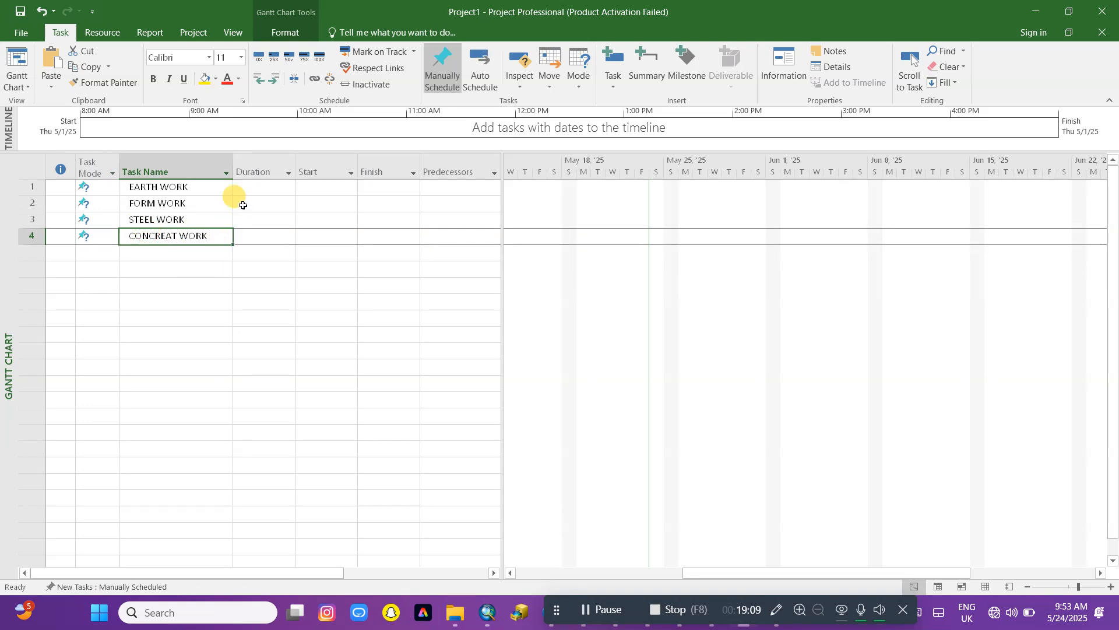
click(32, 203)
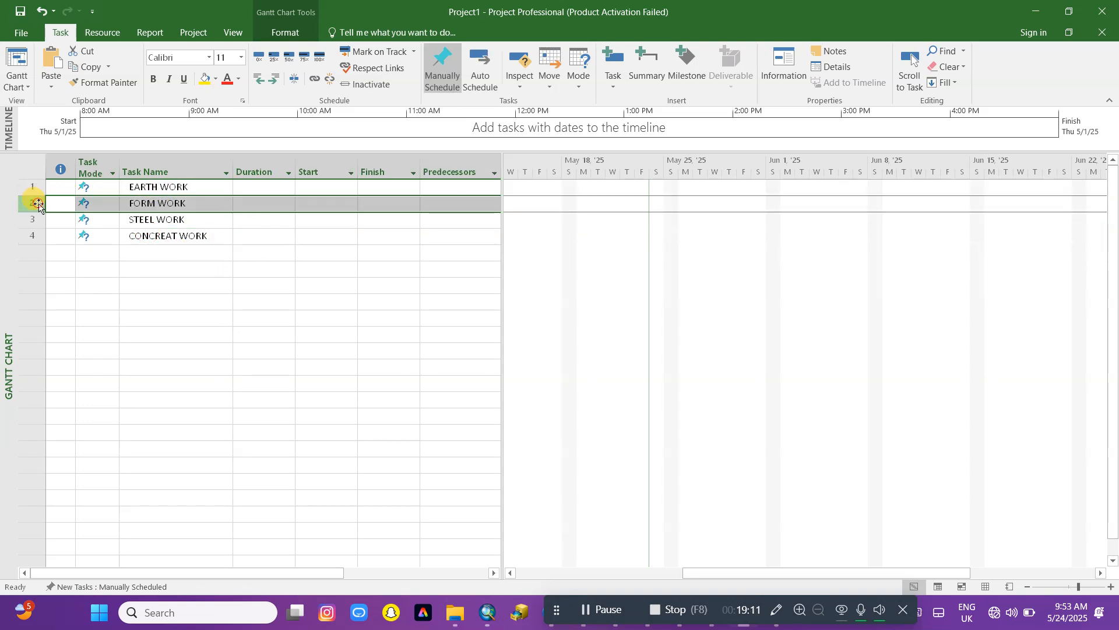
right_click(32, 204)
click(28, 204)
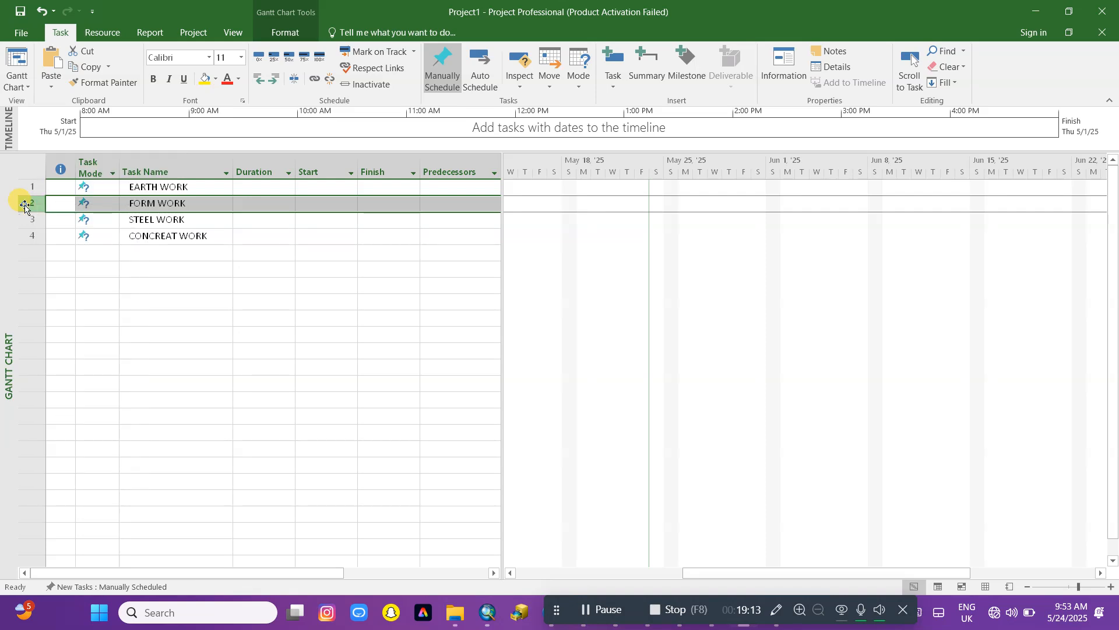
right_click(28, 204)
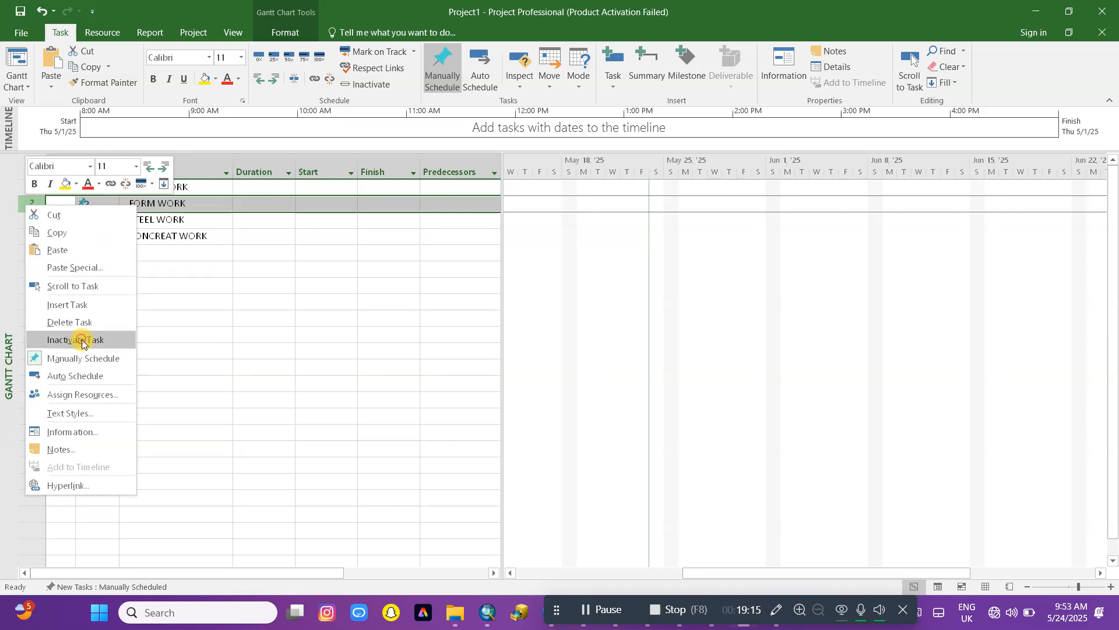
click(82, 306)
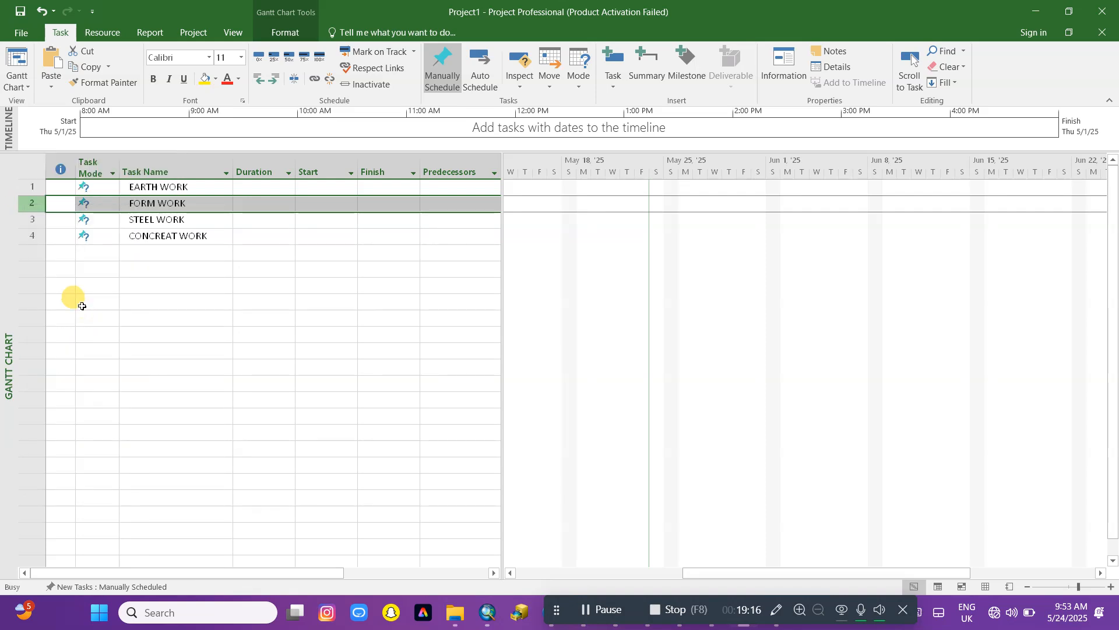
click(32, 202)
right_click(32, 203)
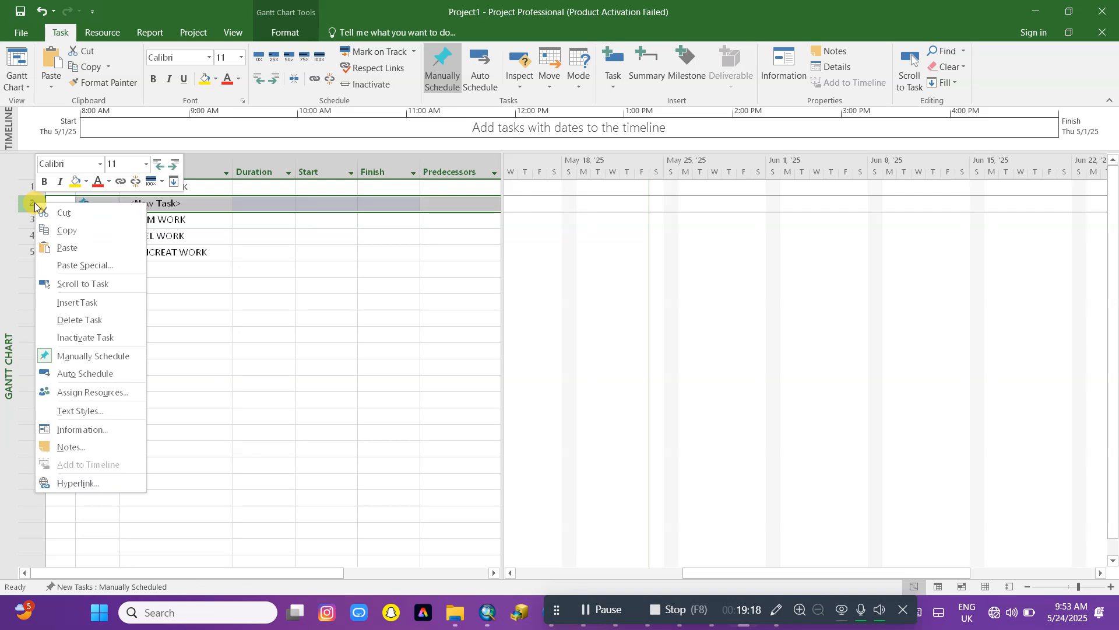
click(83, 306)
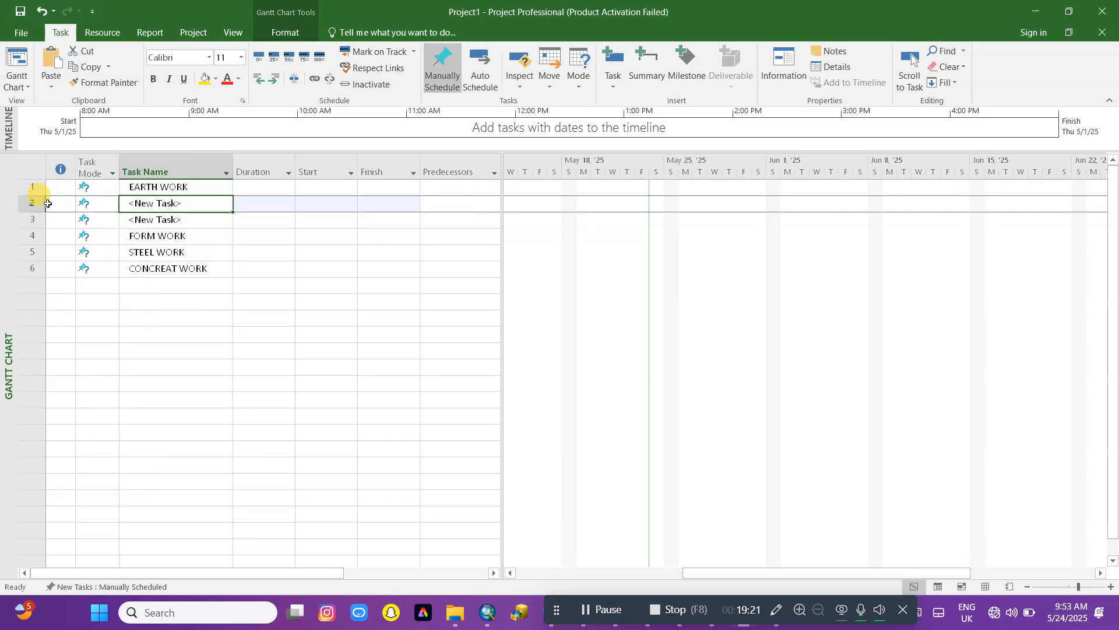
click(28, 202)
right_click(28, 202)
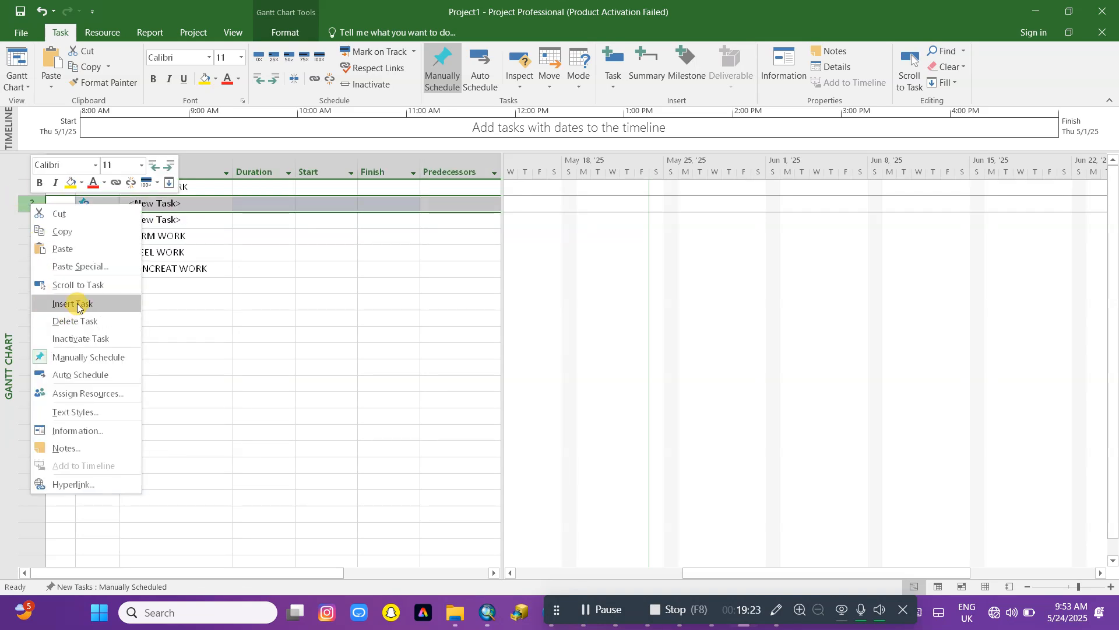
click(76, 303)
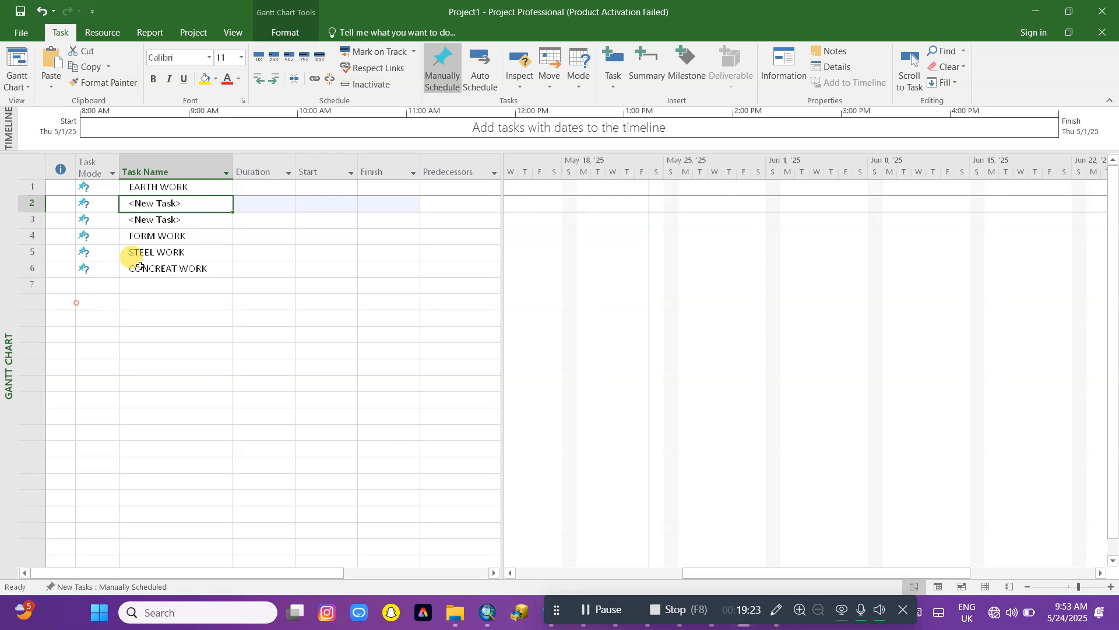
Step: Rename the first blank task below EARTH WORK as SITE CLEARANCE
click(173, 204)
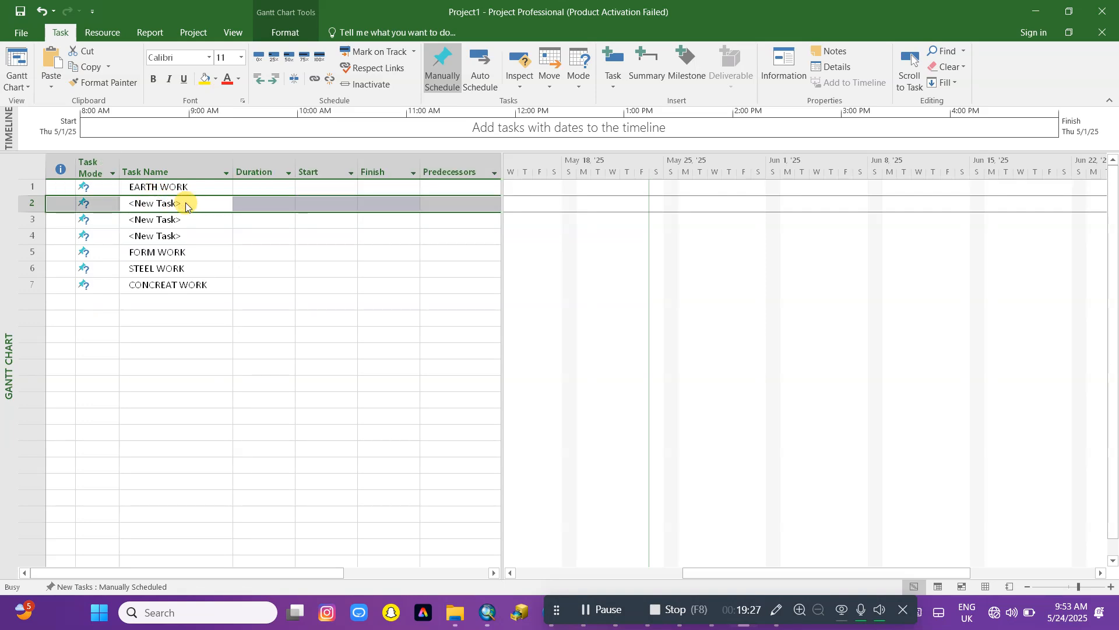
double_click(185, 204)
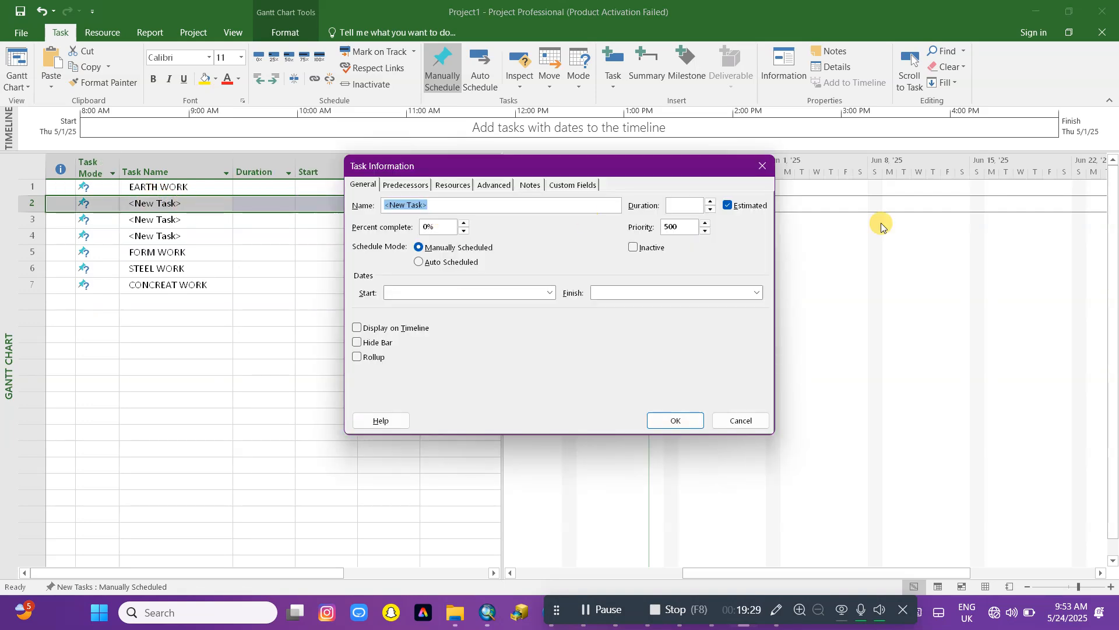
click(762, 166)
key(BackSpace)
text(S)
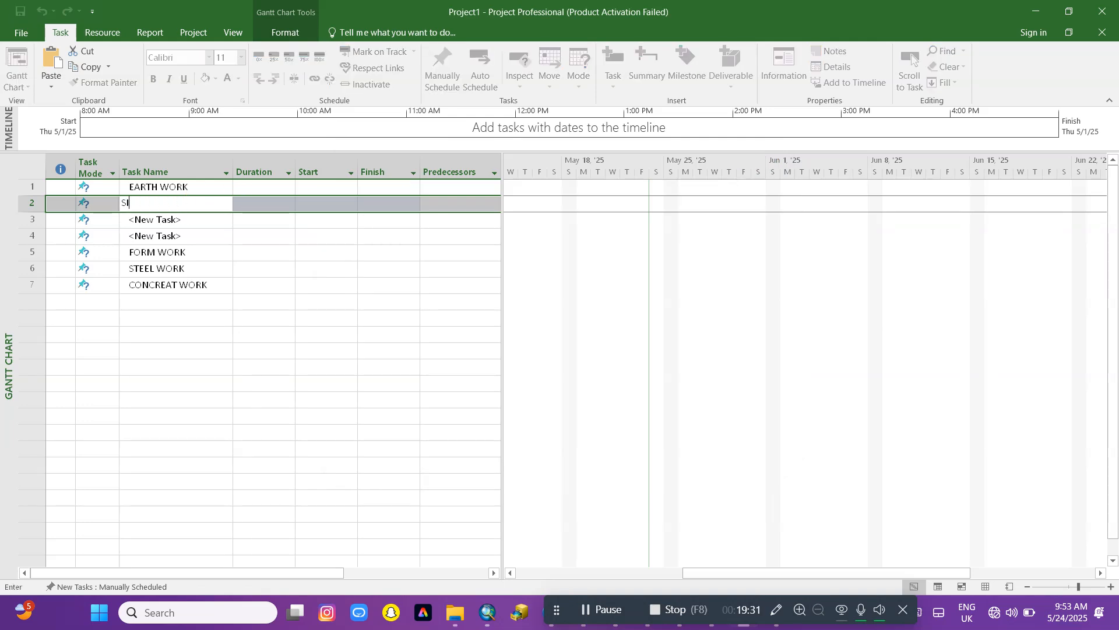
text(ITE CLEAR)
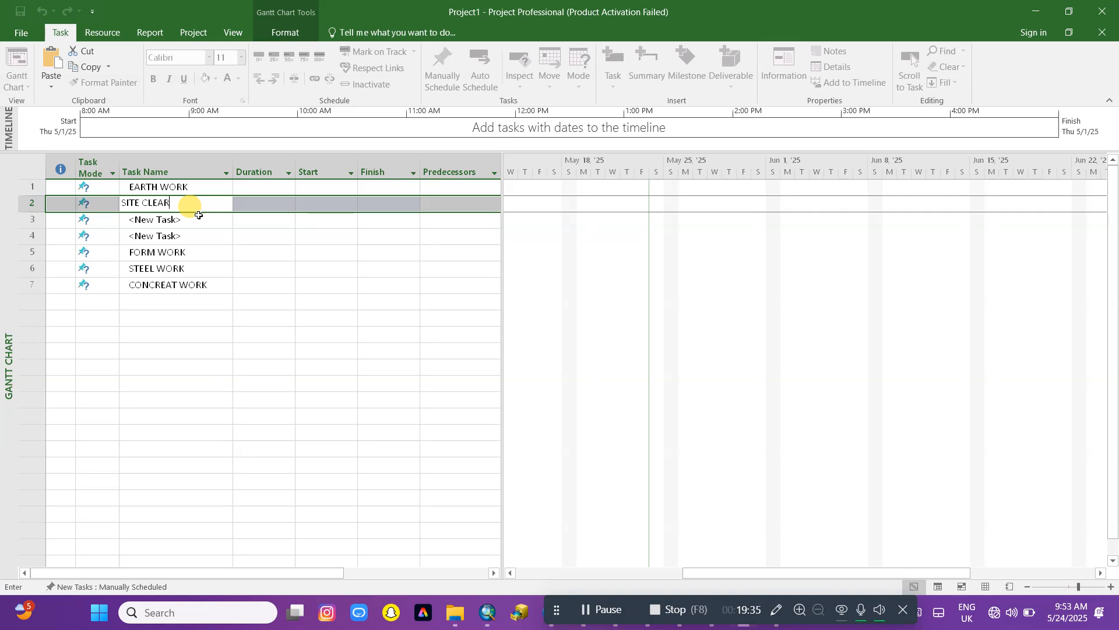
text(ANCE)
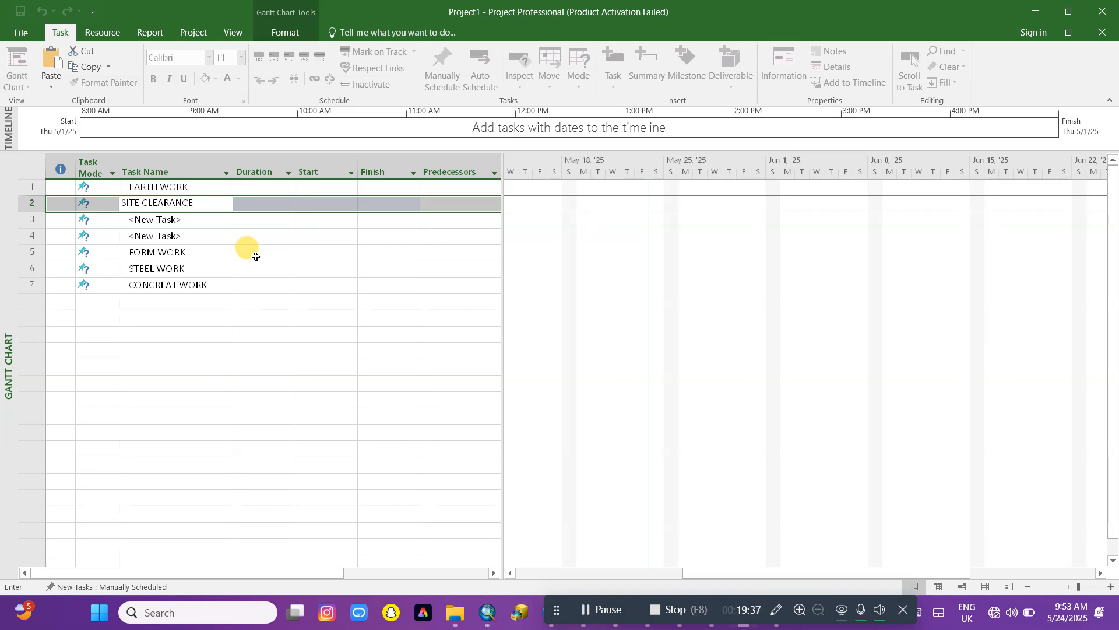
Step: Rename the first blank task below SITE CLEARANCE as EXCAVA
click(155, 219)
click(180, 224)
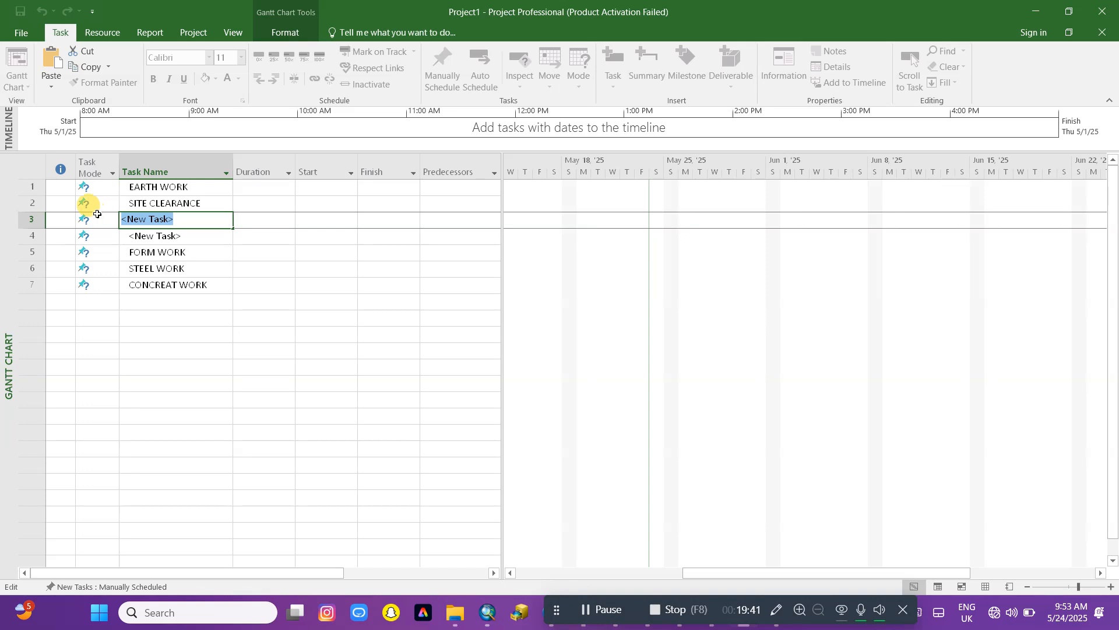
text(EX)
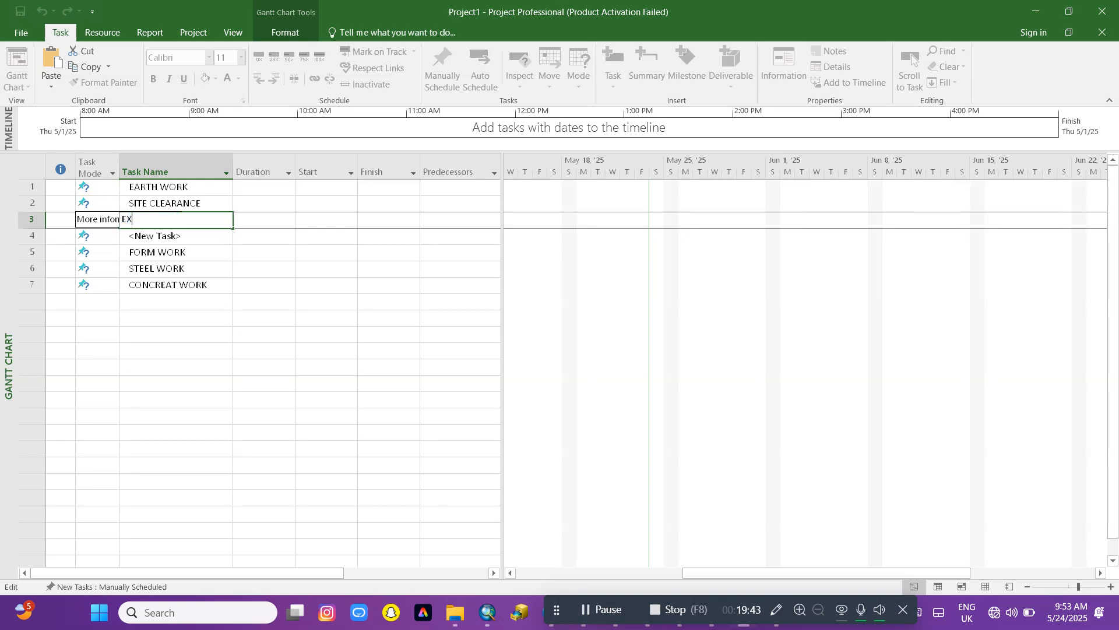
text(CAVA)
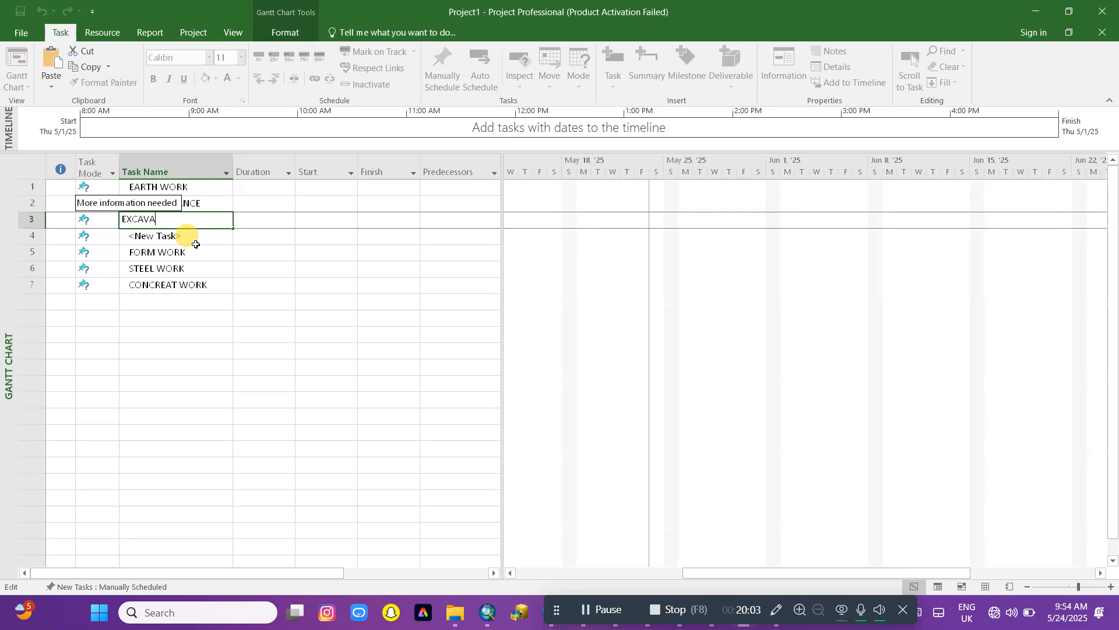
Step: Rename the remaining blank task above FORM WORK as BACK FEEL
click(192, 239)
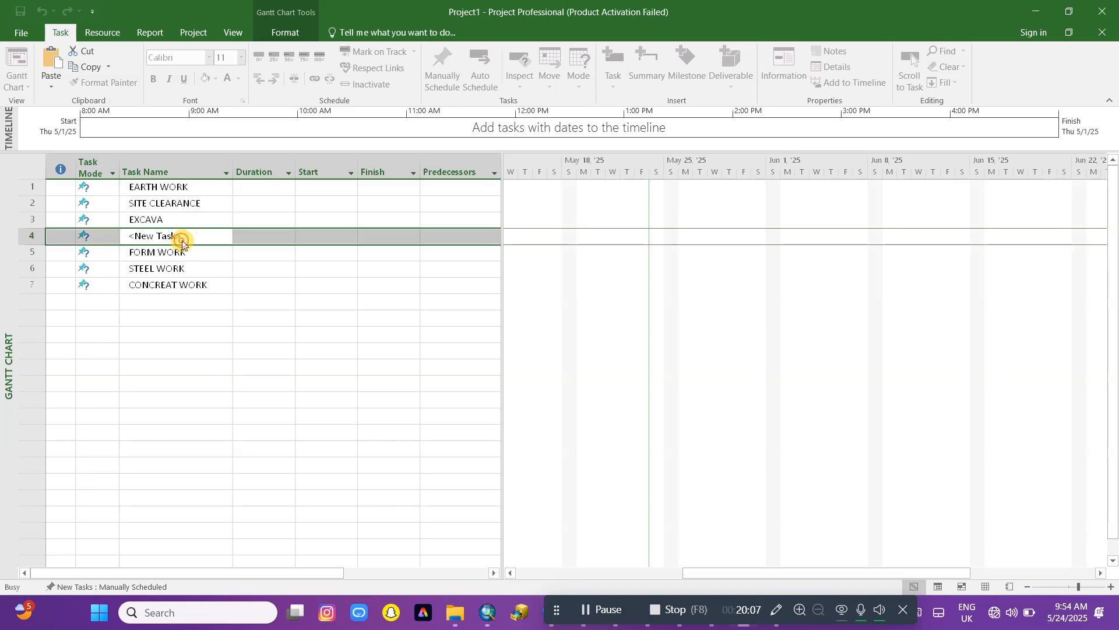
double_click(182, 242)
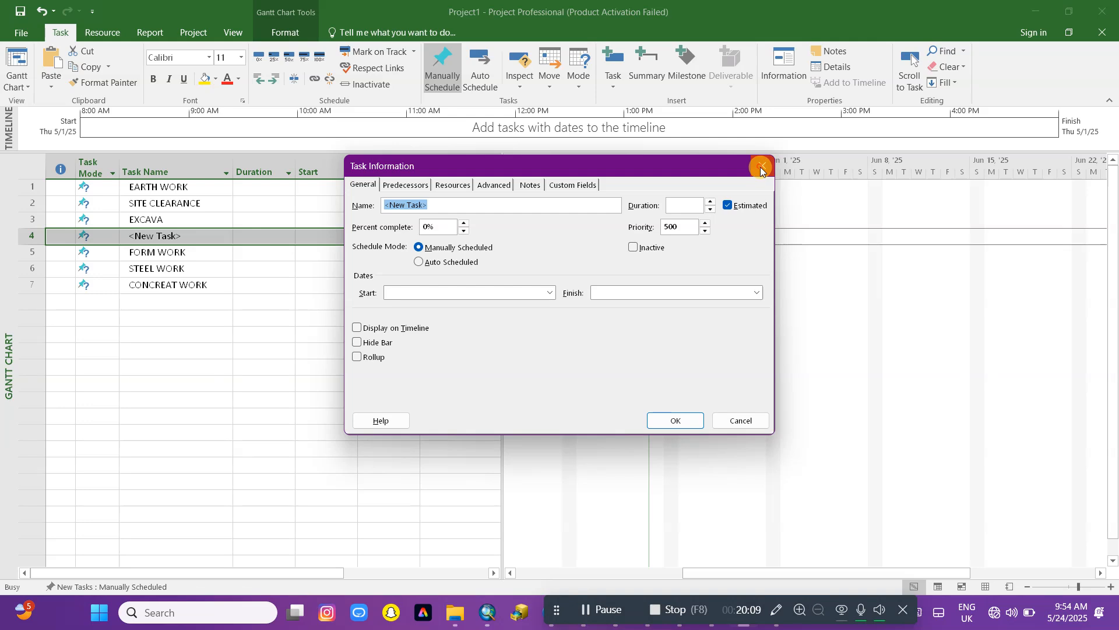
click(760, 167)
click(158, 217)
click(174, 238)
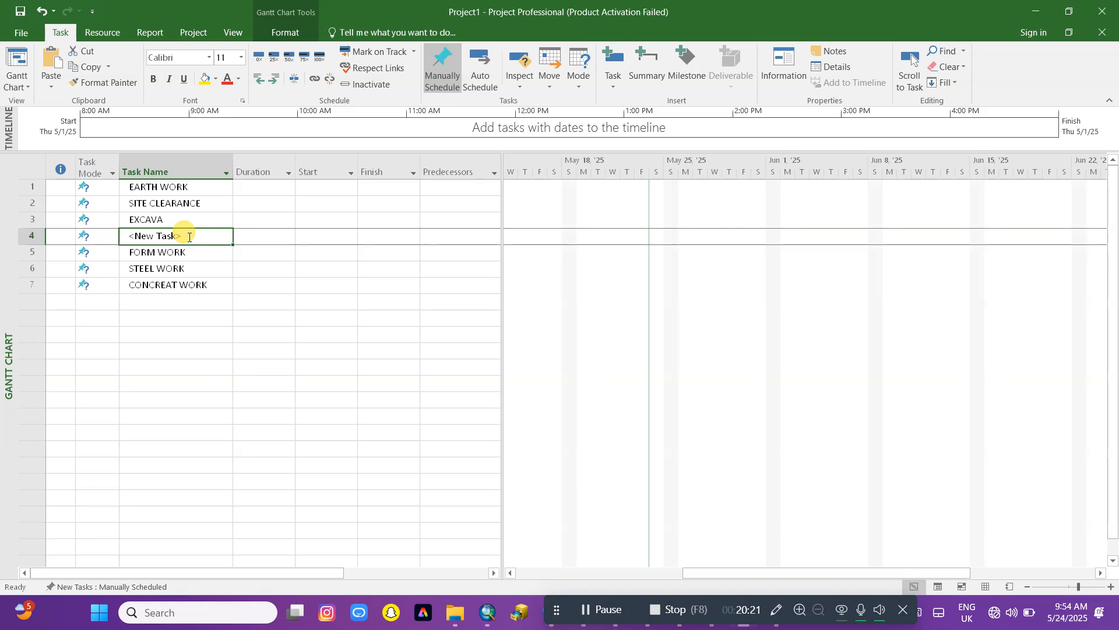
text(BACK FEEL)
click(231, 307)
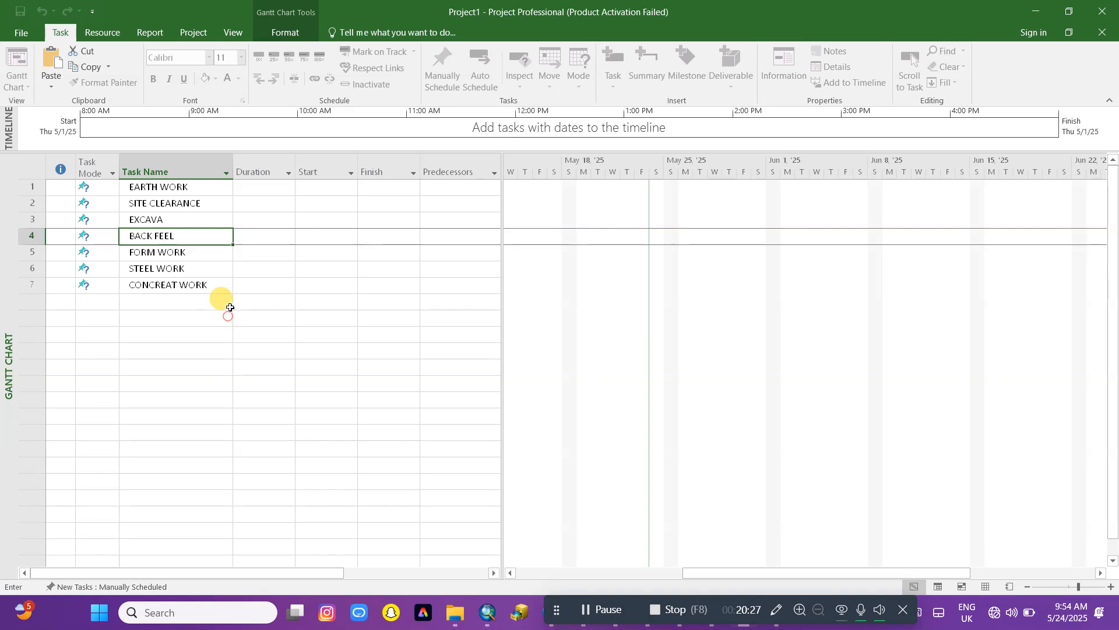
click(136, 185)
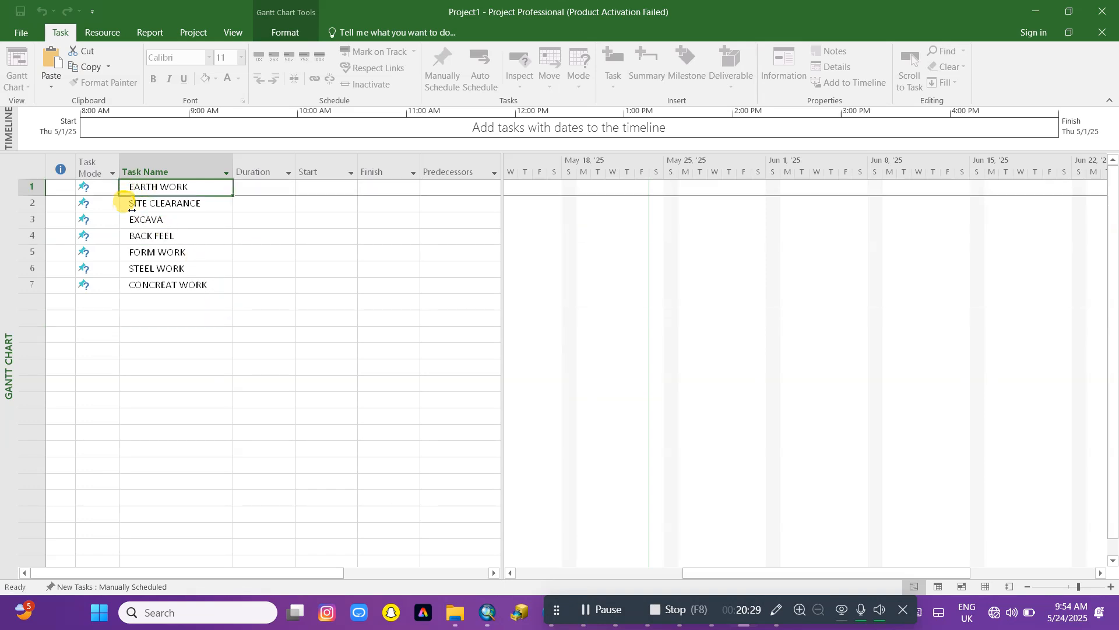
click(134, 205)
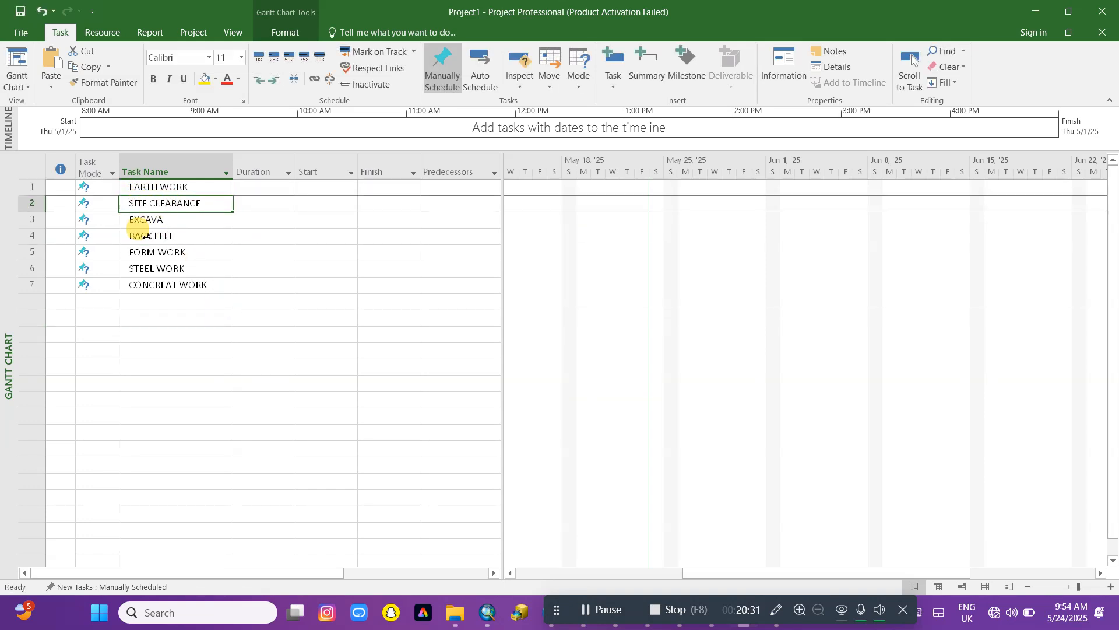
click(150, 237)
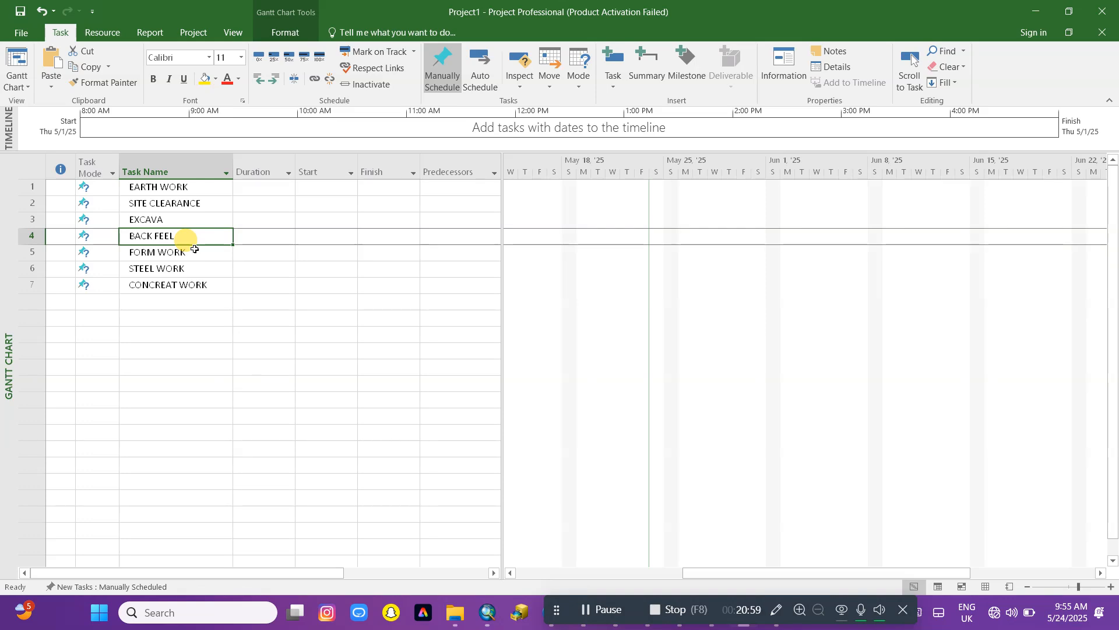
Step: Indent SITE CLEARANCE, EXCAVA and BACK FEEL one level so they become subtasks of EARTH WORK
click(140, 205)
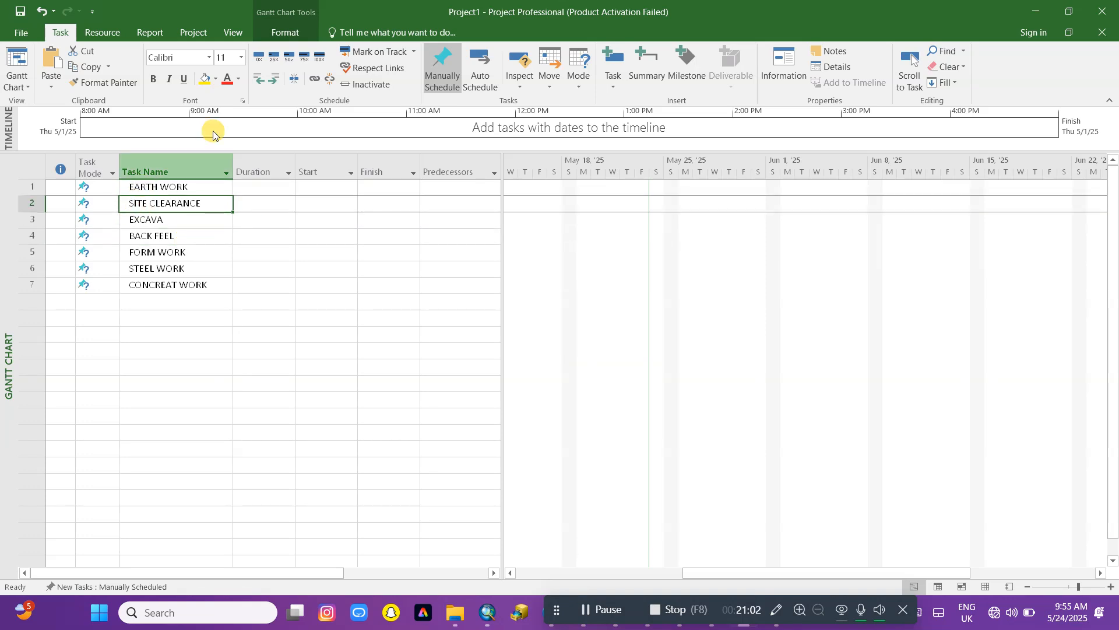
click(271, 79)
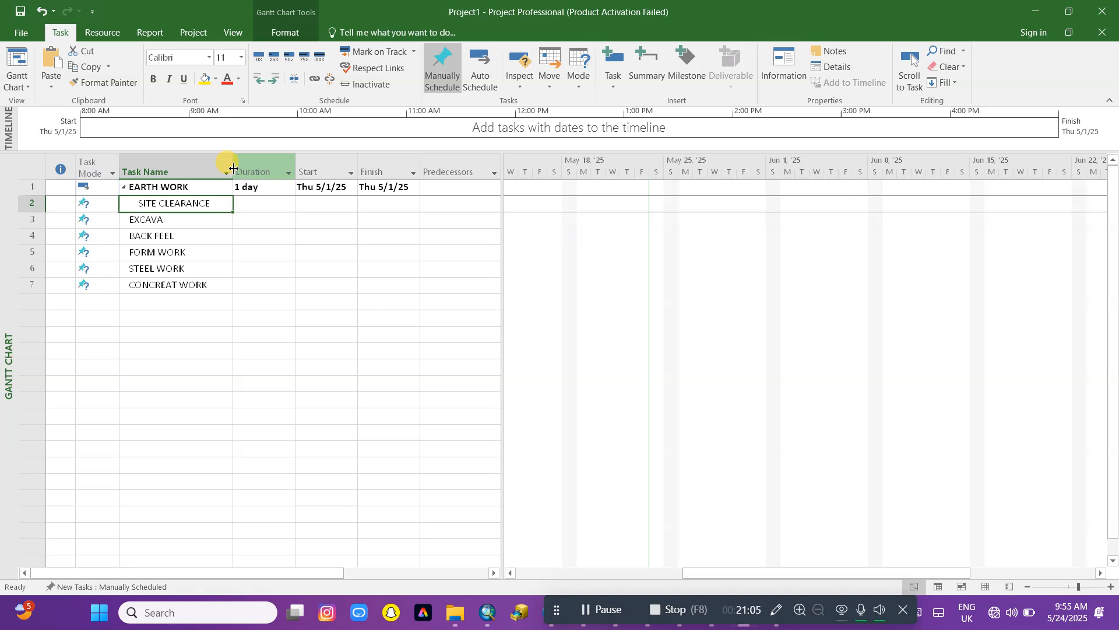
click(141, 219)
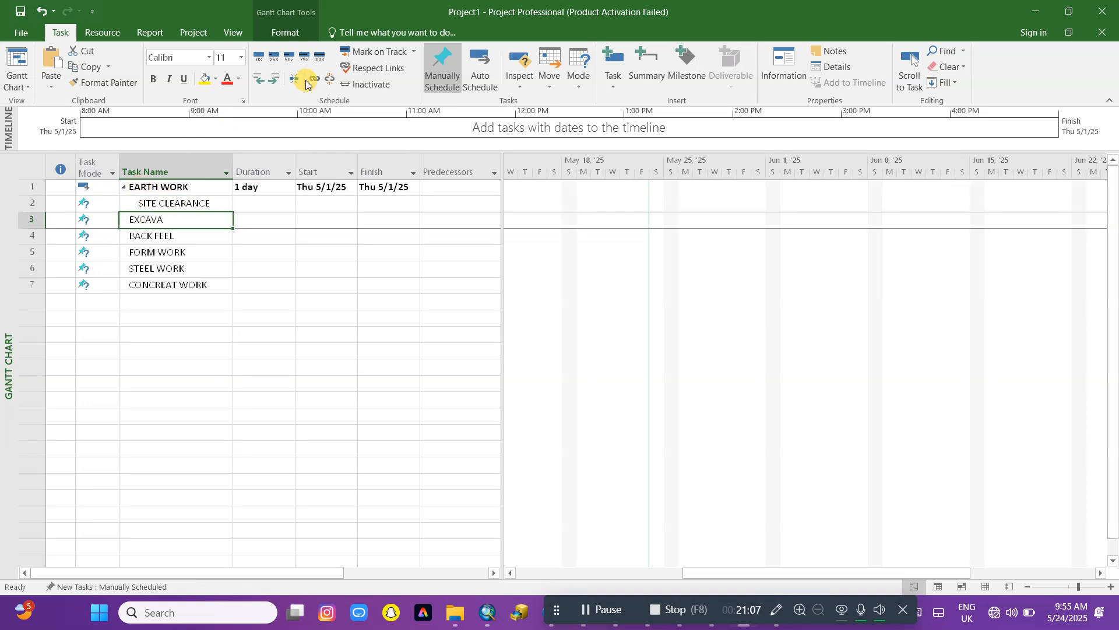
click(272, 79)
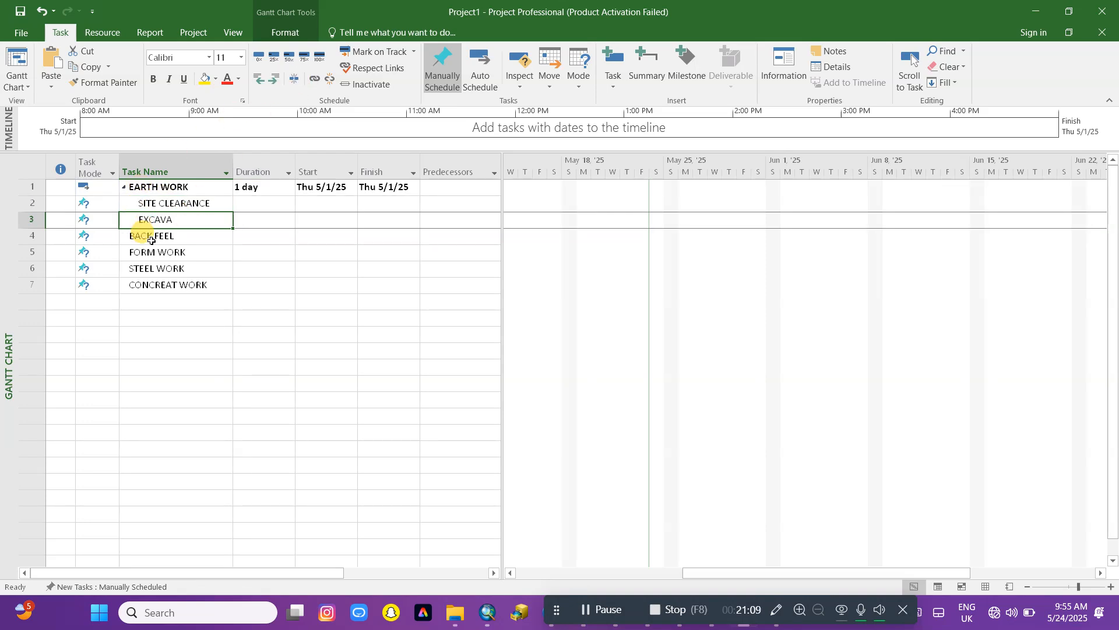
click(150, 239)
click(272, 78)
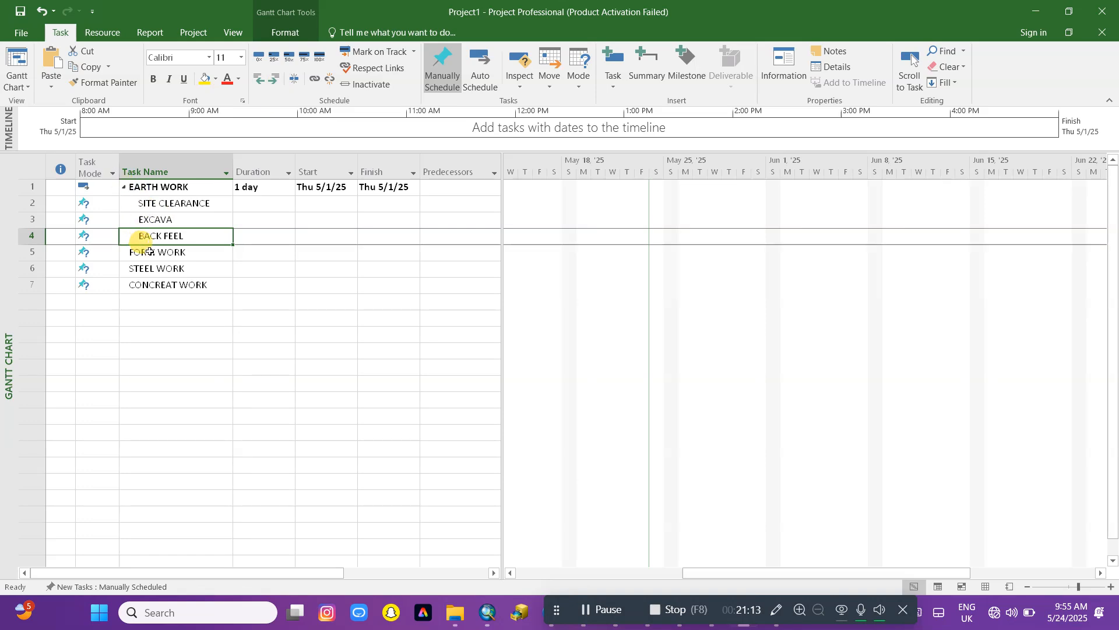
Step: Collapse the EARTH WORK summary task and expand it again to check its subtasks
click(124, 187)
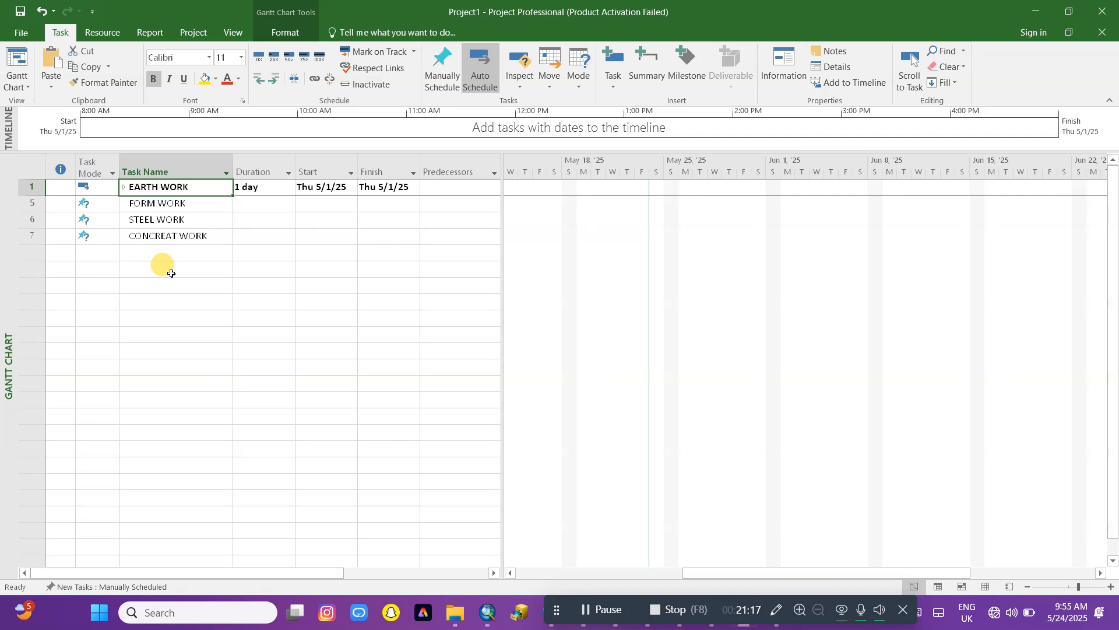
click(128, 191)
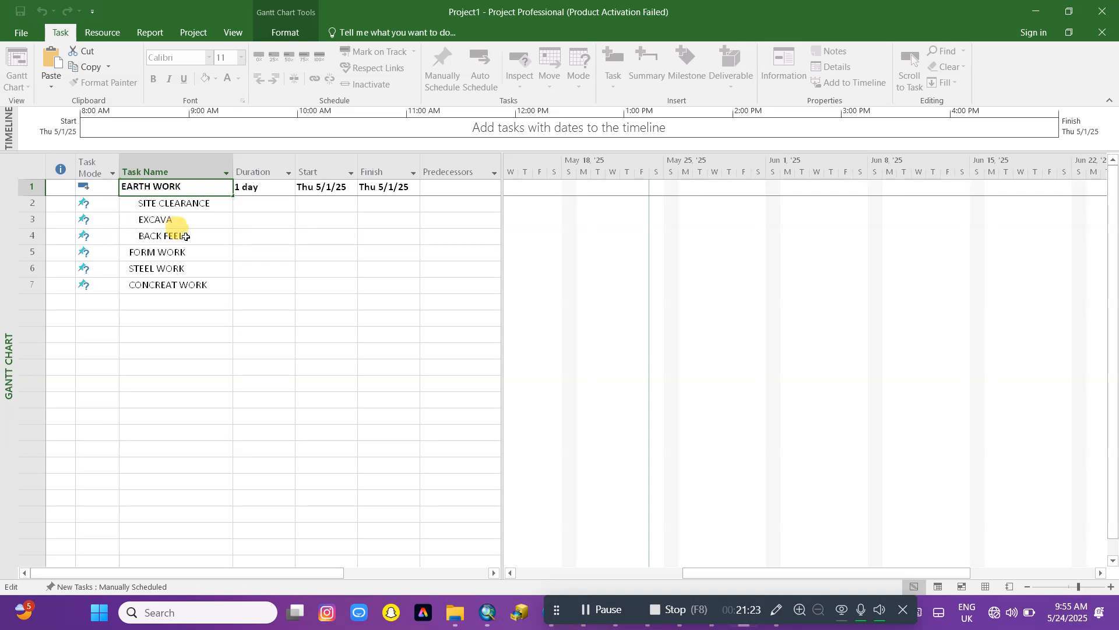
click(164, 247)
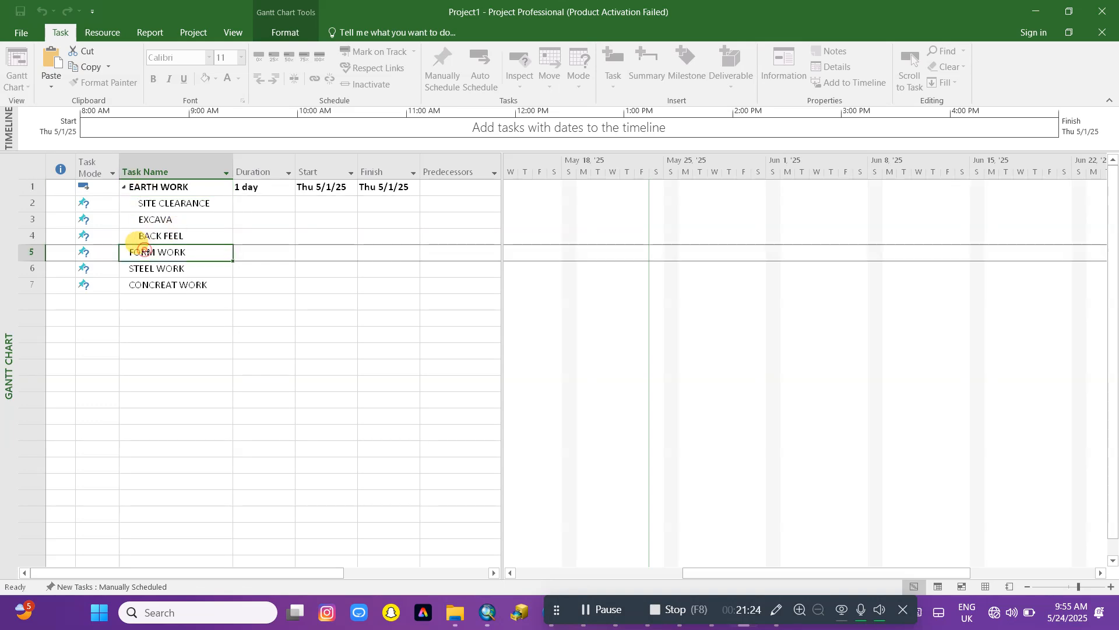
Step: Insert three blank tasks between FORM WORK and STEEL WORK
click(35, 271)
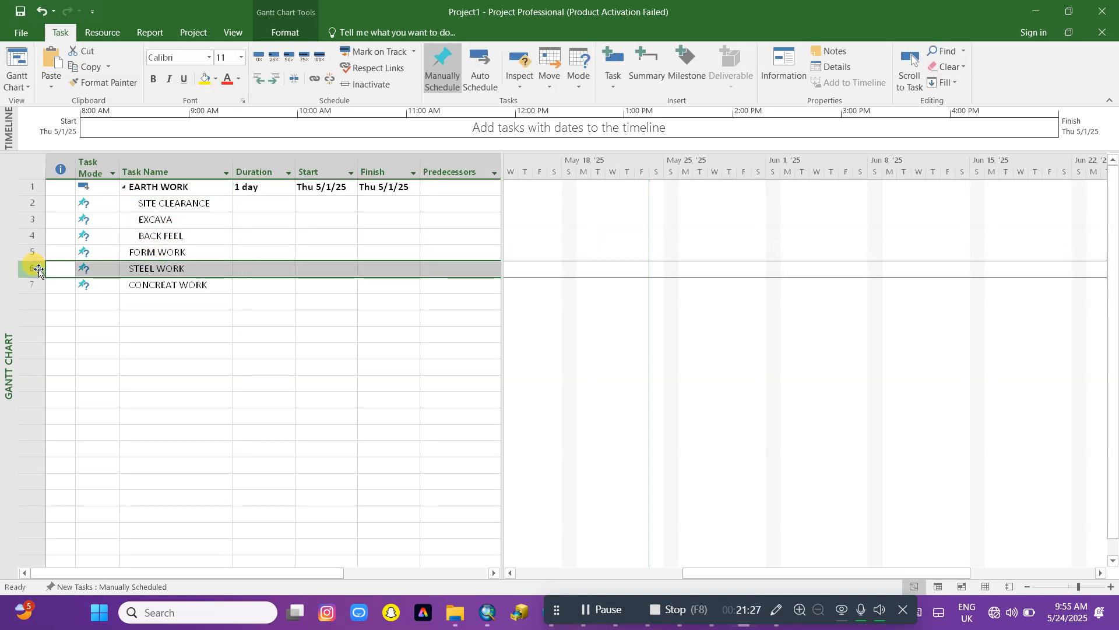
right_click(33, 270)
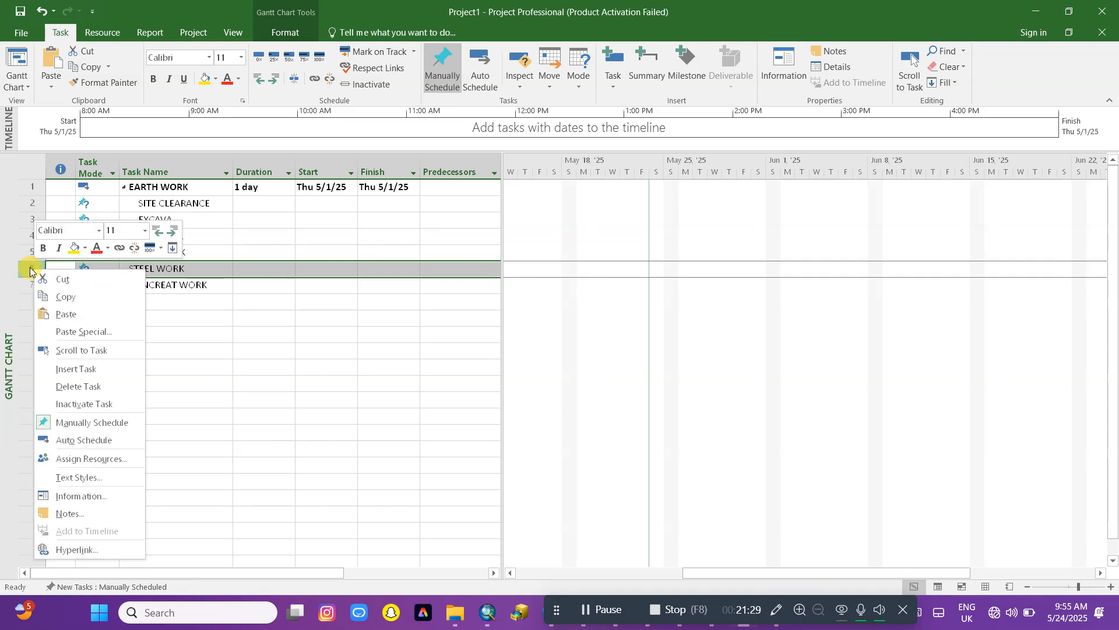
click(88, 368)
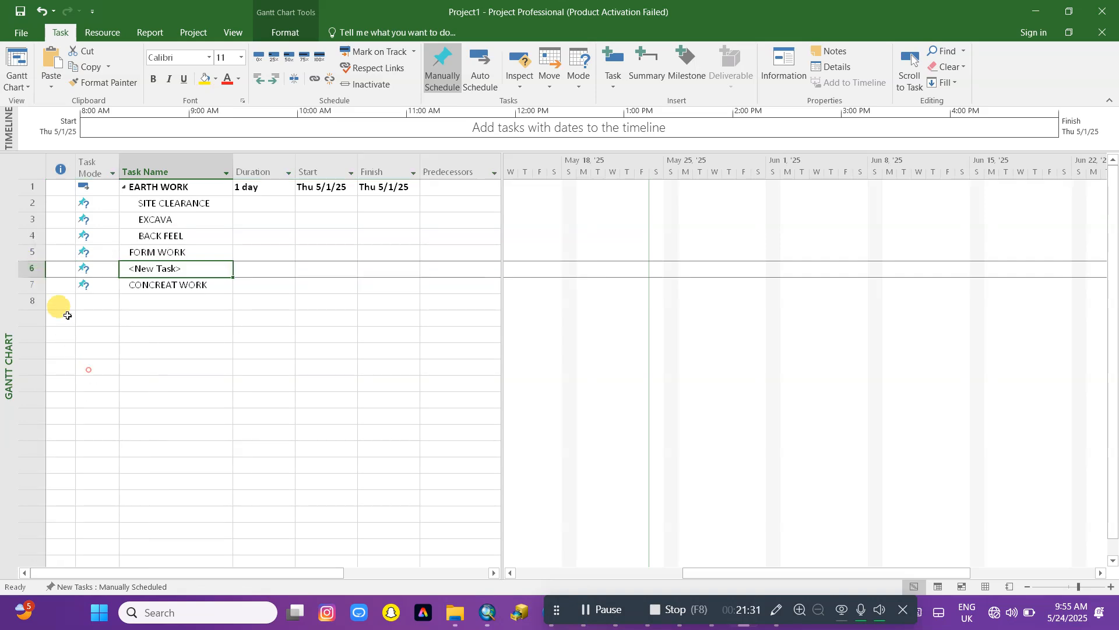
right_click(29, 265)
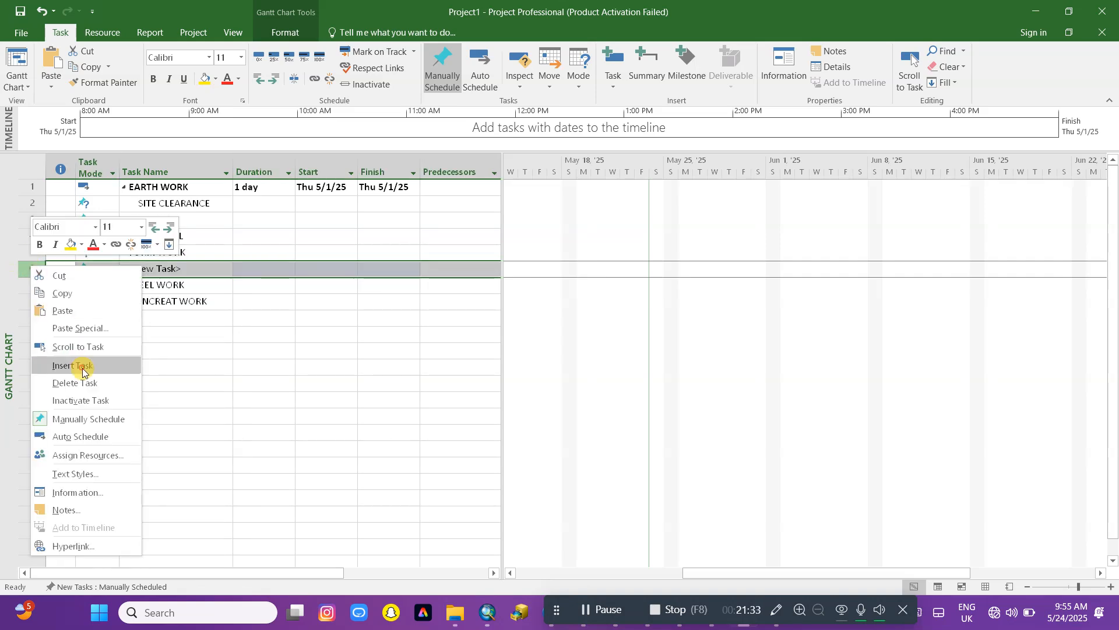
click(83, 368)
right_click(32, 270)
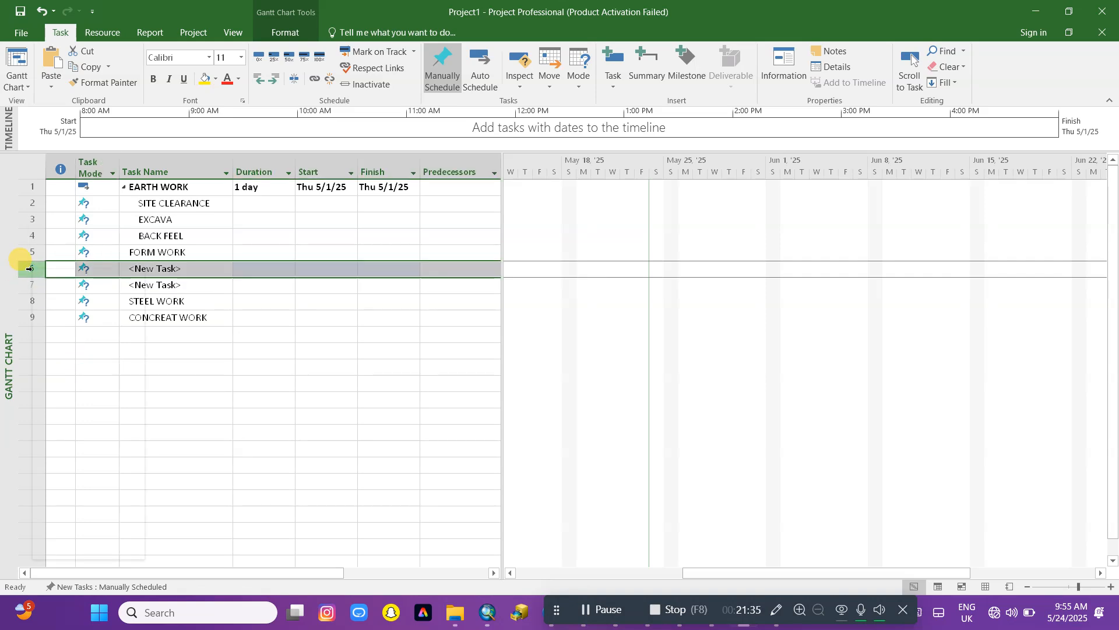
click(82, 368)
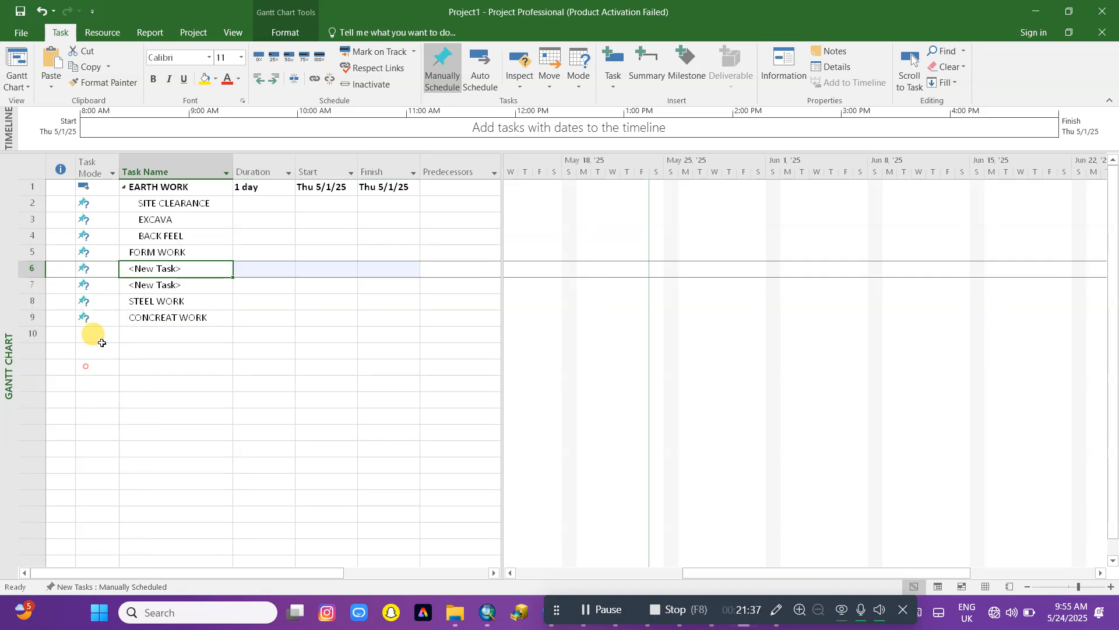
Step: Rename the first blank task below FORM WORK as FOR FOOTING PAD
double_click(145, 268)
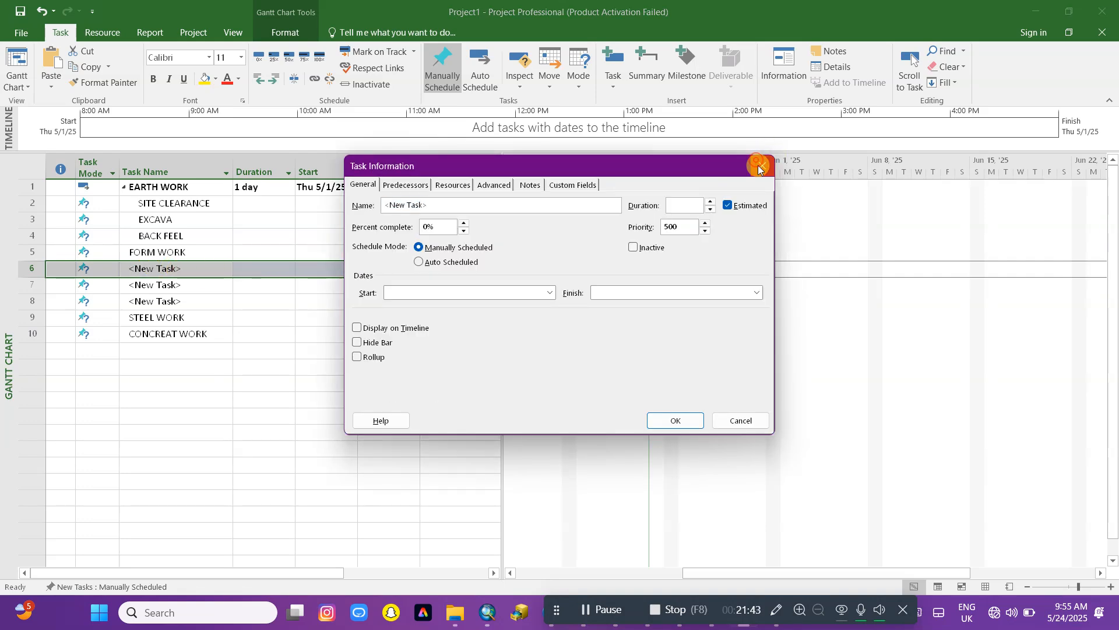
click(758, 166)
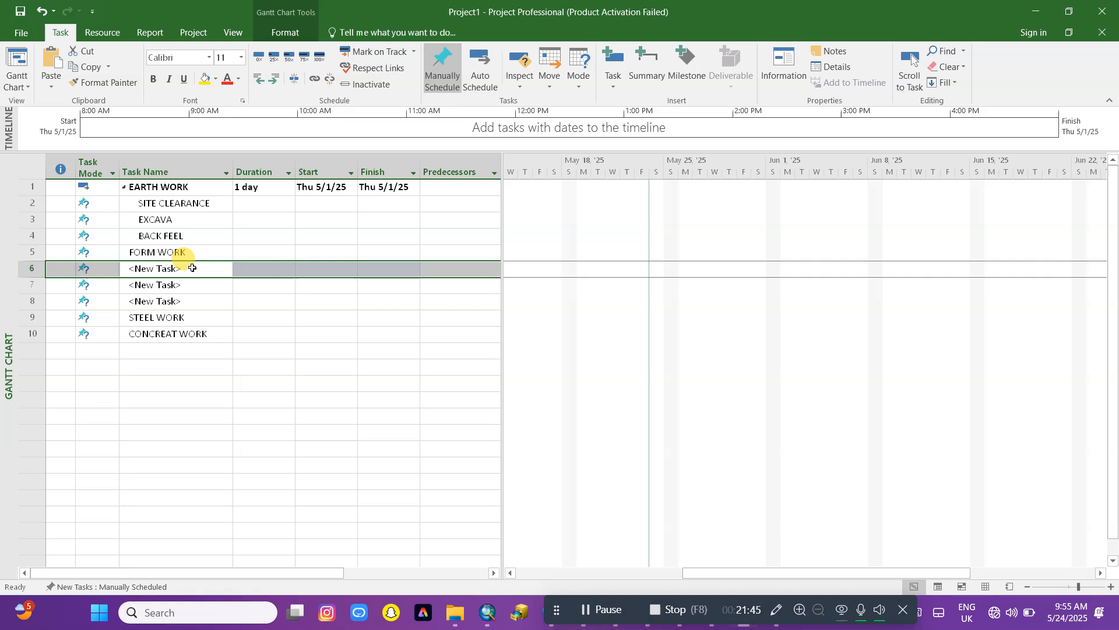
text(FOR FOOTING)
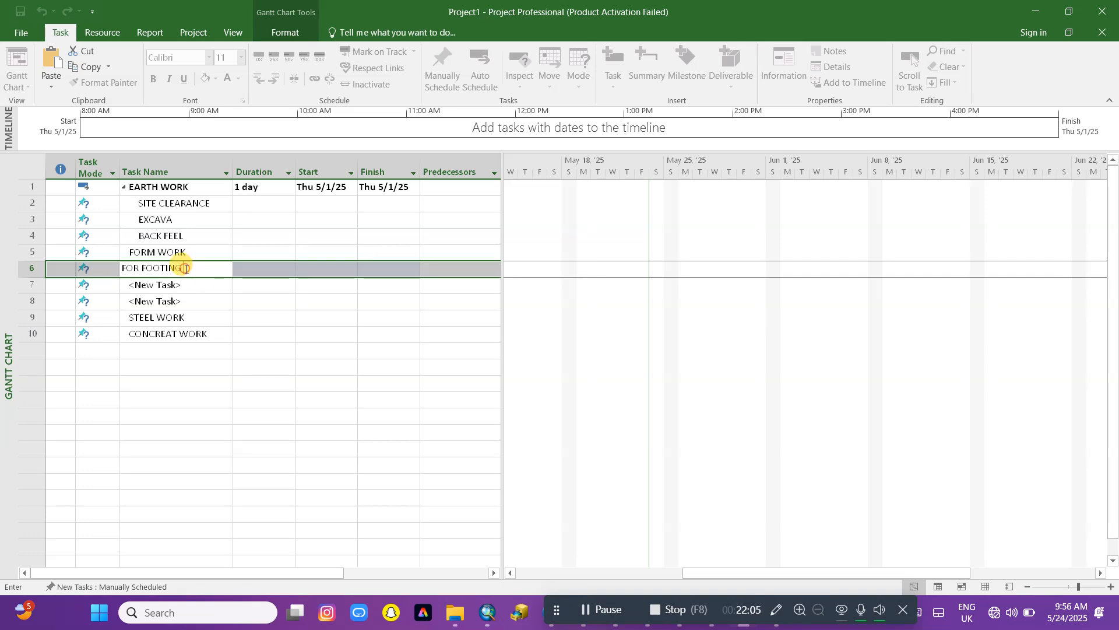
text(PAD)
Step: Rename the blank task directly below FOR FOOTING PAD as FOOTING COLUMN
click(167, 285)
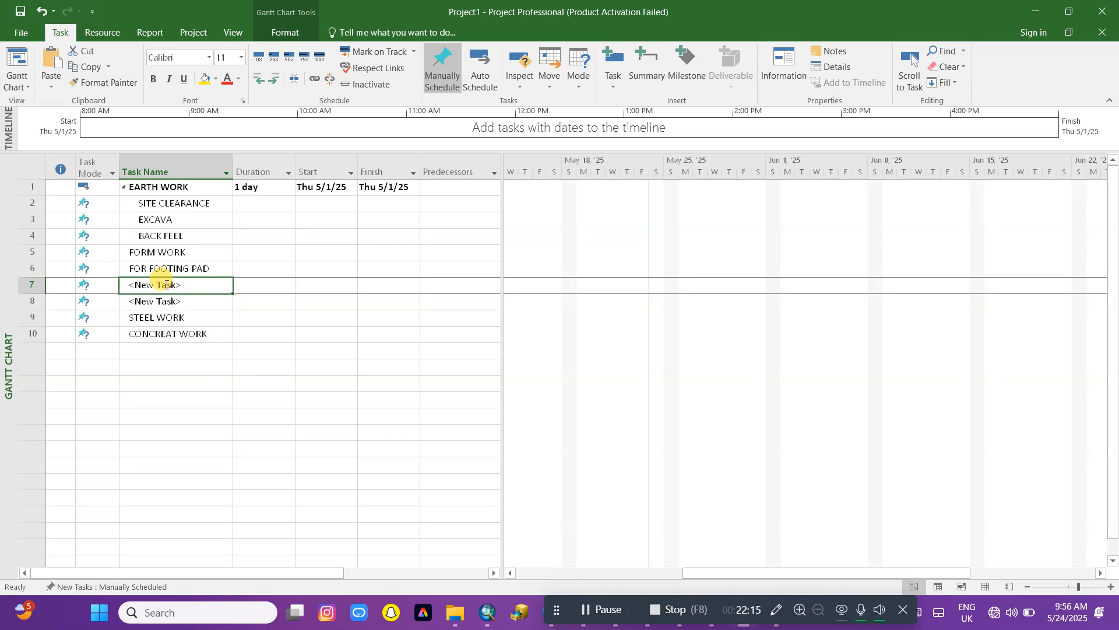
text(F)
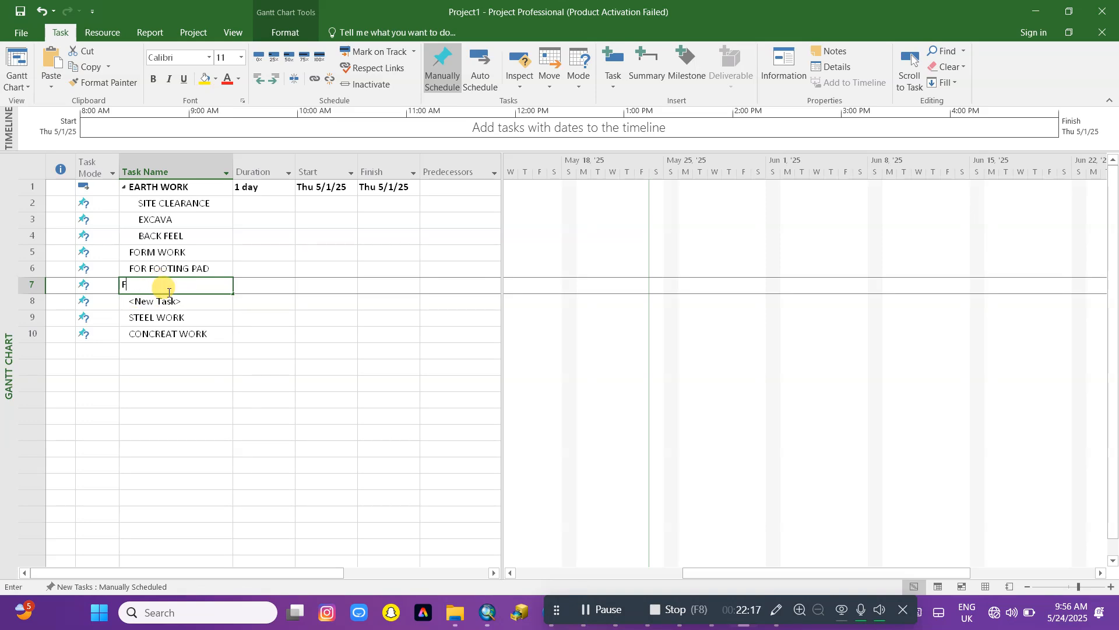
text(OOTING COLUMN)
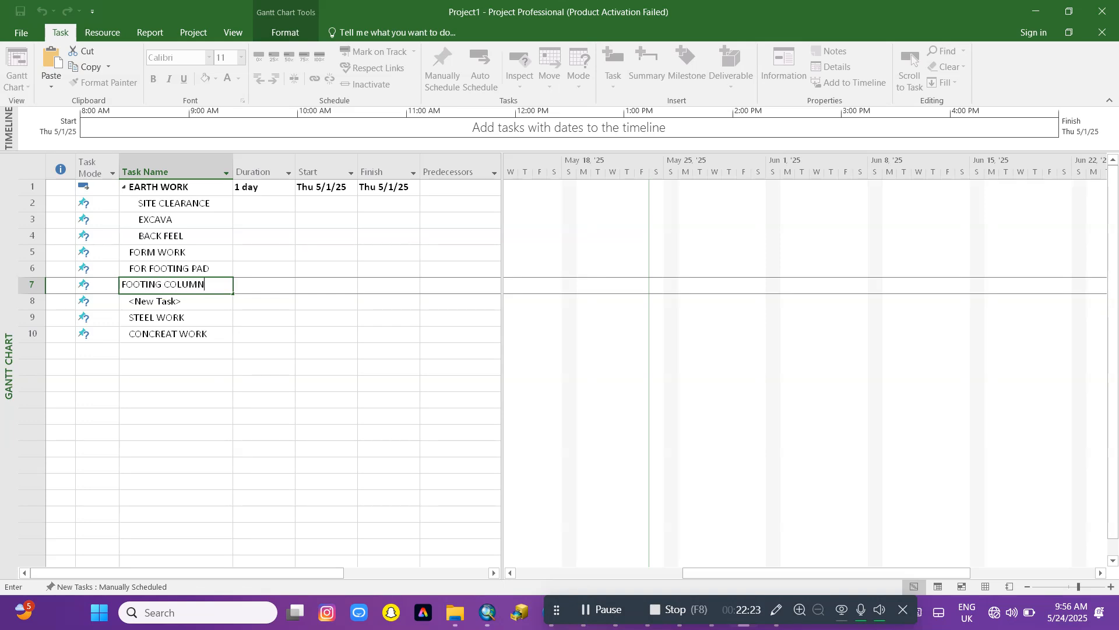
click(165, 312)
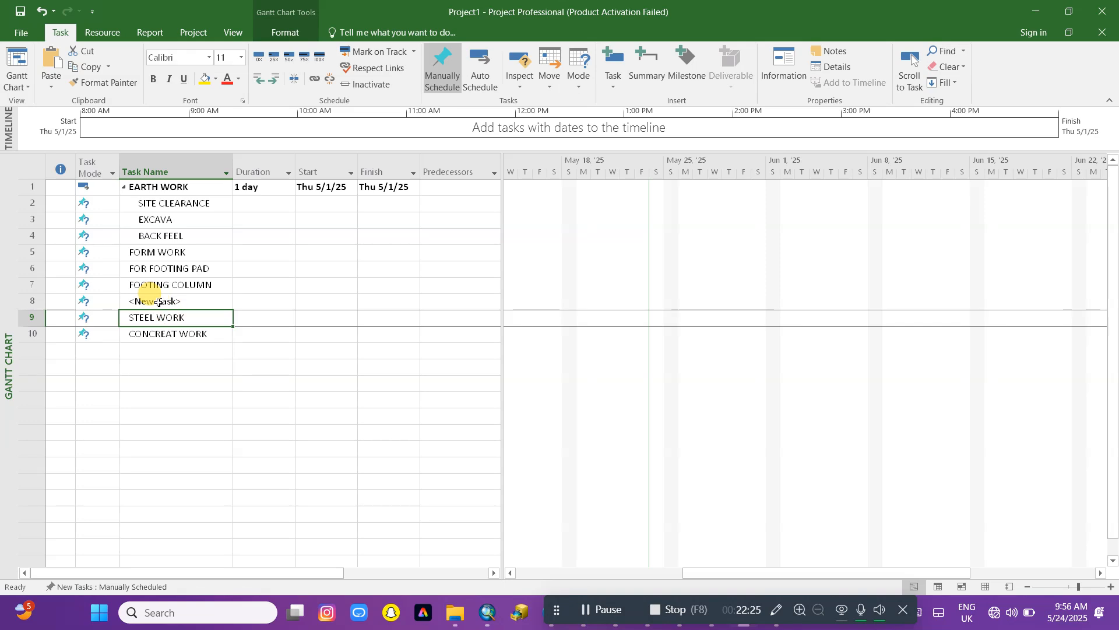
Step: Rename the last blank task above STEEL WORK as GRED BEAM
click(158, 301)
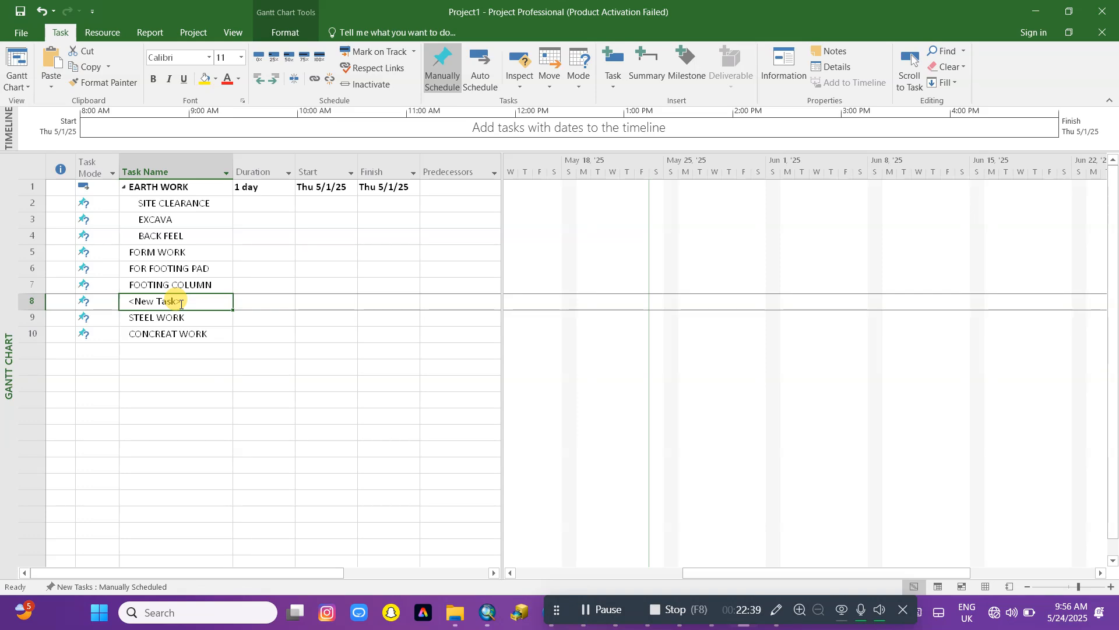
text(GR)
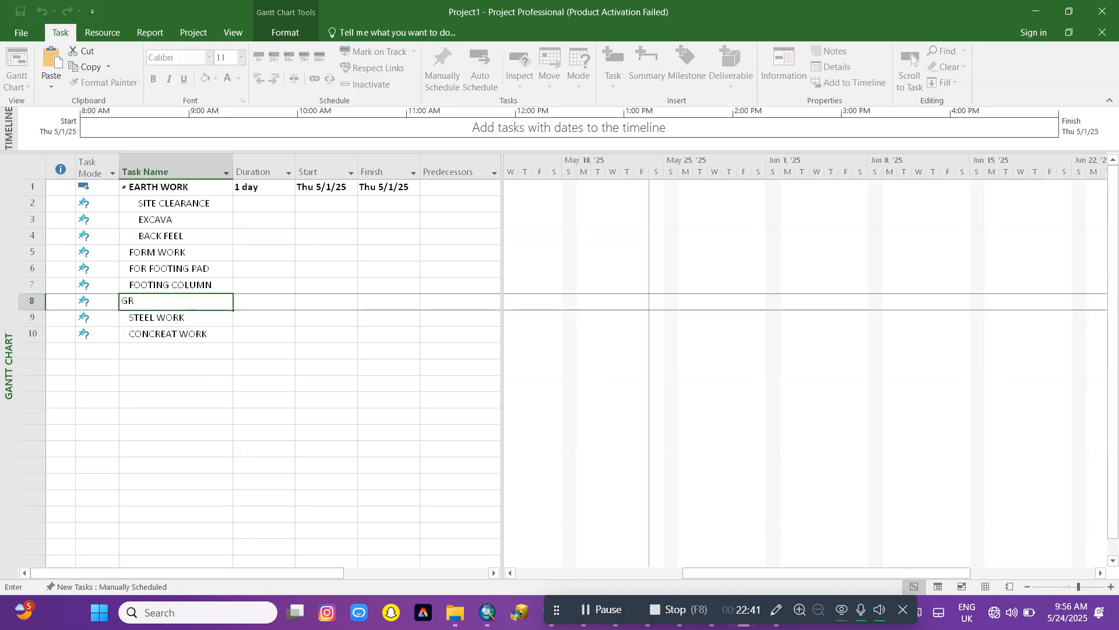
text(ED BEAM)
click(210, 350)
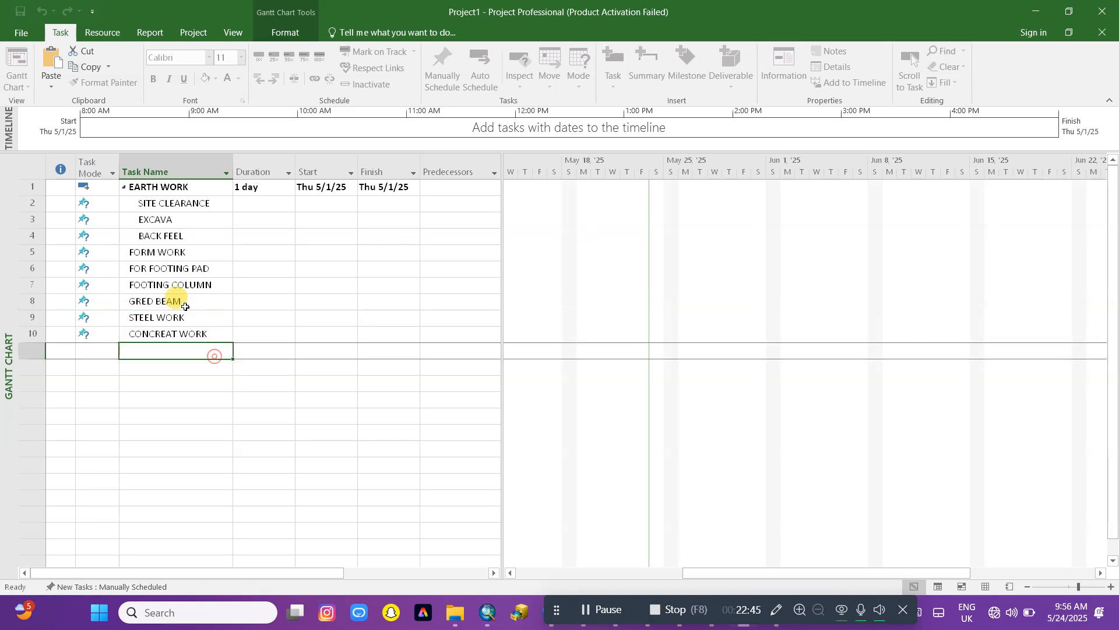
Step: Indent FOR FOOTING PAD, FOOTING COLUMN and GRED BEAM as subtasks of FORM WORK, and collapse the FORM WORK and EARTH WORK groups
drag(149, 277, 166, 300)
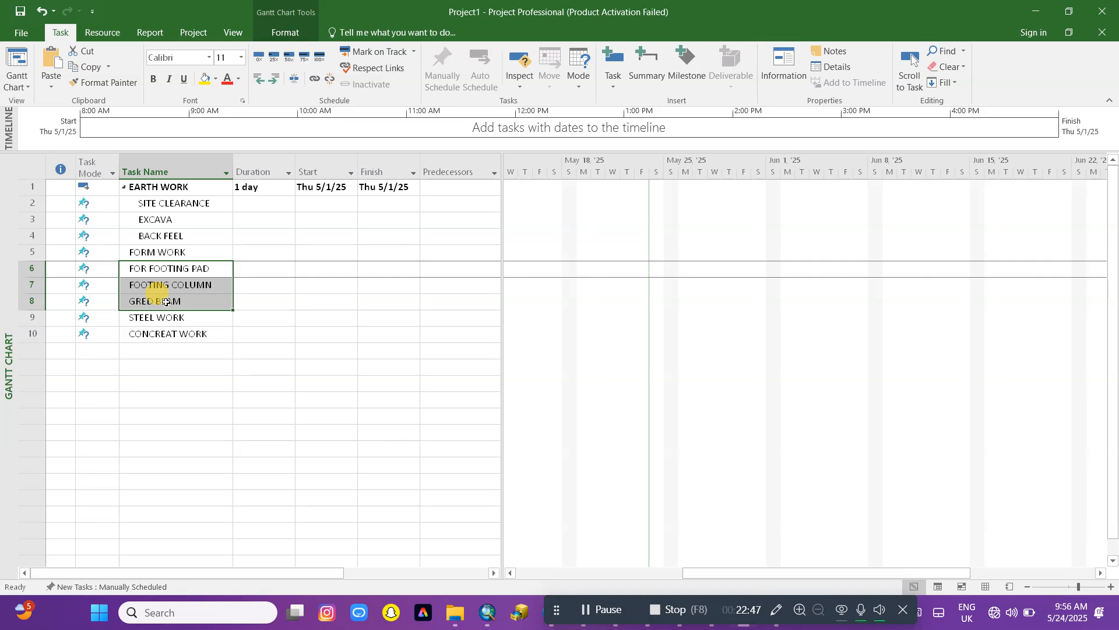
click(276, 84)
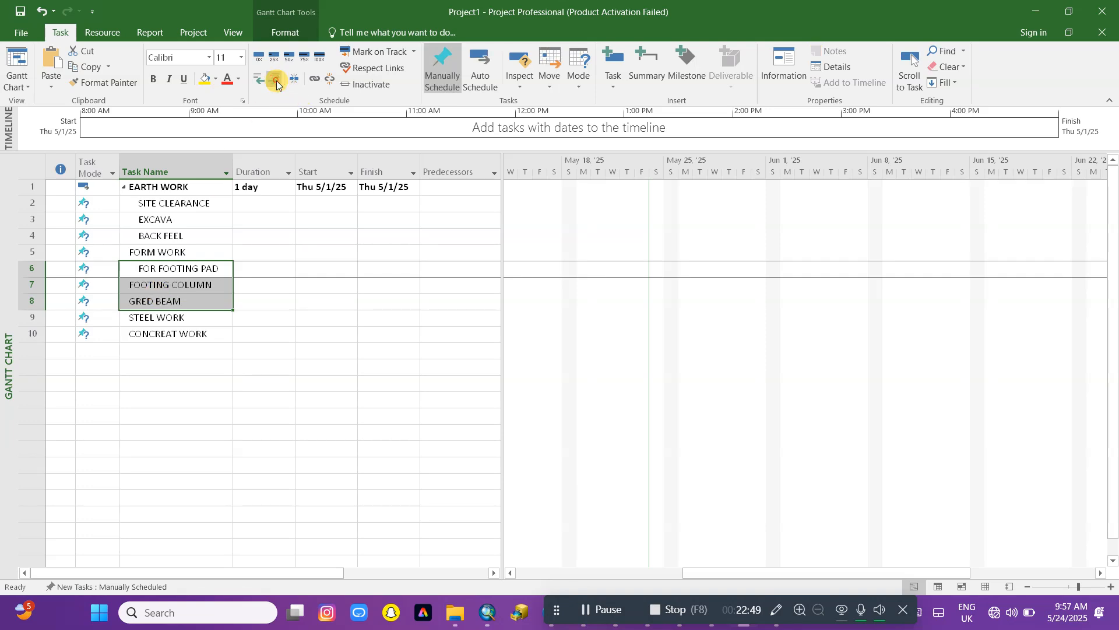
click(125, 252)
click(125, 188)
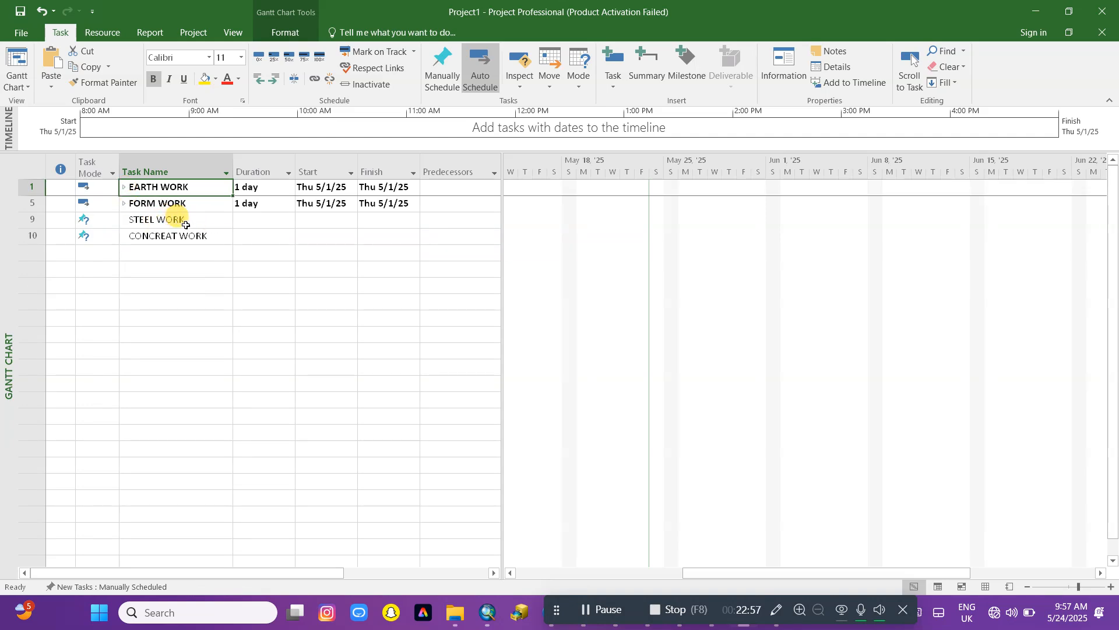
Step: Add the tasks SANITERY, ELECTRICAL and PAINTING in the empty rows below CONCREAT WORK
click(147, 252)
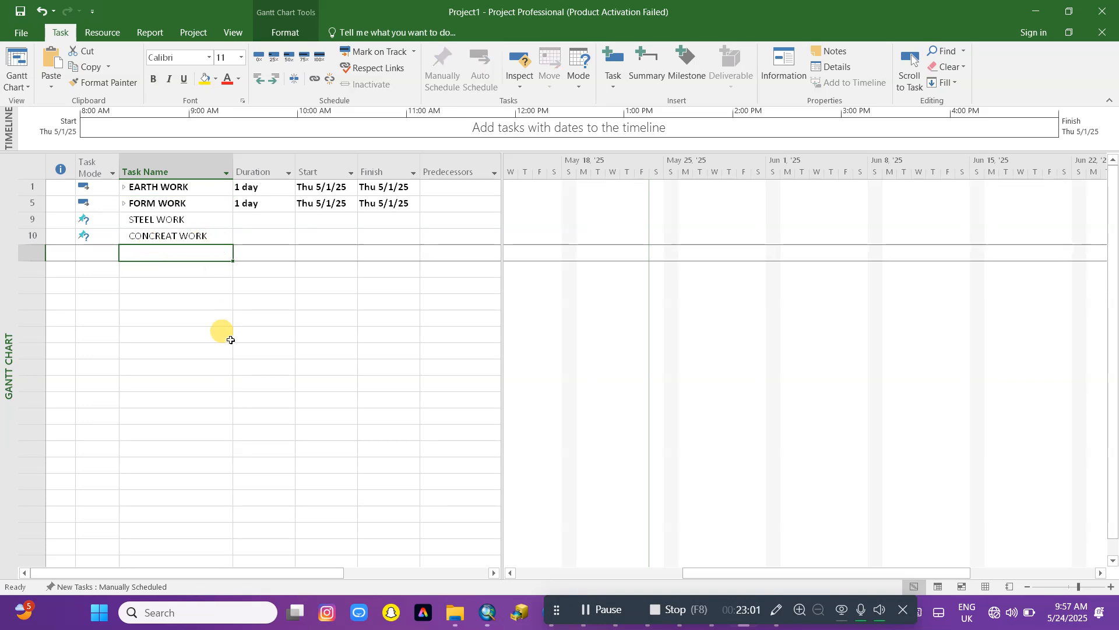
text(SANITERY)
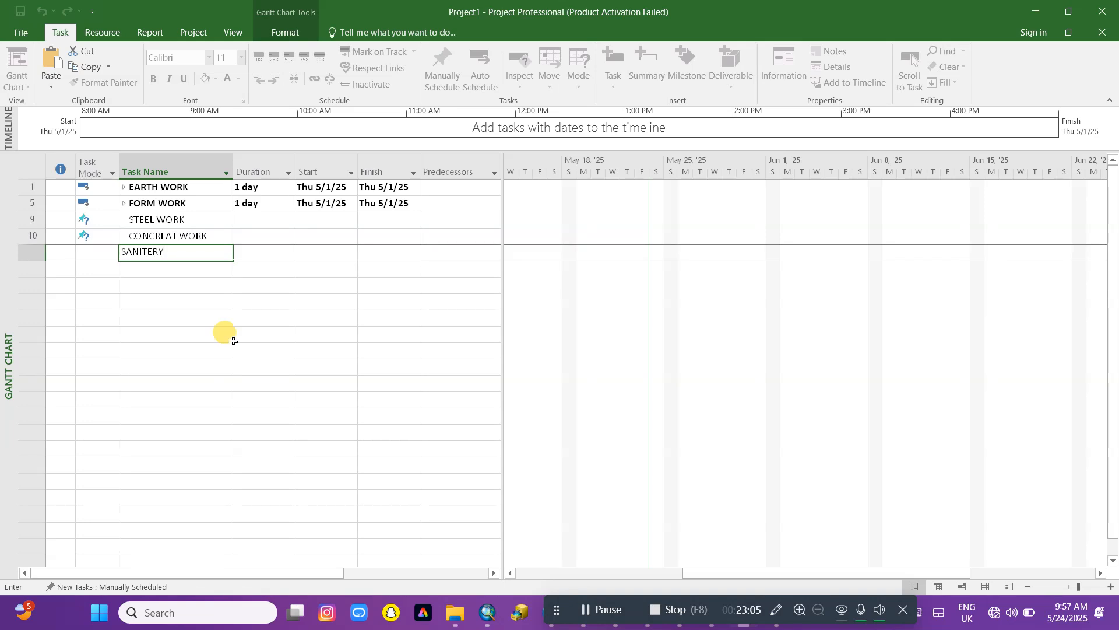
click(156, 269)
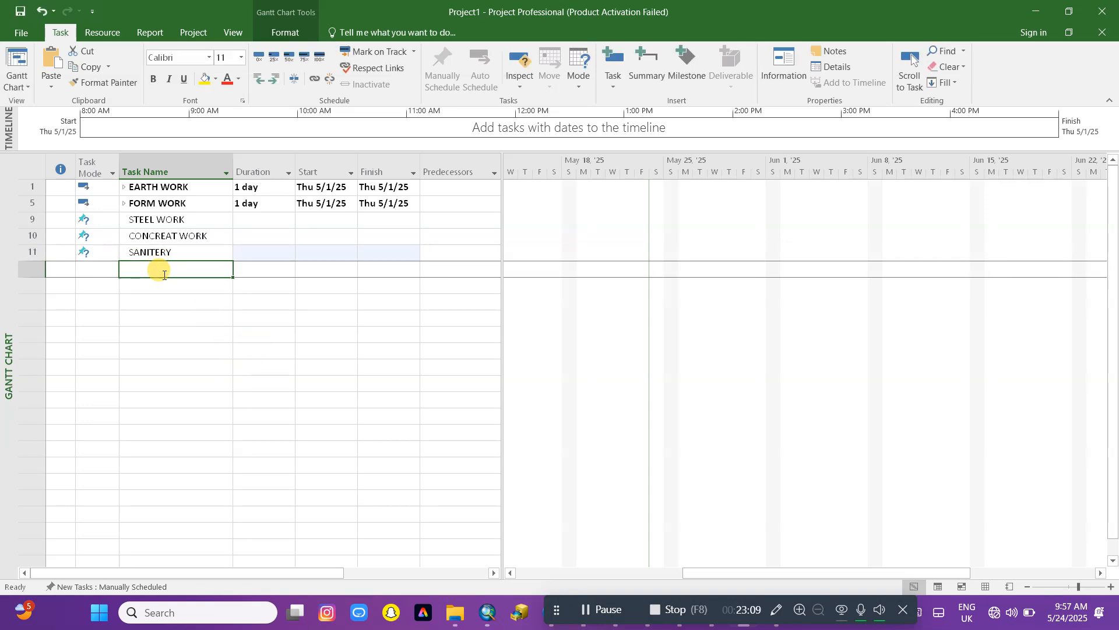
text(E)
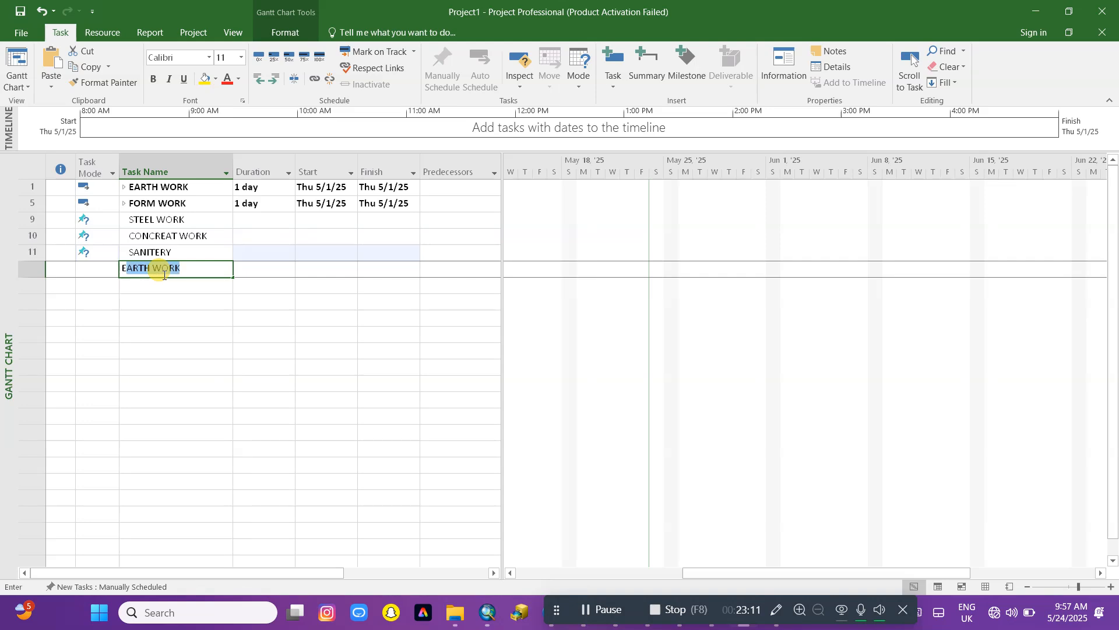
text(LECTRICAL)
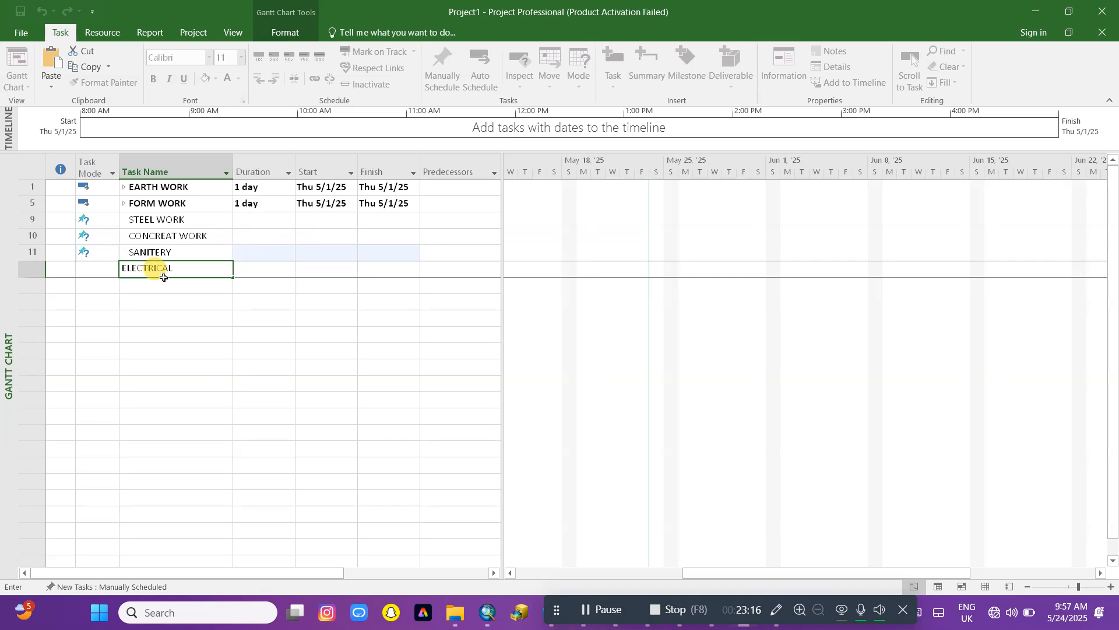
key(Return)
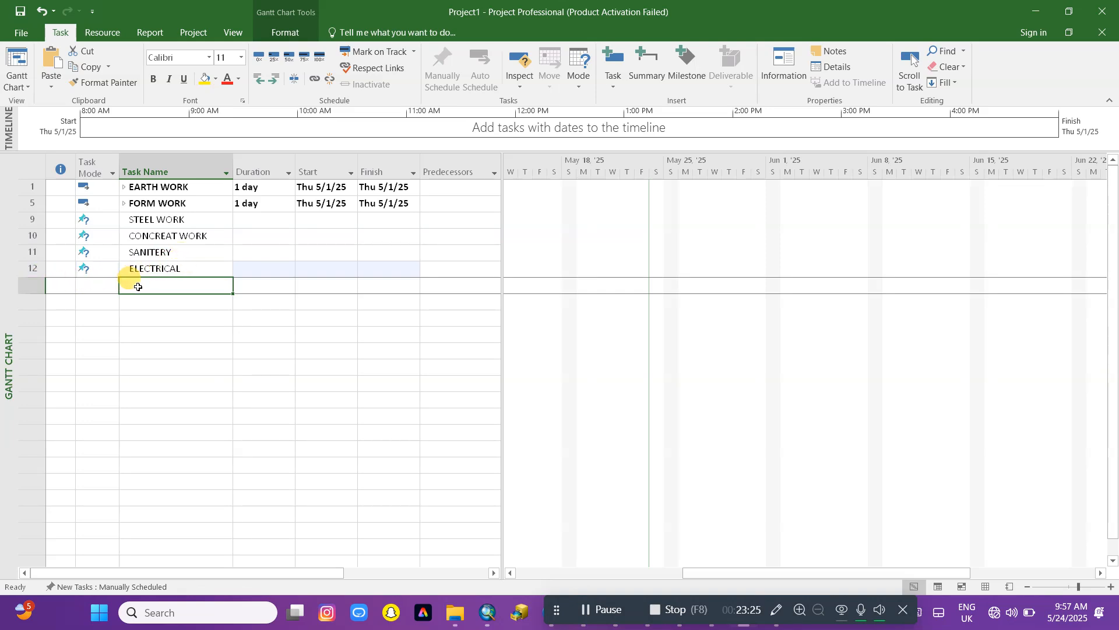
text(PAINTING)
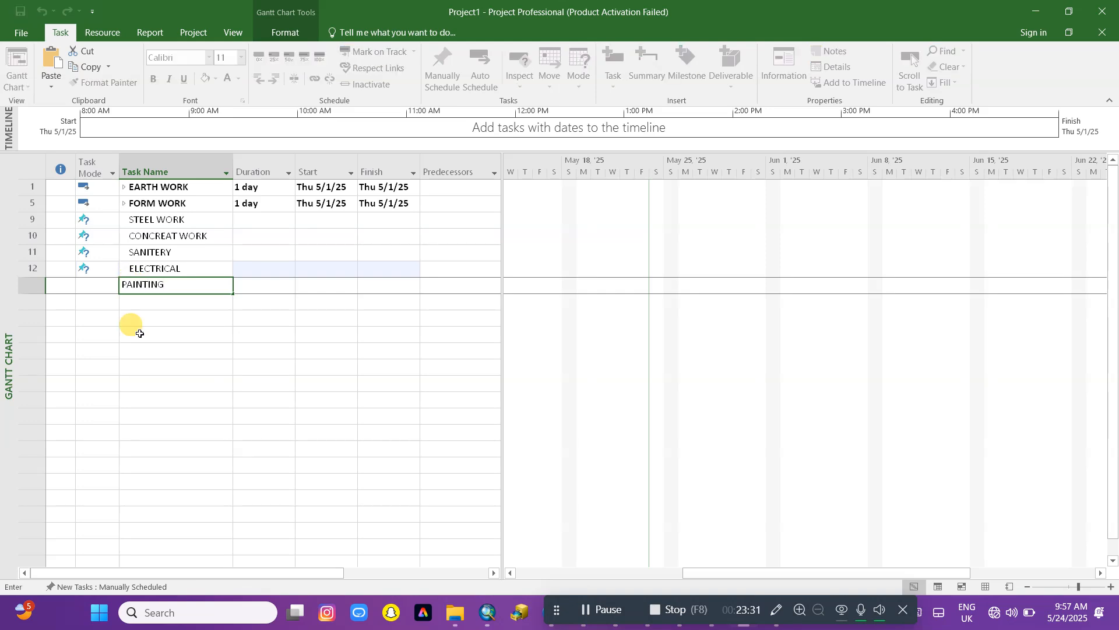
click(166, 314)
click(171, 269)
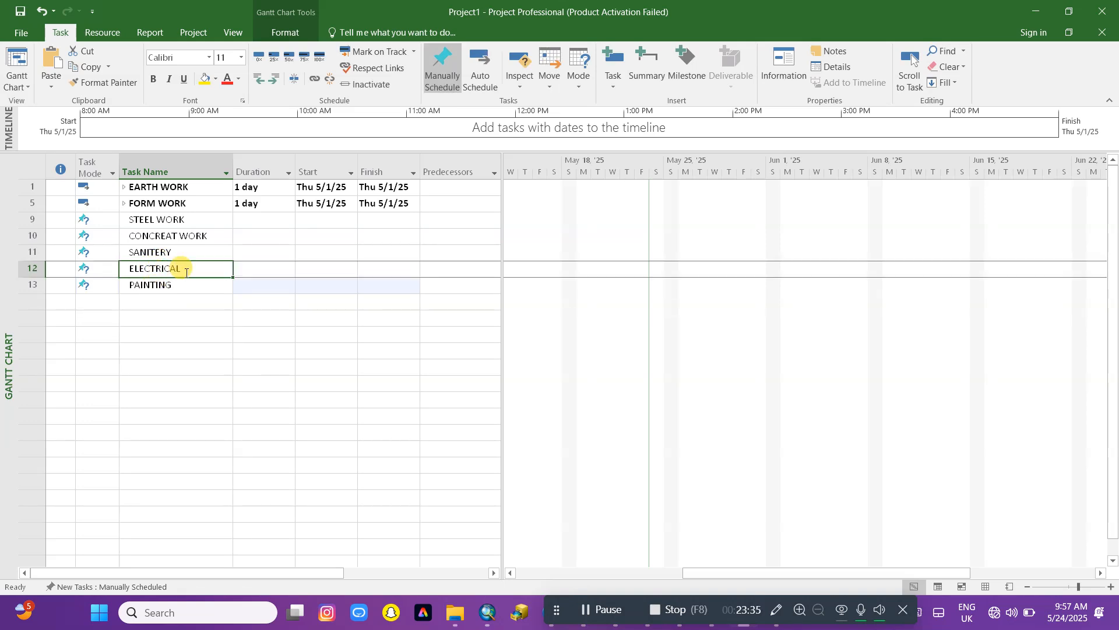
Step: Inactivate the CONCREAT WORK task
click(140, 220)
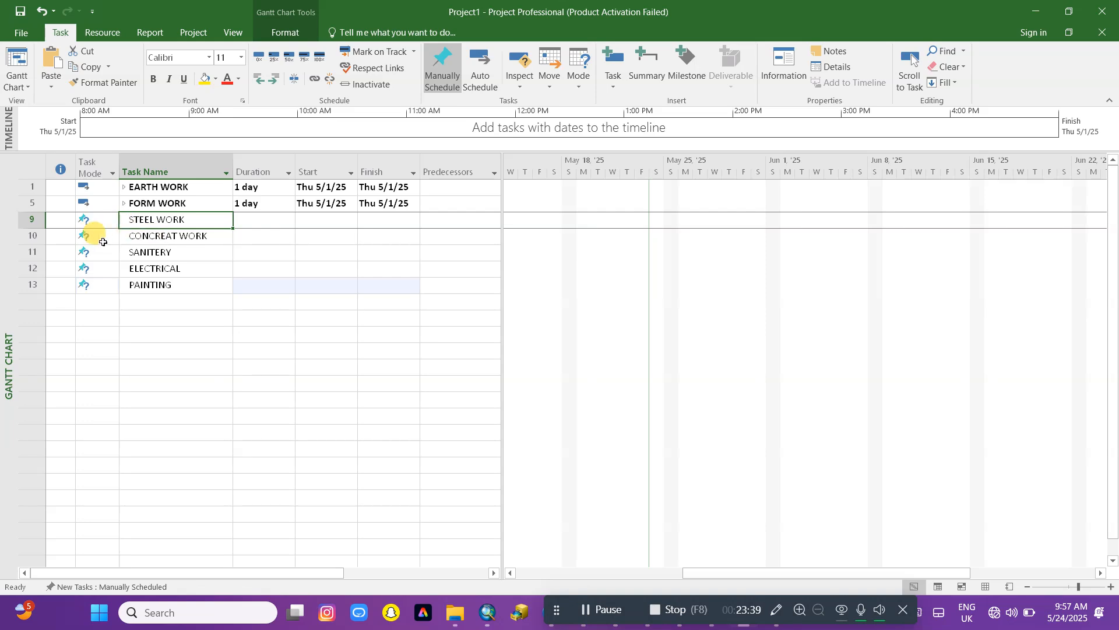
click(39, 241)
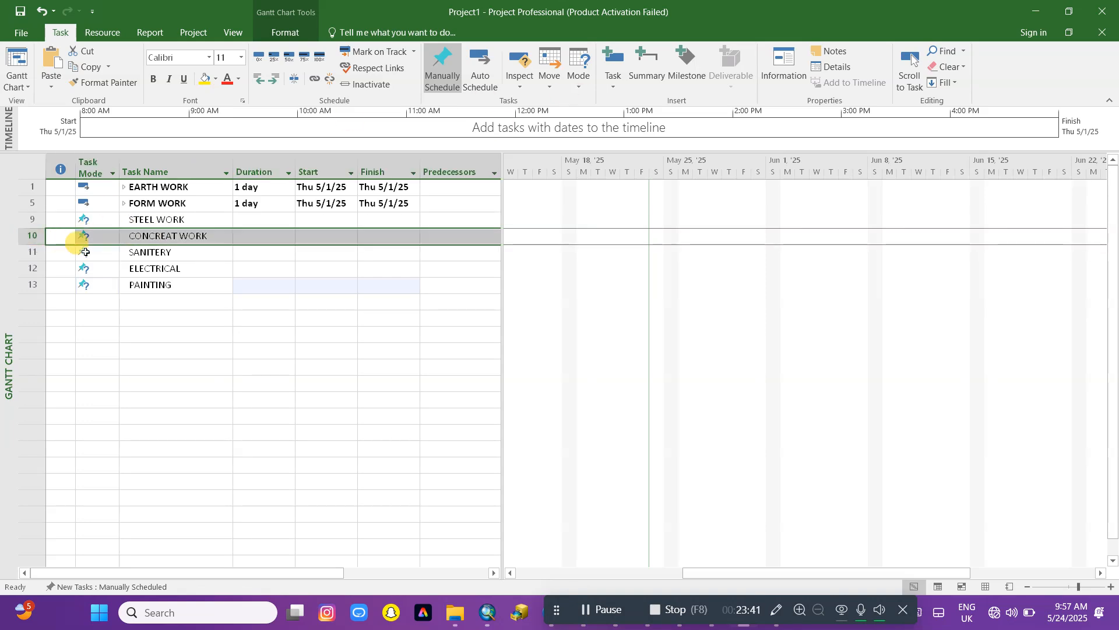
right_click(26, 236)
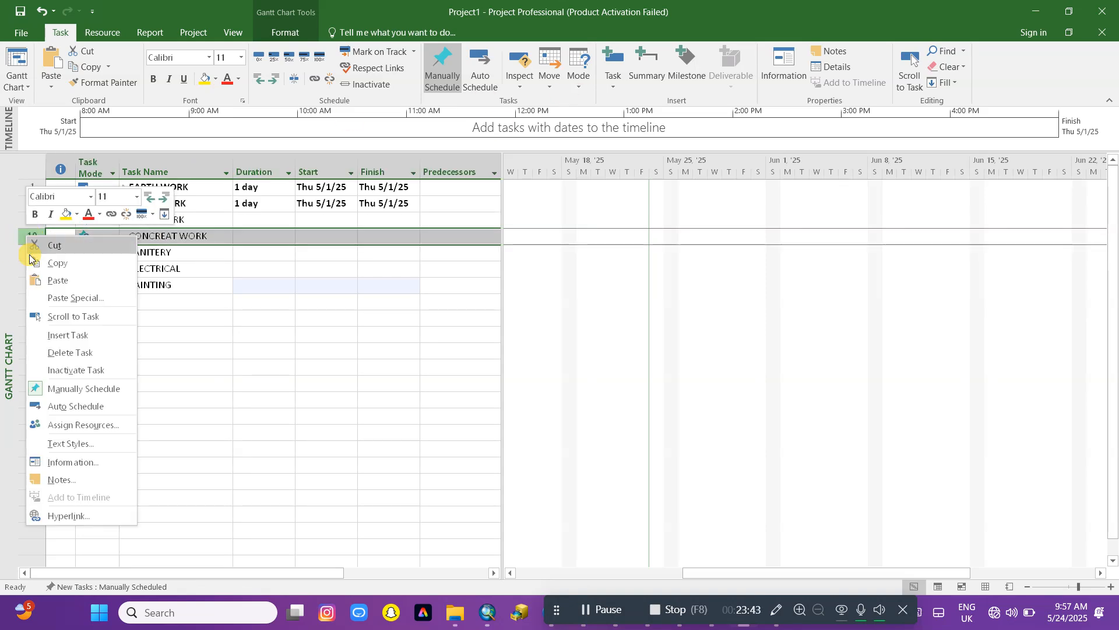
click(84, 371)
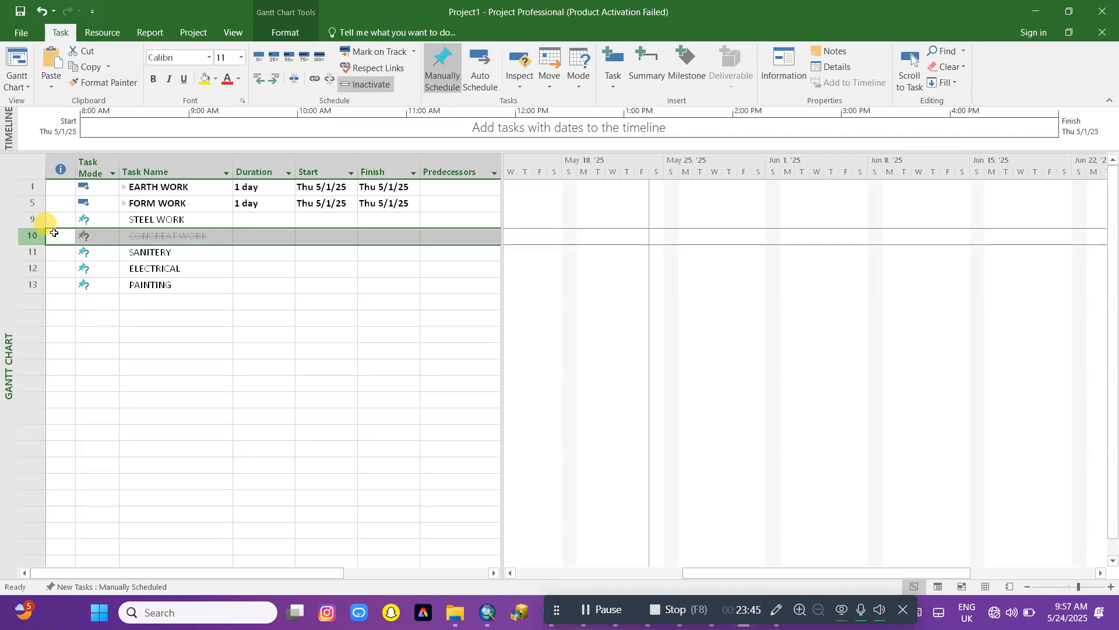
Step: Insert two new blank tasks between STEEL WORK and CONCREAT WORK
right_click(27, 236)
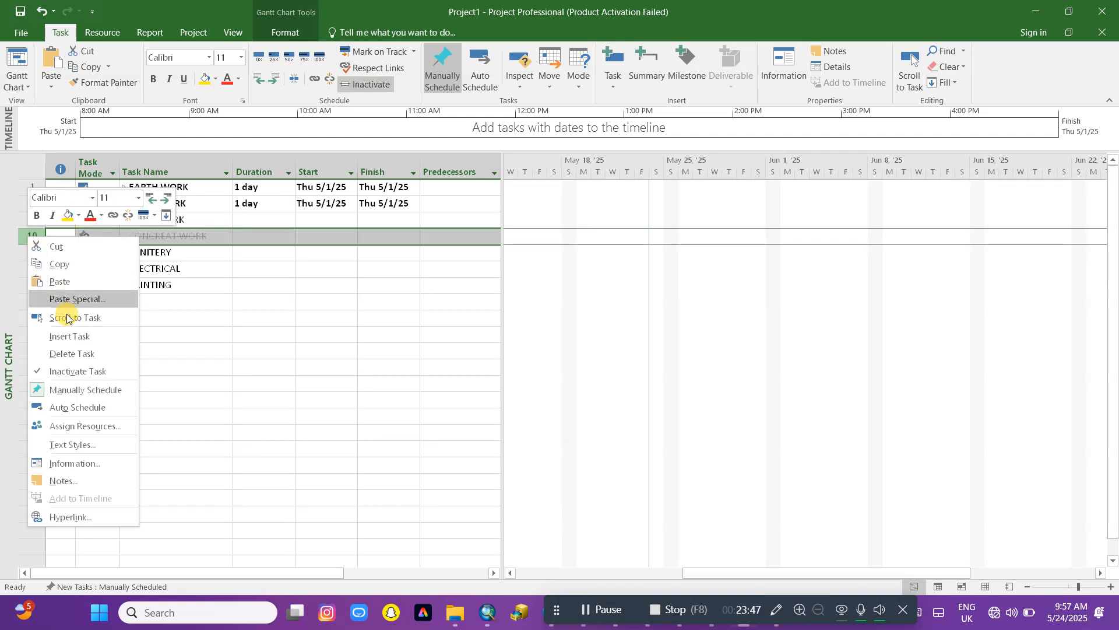
click(80, 335)
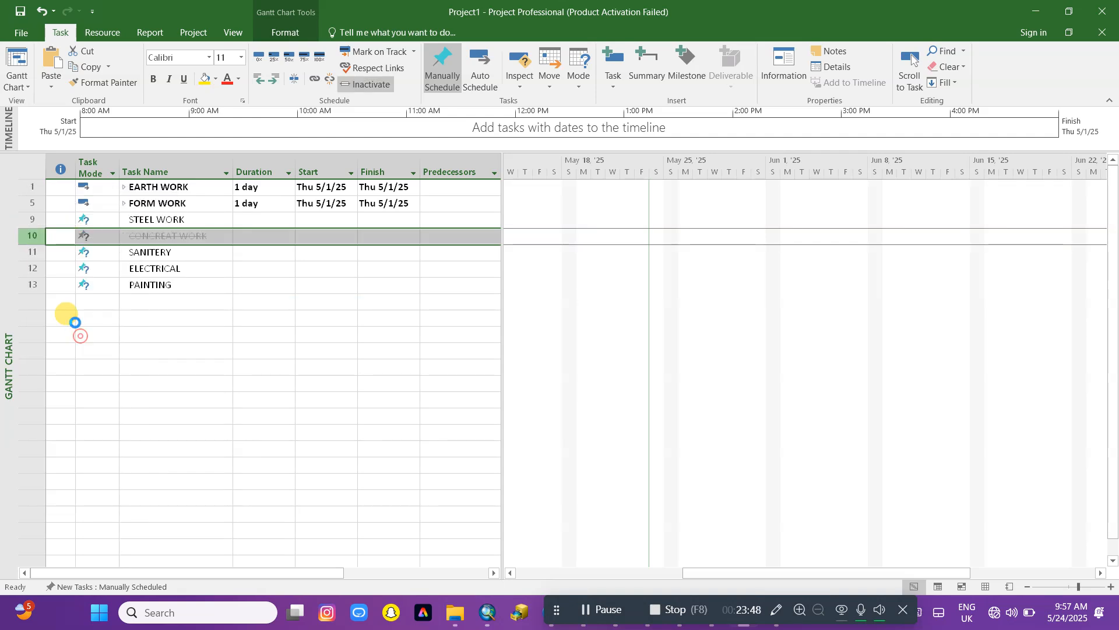
right_click(26, 236)
click(86, 335)
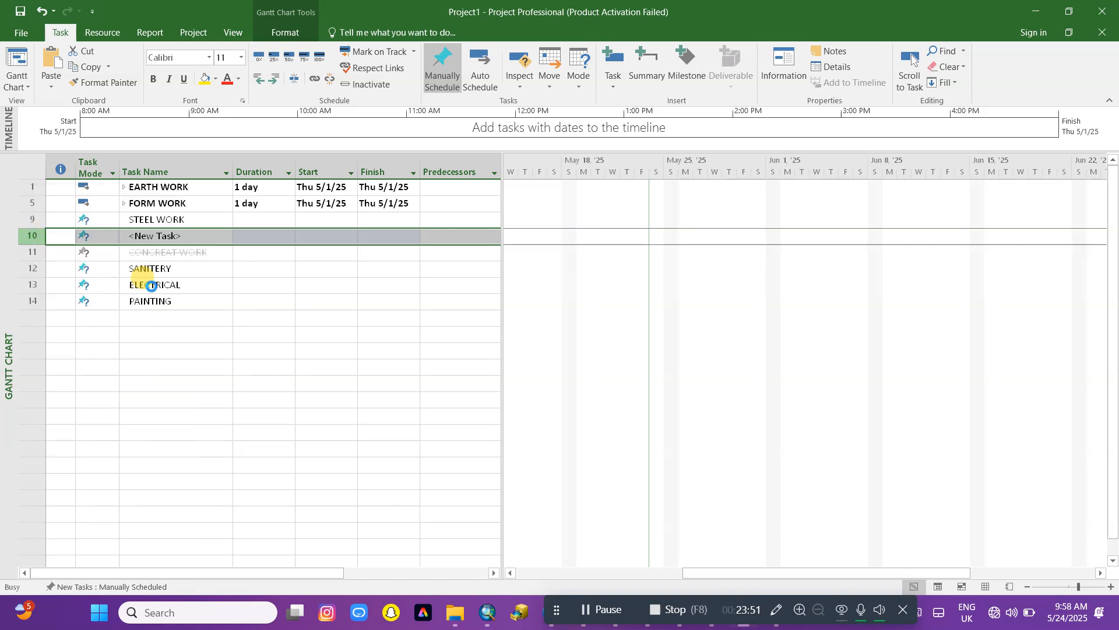
click(187, 267)
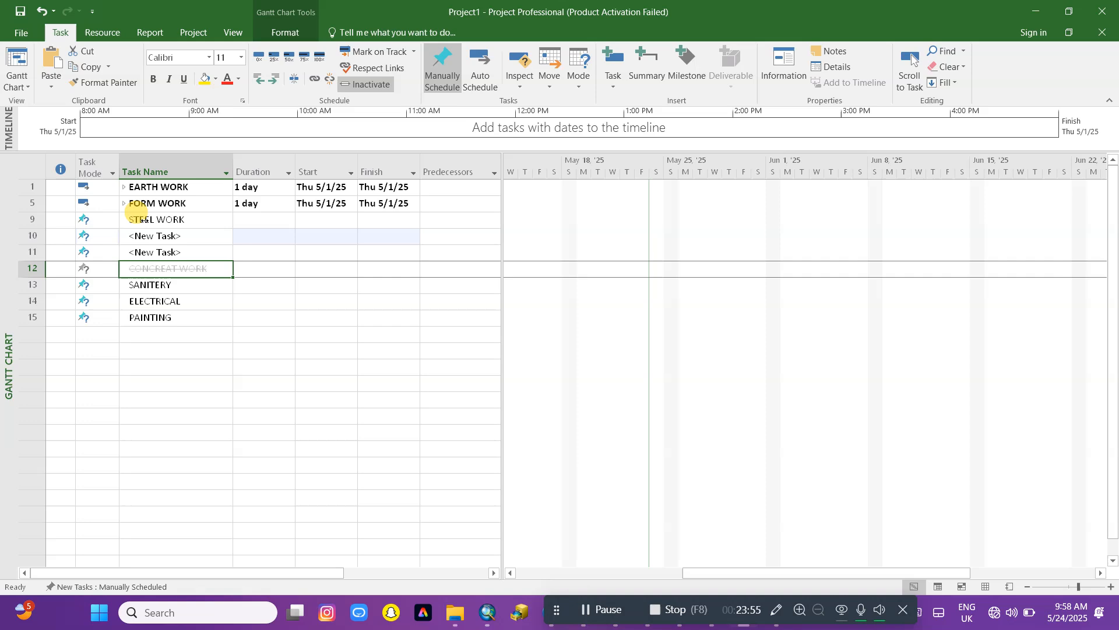
click(161, 236)
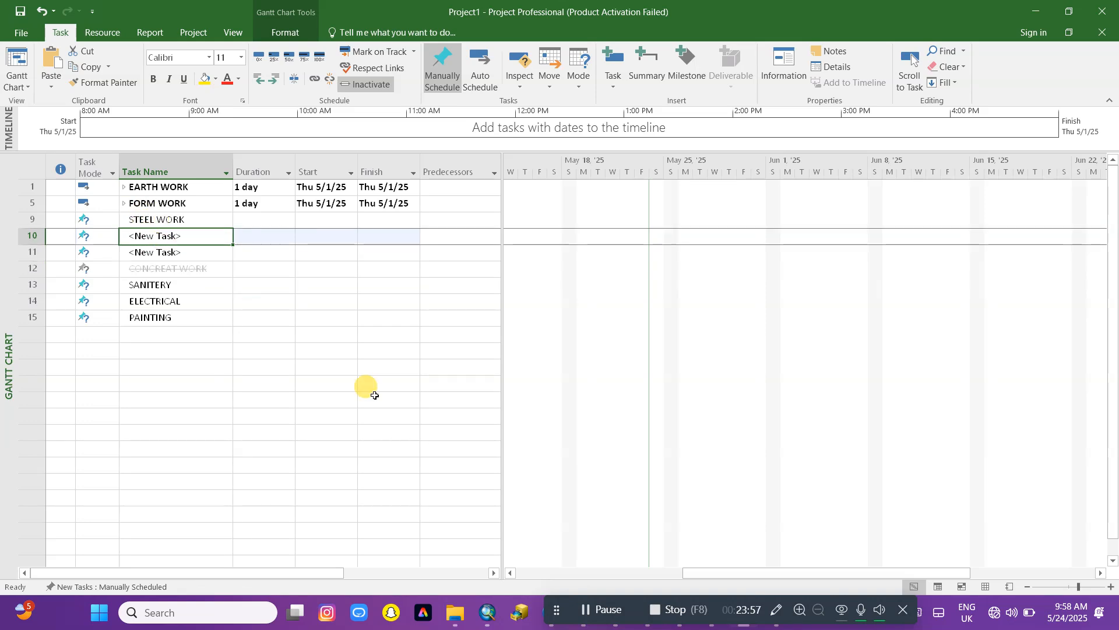
Step: Copy the three subtask names under FORM WORK and paste them over the two blank tasks and CONCREAT WORK
click(123, 203)
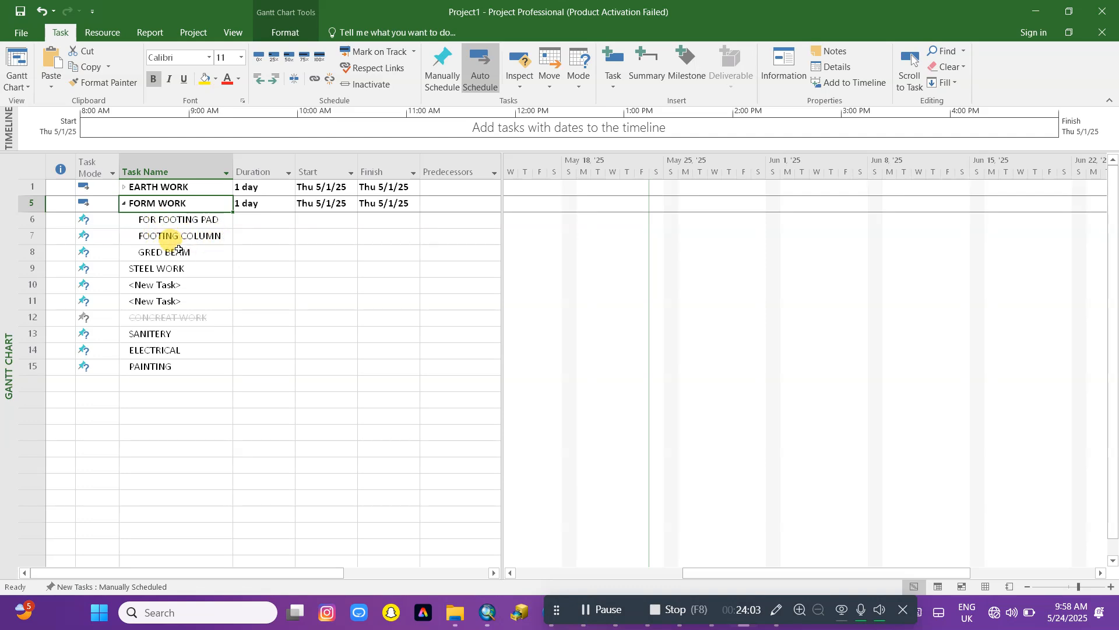
drag(162, 225, 163, 248)
right_click(168, 245)
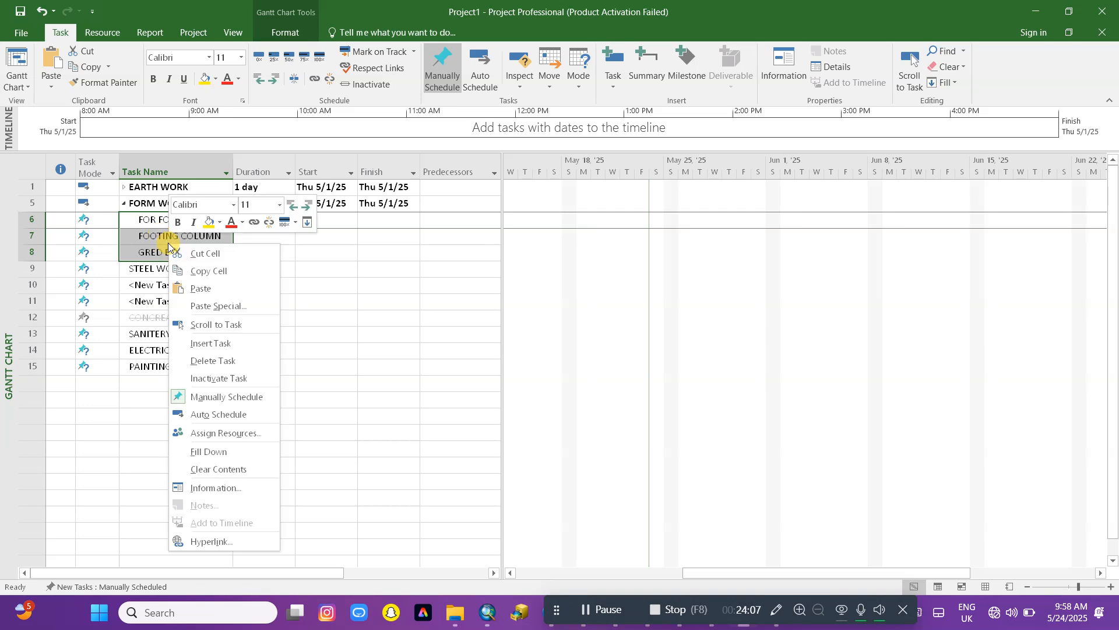
click(205, 271)
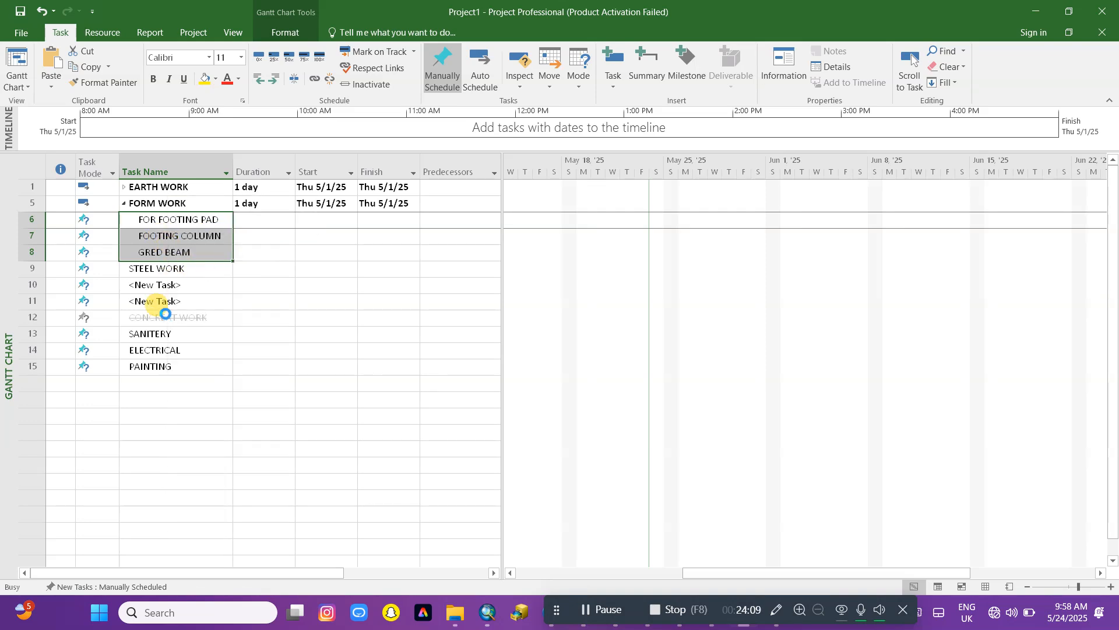
click(149, 284)
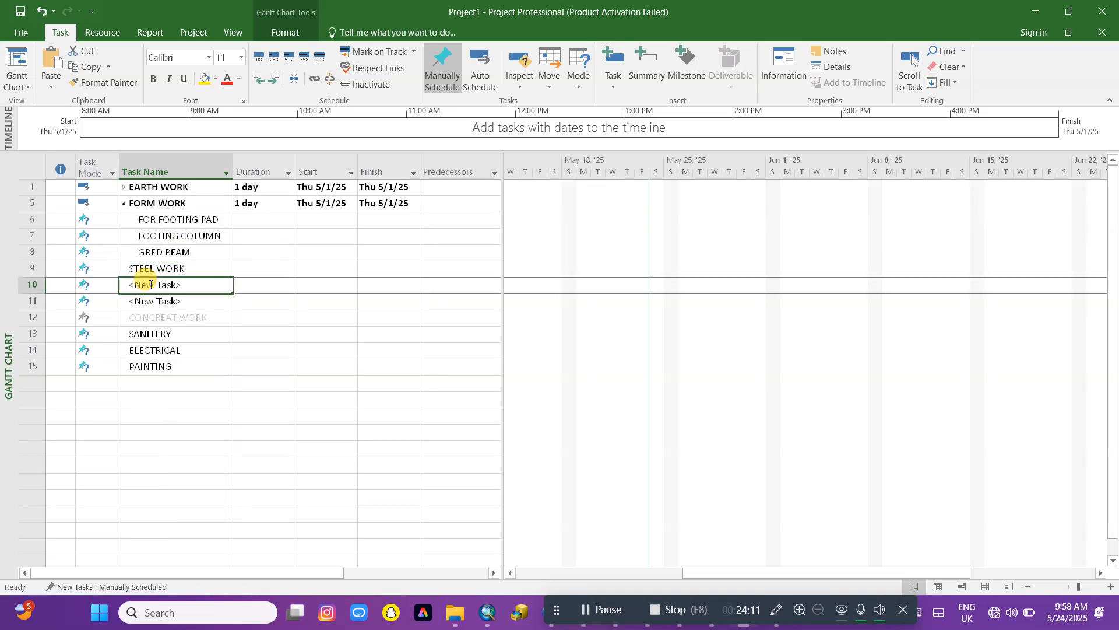
drag(130, 284, 143, 317)
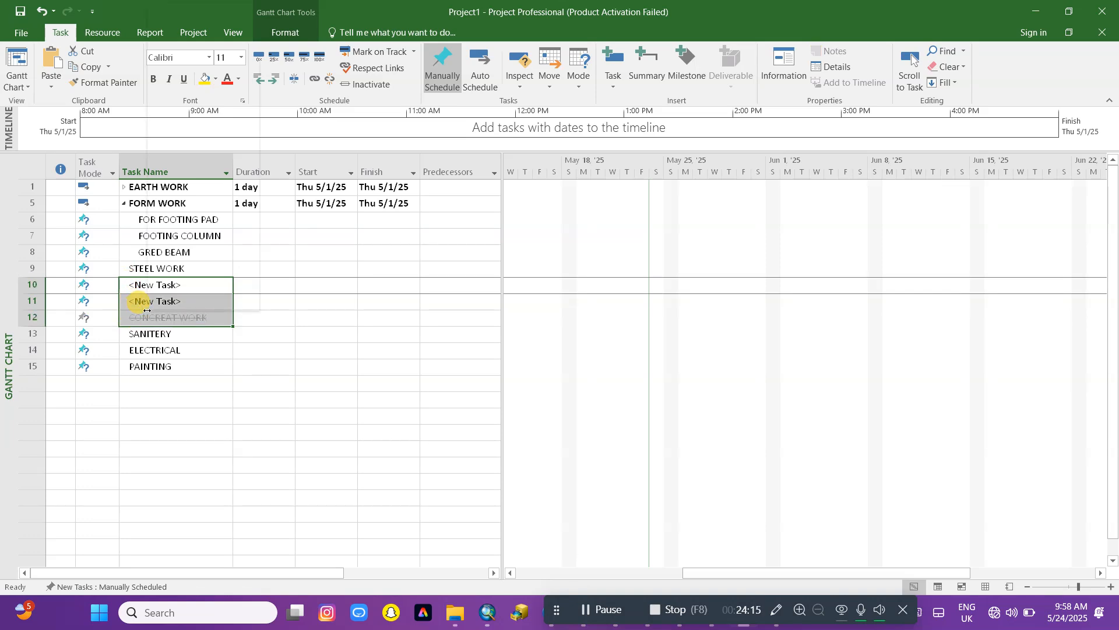
right_click(146, 310)
click(183, 47)
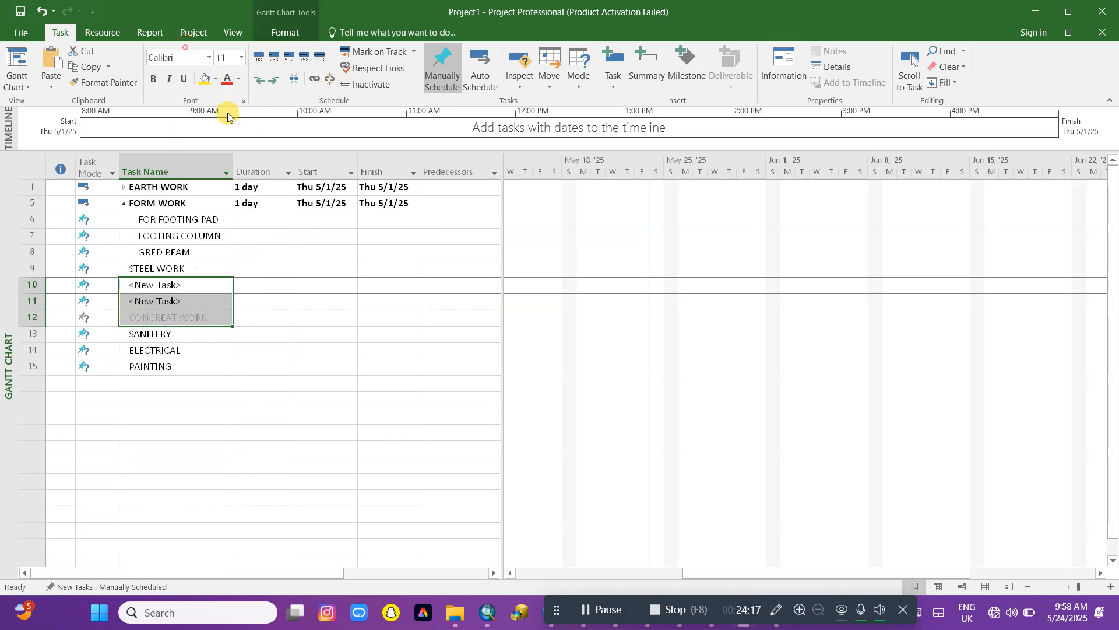
click(299, 382)
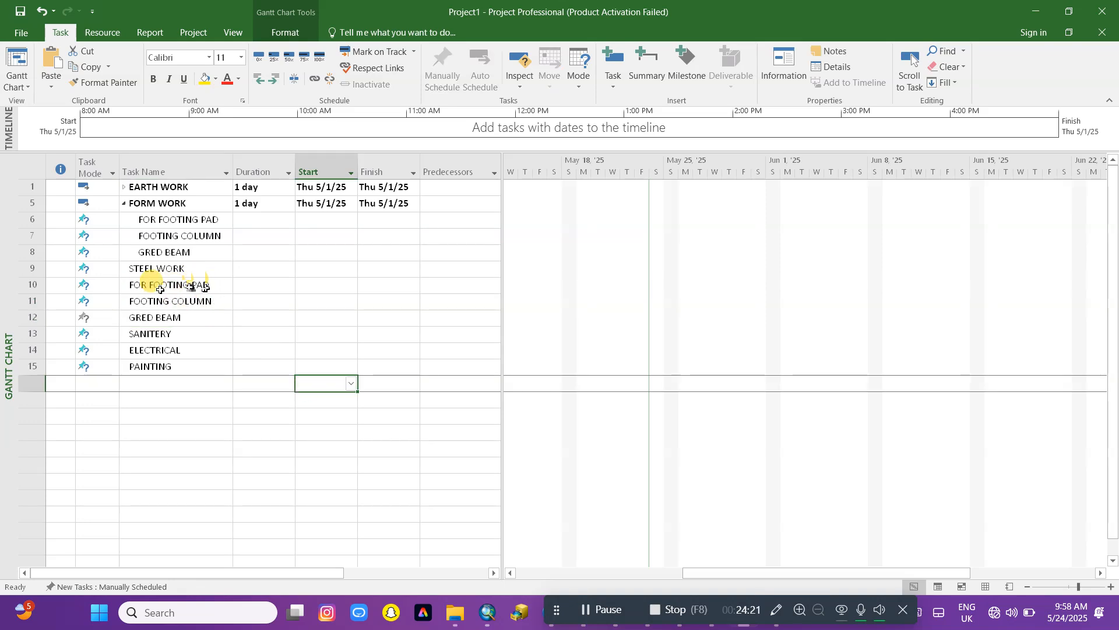
Step: Indent the copied FOR FOOTING PAD, FOOTING COLUMN and GRED BEAM tasks as subtasks of STEEL WORK
click(155, 318)
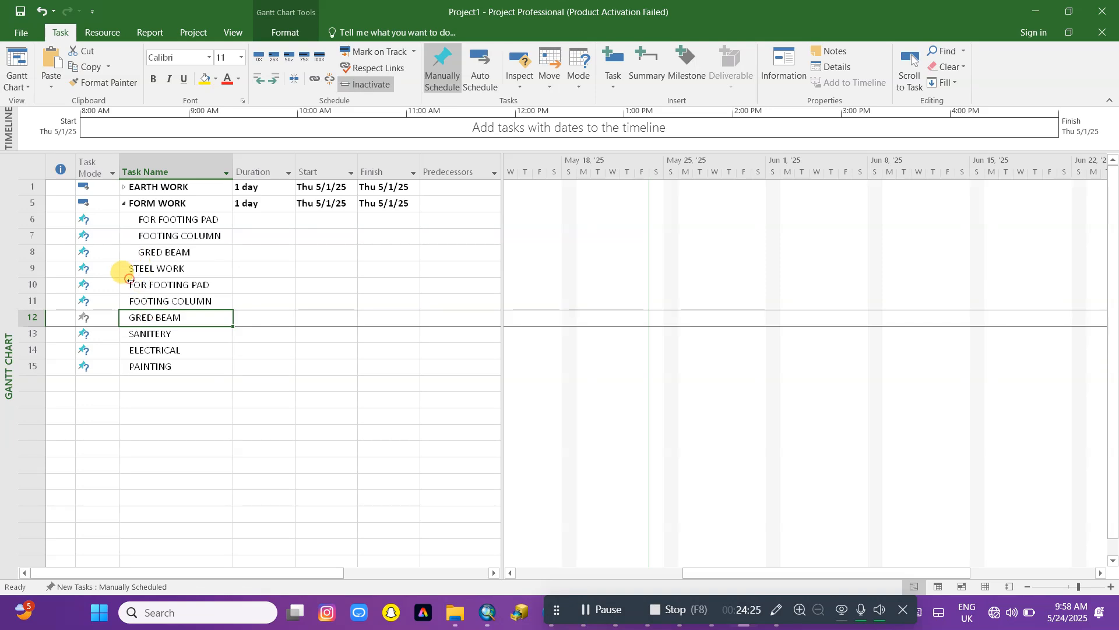
click(135, 285)
drag(134, 285, 137, 319)
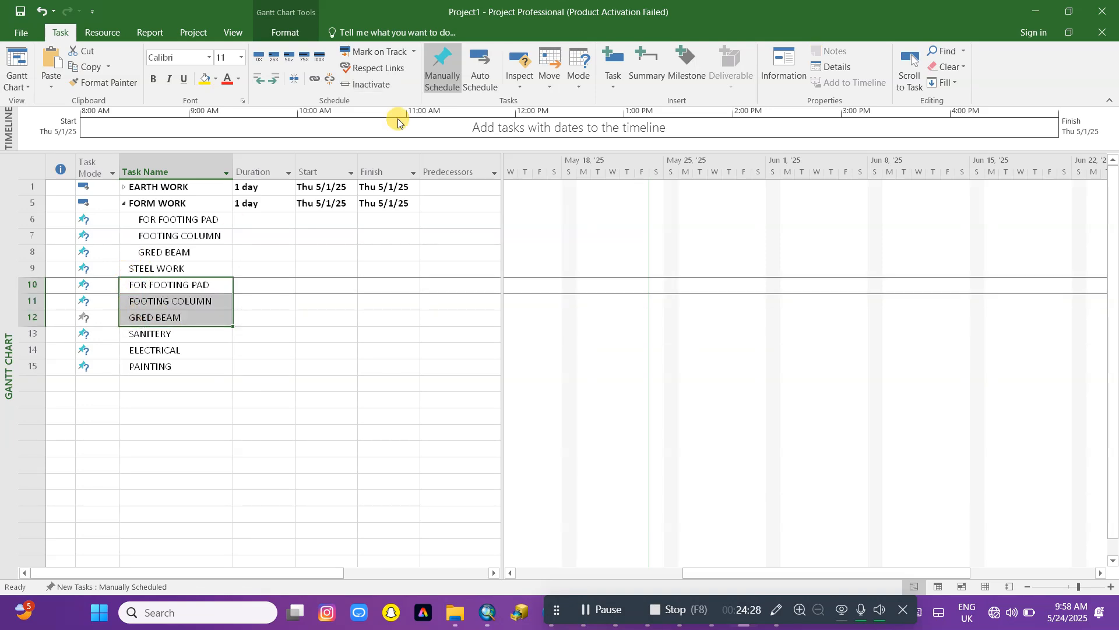
click(271, 85)
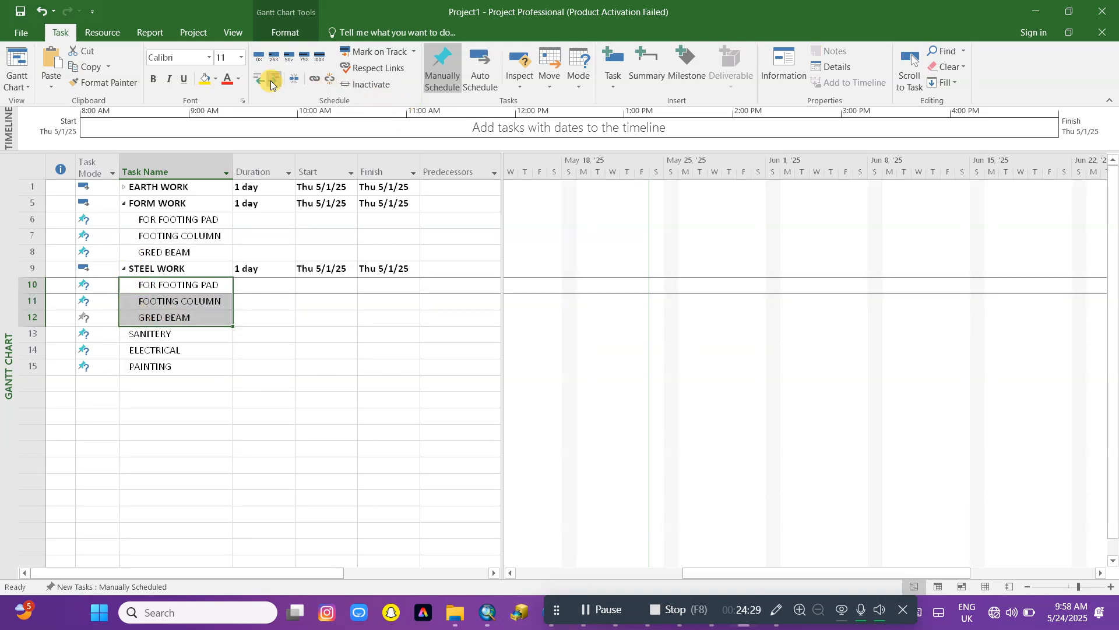
Step: Collapse the FORM WORK and STEEL WORK summary tasks to hide their subtasks
click(124, 202)
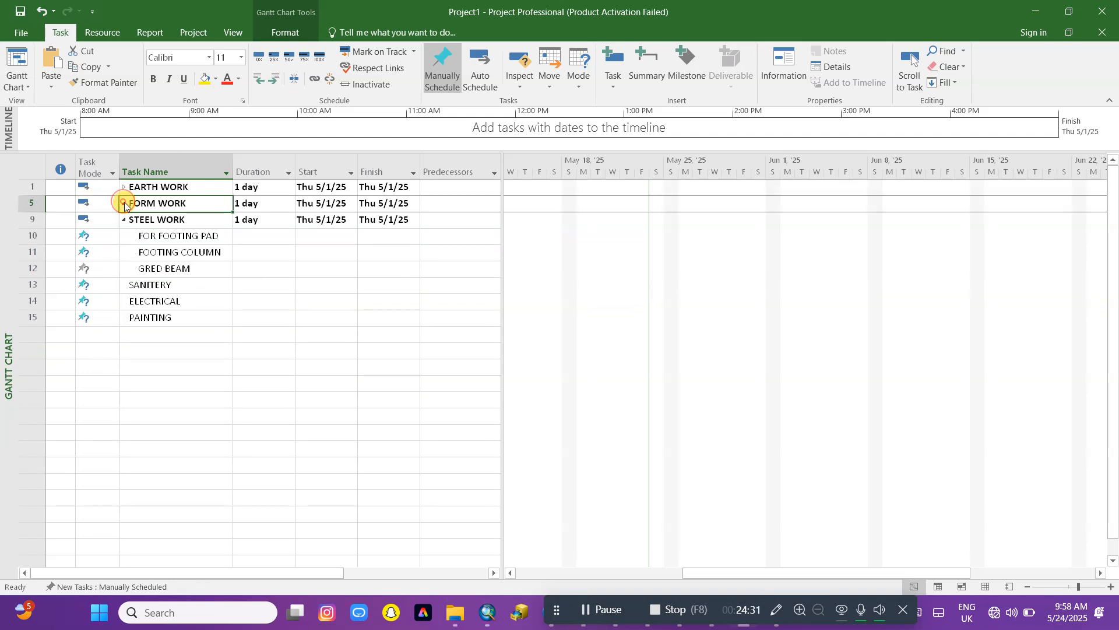
click(128, 219)
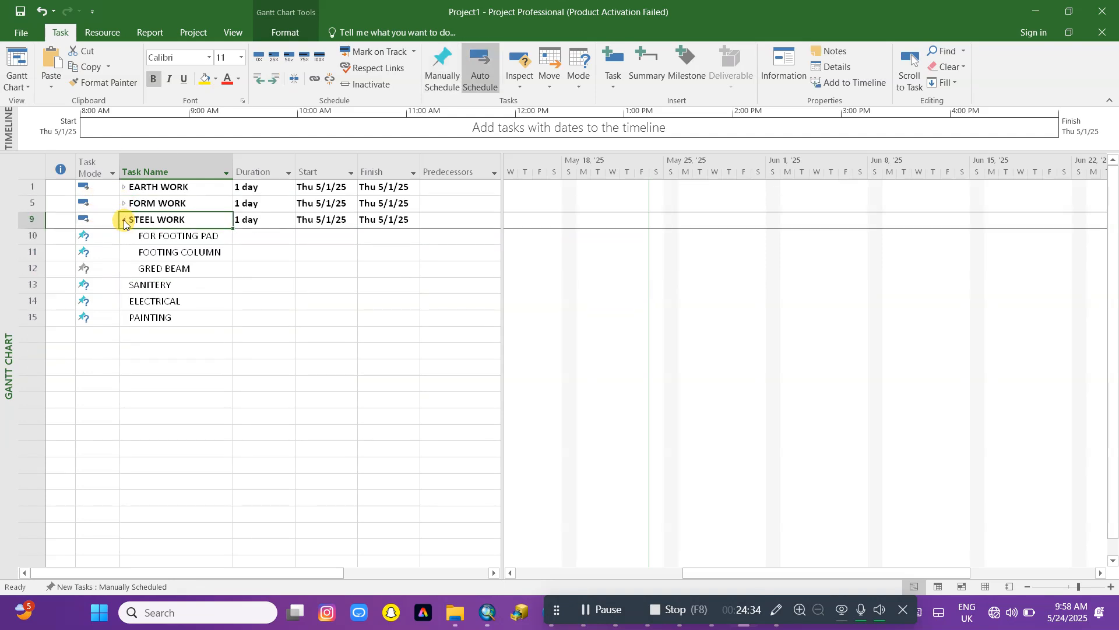
click(124, 221)
click(135, 235)
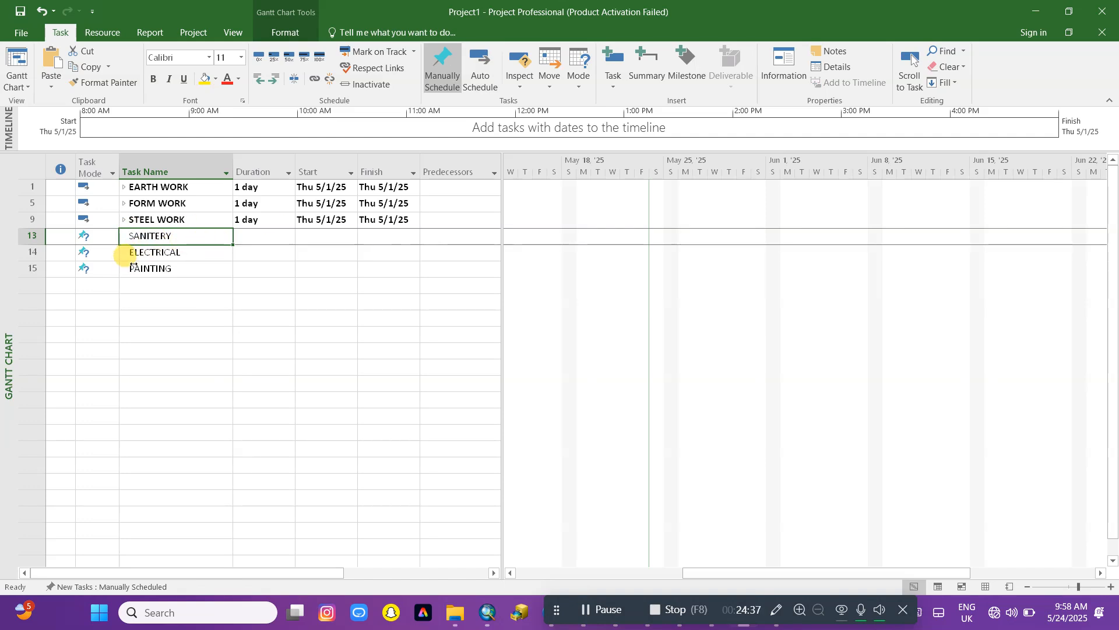
click(163, 251)
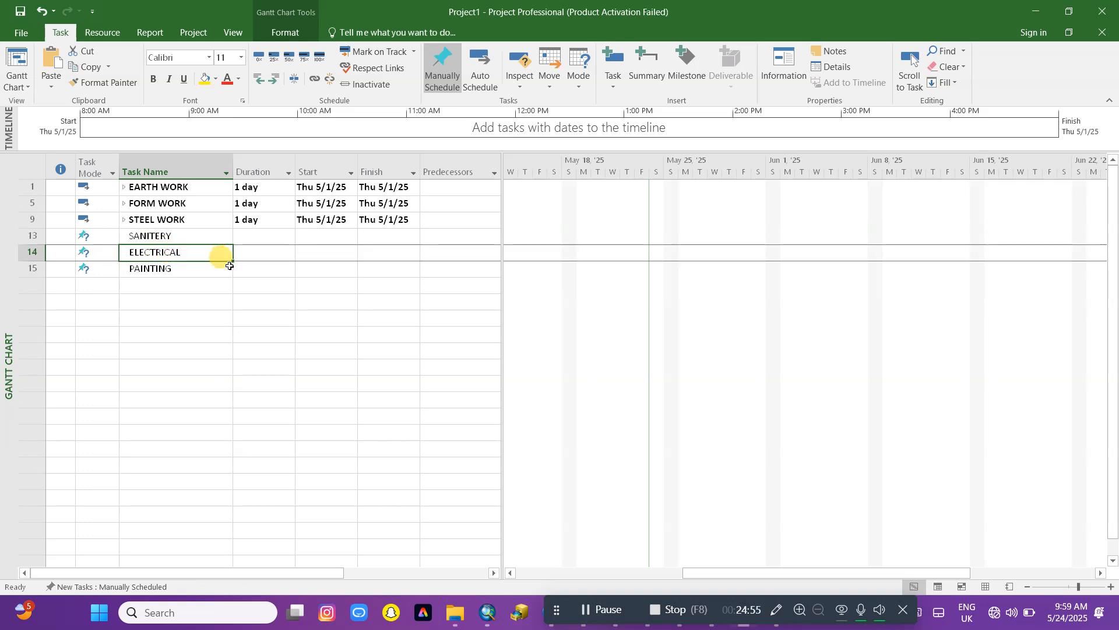
click(169, 268)
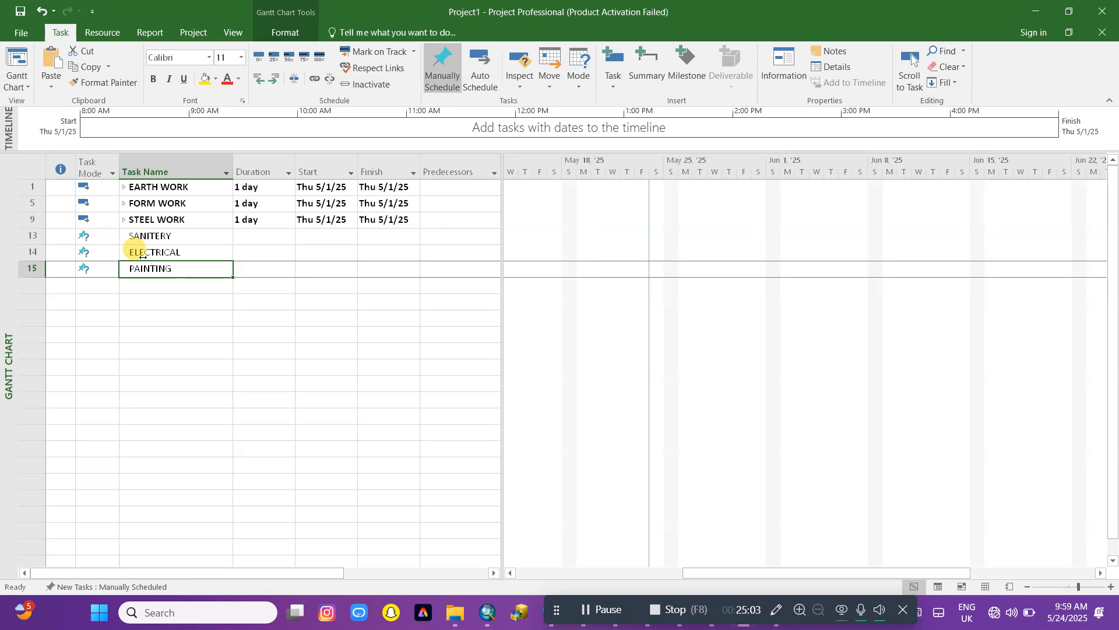
Step: Expand the EARTH WORK, FORM WORK and STEEL WORK summary tasks to show their subtasks
click(125, 188)
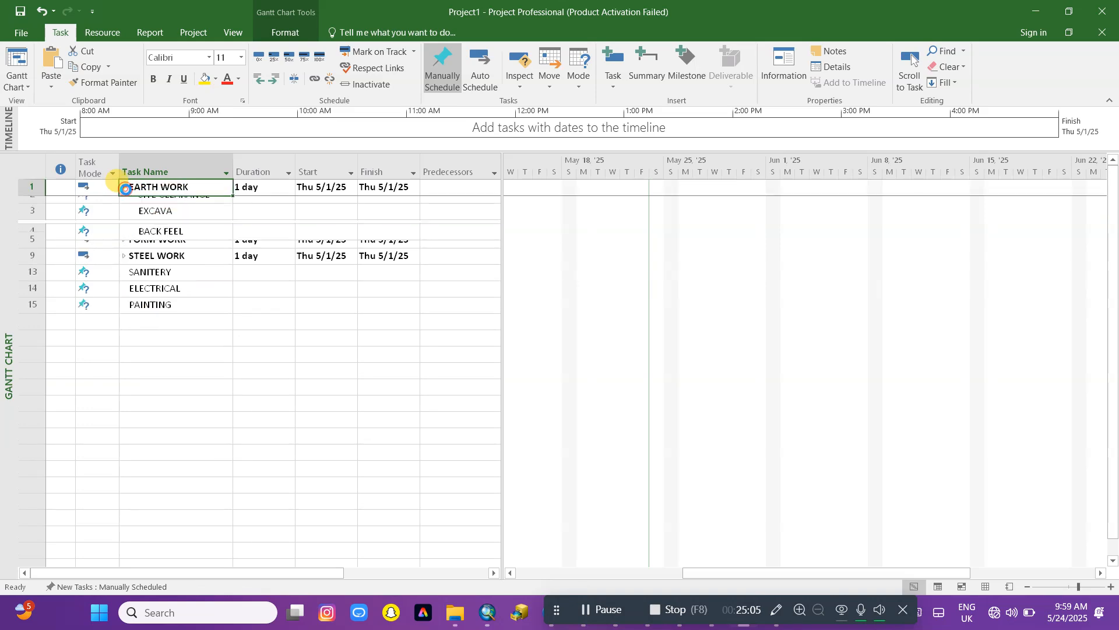
click(124, 254)
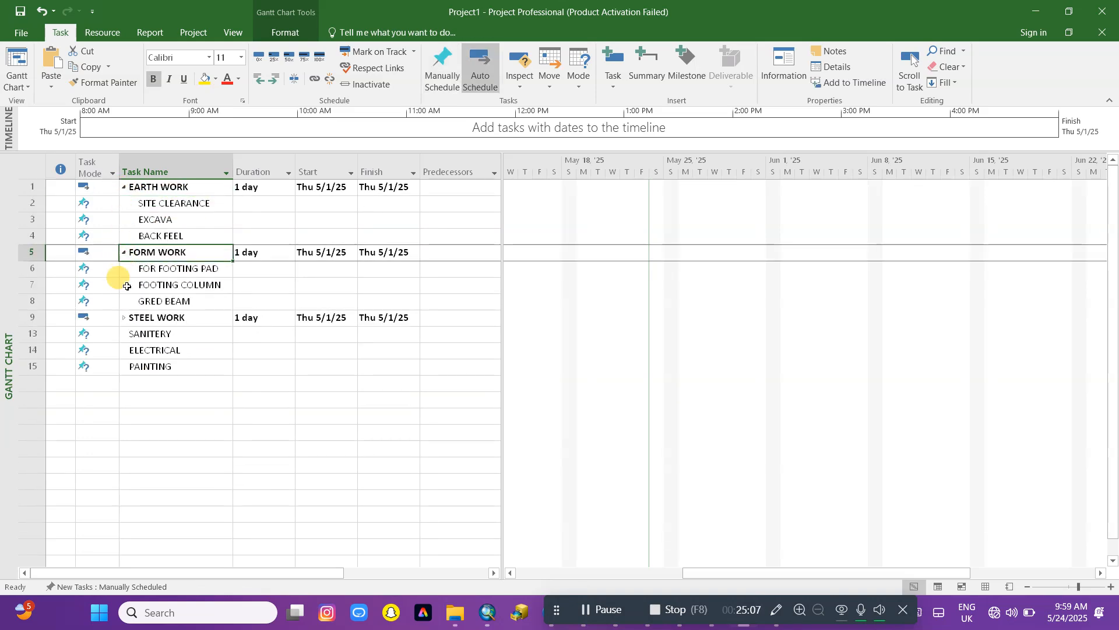
click(125, 318)
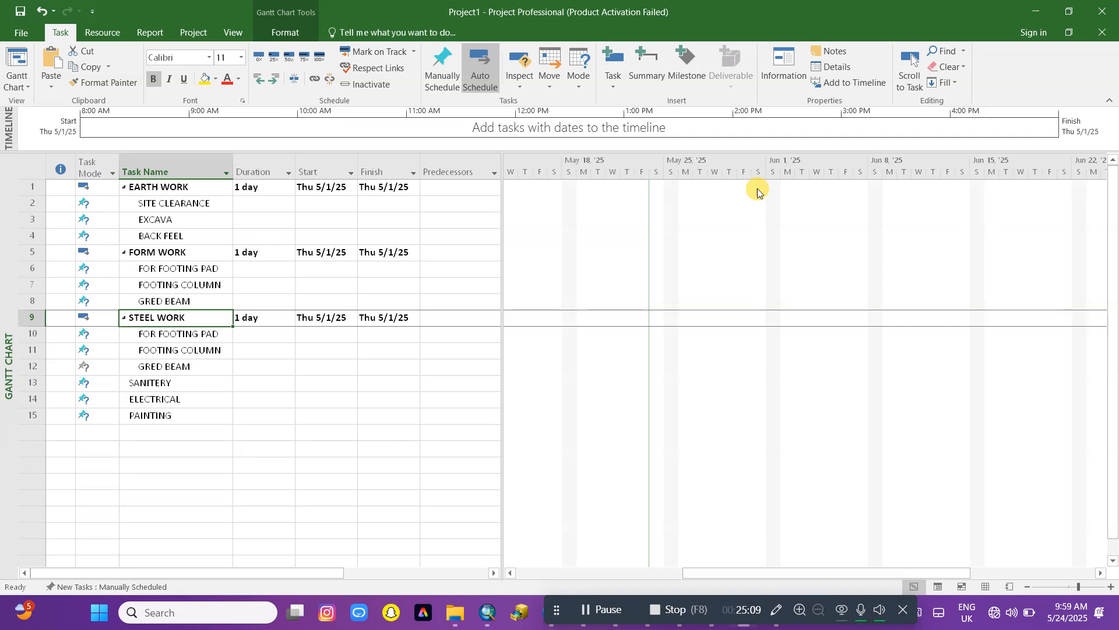
click(182, 251)
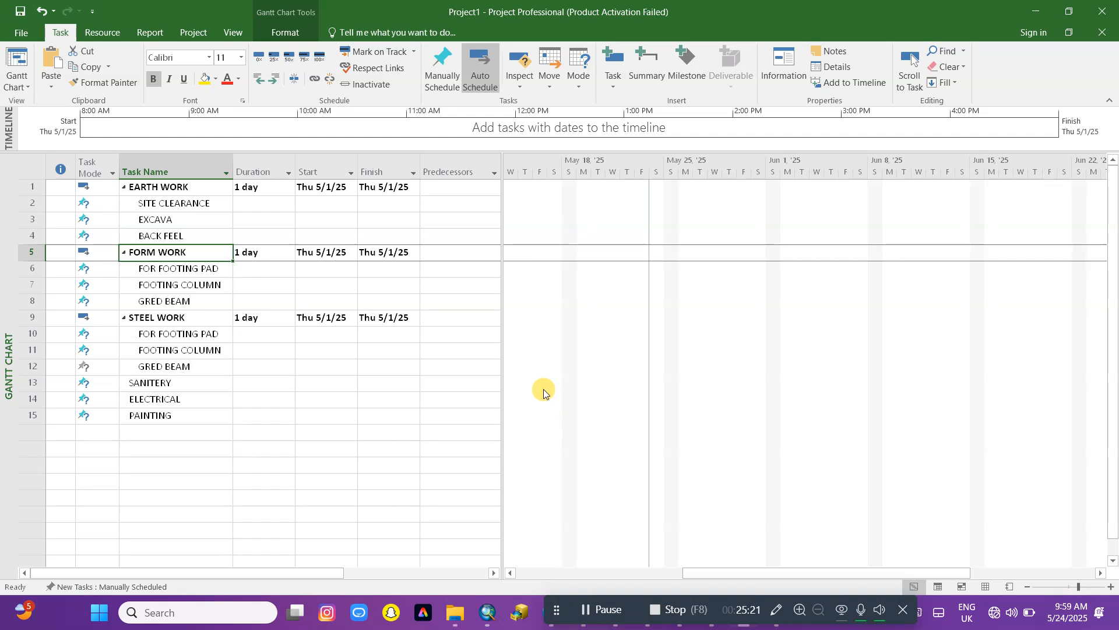
Step: Set the duration of the EARTH WORK summary task to 20 days
click(265, 190)
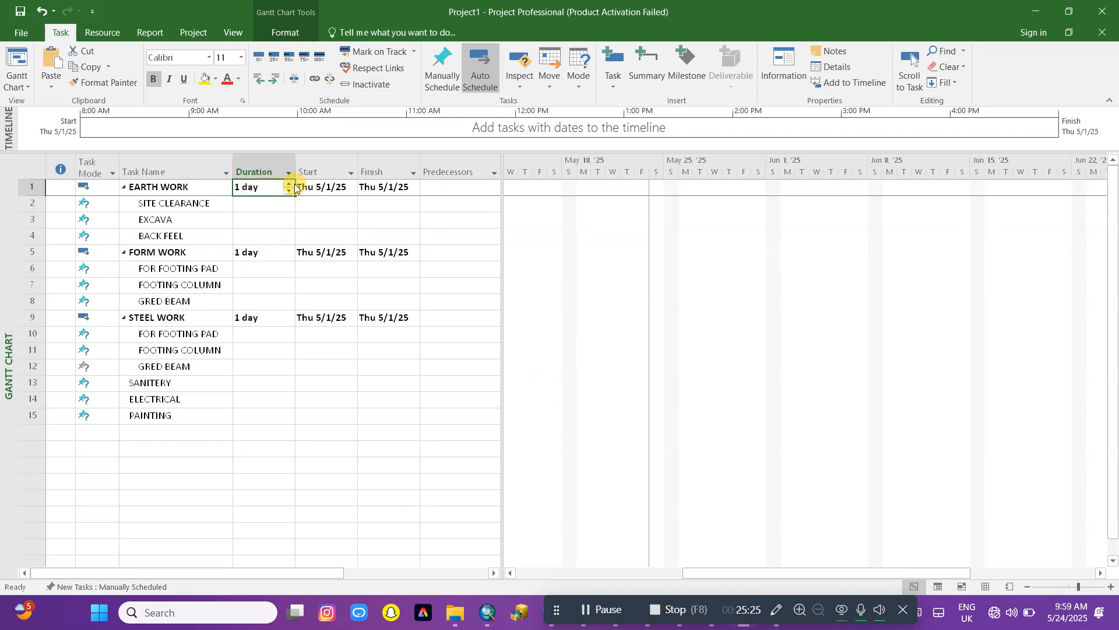
click(290, 183)
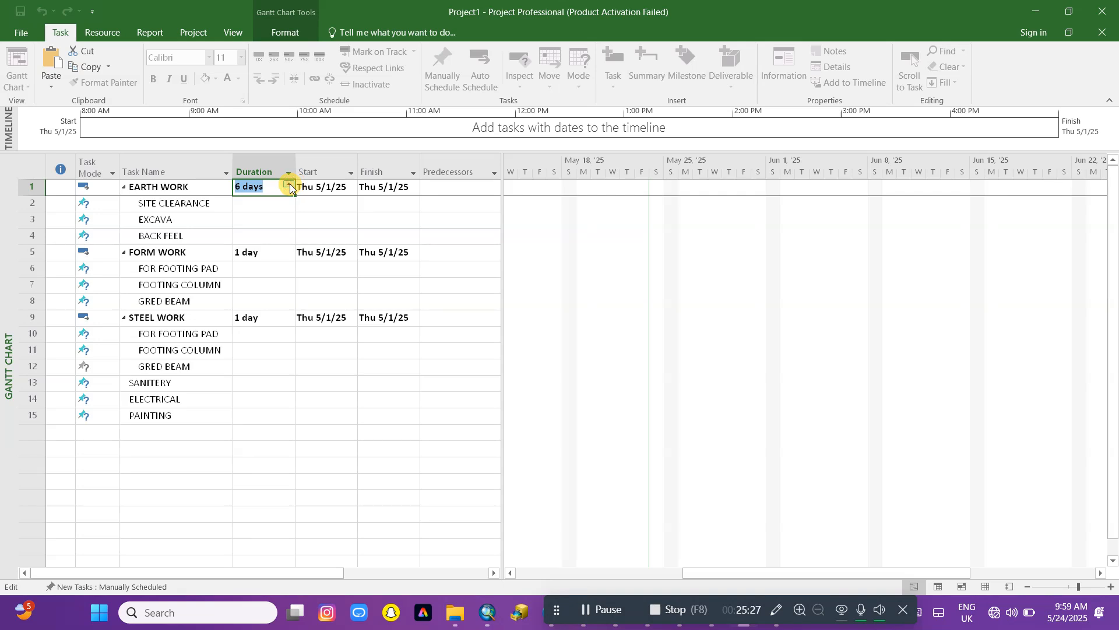
click(290, 185)
click(290, 184)
click(290, 184)
click(290, 184)
click(289, 184)
key(Return)
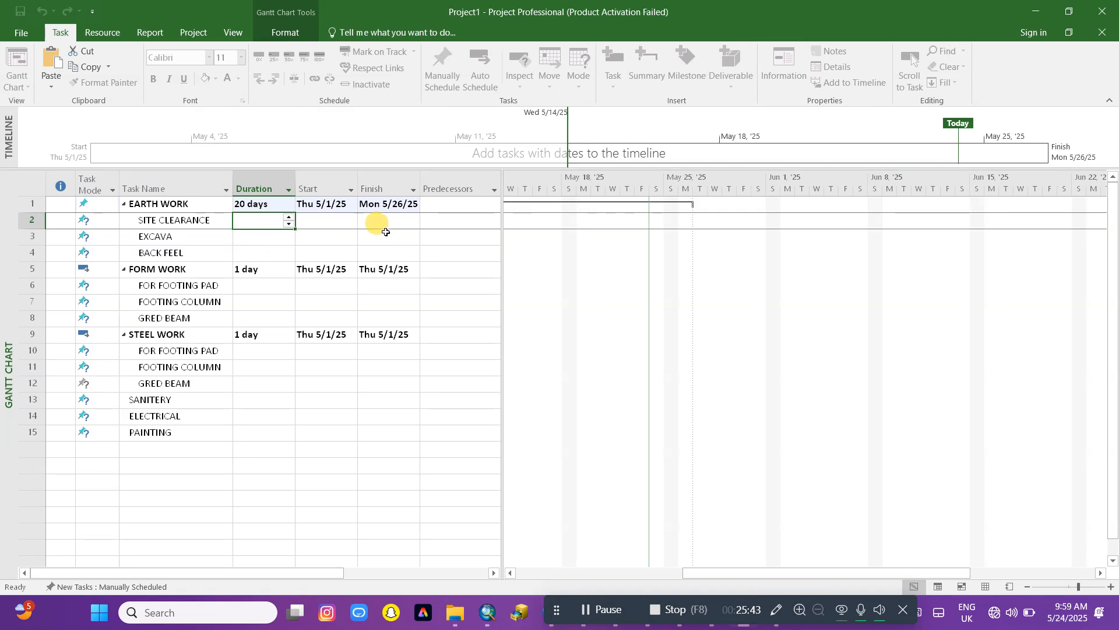
click(400, 233)
Step: Set the duration of the SITE CLEARANCE subtask to 2 days, leaving its start date empty
click(263, 220)
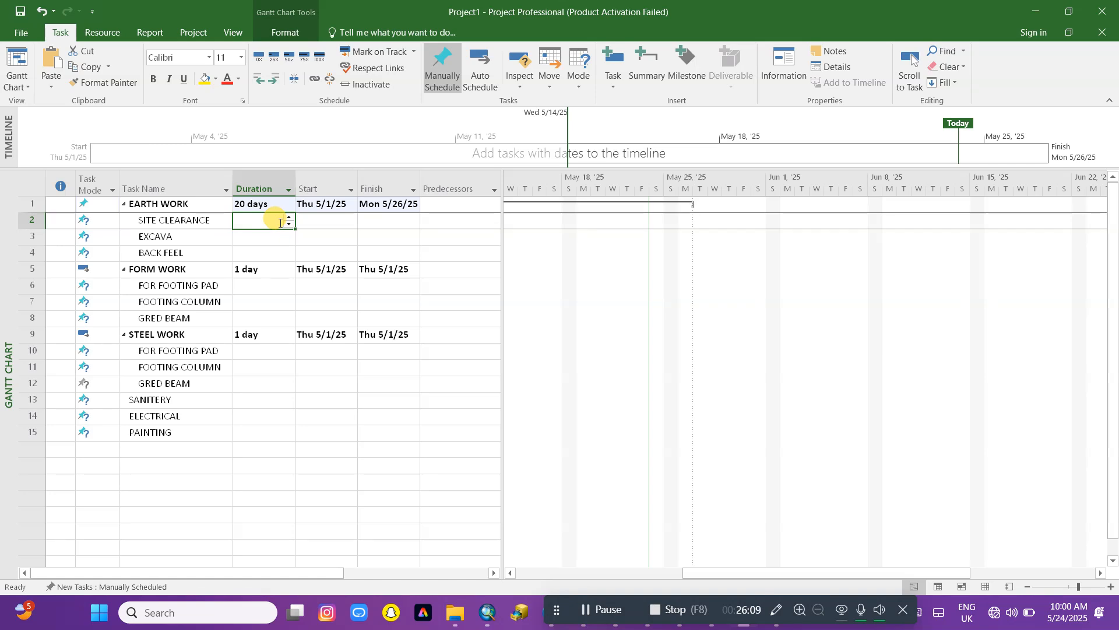
click(315, 221)
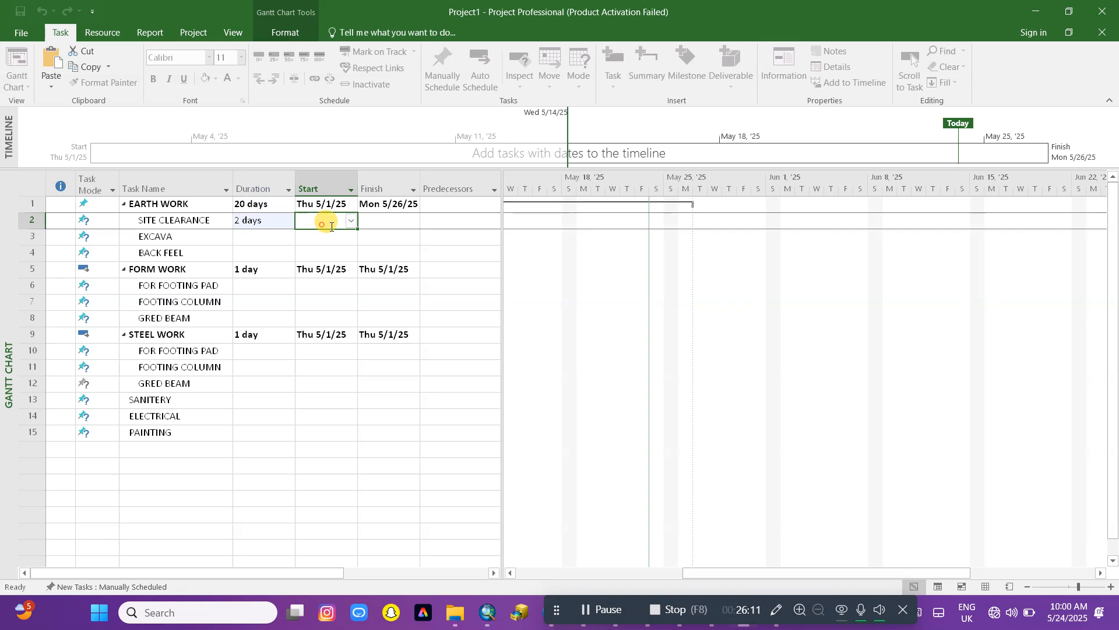
click(352, 222)
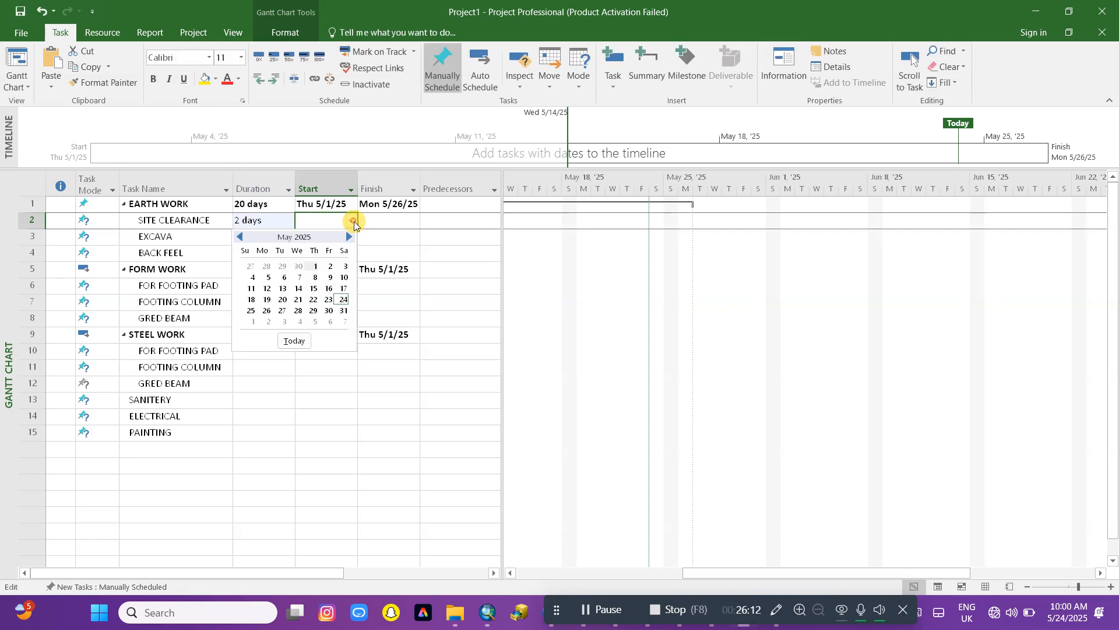
click(250, 226)
Step: Set the duration of EXCAVA to 16 days and of BACK FEEL to 2 days
click(251, 236)
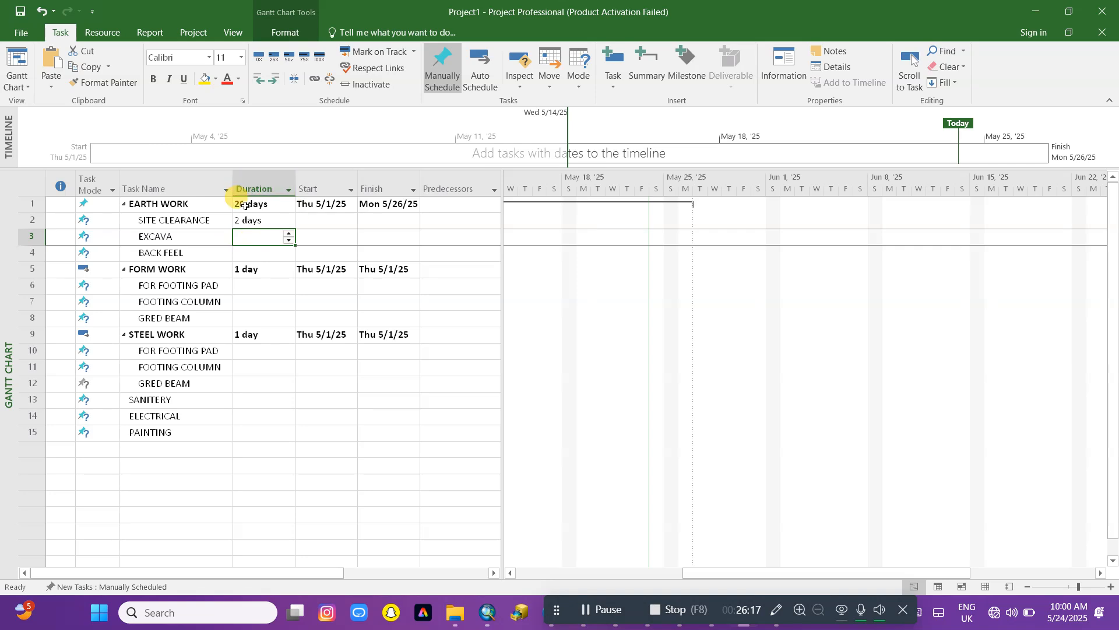
text(1)
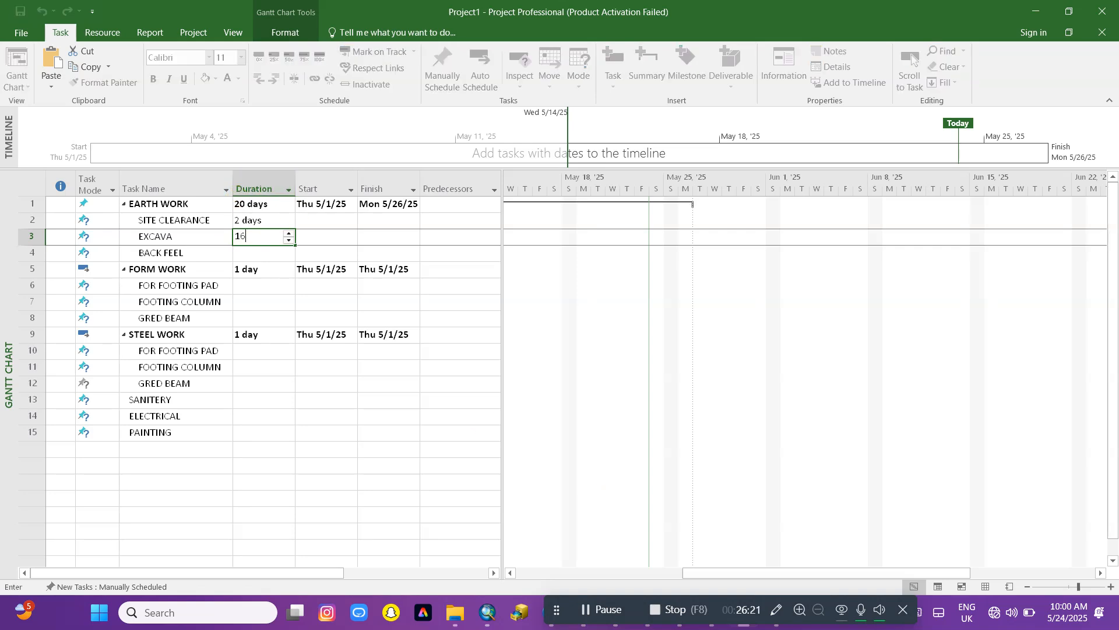
text(6)
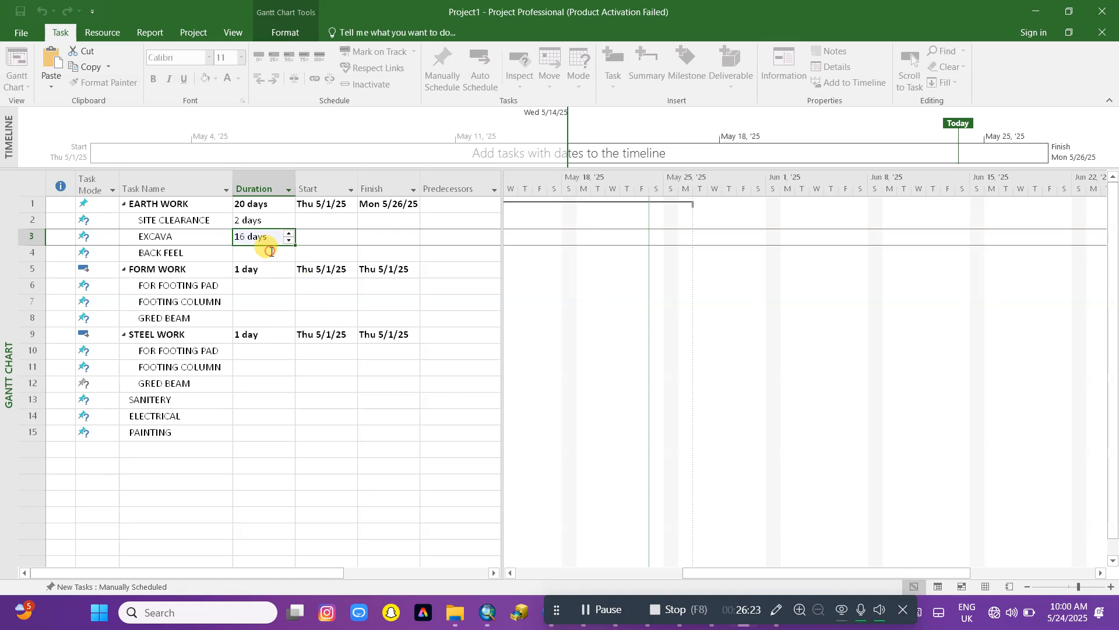
click(272, 251)
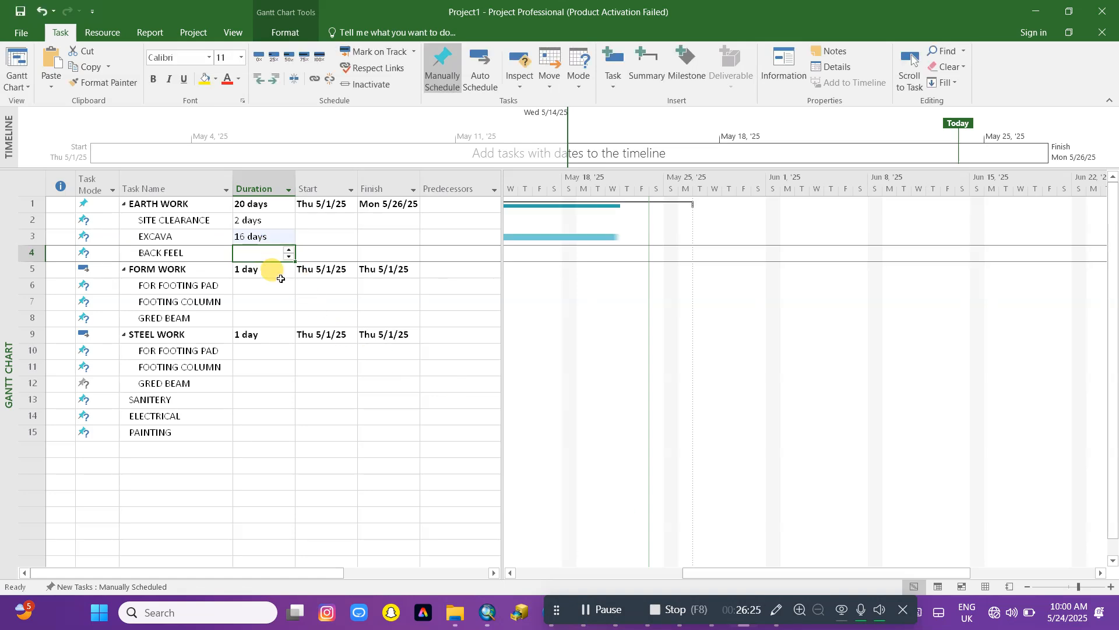
click(289, 248)
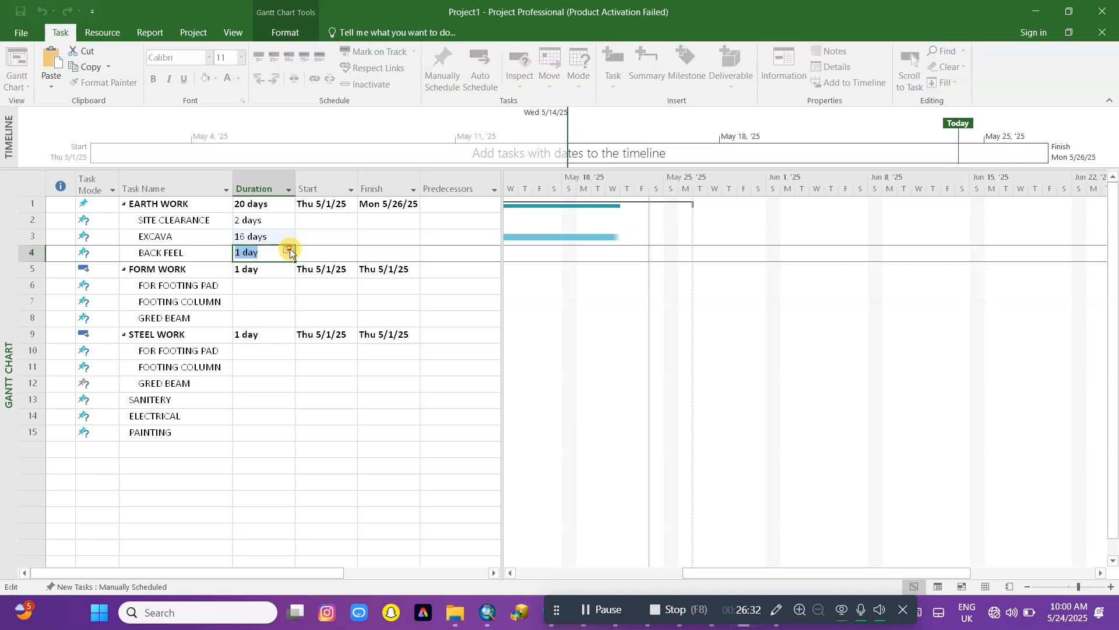
click(267, 268)
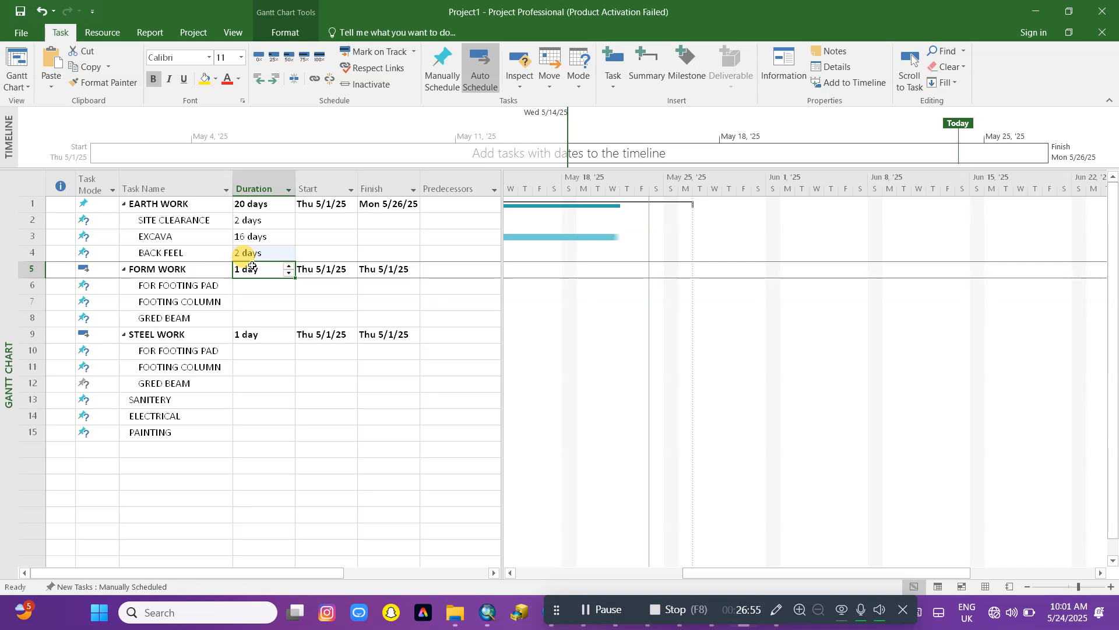
click(254, 237)
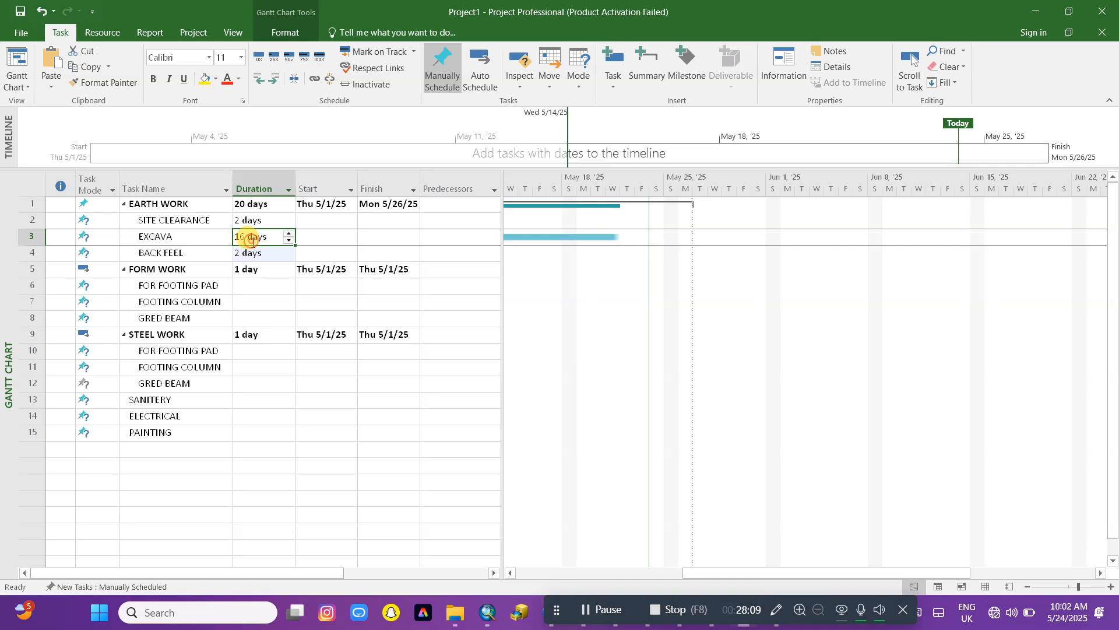
key(alt+F4)
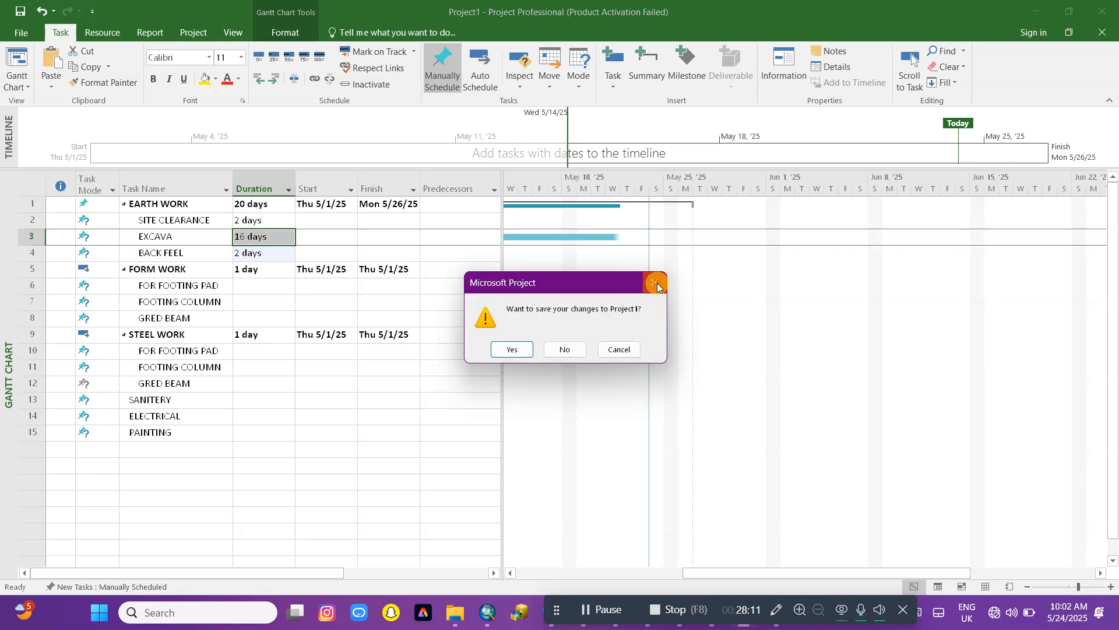
click(654, 283)
Step: Set the start date of SITE CLEARANCE to Fri 5/2/25
click(259, 220)
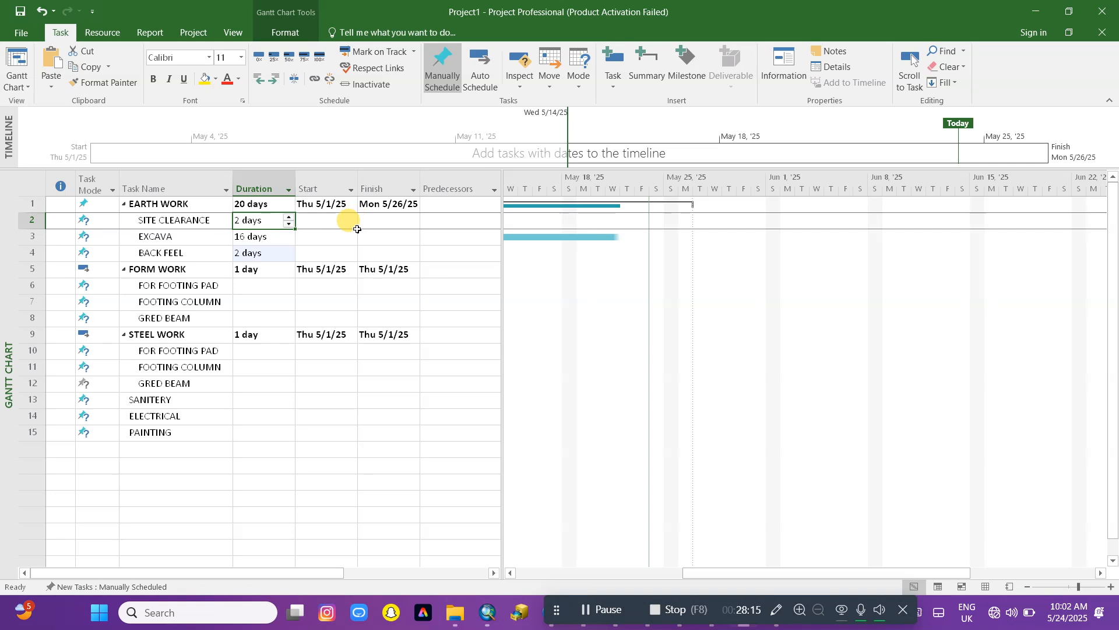
click(320, 219)
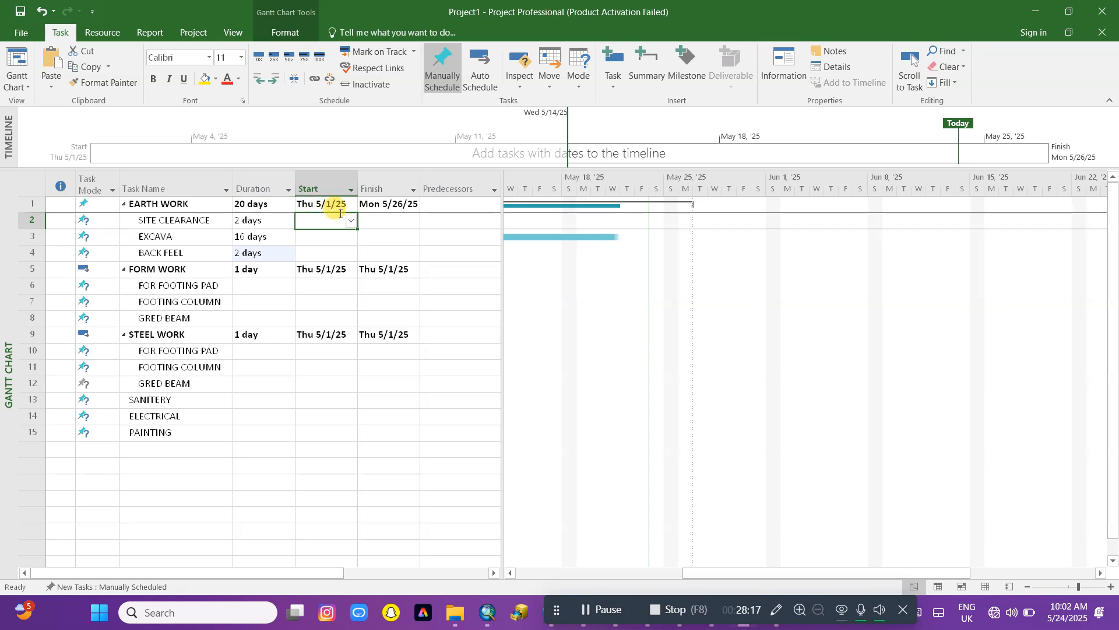
click(349, 220)
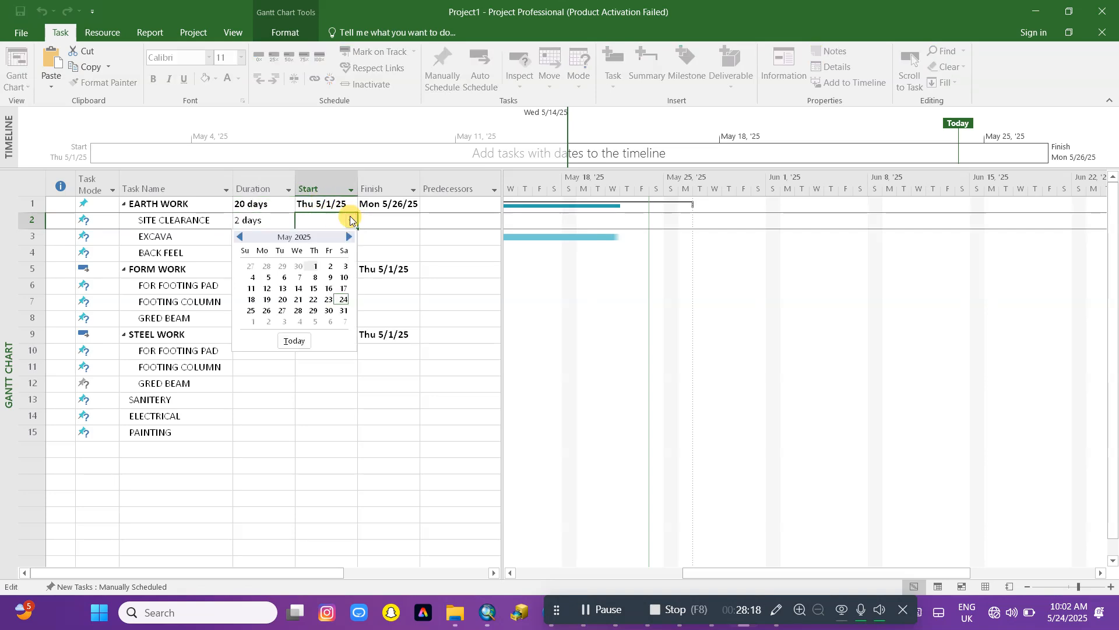
click(330, 266)
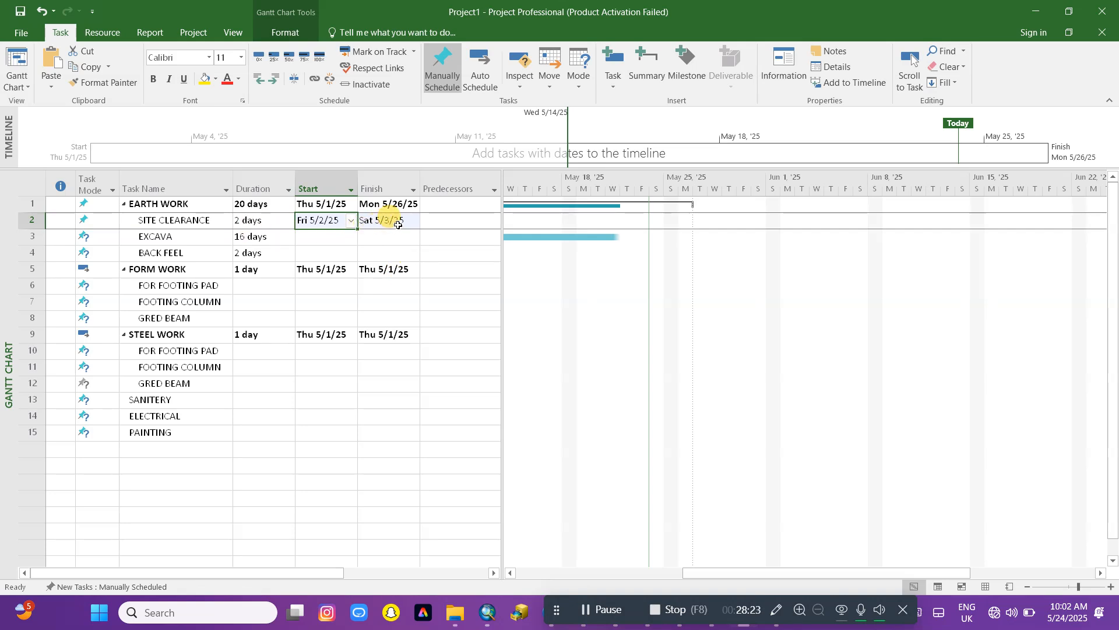
Step: Set the start date of EXCAVA to Fri 5/2/25
click(323, 234)
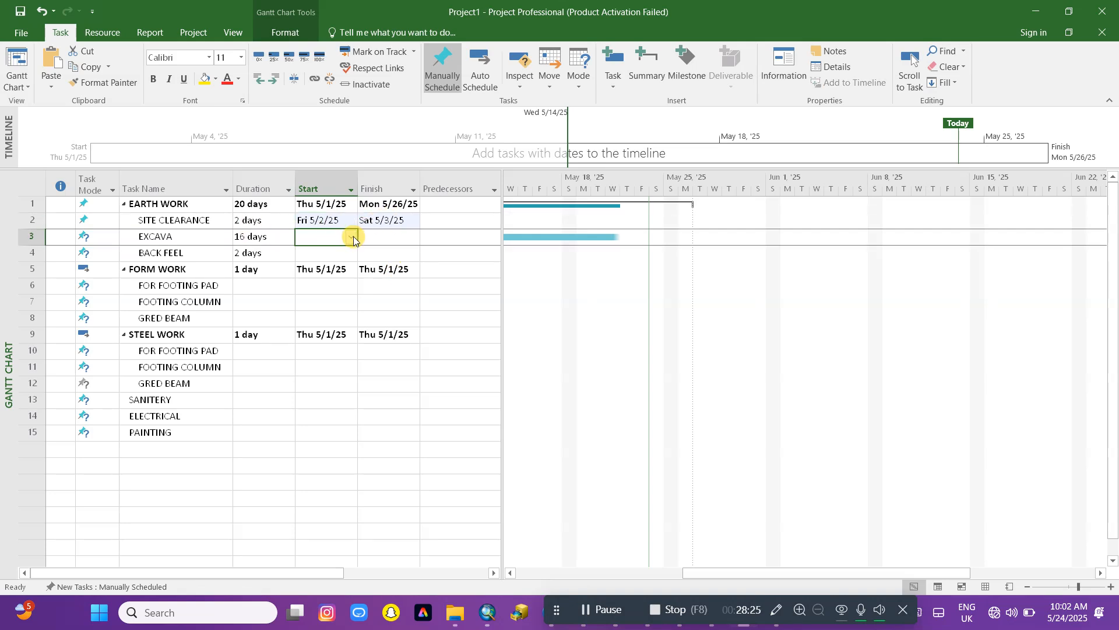
click(353, 236)
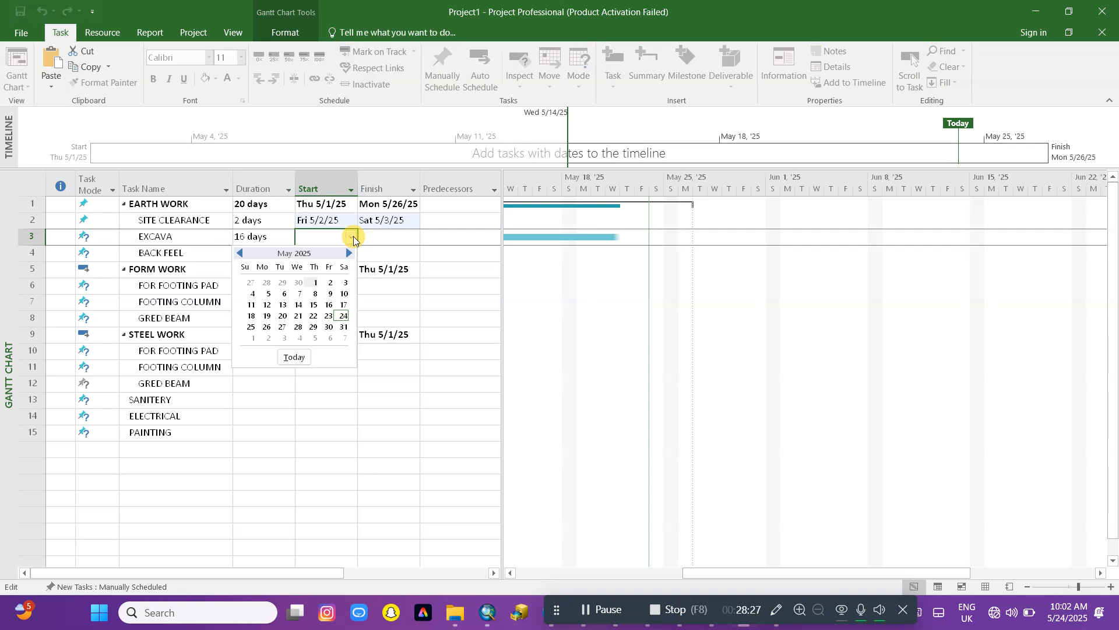
click(330, 283)
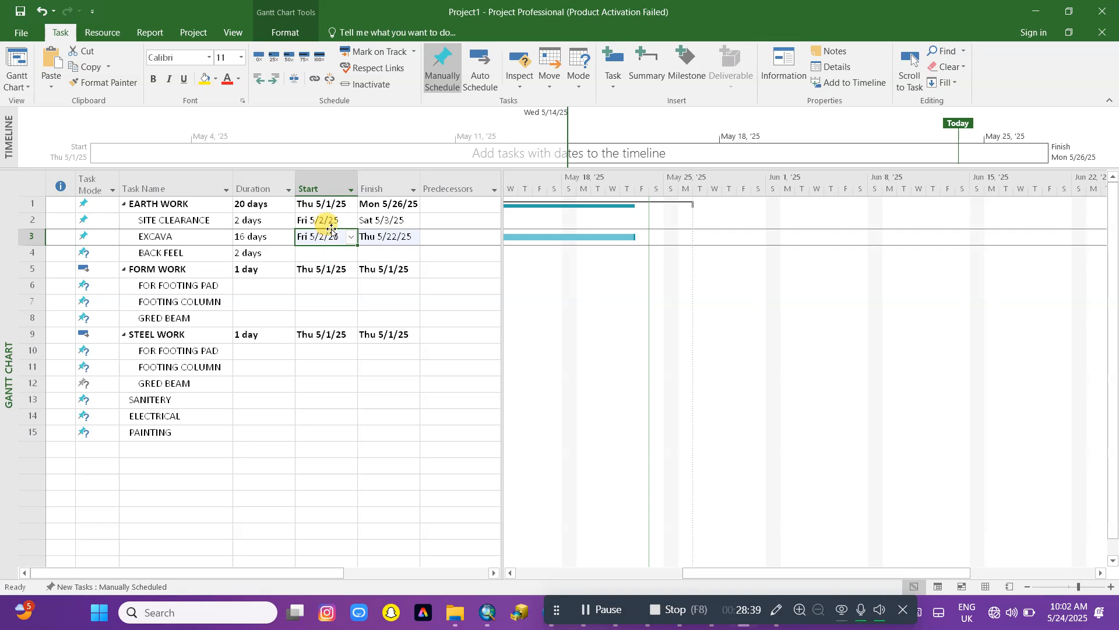
Step: Change the start date of EXCAVA to Sun 5/4/25
click(350, 237)
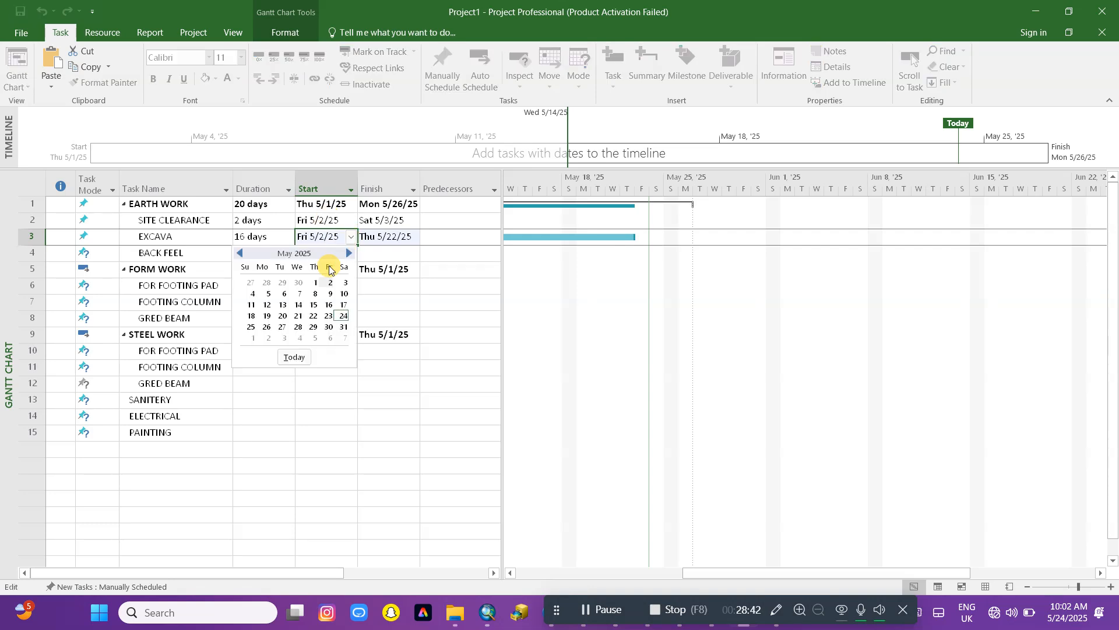
key(Escape)
click(254, 293)
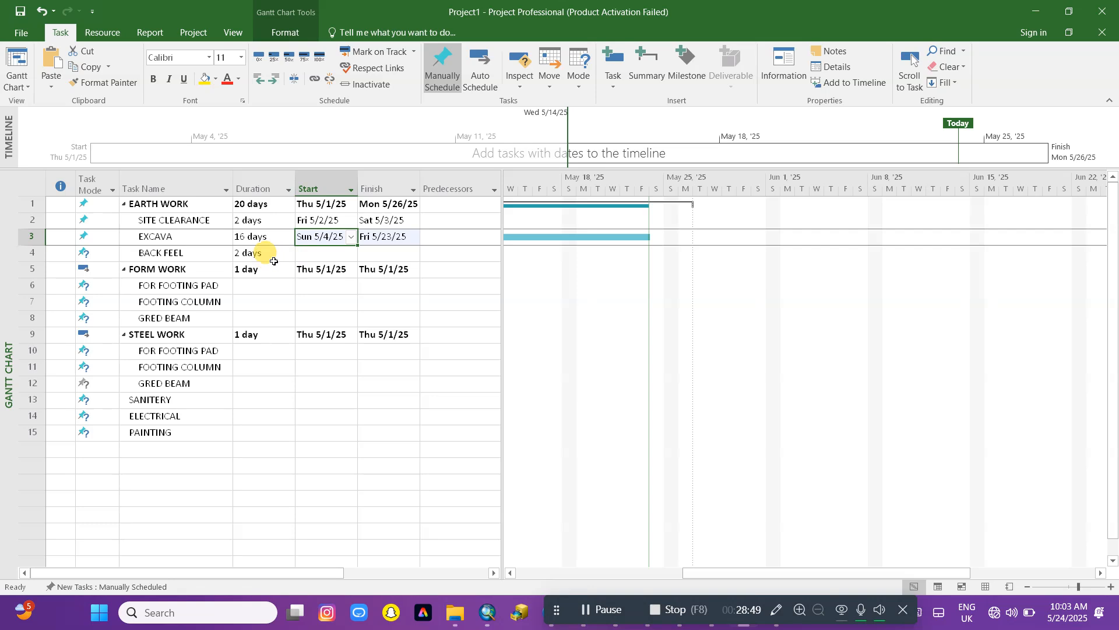
Step: Change the start date of SITE CLEARANCE to Thu 5/1/25
click(350, 237)
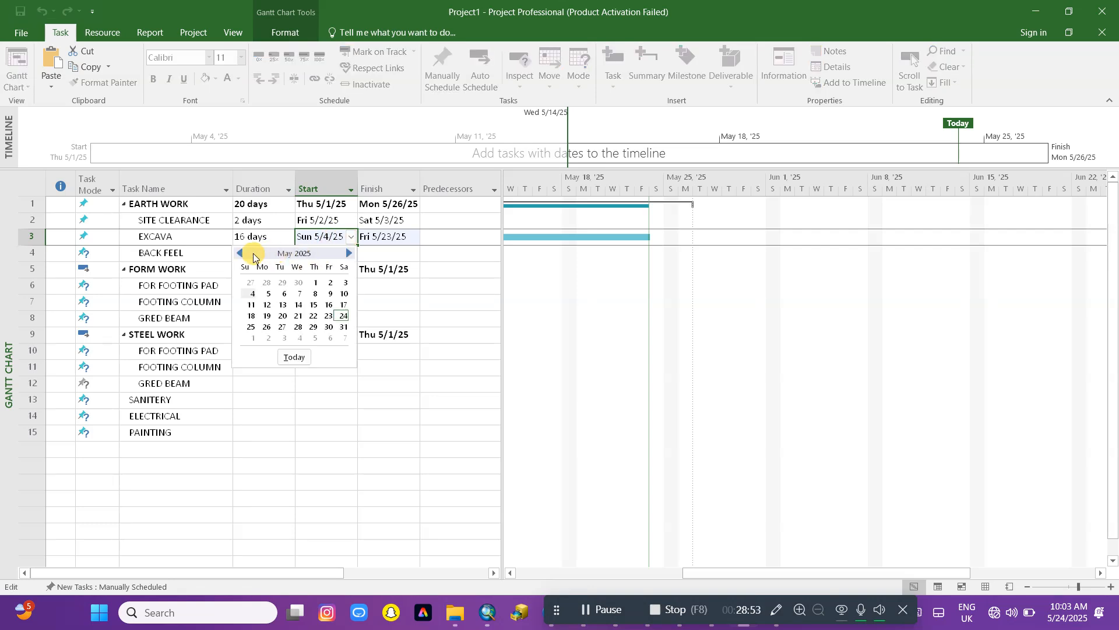
click(325, 223)
click(346, 237)
click(348, 238)
click(330, 220)
click(331, 219)
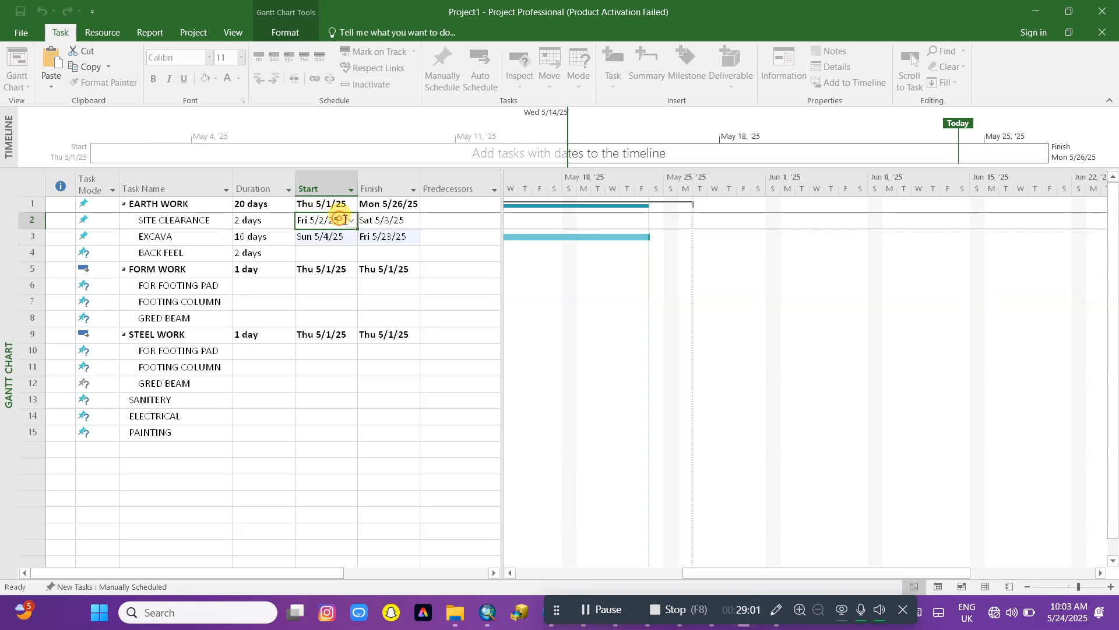
click(350, 220)
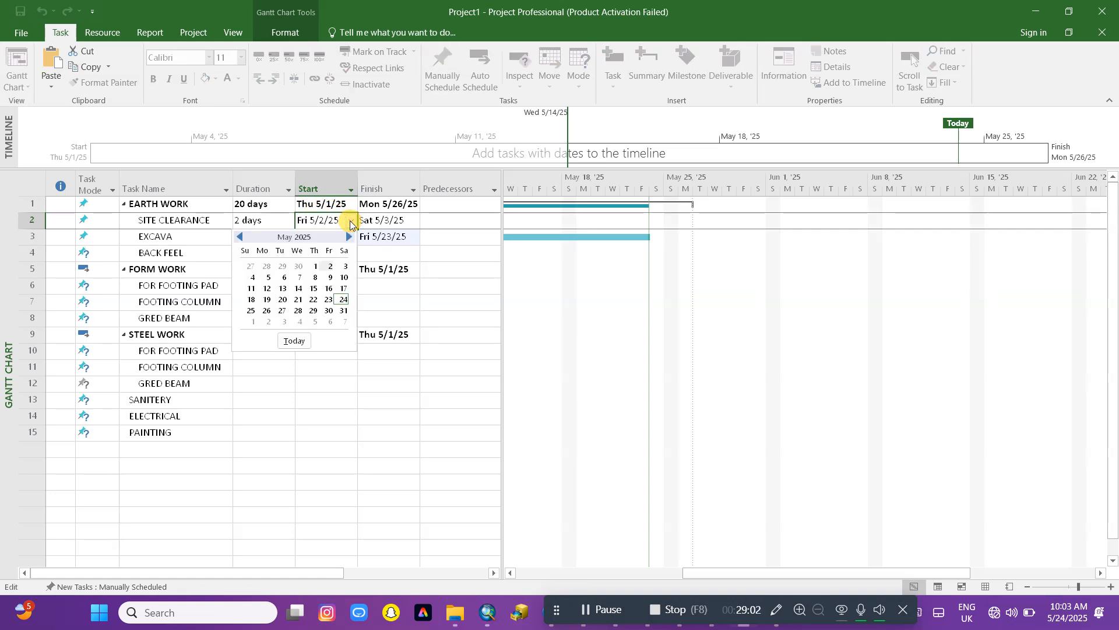
click(316, 267)
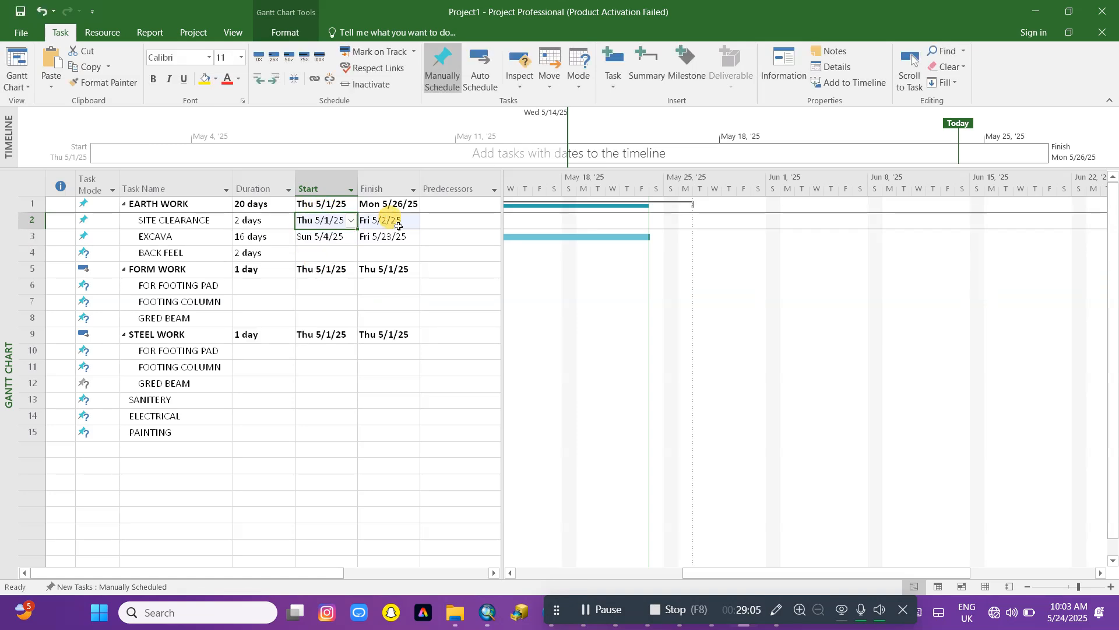
Step: Change the start date of EXCAVA to Sat 5/3/25 and check the task bars in the Gantt chart
click(335, 236)
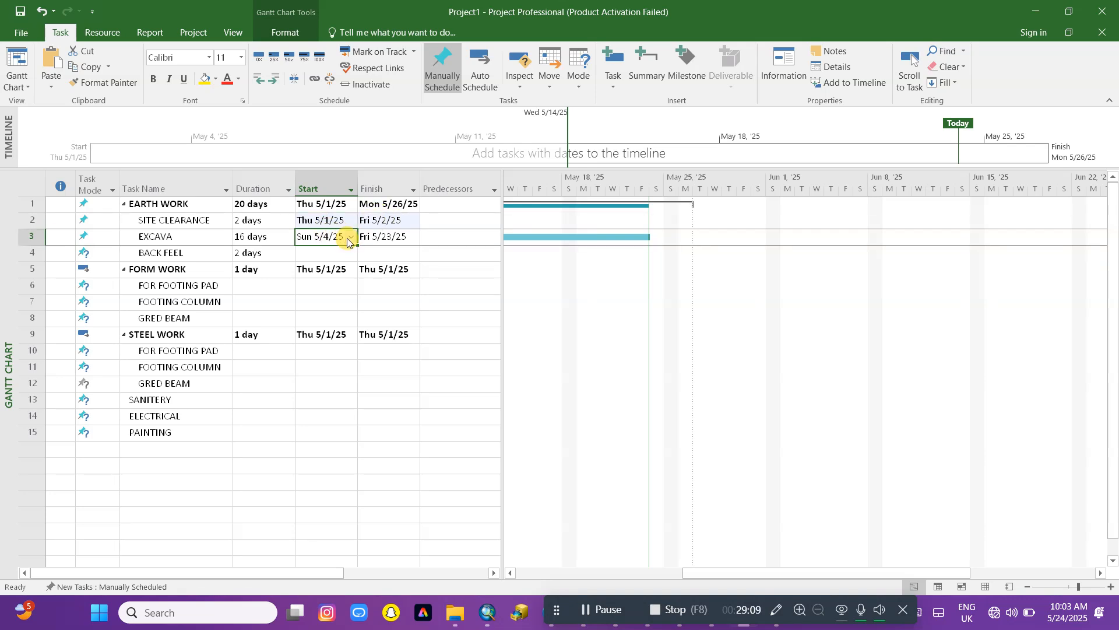
click(349, 236)
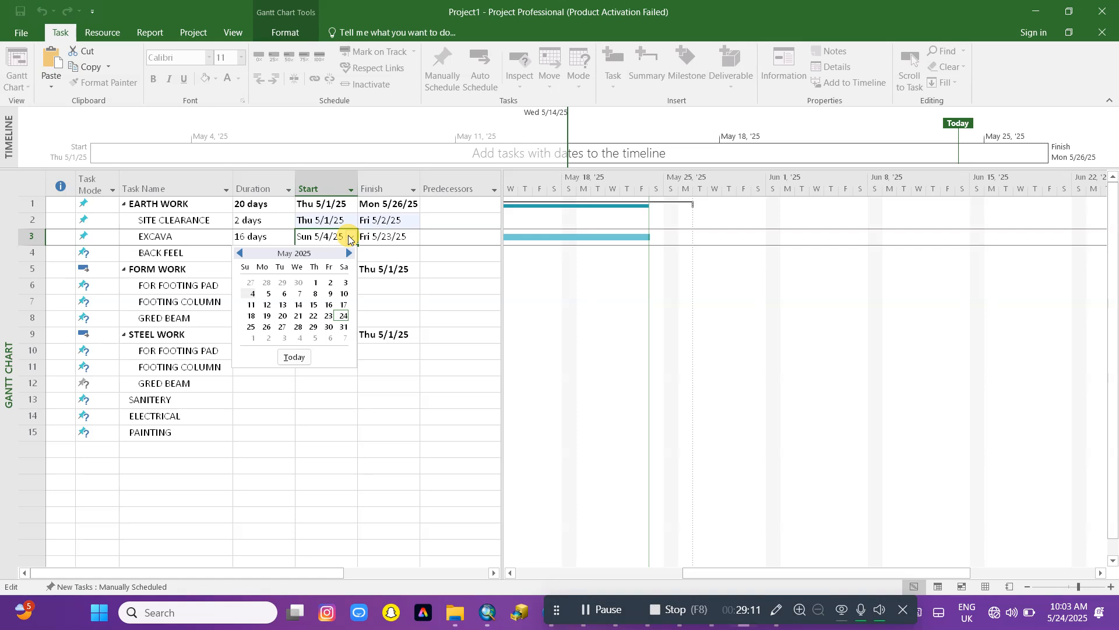
click(346, 283)
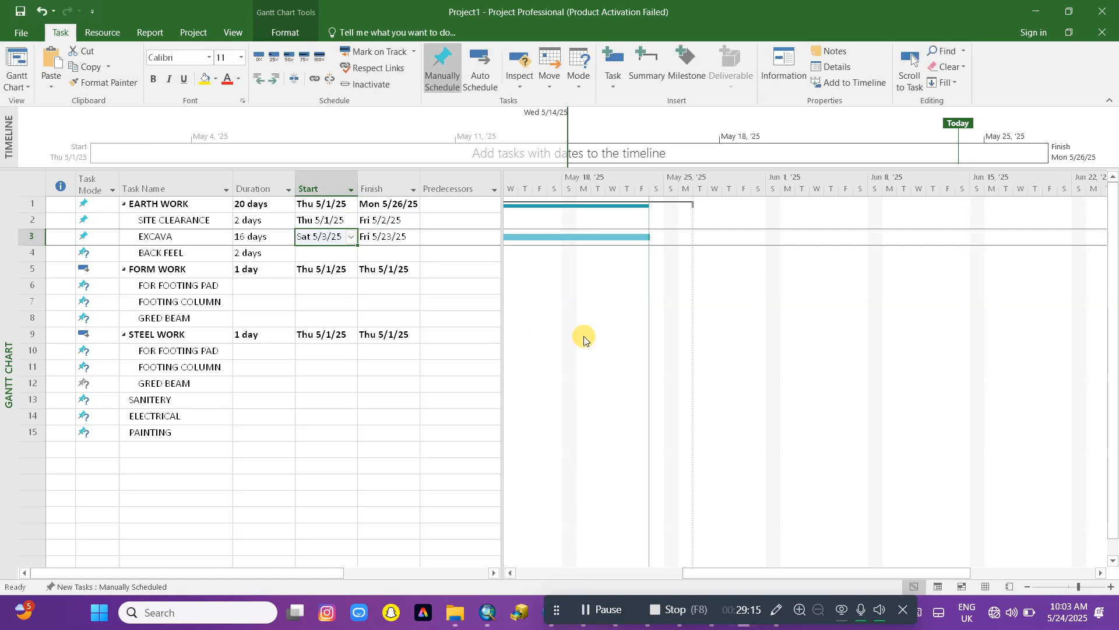
drag(765, 571, 590, 561)
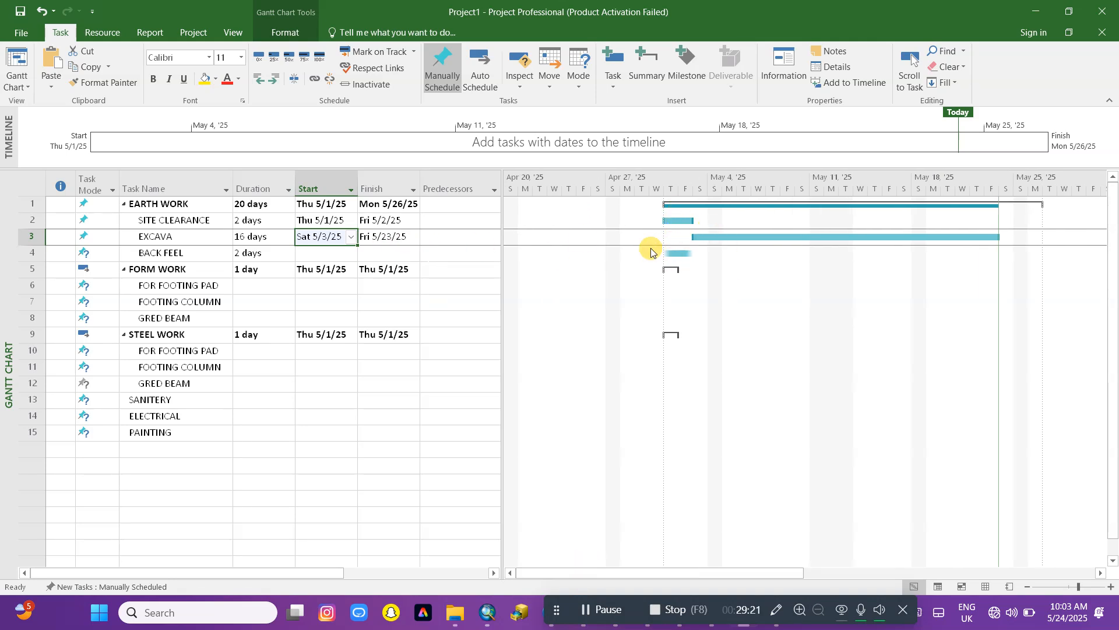
Step: Set the start date of BACK FEEL to Sat 5/24/25
click(255, 251)
click(263, 252)
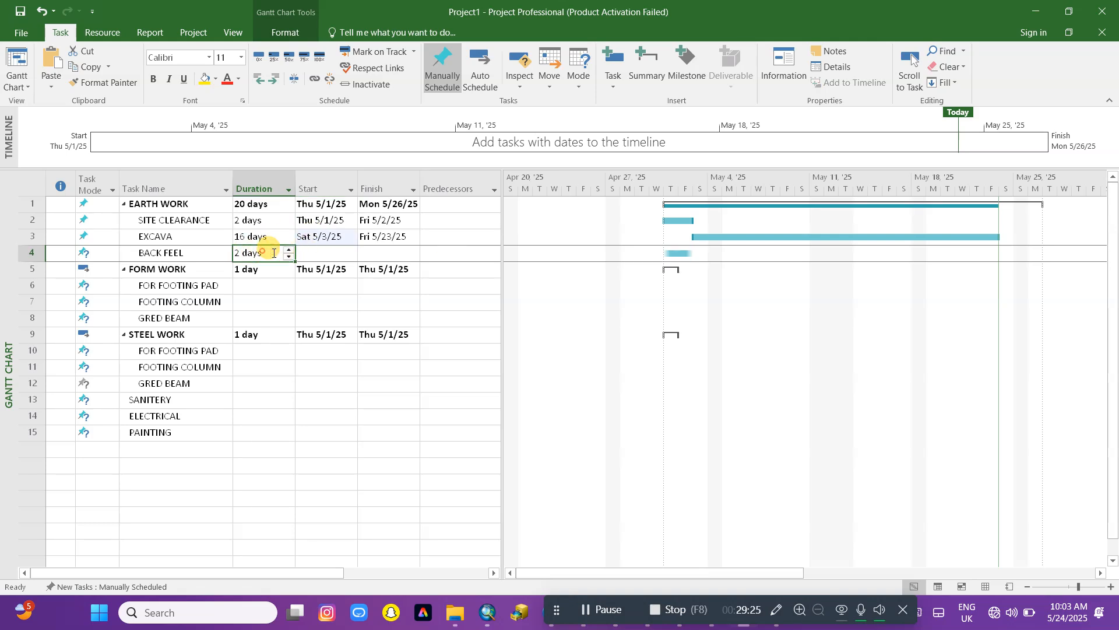
click(321, 255)
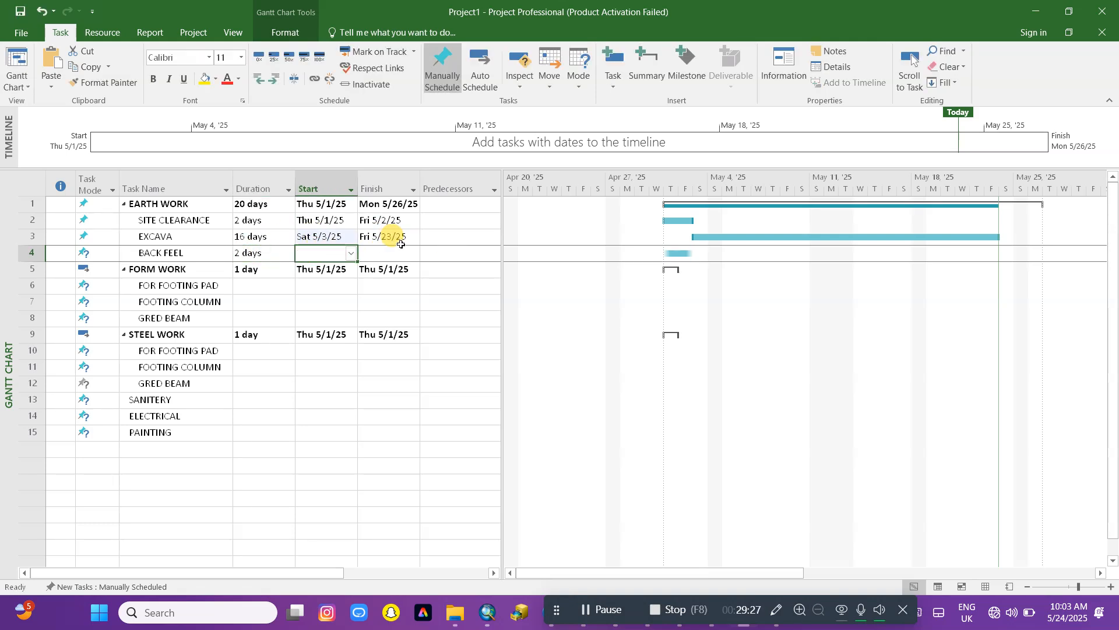
click(327, 234)
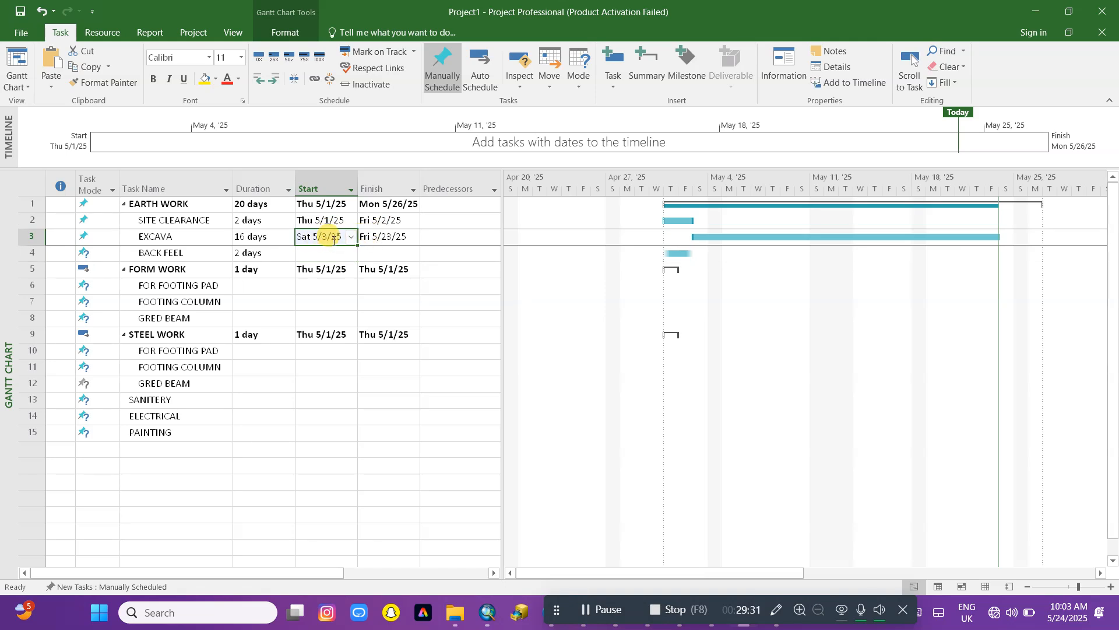
click(407, 237)
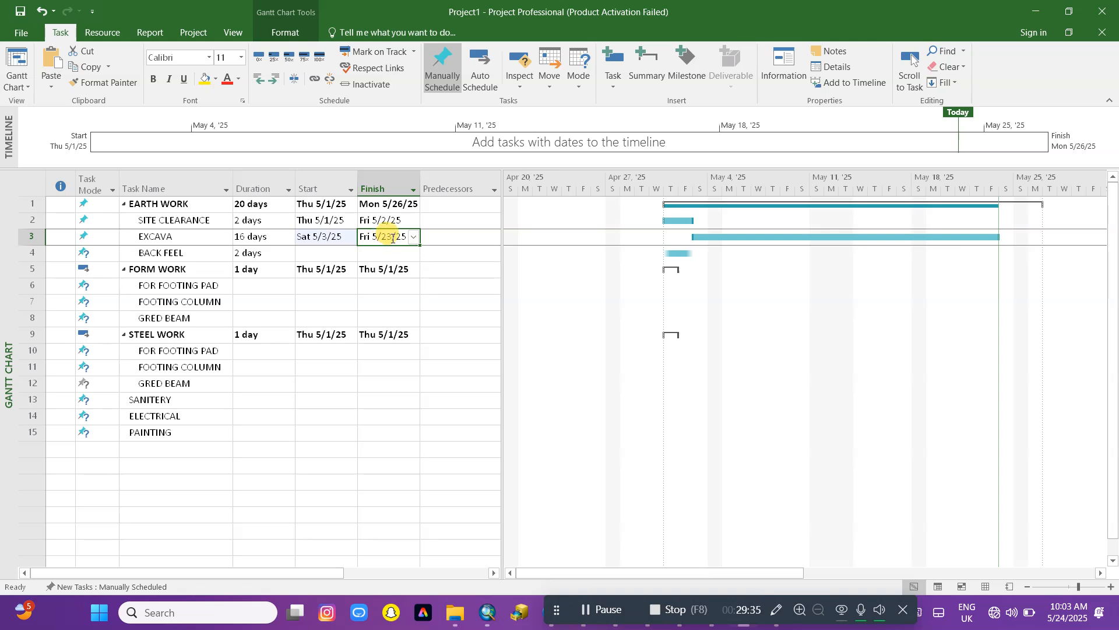
click(317, 253)
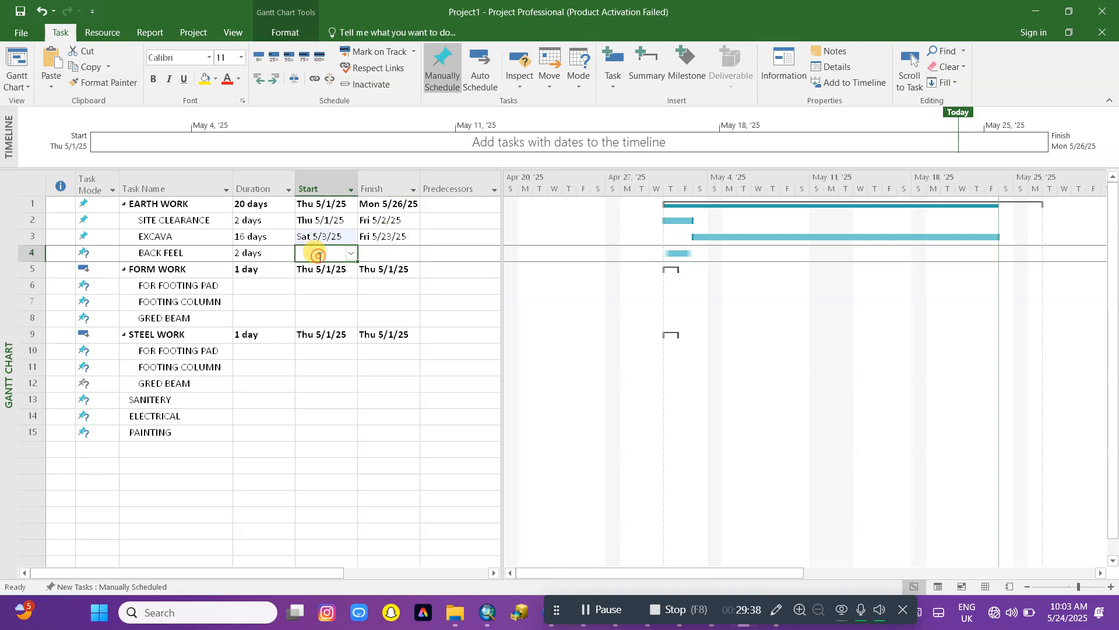
click(350, 253)
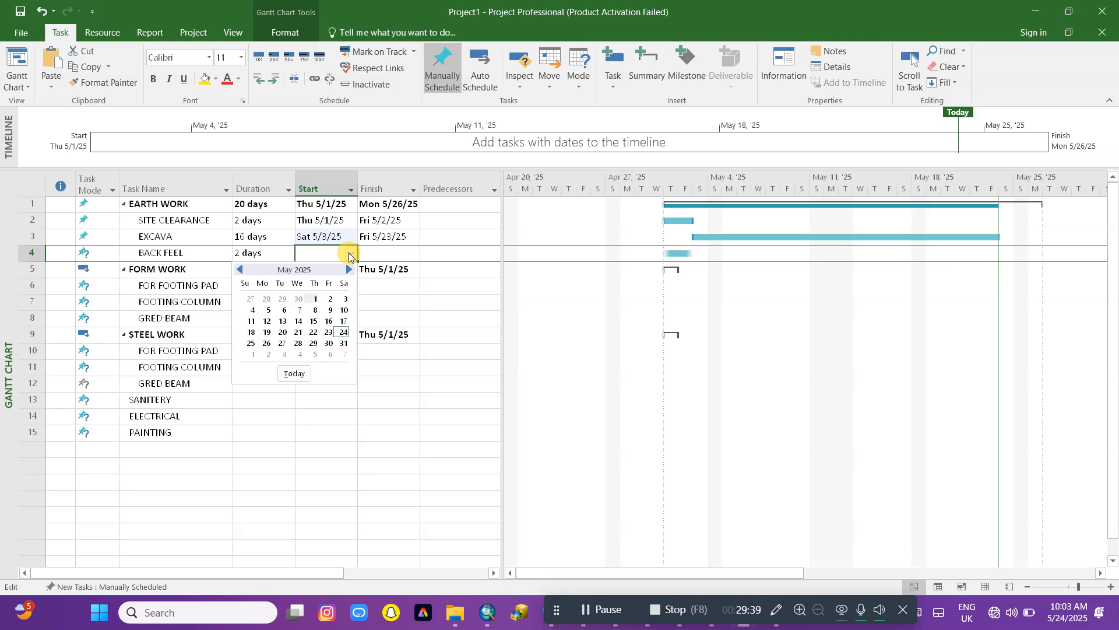
click(344, 332)
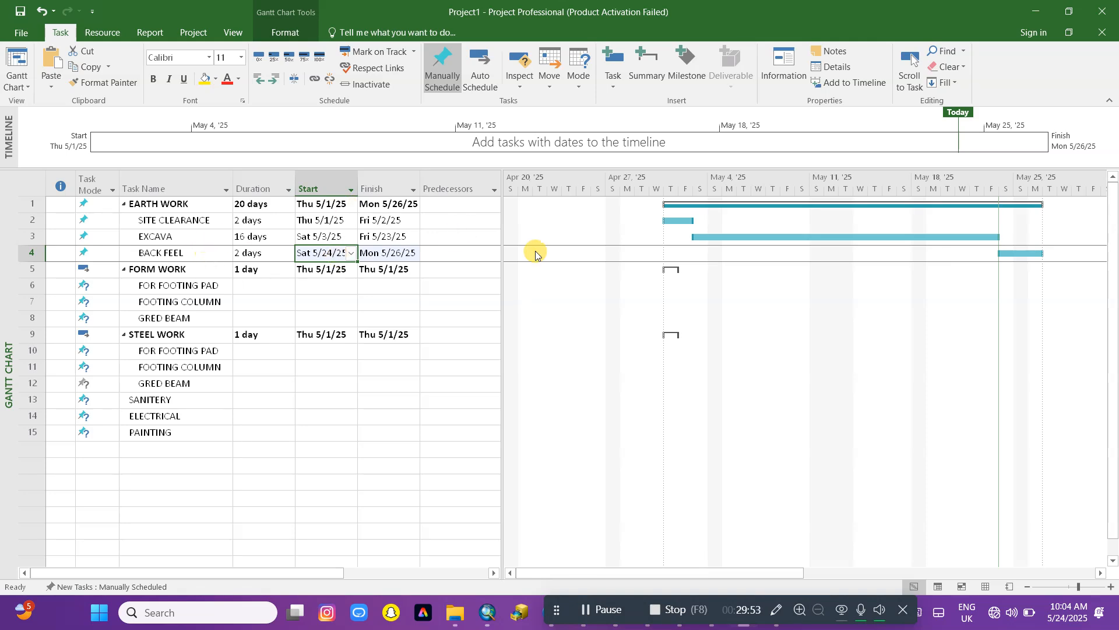
Step: Try several Gantt chart scheduling styles and apply the pink one to the task bars
click(712, 205)
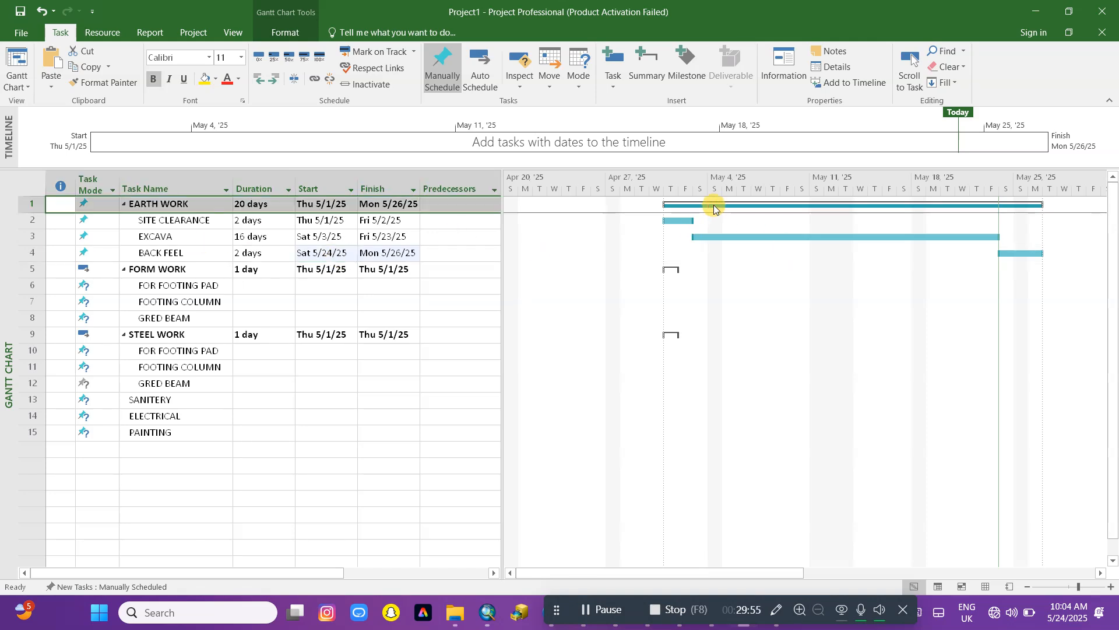
click(235, 34)
click(284, 33)
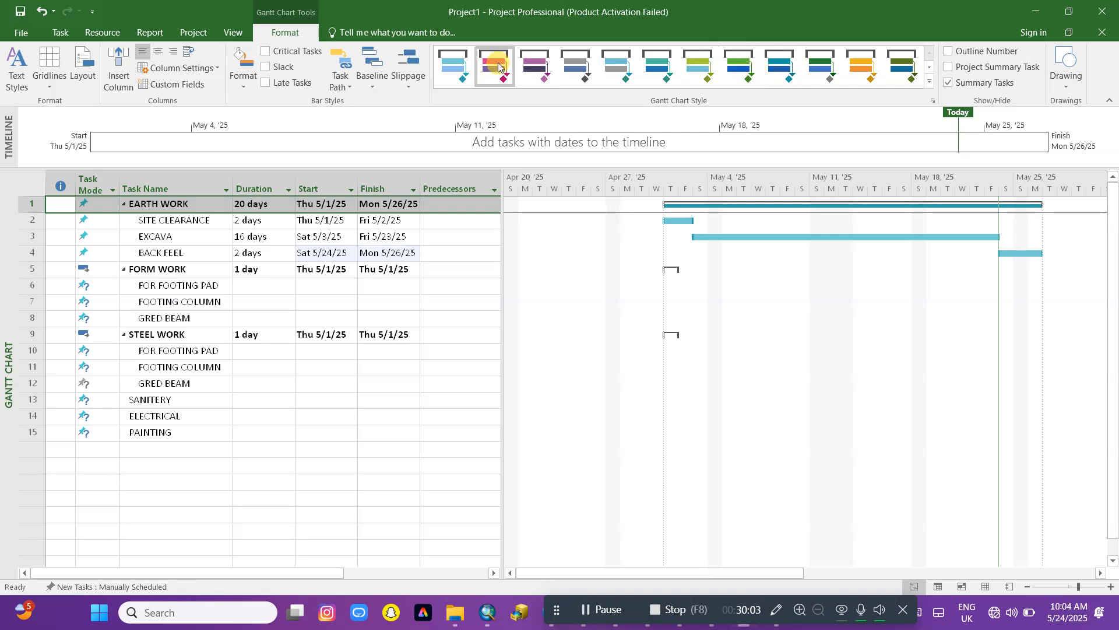
click(691, 60)
click(546, 66)
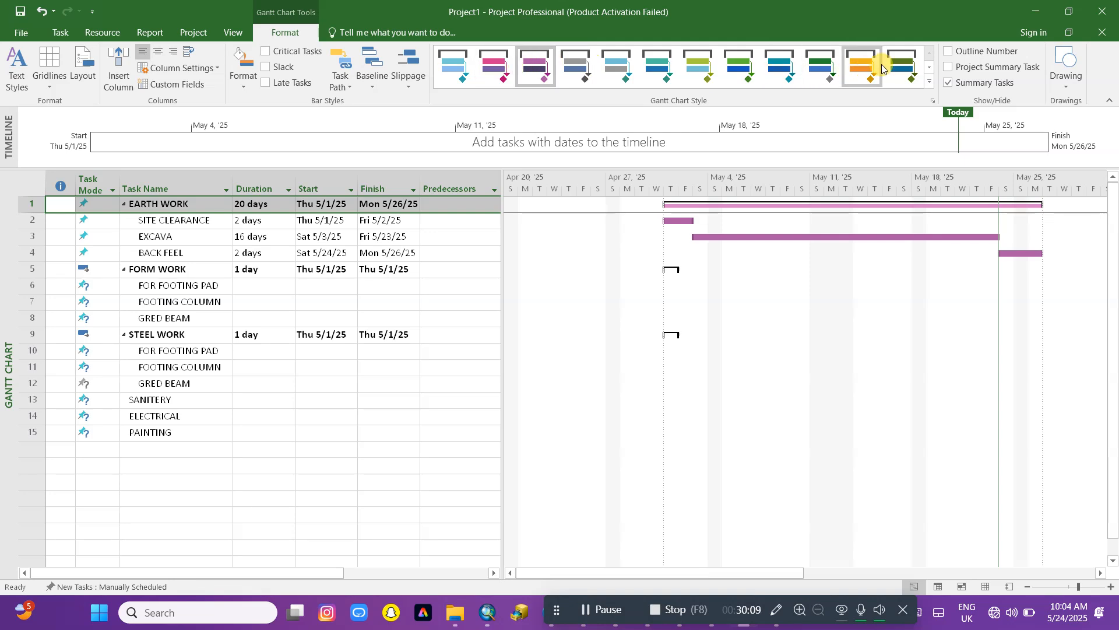
click(821, 68)
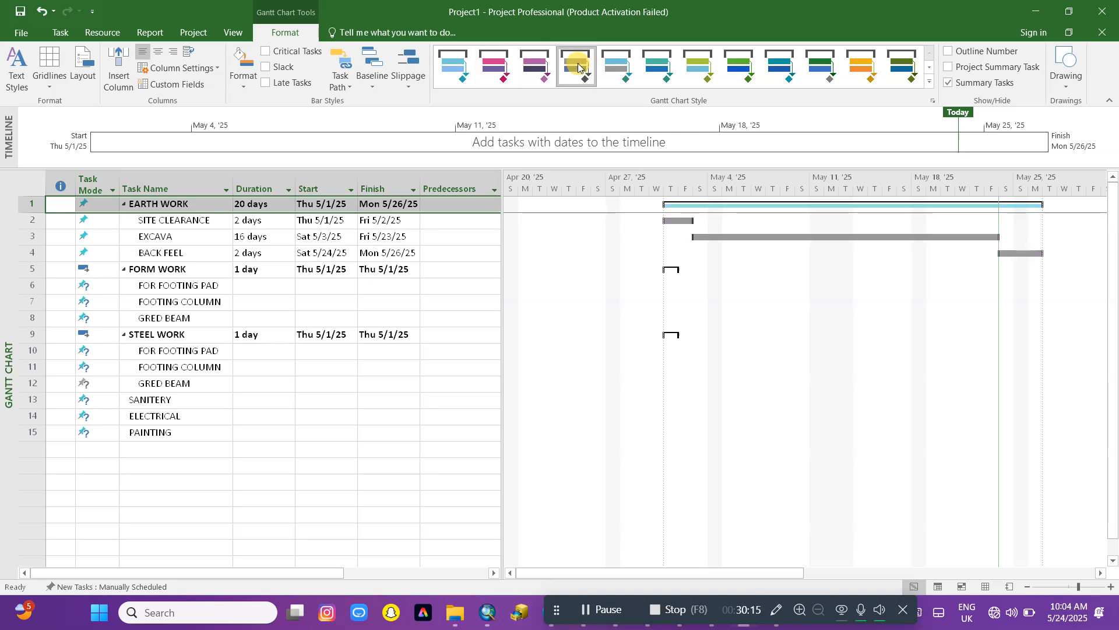
click(495, 65)
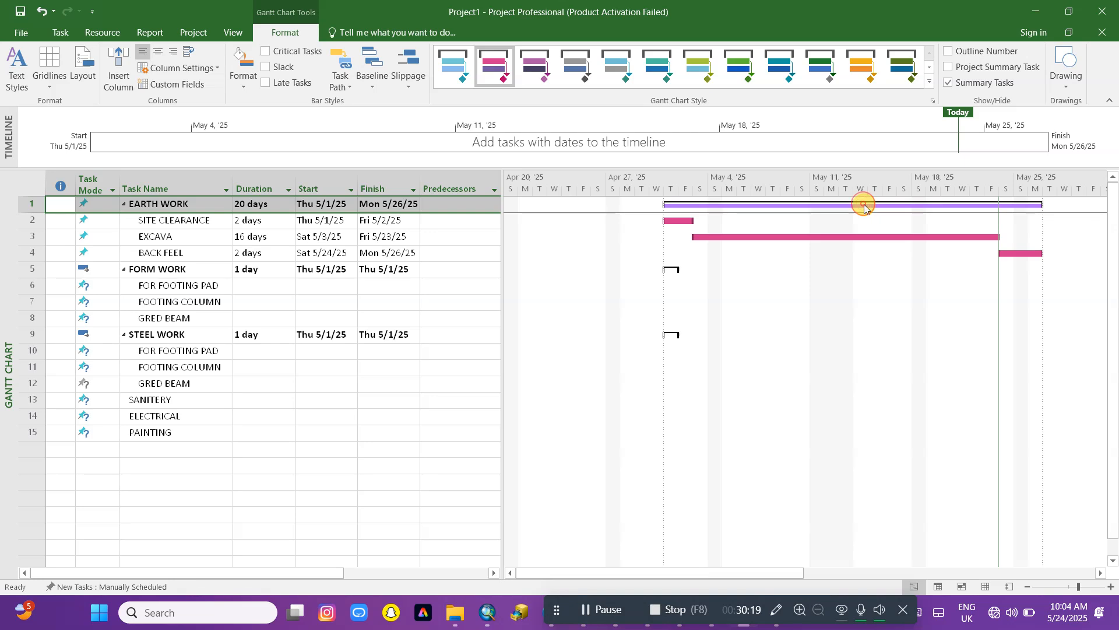
click(929, 81)
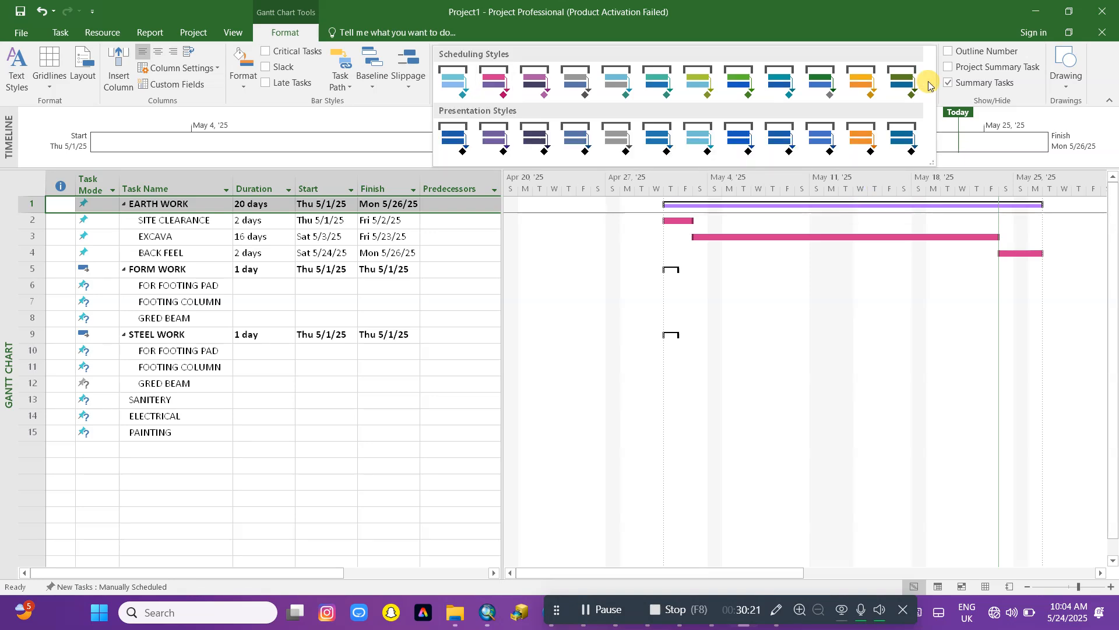
click(788, 257)
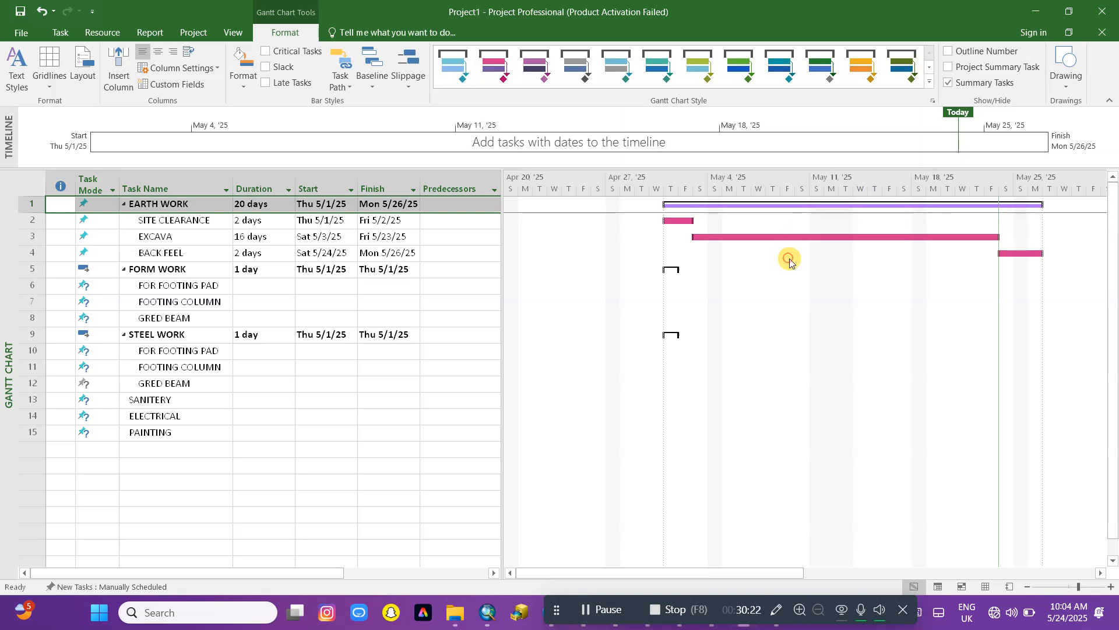
click(180, 235)
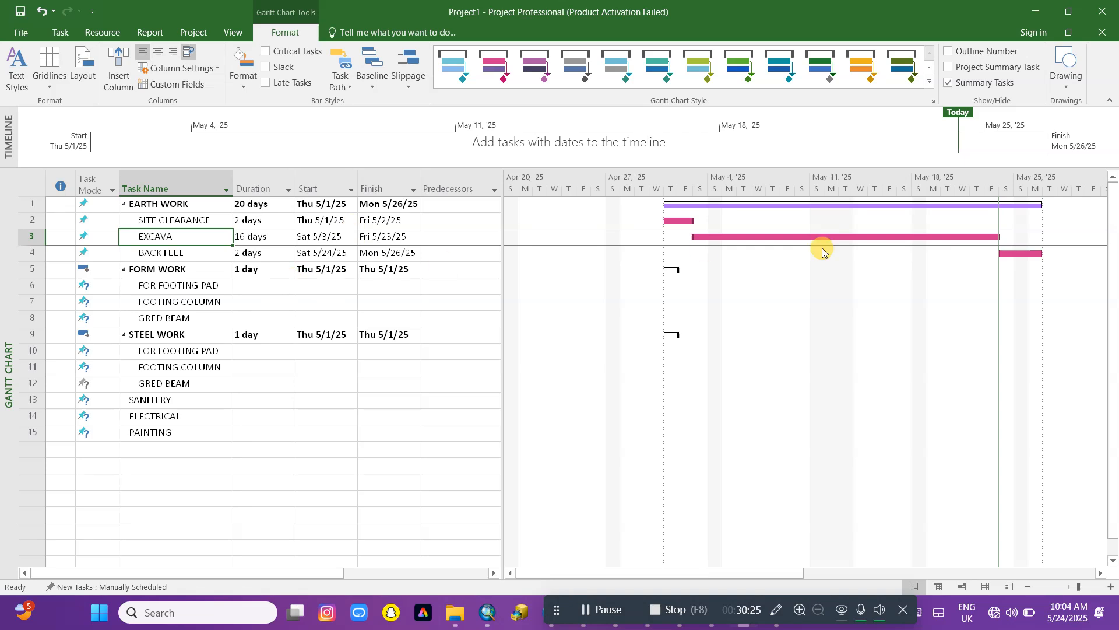
Step: Clear the duration, start and finish values of the BACK FEEL task
click(166, 285)
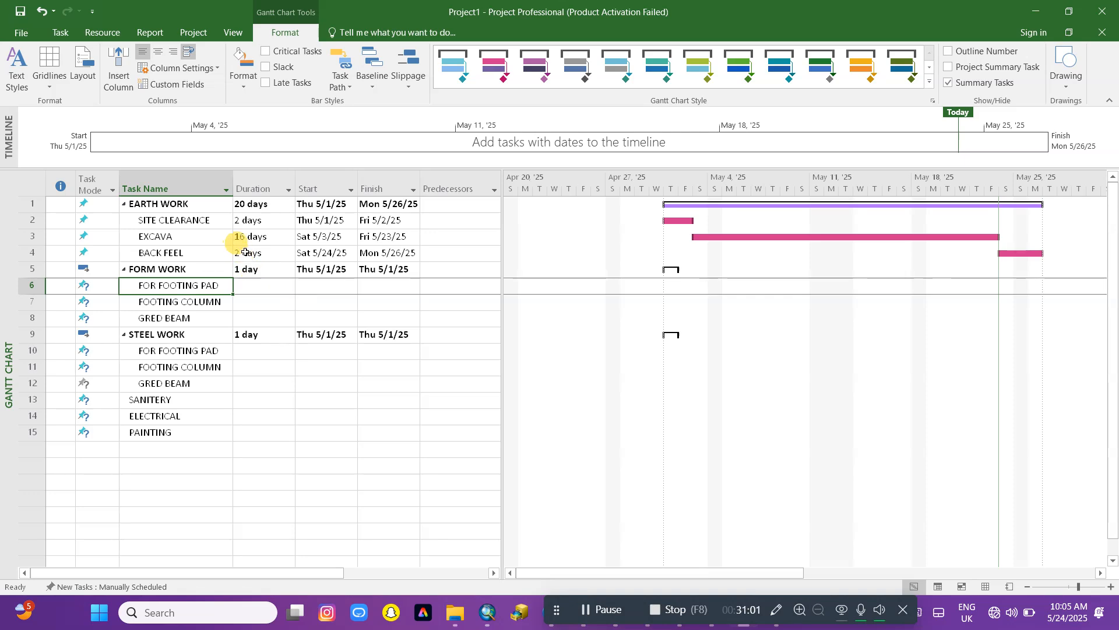
drag(238, 252, 397, 252)
key(Delete)
click(374, 400)
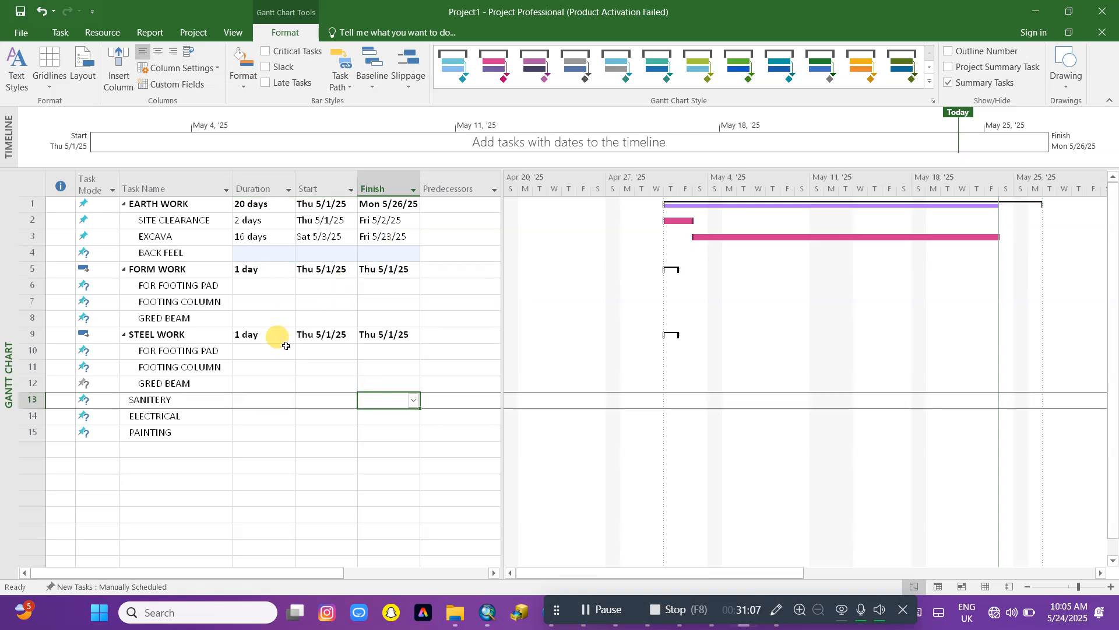
Step: Set the duration of FOR FOOTING PAD under FORM WORK to 4 days
click(253, 285)
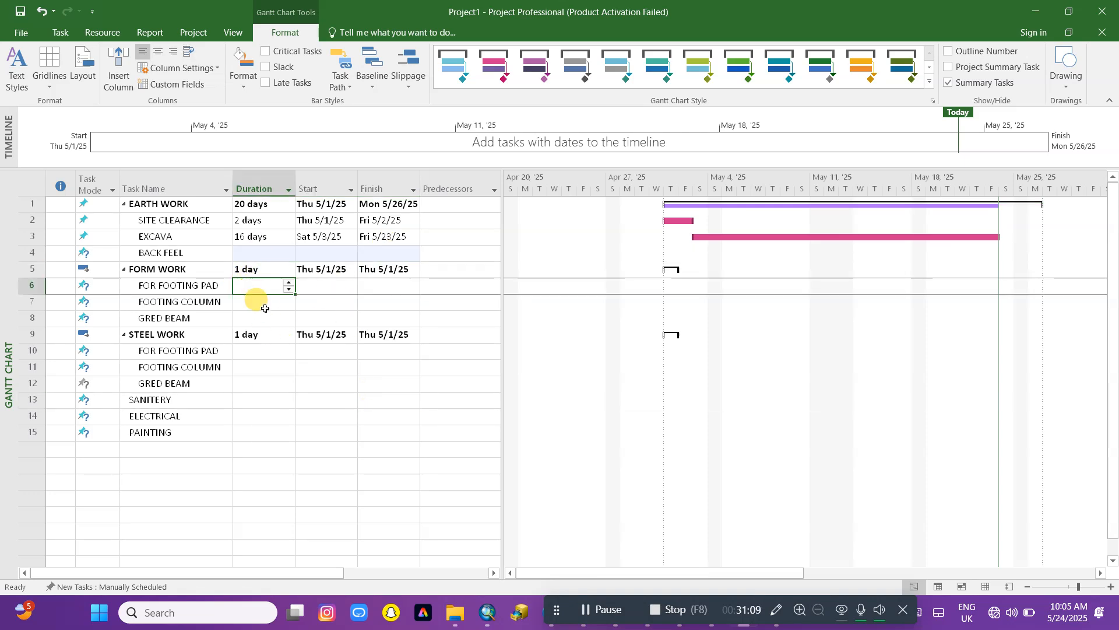
click(286, 289)
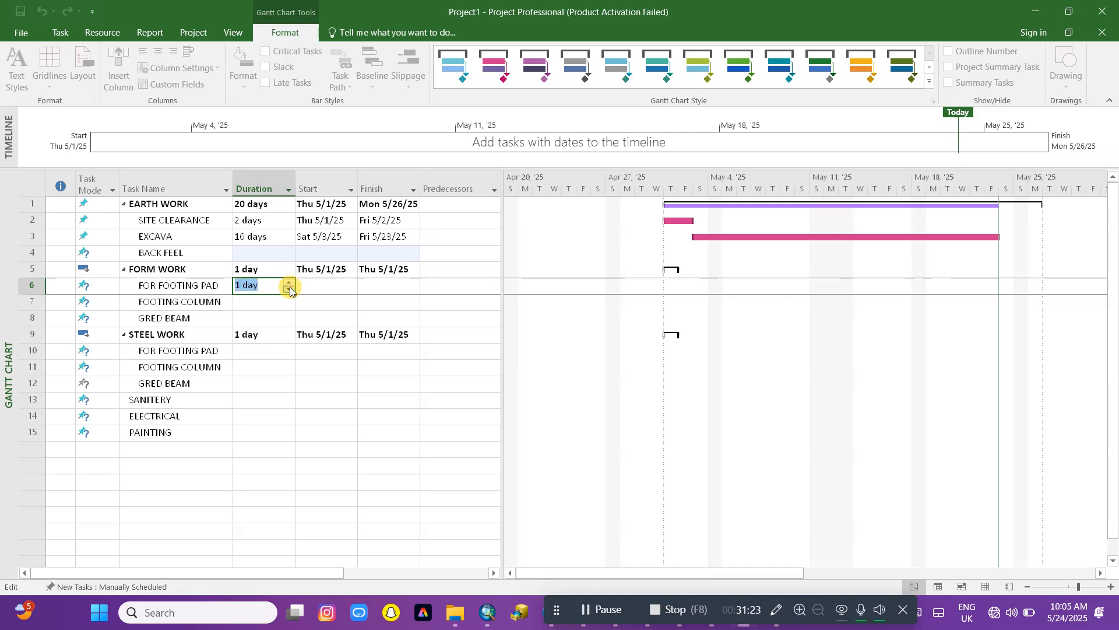
drag(272, 285, 202, 285)
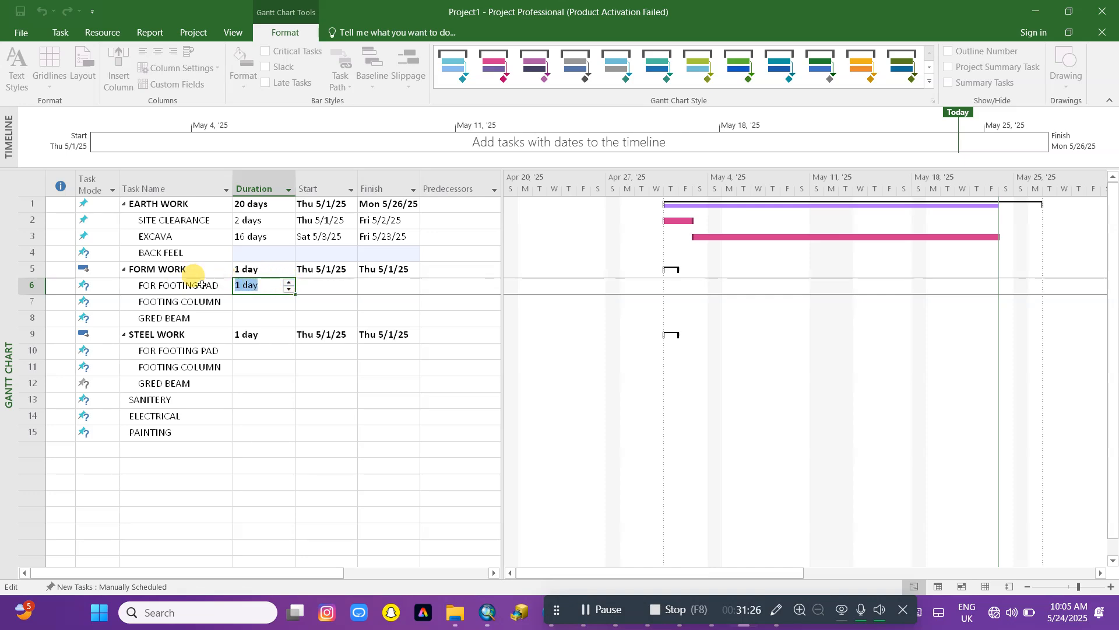
click(318, 286)
double_click(256, 285)
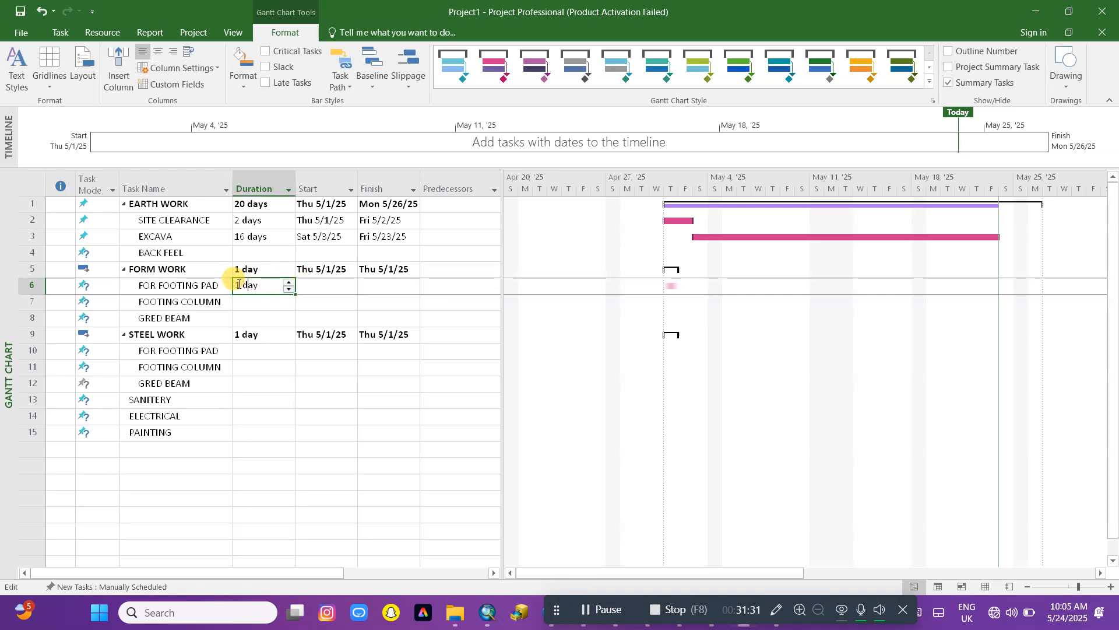
click(250, 285)
double_click(256, 285)
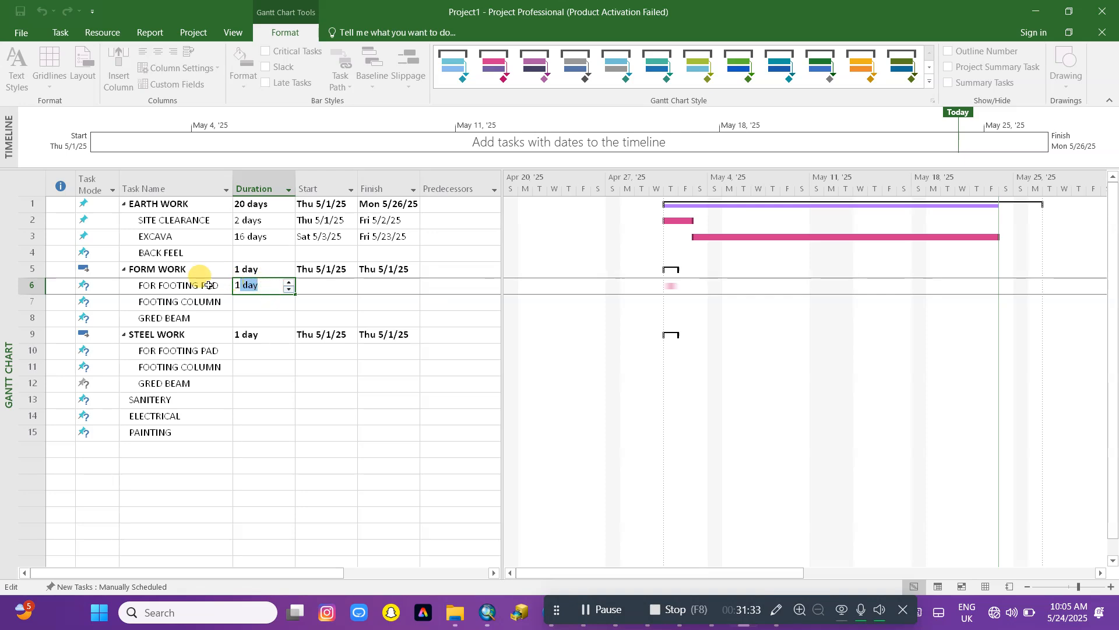
key(BackSpace)
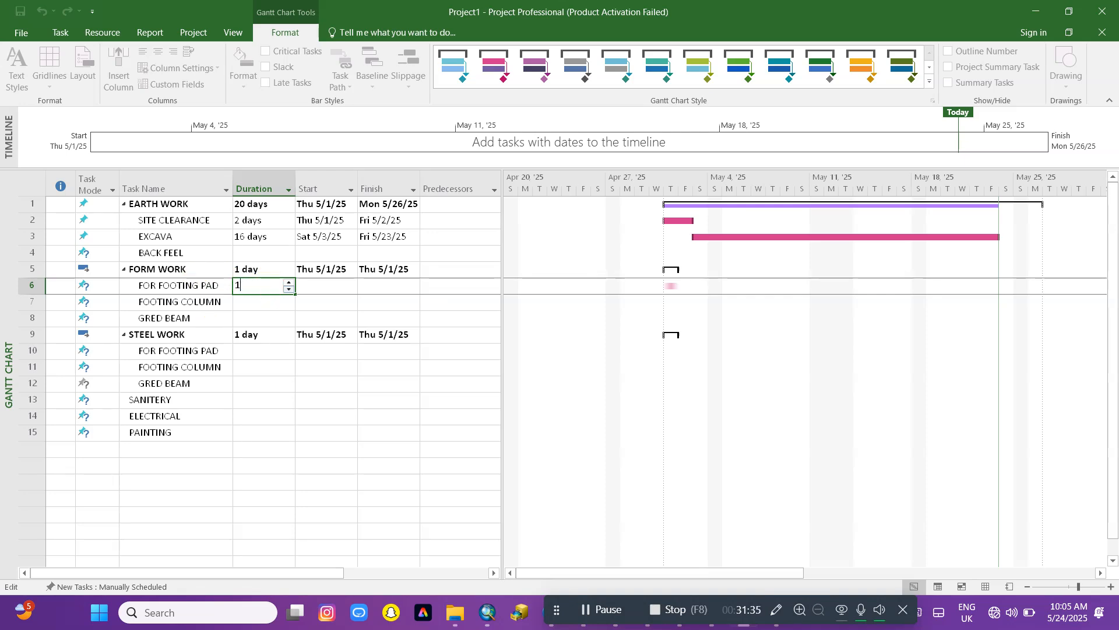
text(4)
Step: Set the start date of FOR FOOTING PAD under FORM WORK to Sat 5/24/25
click(331, 285)
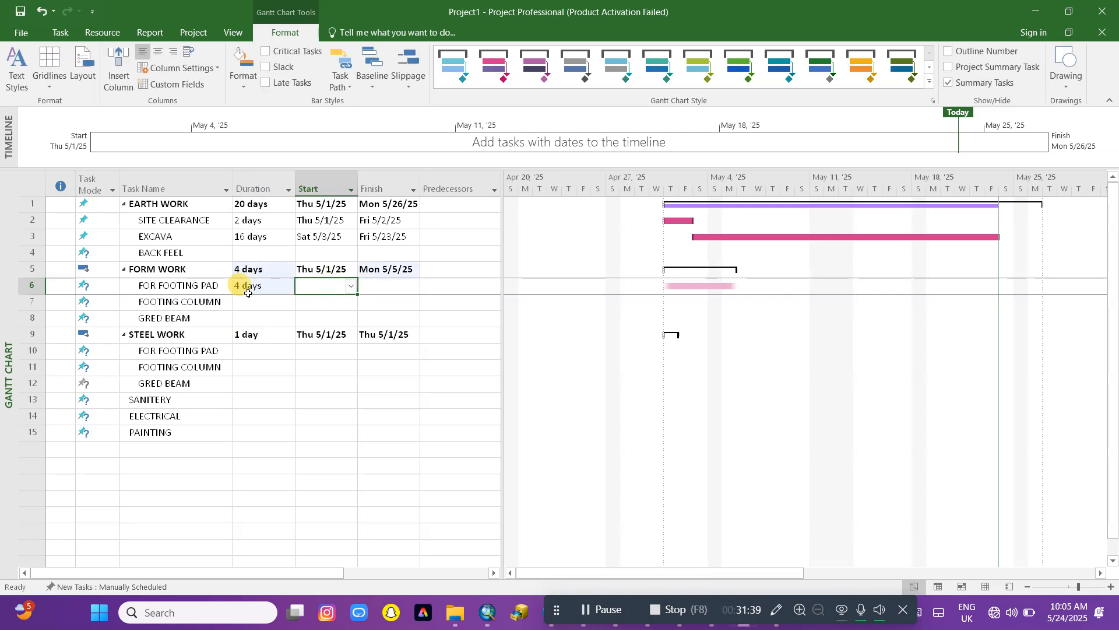
click(350, 285)
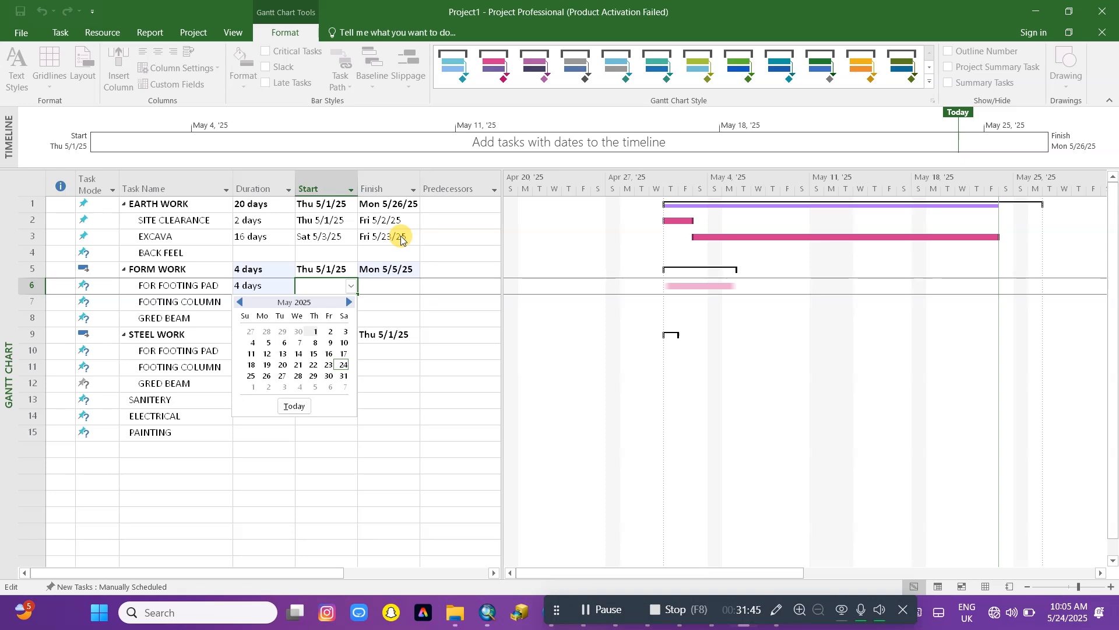
click(344, 365)
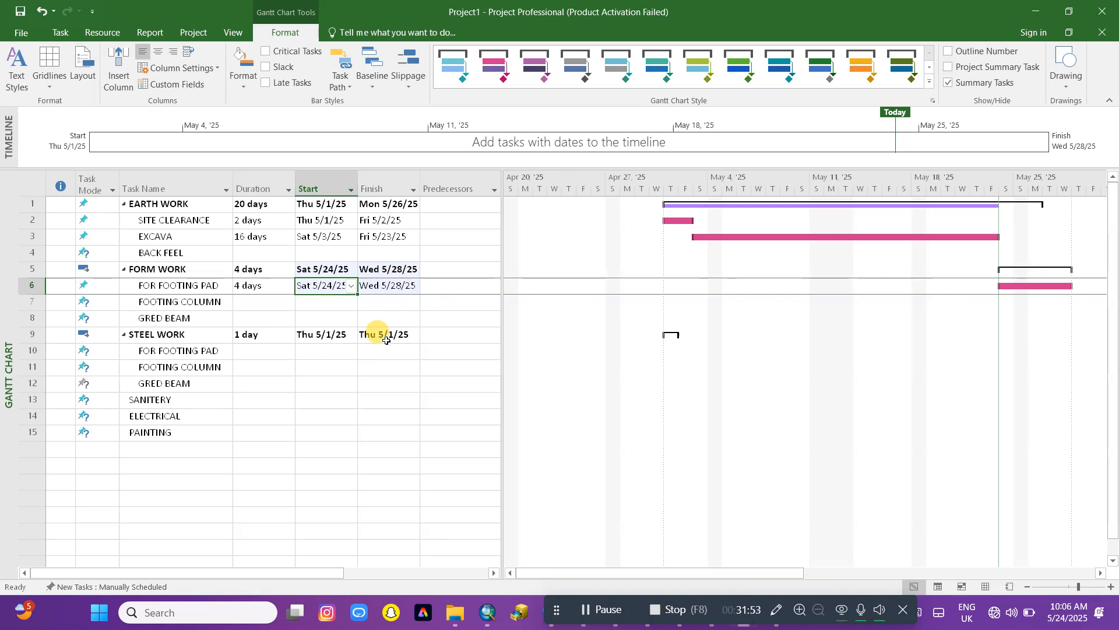
Step: Give FOOTING COLUMN under FORM WORK a duration of 5 days and a start date of Thu 5/29/25
click(256, 301)
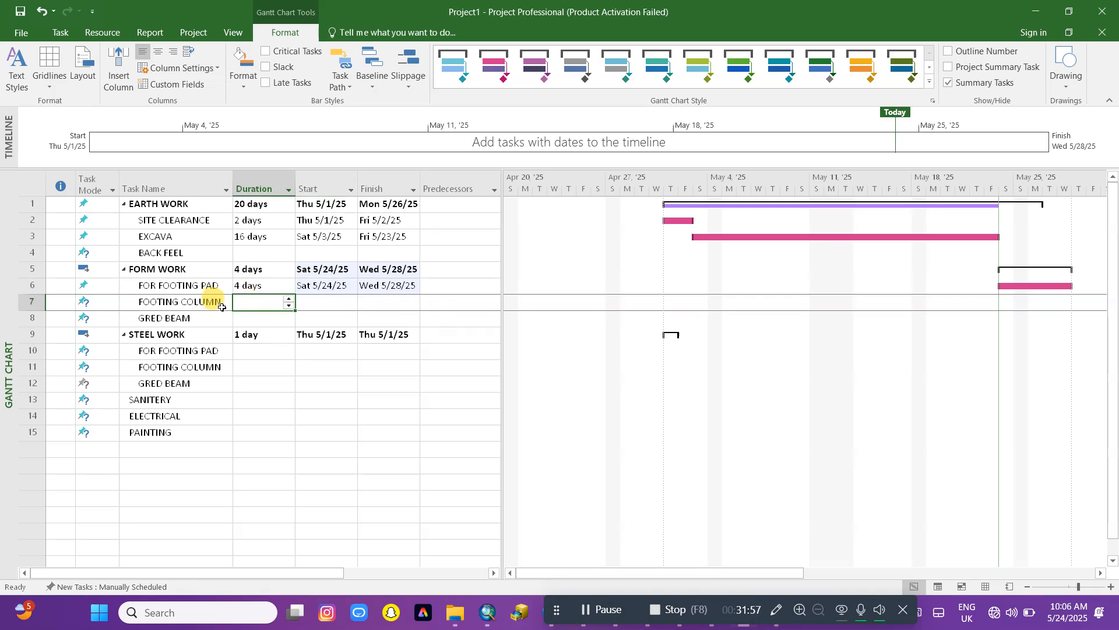
text(5)
click(334, 303)
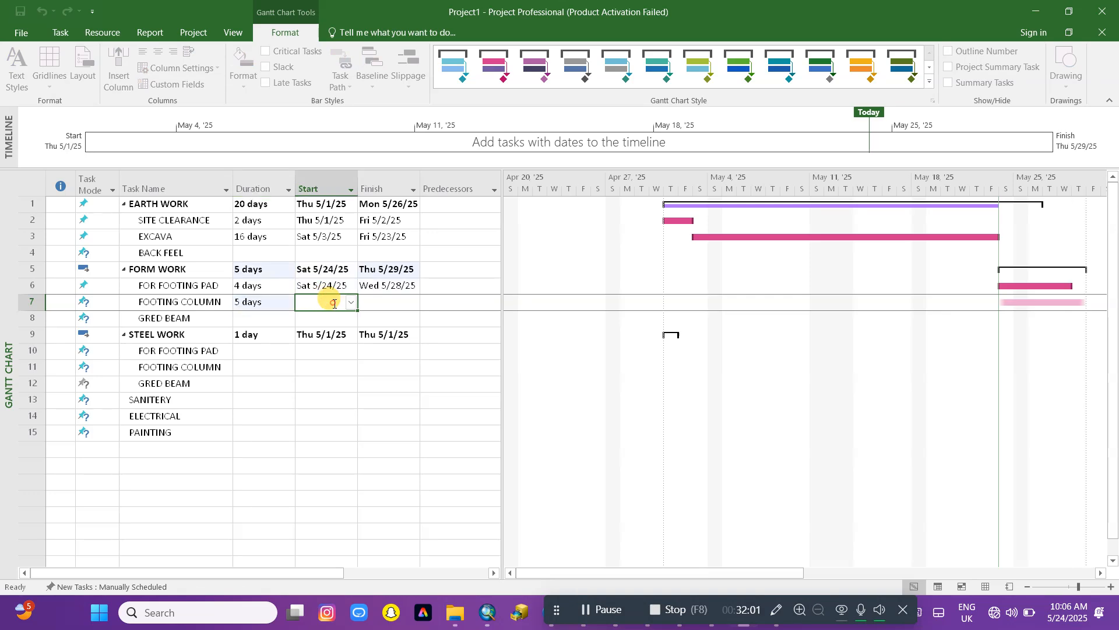
click(351, 302)
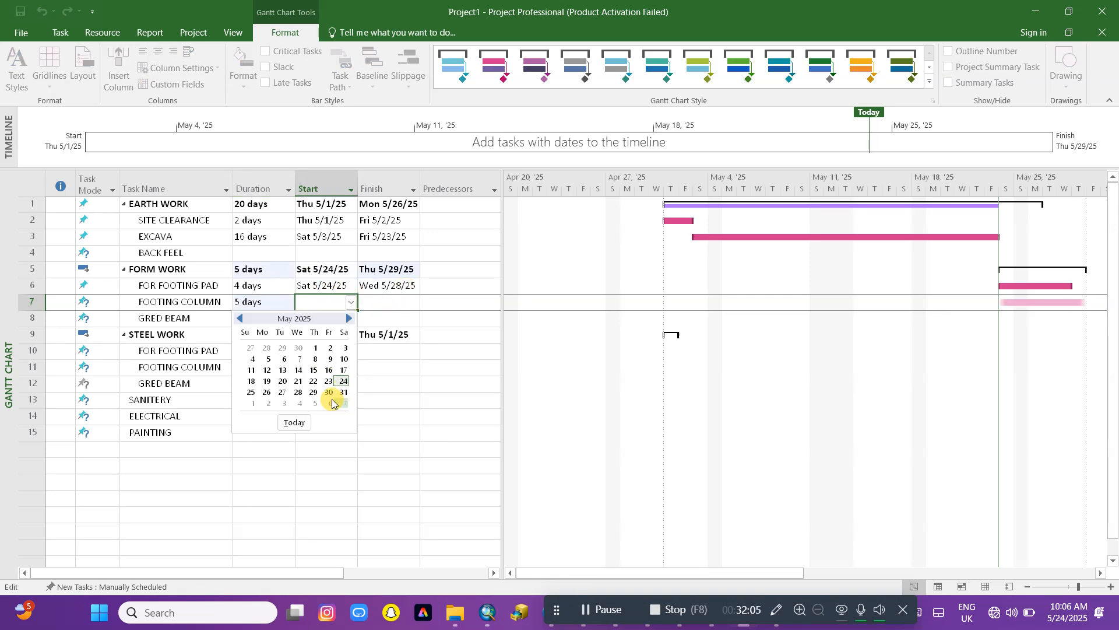
click(313, 391)
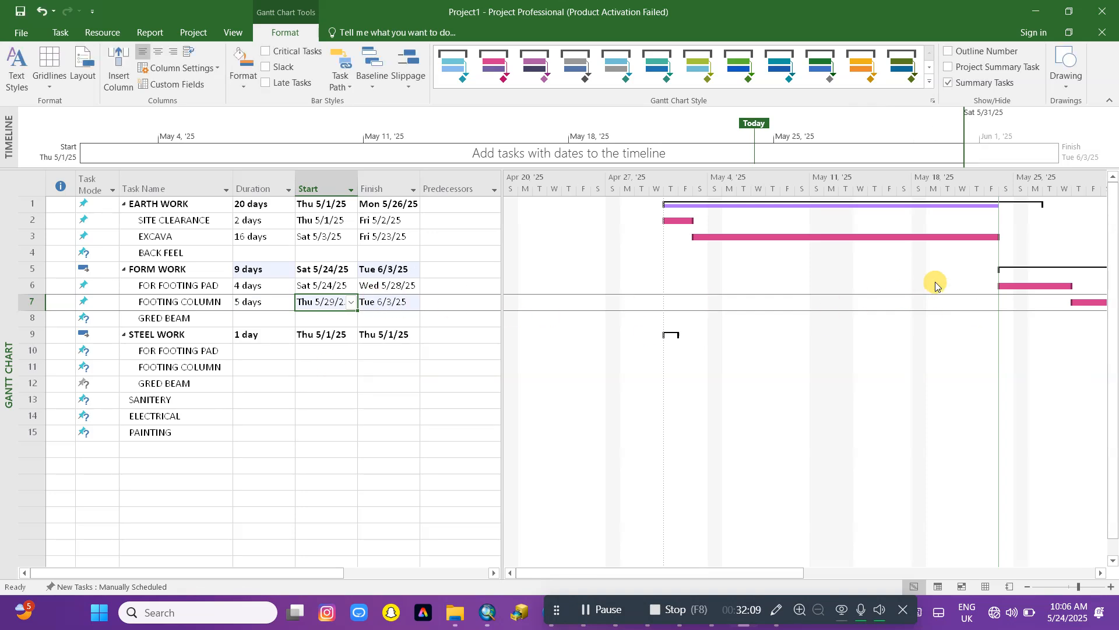
drag(789, 569, 850, 575)
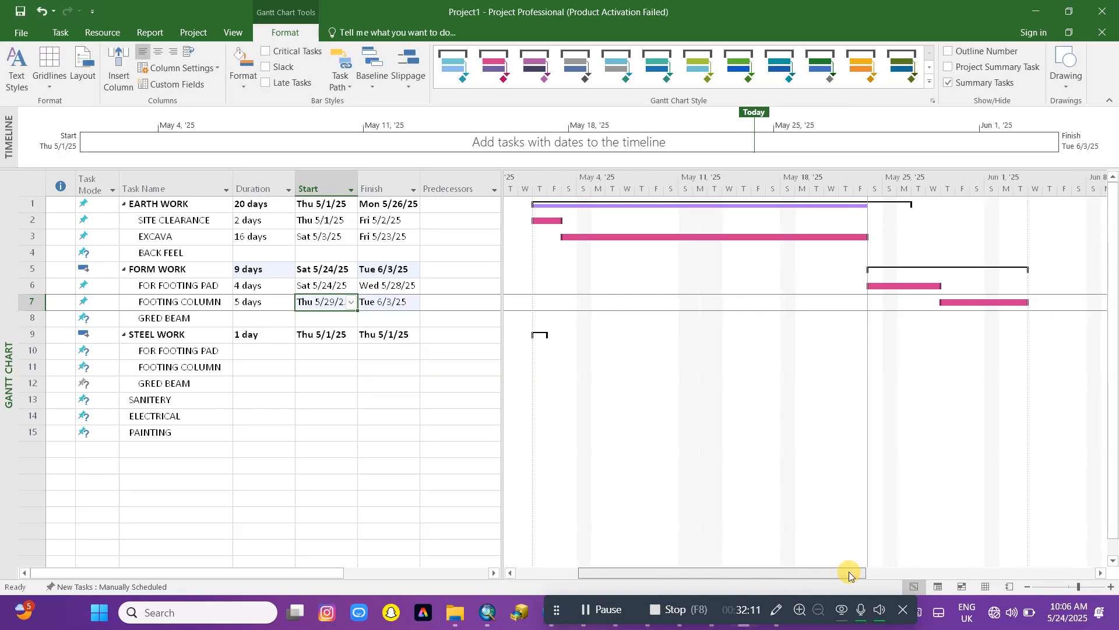
click(1029, 587)
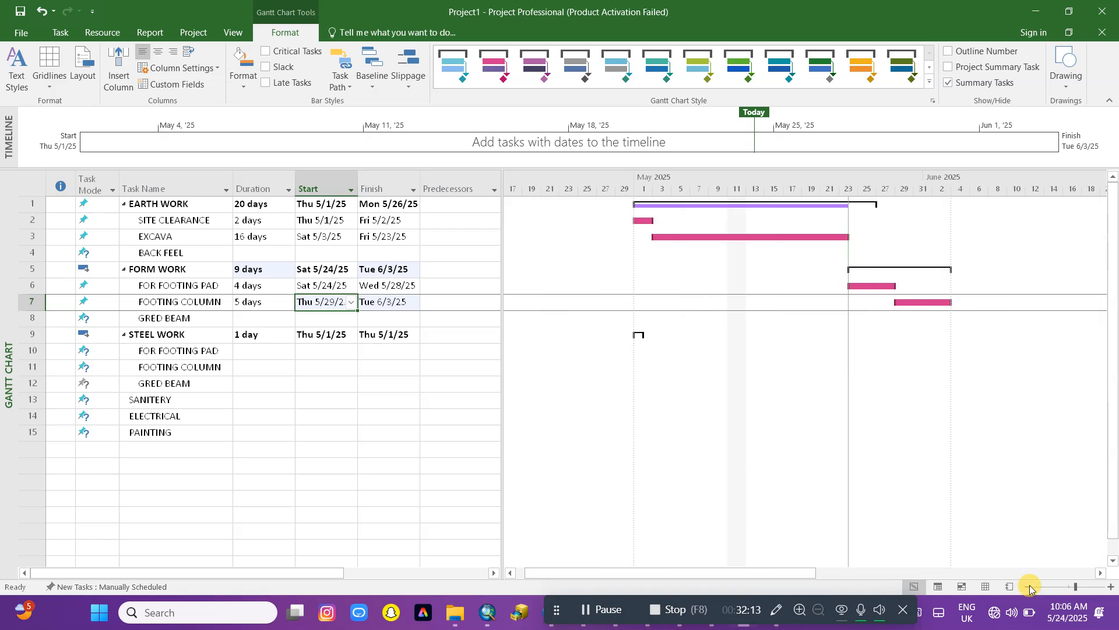
drag(764, 568, 813, 577)
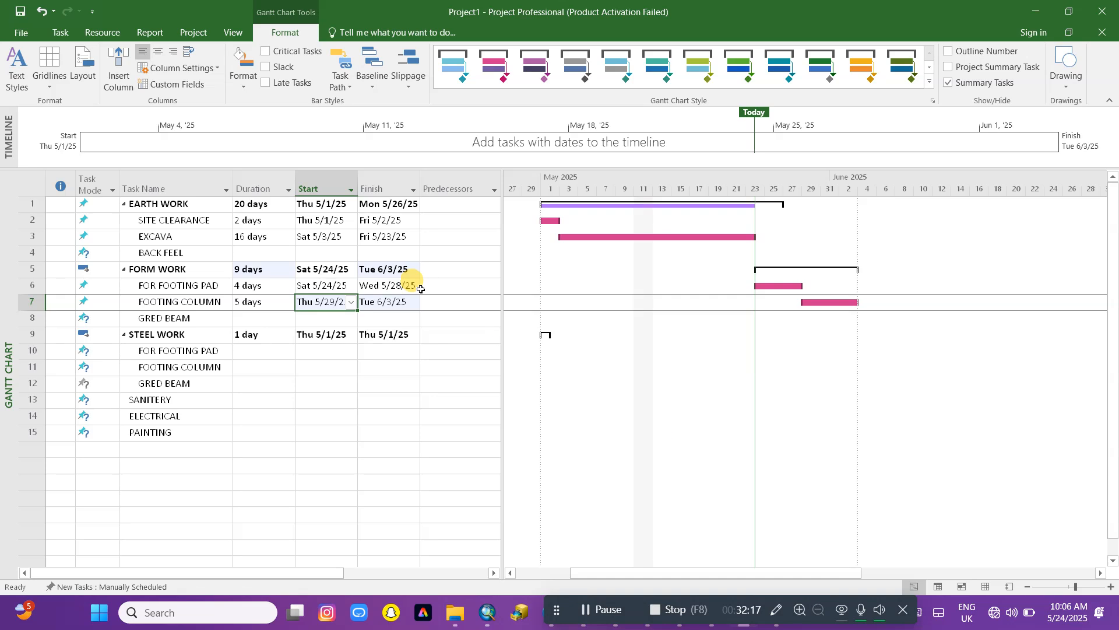
Step: Give GRED BEAM under FORM WORK a duration of 2 days and a start date of Wed 6/4/25
click(264, 318)
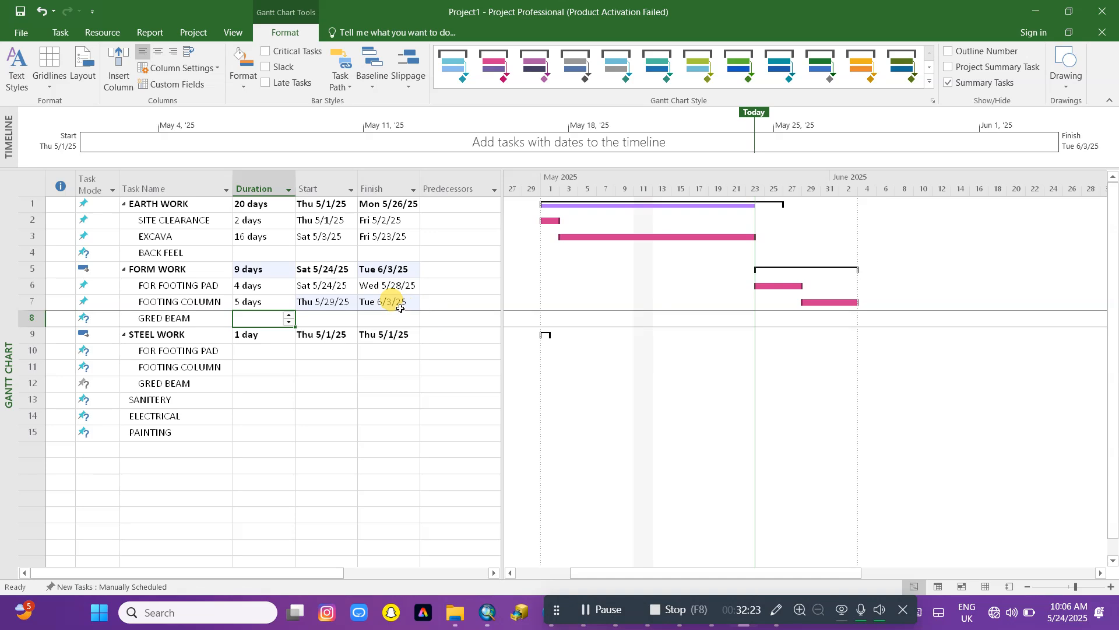
click(289, 319)
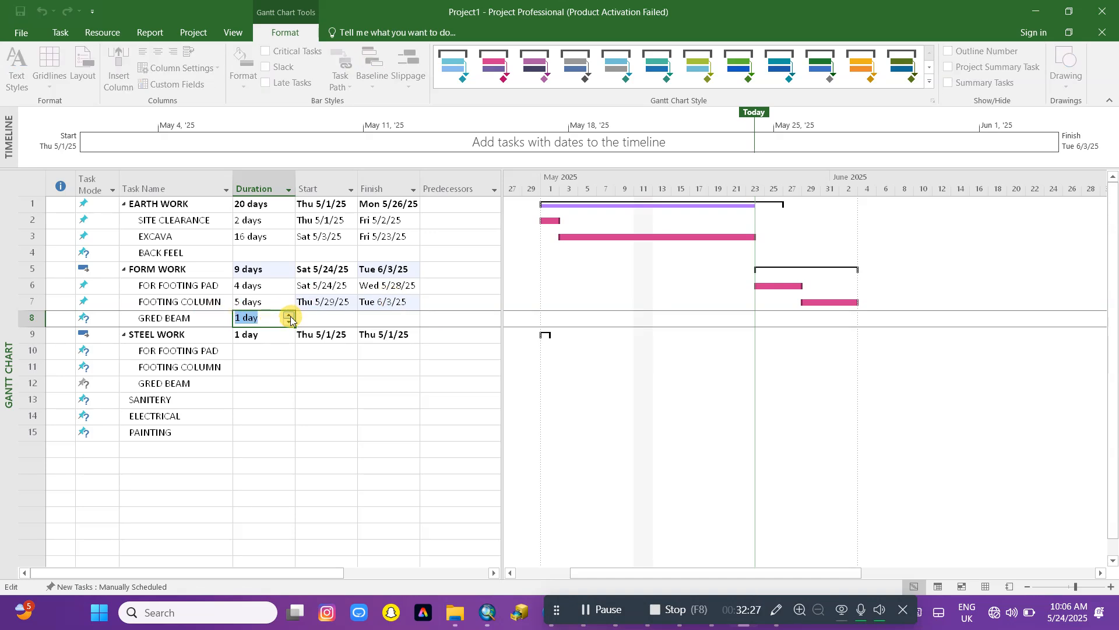
click(324, 316)
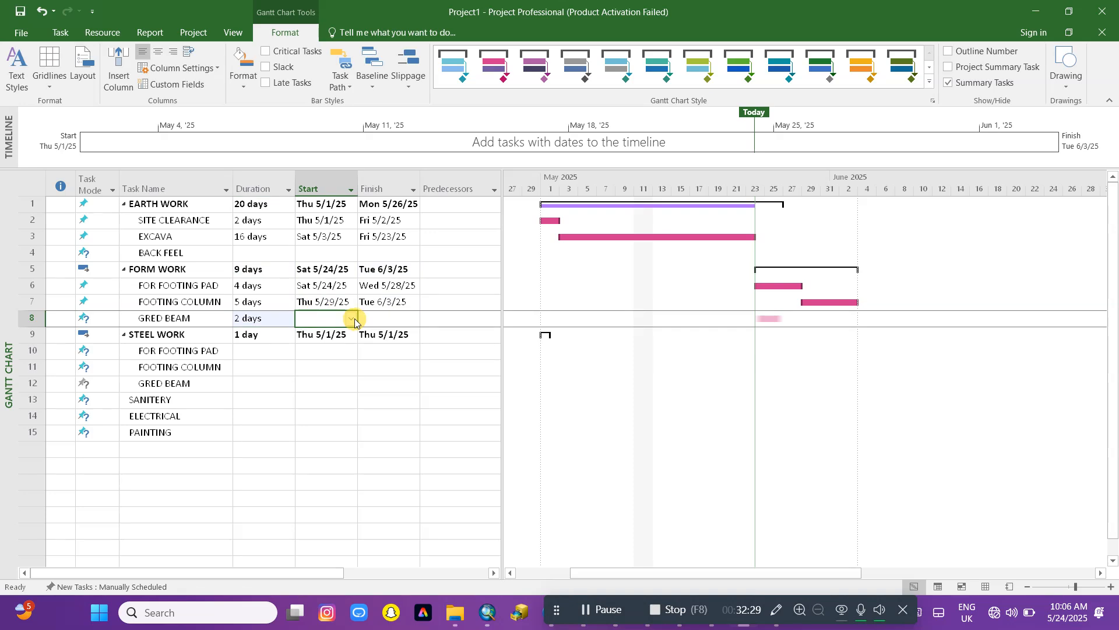
click(354, 319)
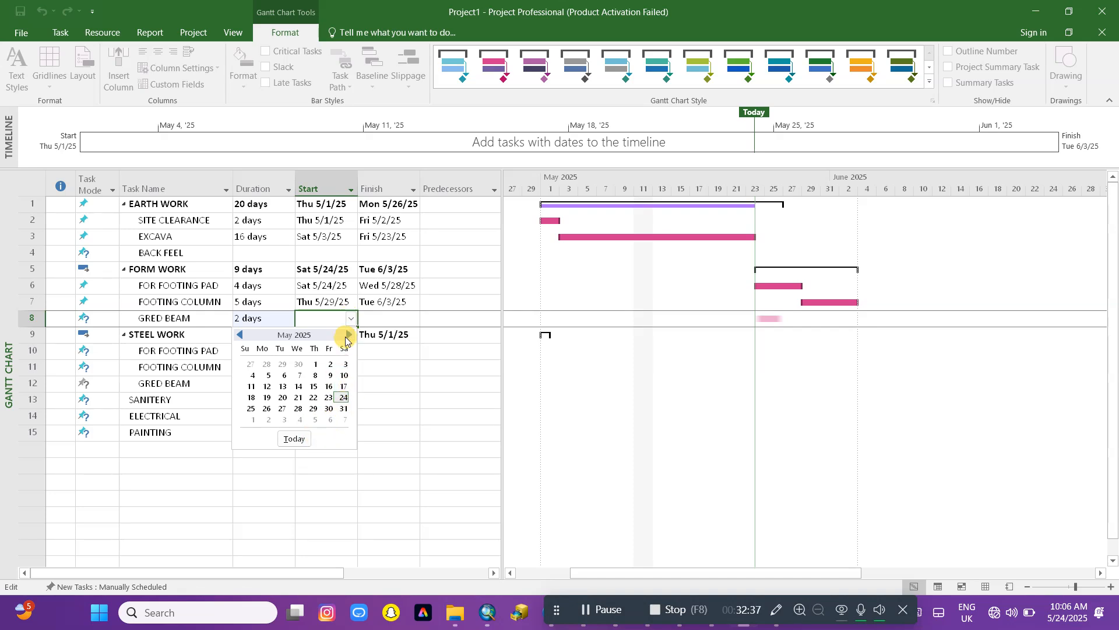
click(346, 336)
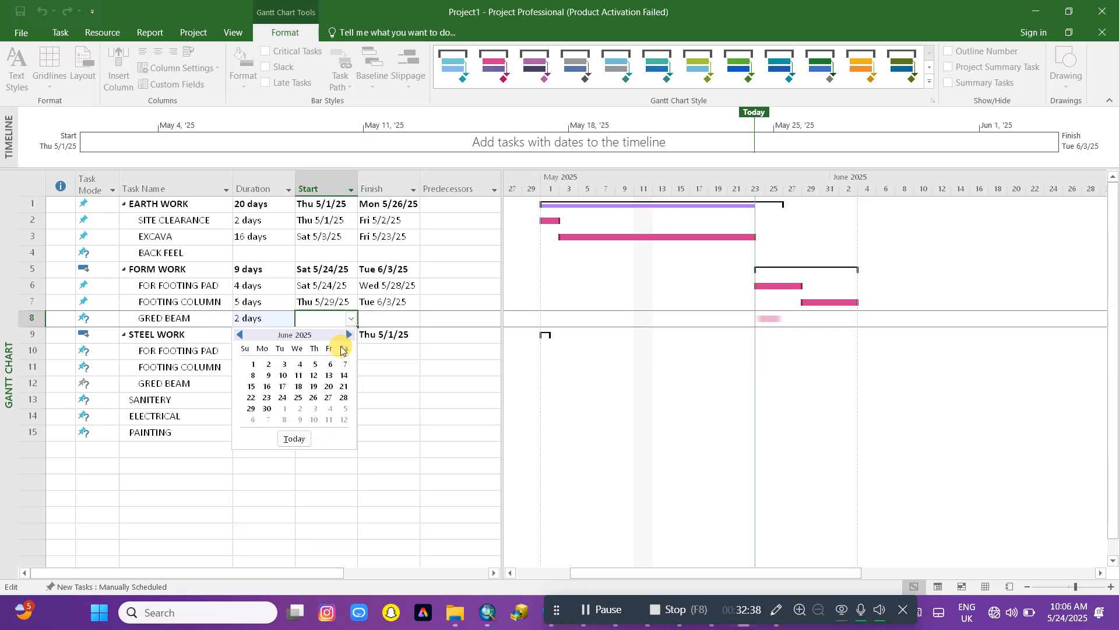
click(299, 365)
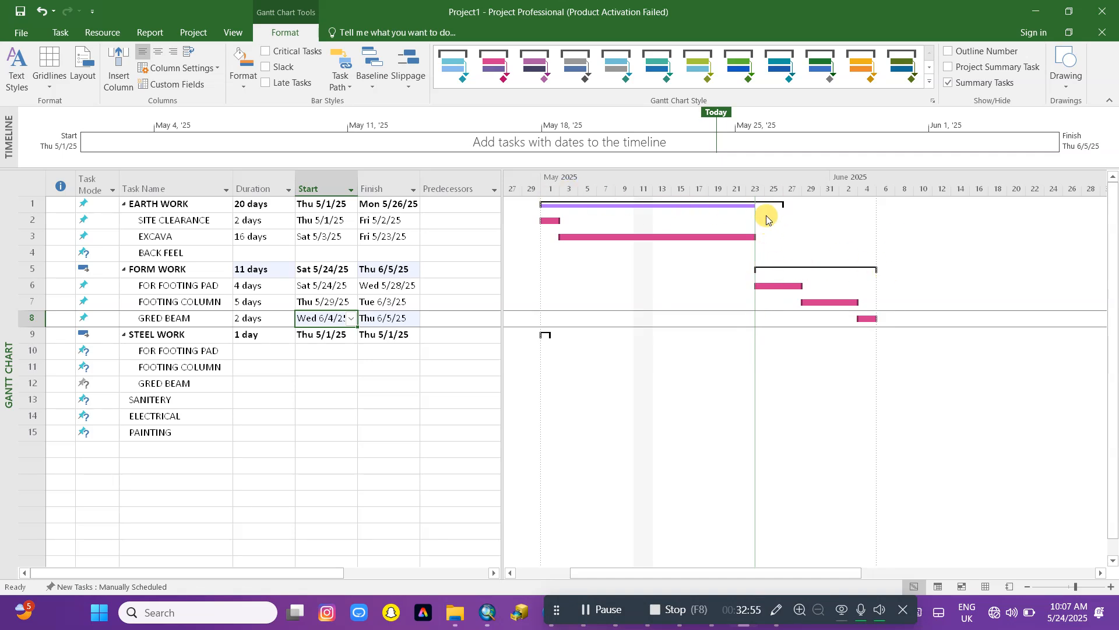
click(784, 204)
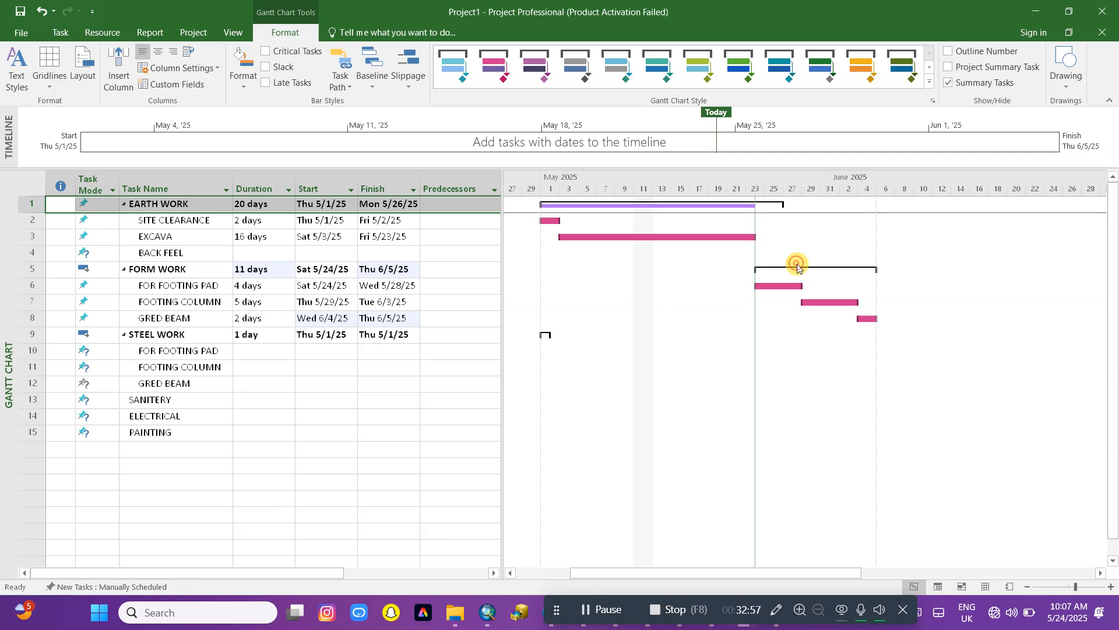
Step: Set the duration of FOR FOOTING PAD under STEEL WORK to 5 days
click(143, 349)
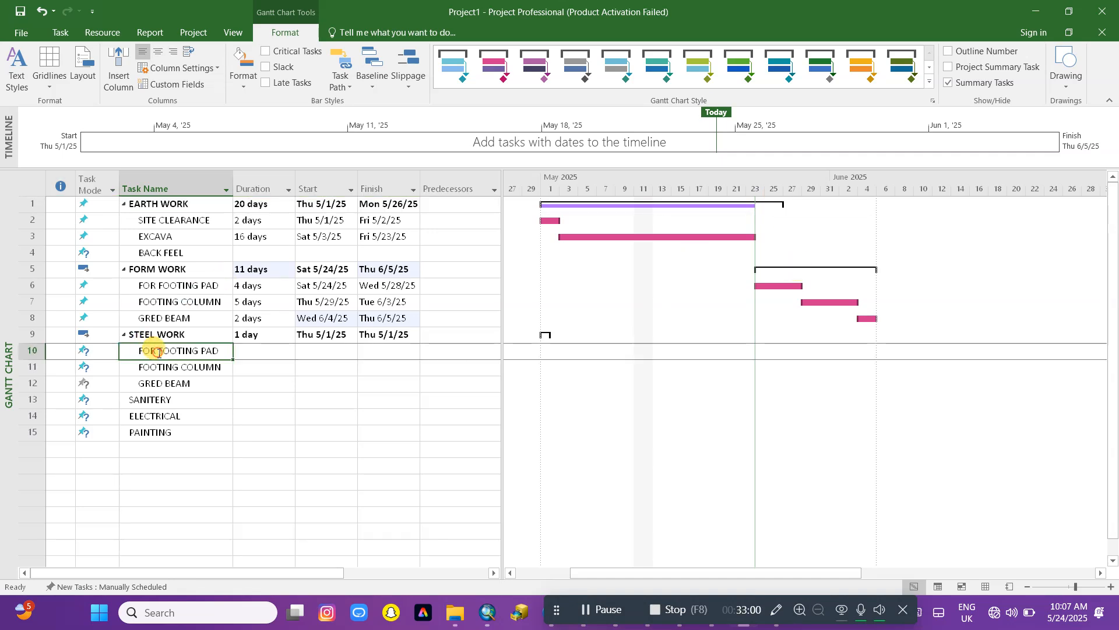
click(270, 353)
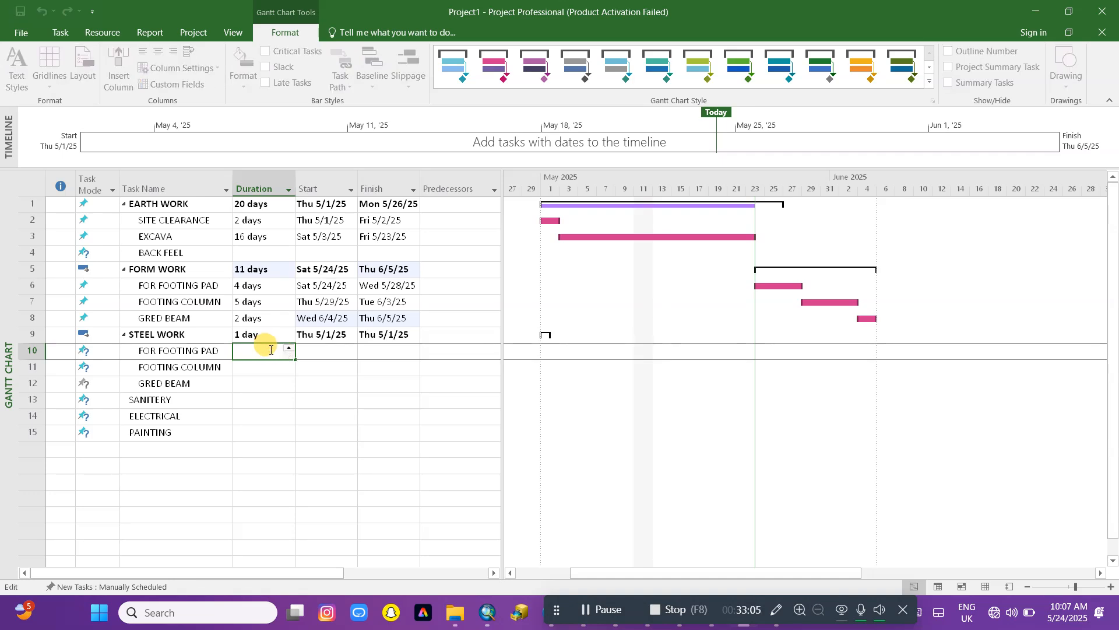
text(5)
click(264, 367)
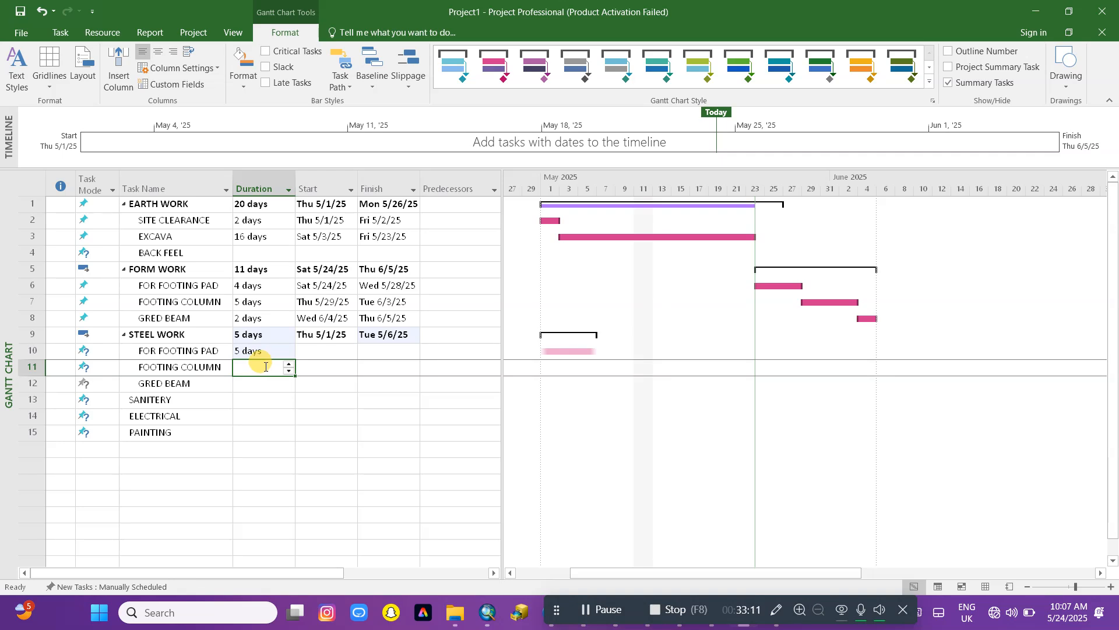
Step: Set the STEEL WORK subtask durations to 3 days for FOR FOOTING PAD and FOOTING COLUMN, and 2 days for GRED BEAM
click(263, 352)
text(3)
click(256, 367)
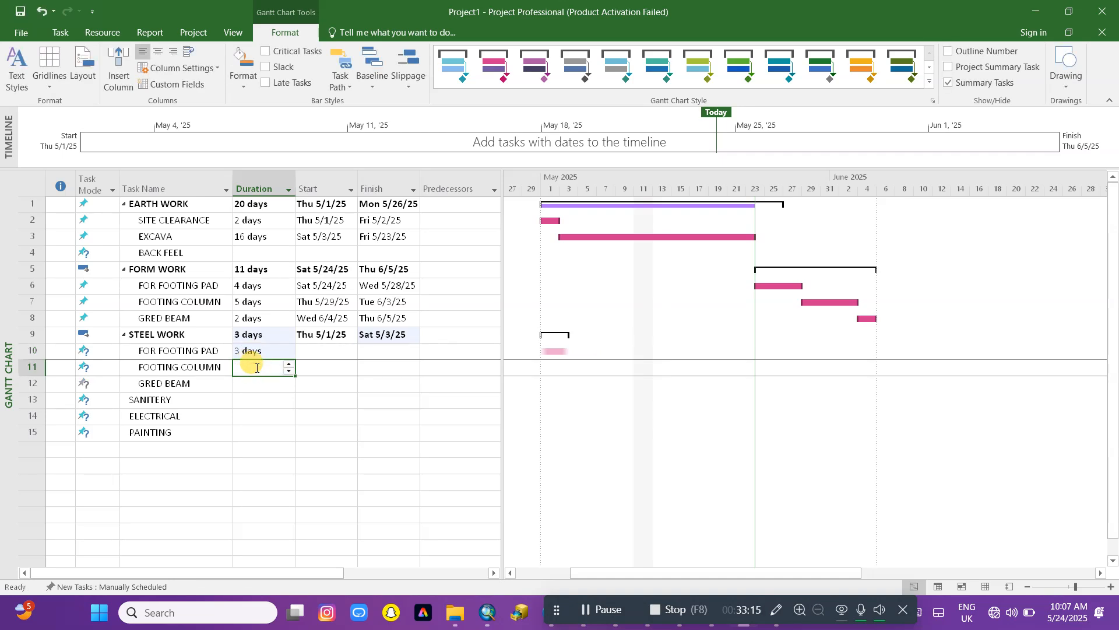
text(3)
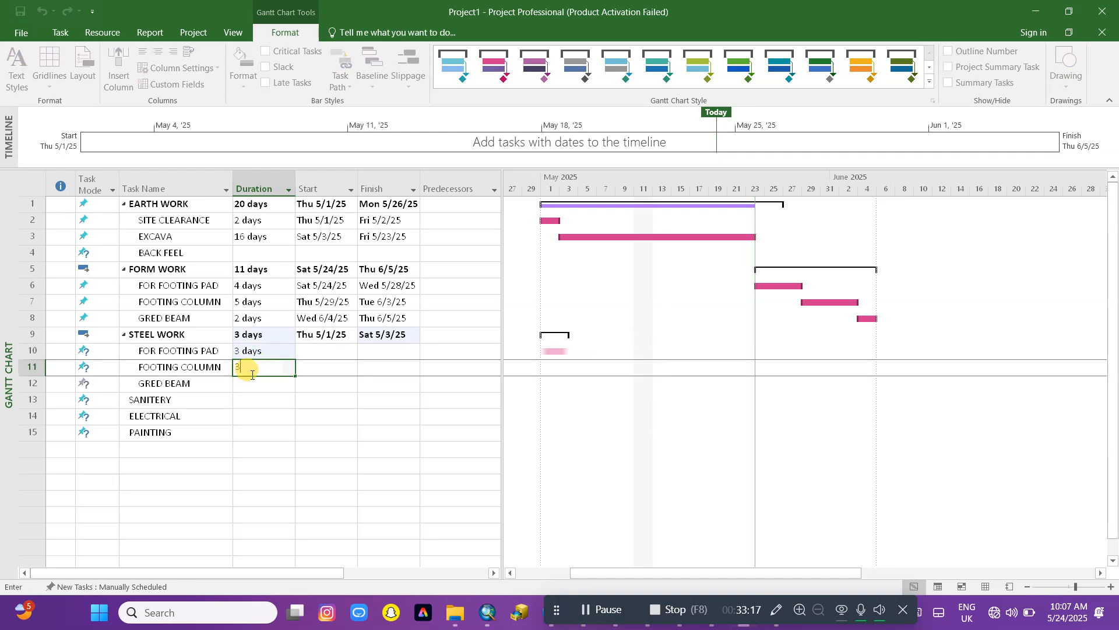
click(257, 380)
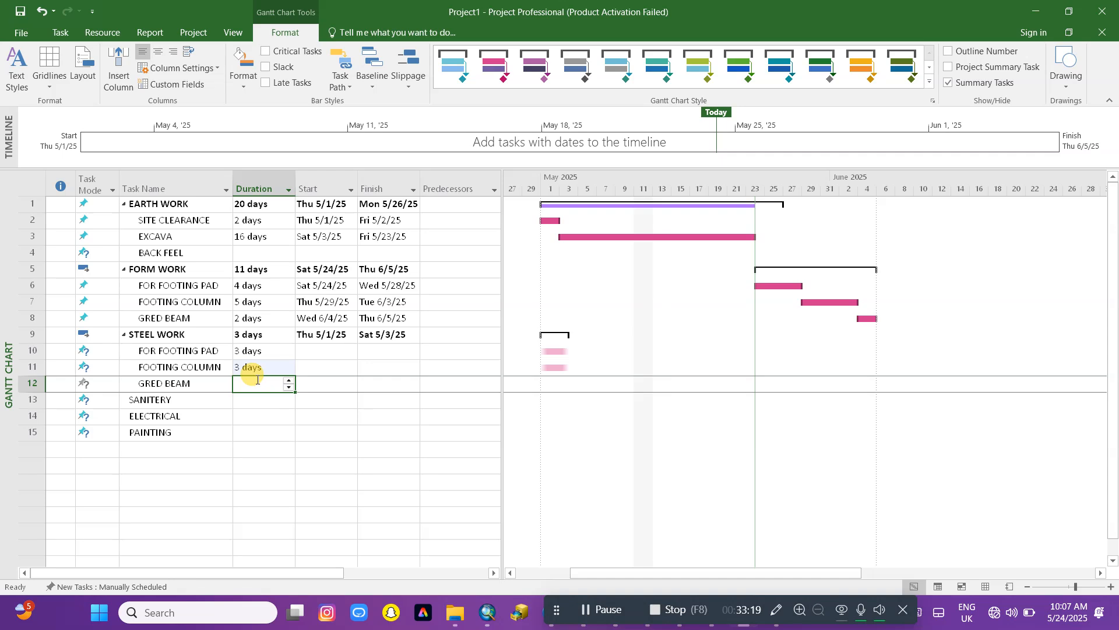
text(2)
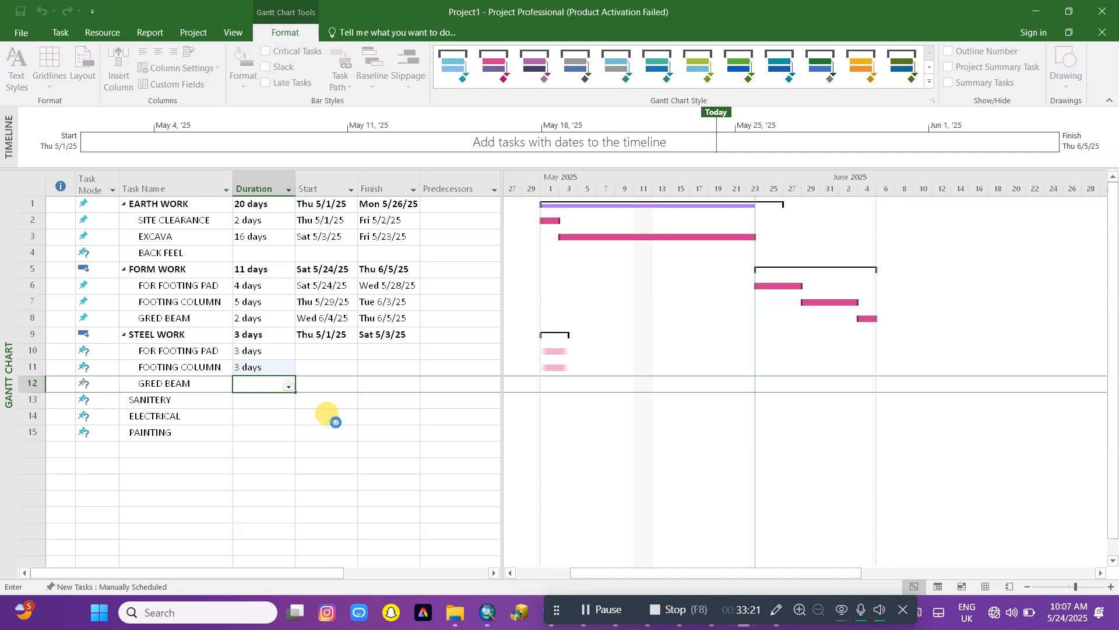
click(325, 416)
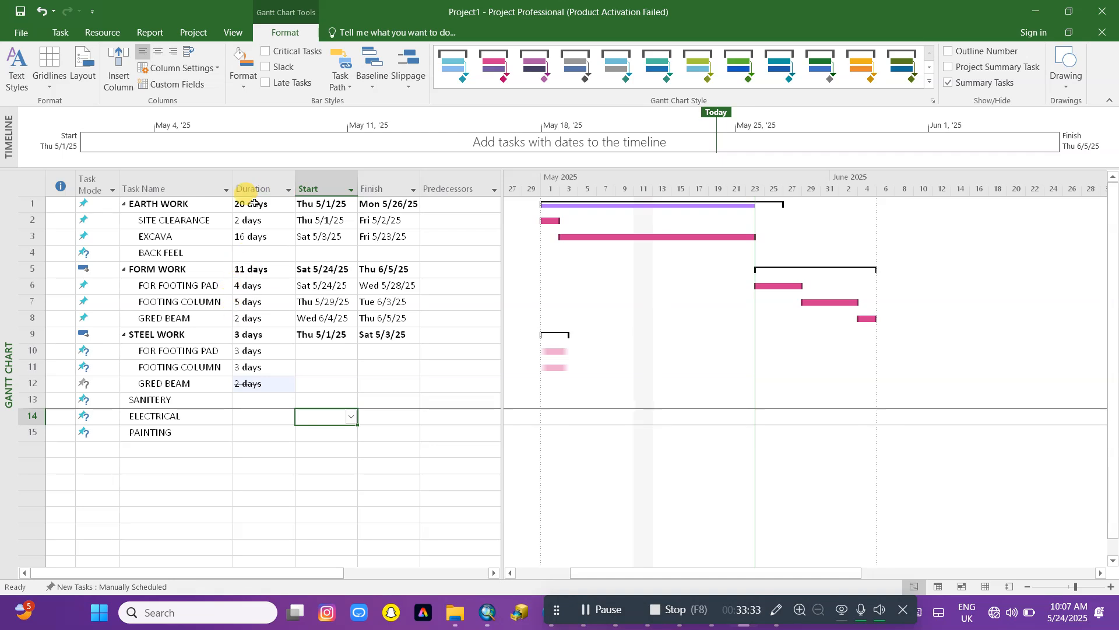
Step: Reactivate the GRED BEAM task under STEEL WORK by clearing its Inactive option
click(250, 353)
click(250, 368)
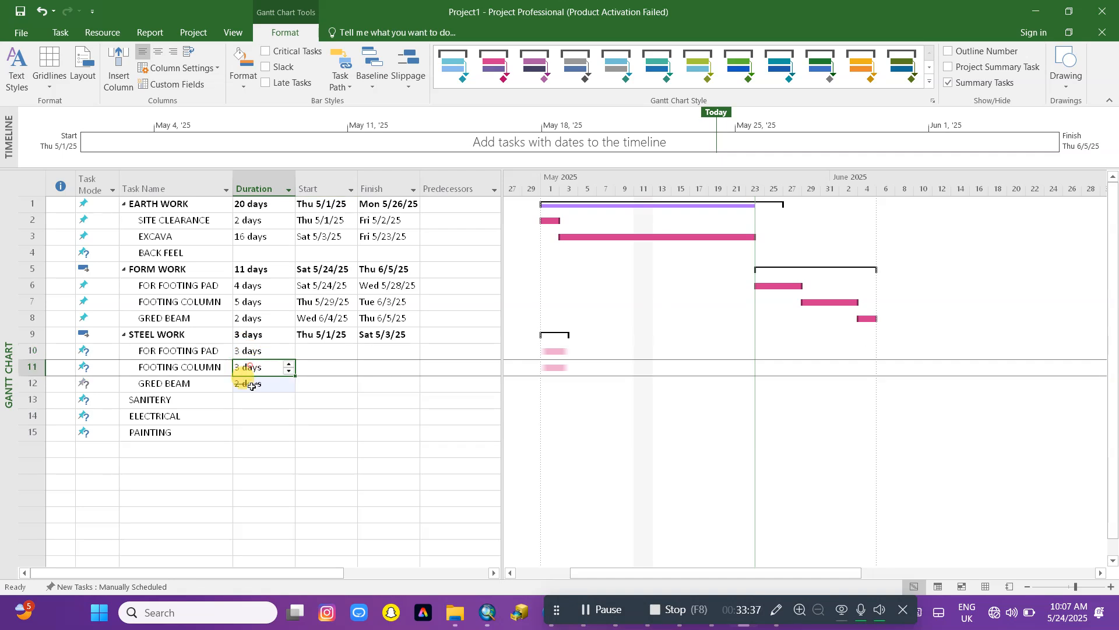
click(266, 386)
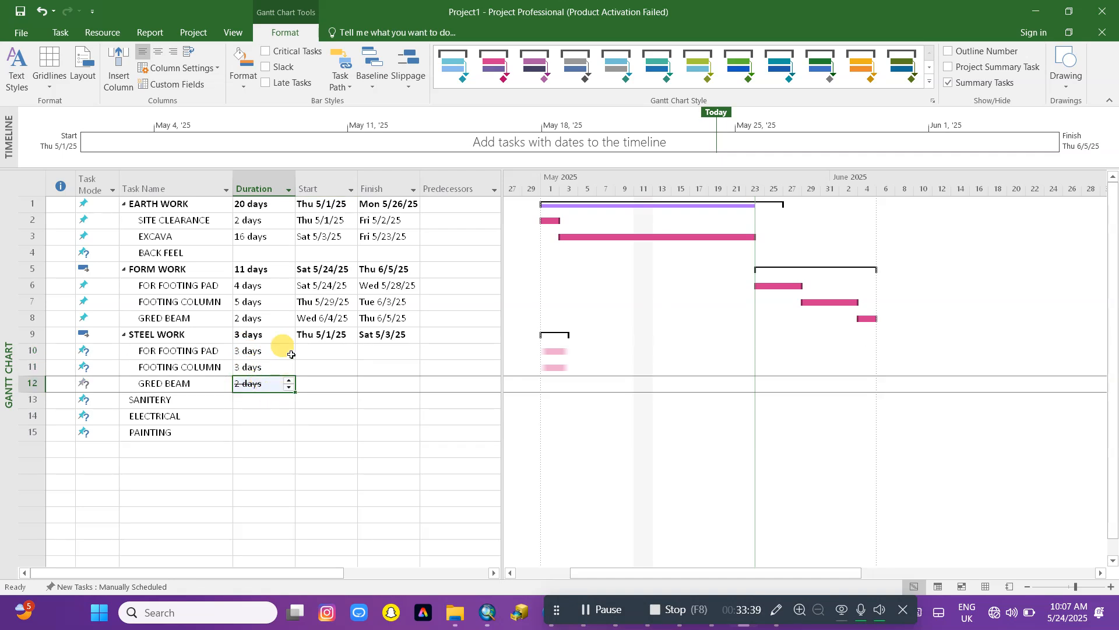
click(88, 385)
click(109, 385)
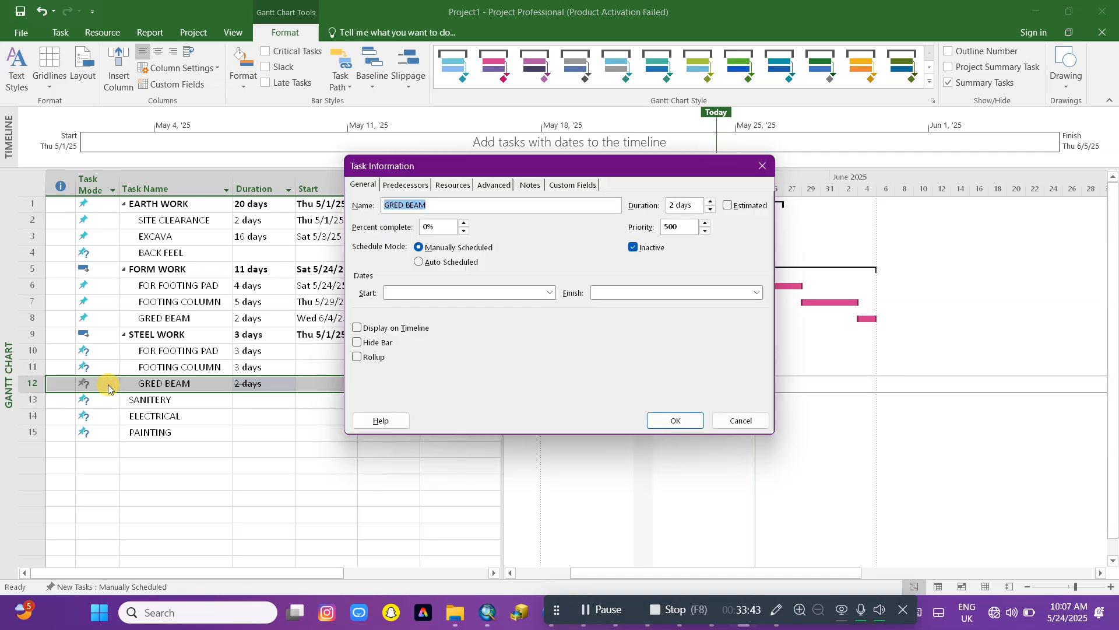
click(634, 247)
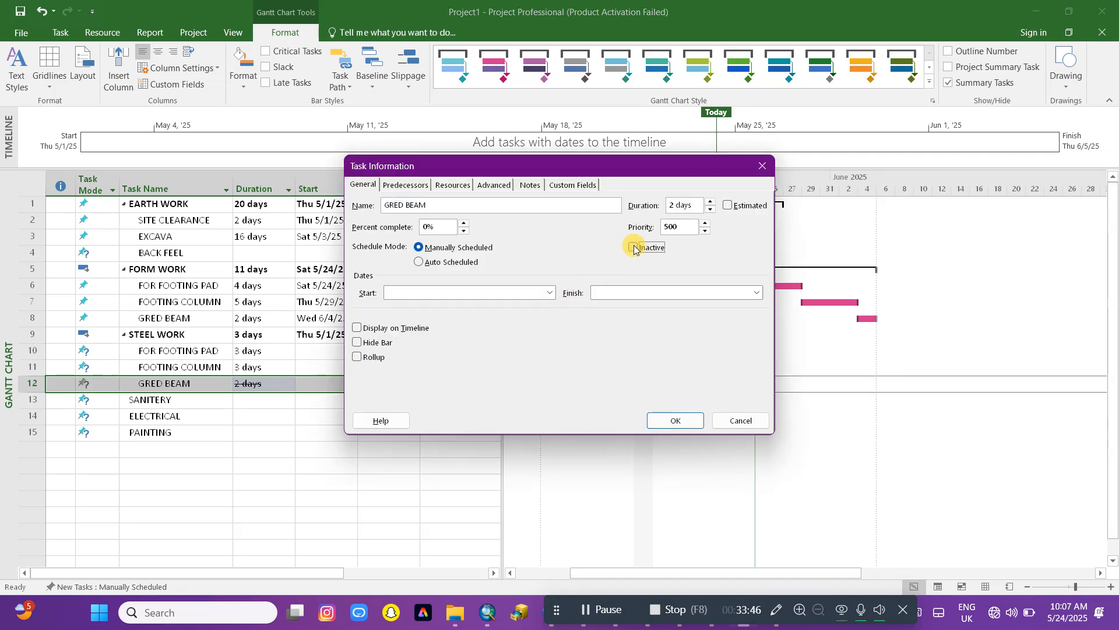
click(677, 421)
click(185, 394)
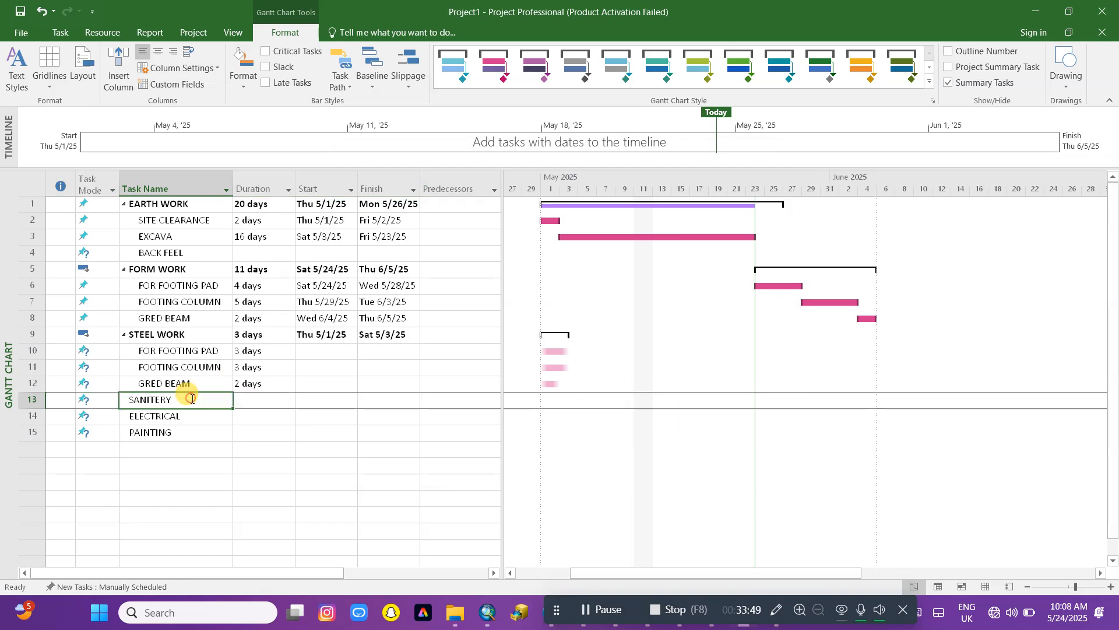
Step: Mark the GRED BEAM task under STEEL WORK as Inactive
click(86, 386)
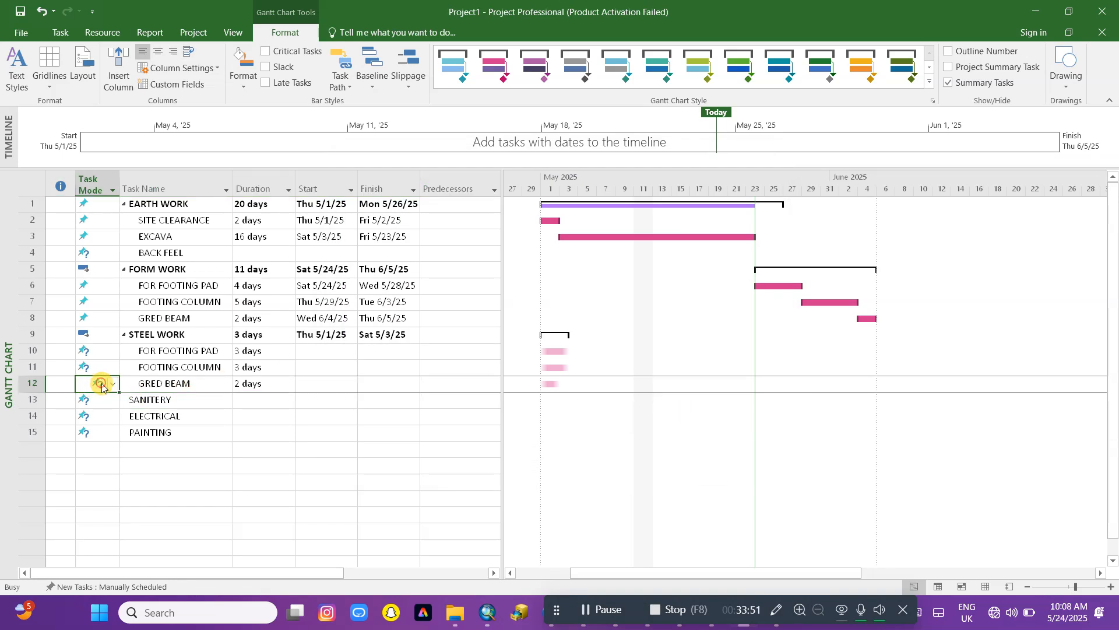
click(103, 385)
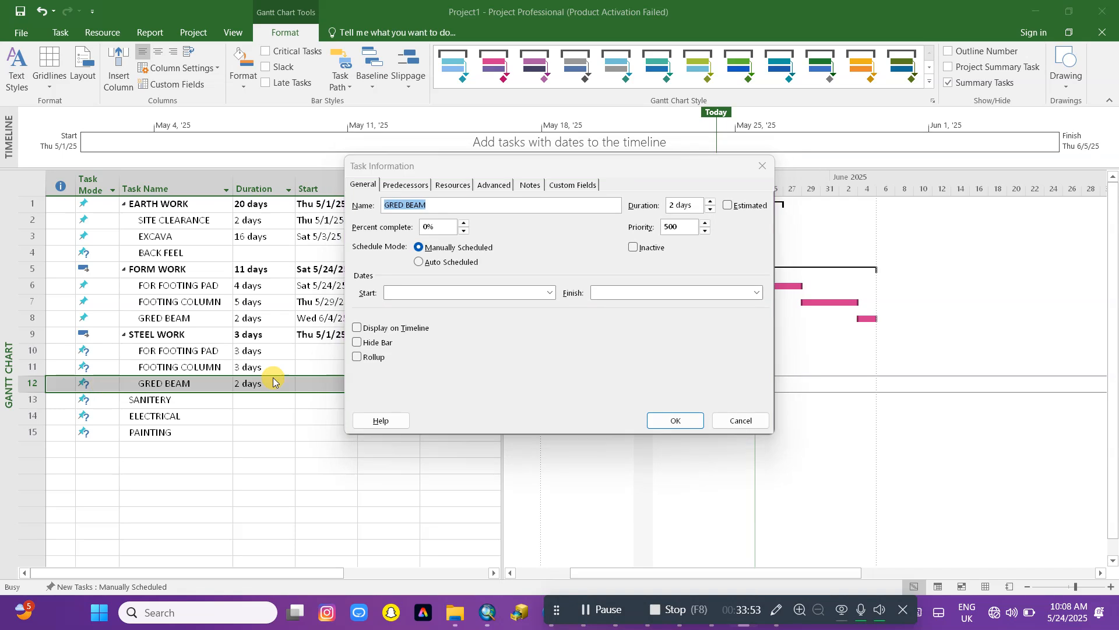
click(638, 255)
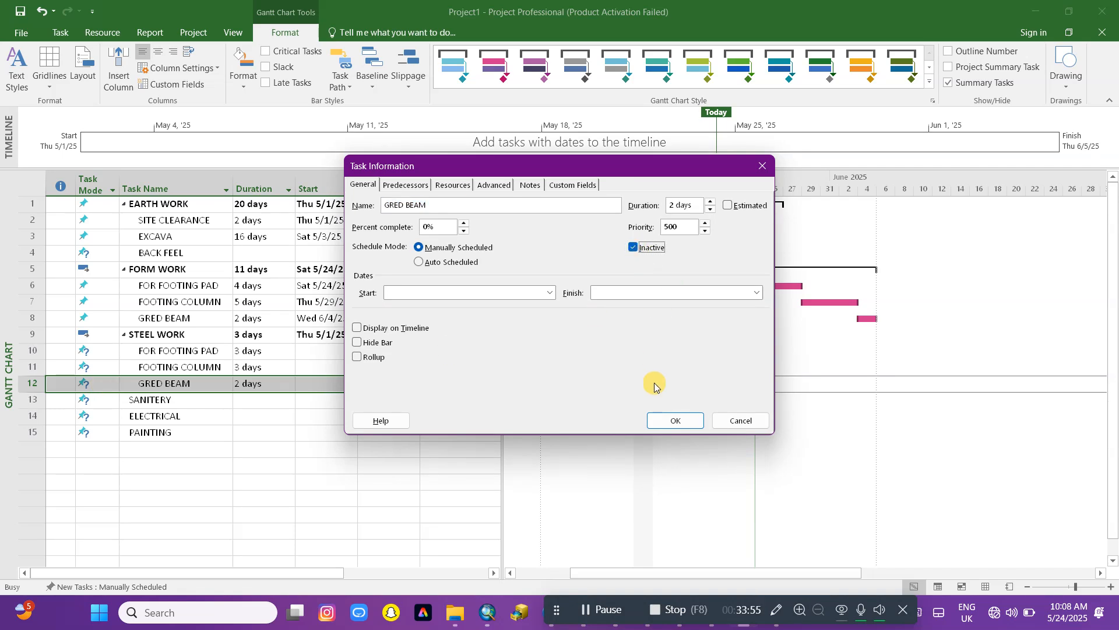
click(670, 420)
click(400, 431)
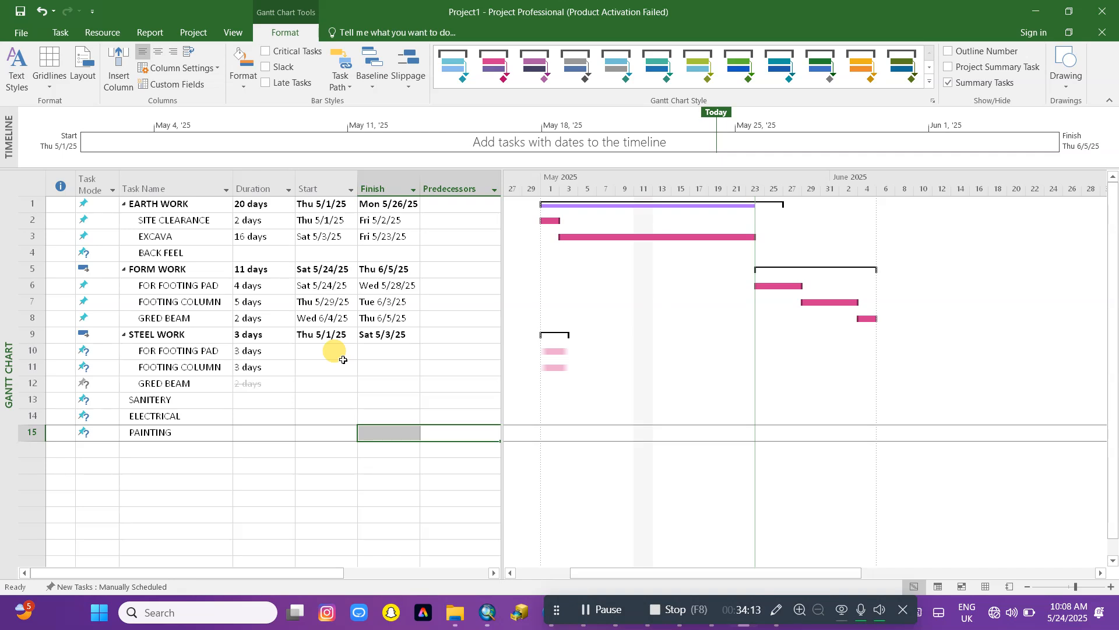
Step: Turn off the Inactive option of GRED BEAM under STEEL WORK
click(95, 385)
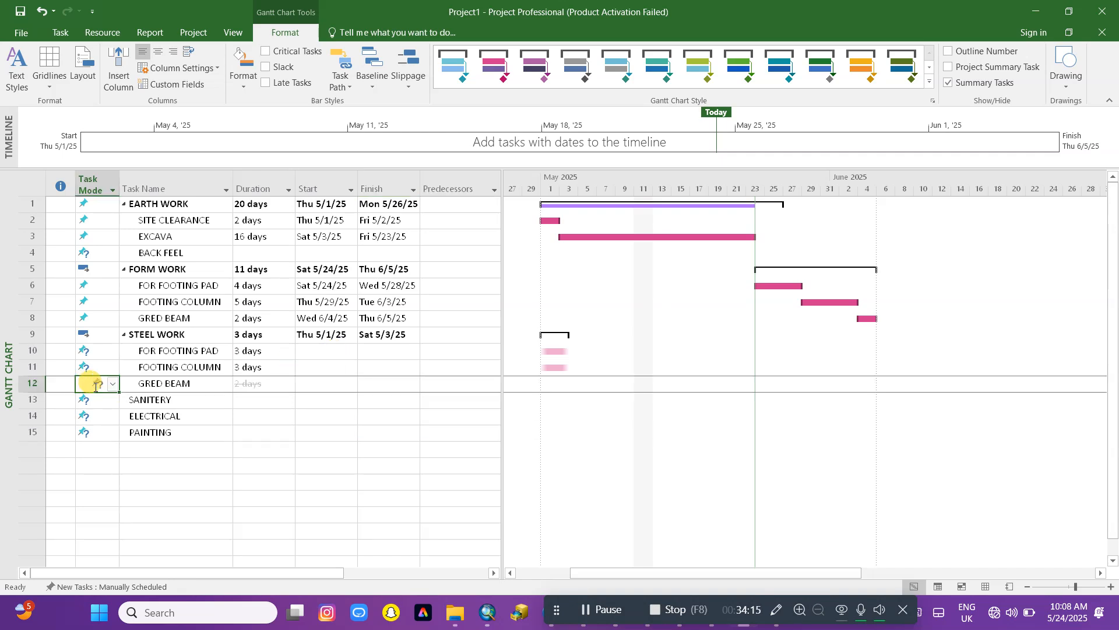
double_click(101, 386)
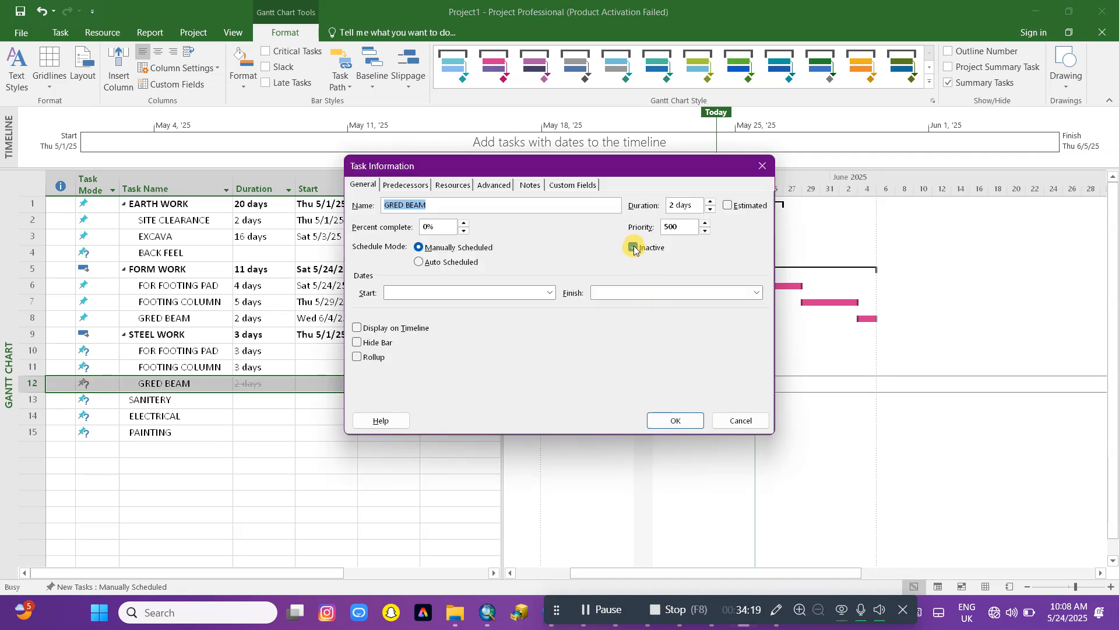
click(635, 249)
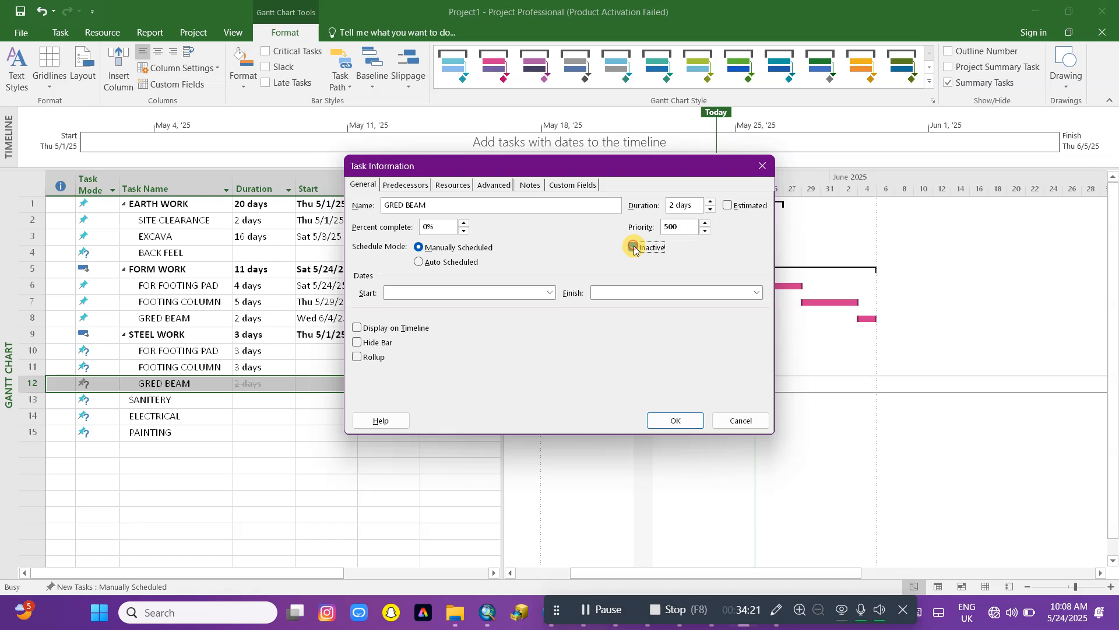
click(675, 421)
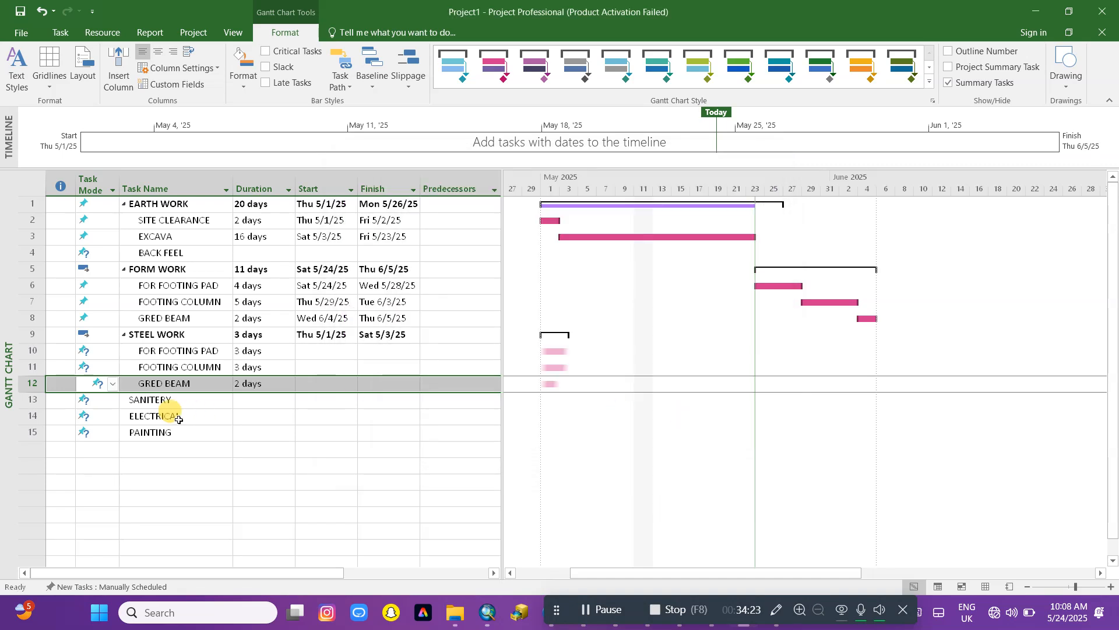
click(178, 386)
click(270, 387)
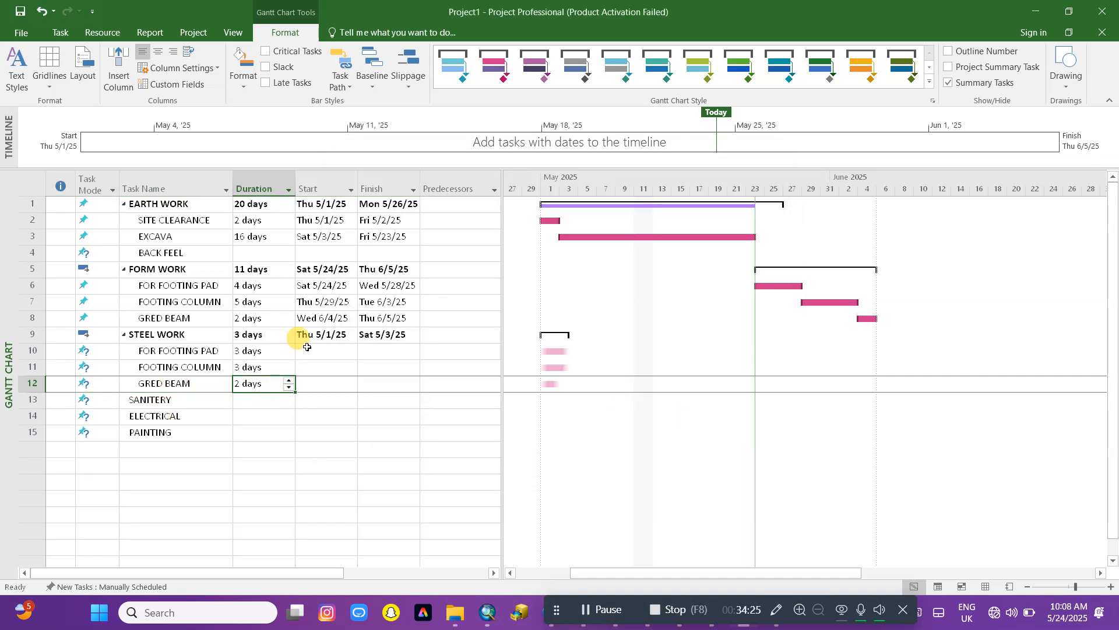
Step: Set the start date of FOR FOOTING PAD under STEEL WORK to Thu 6/5/25
click(321, 351)
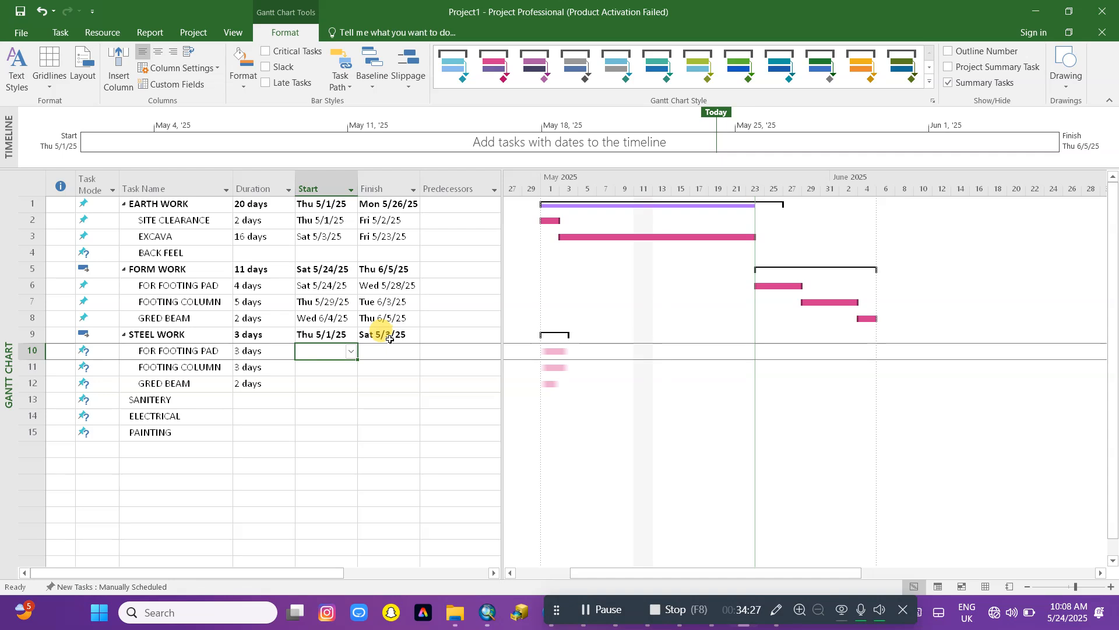
click(352, 350)
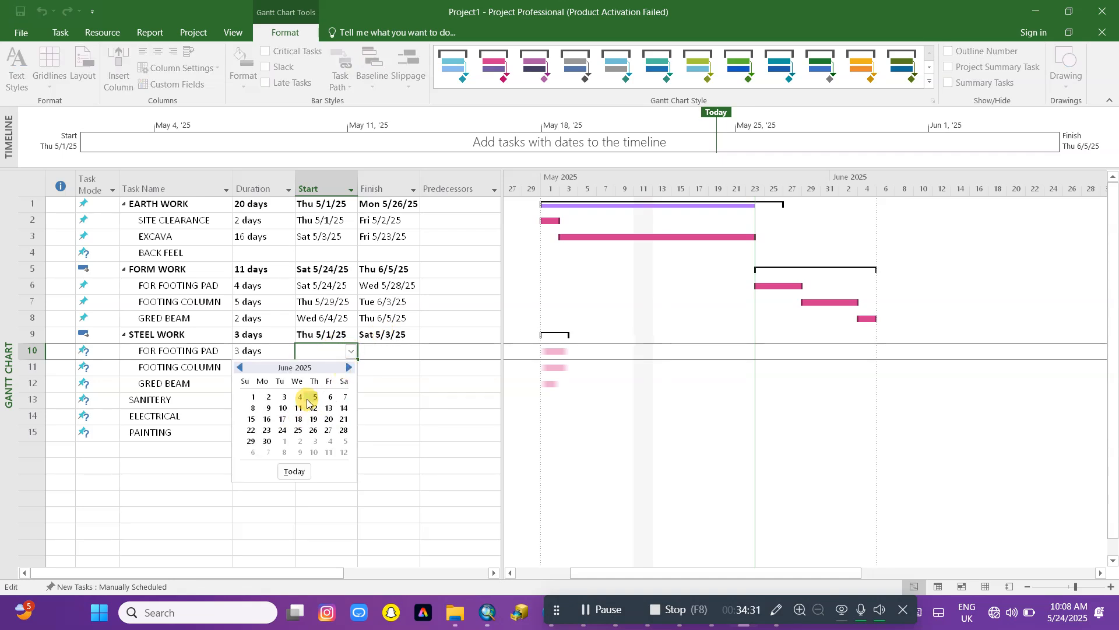
click(315, 396)
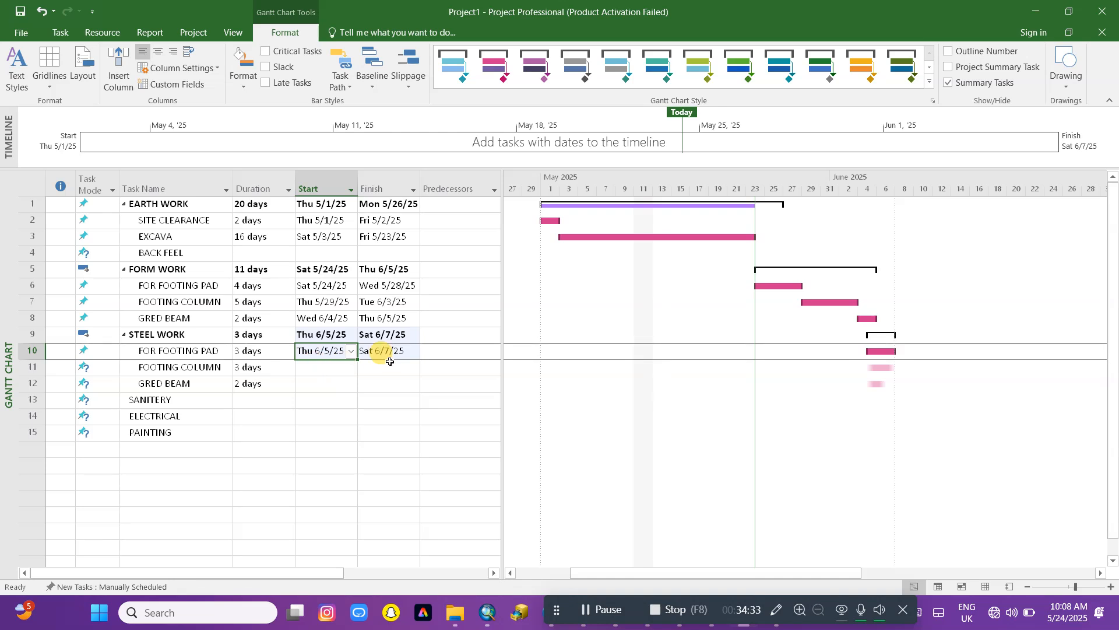
Step: Set the start date of FOOTING COLUMN under STEEL WORK to Sun 6/8/25
click(336, 366)
click(351, 367)
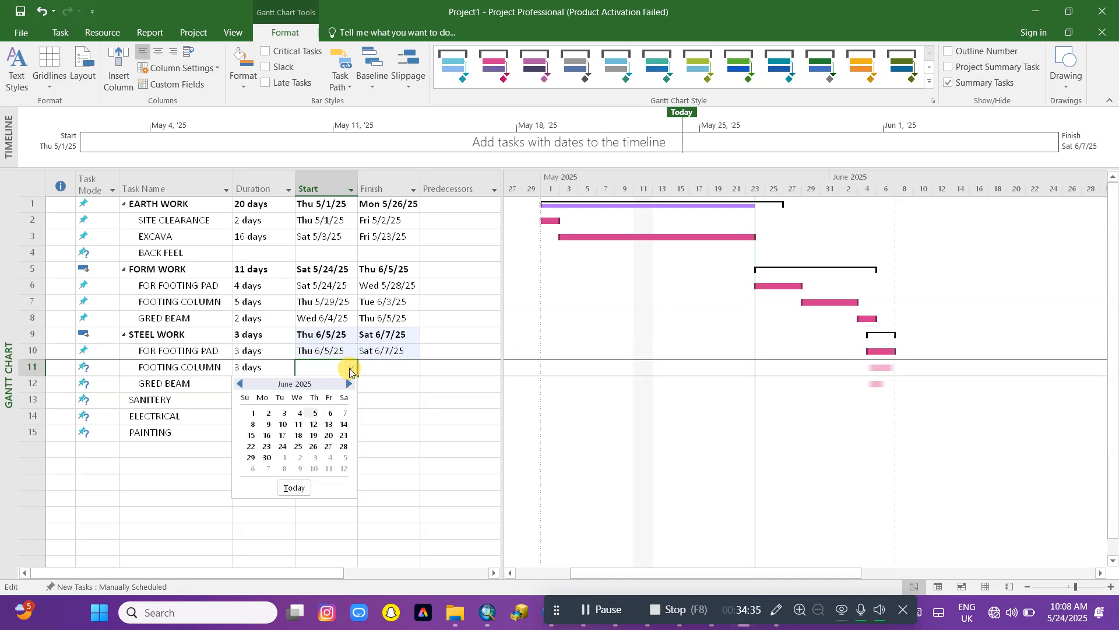
click(347, 384)
click(240, 384)
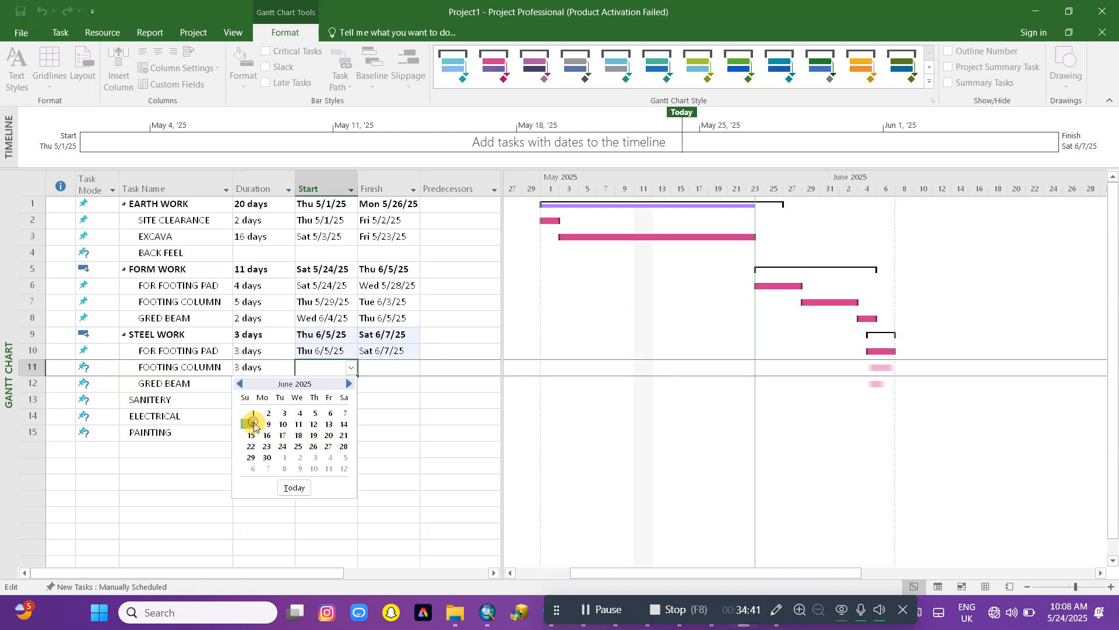
click(254, 424)
Step: Set the start date of GRED BEAM under STEEL WORK to Wed 6/11/25
click(325, 383)
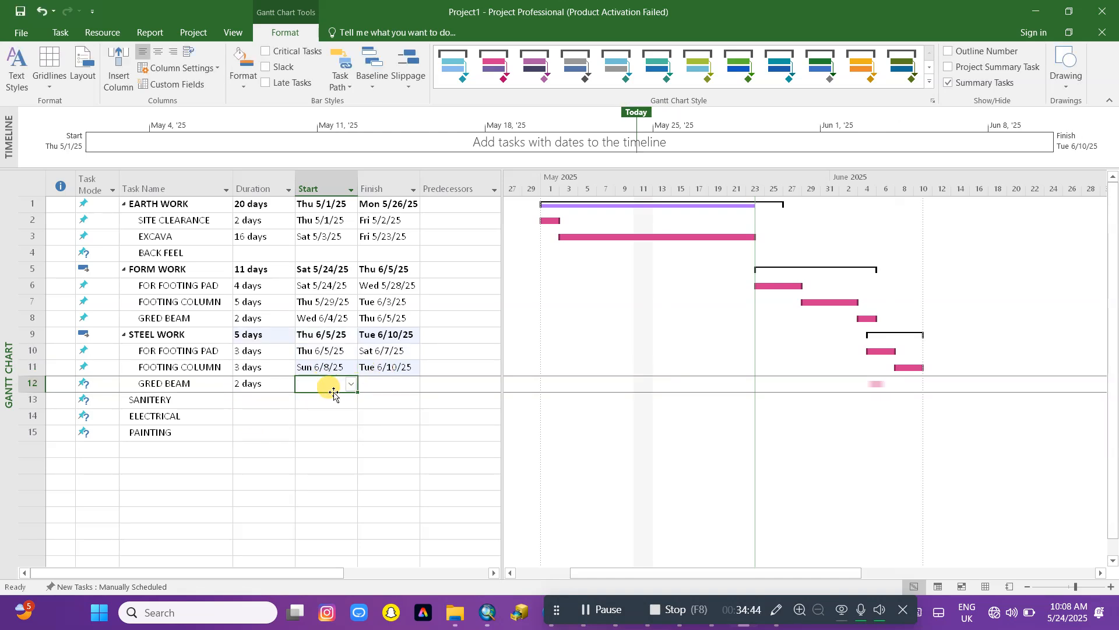
click(354, 387)
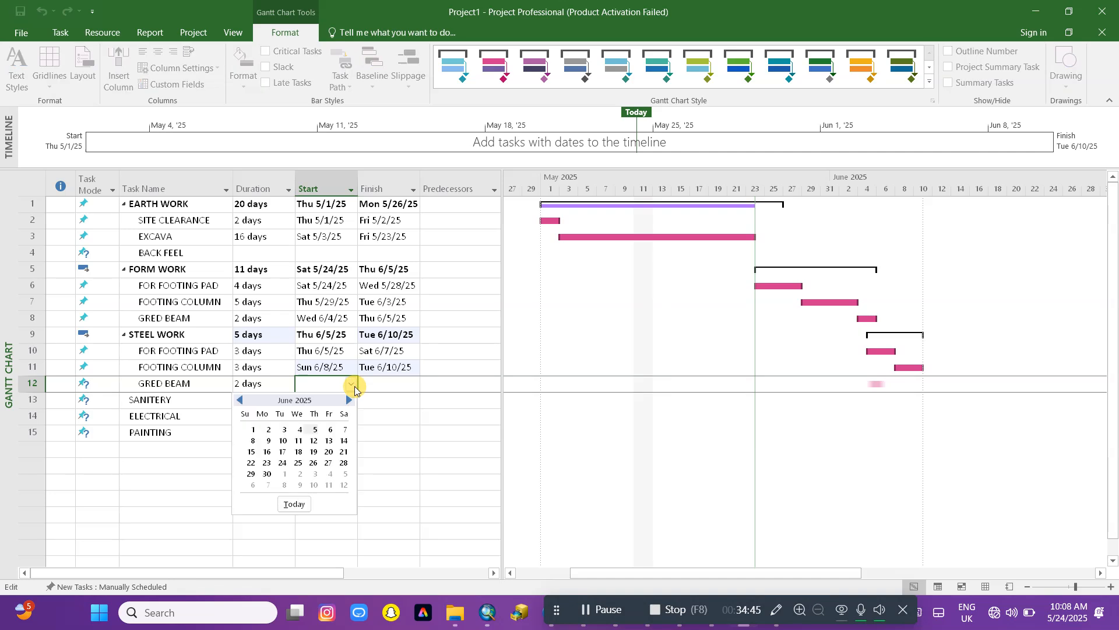
click(300, 443)
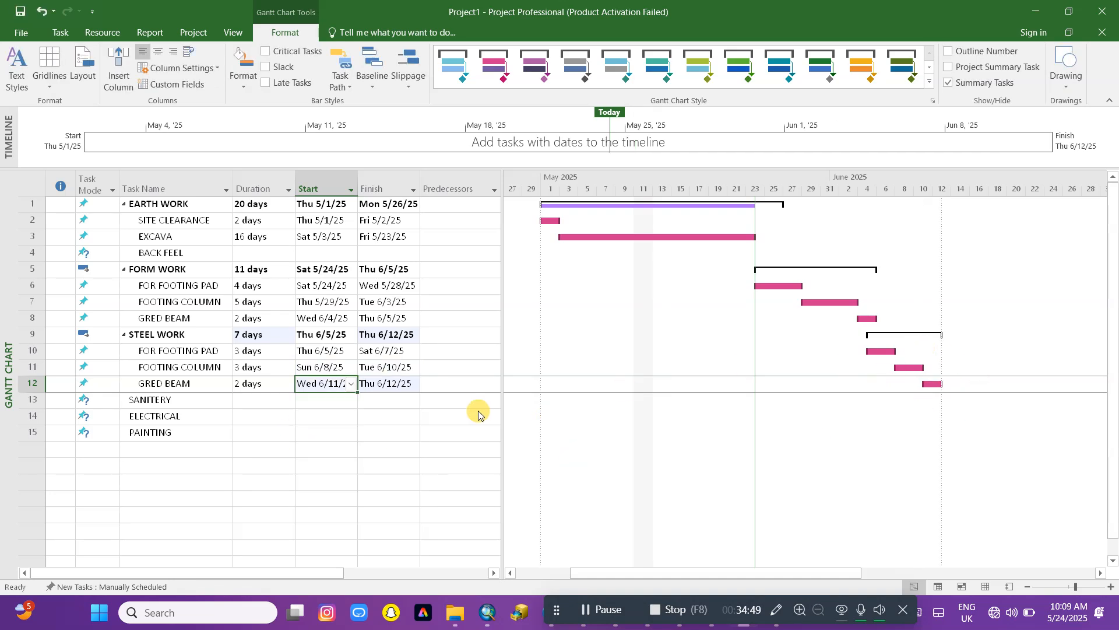
click(345, 434)
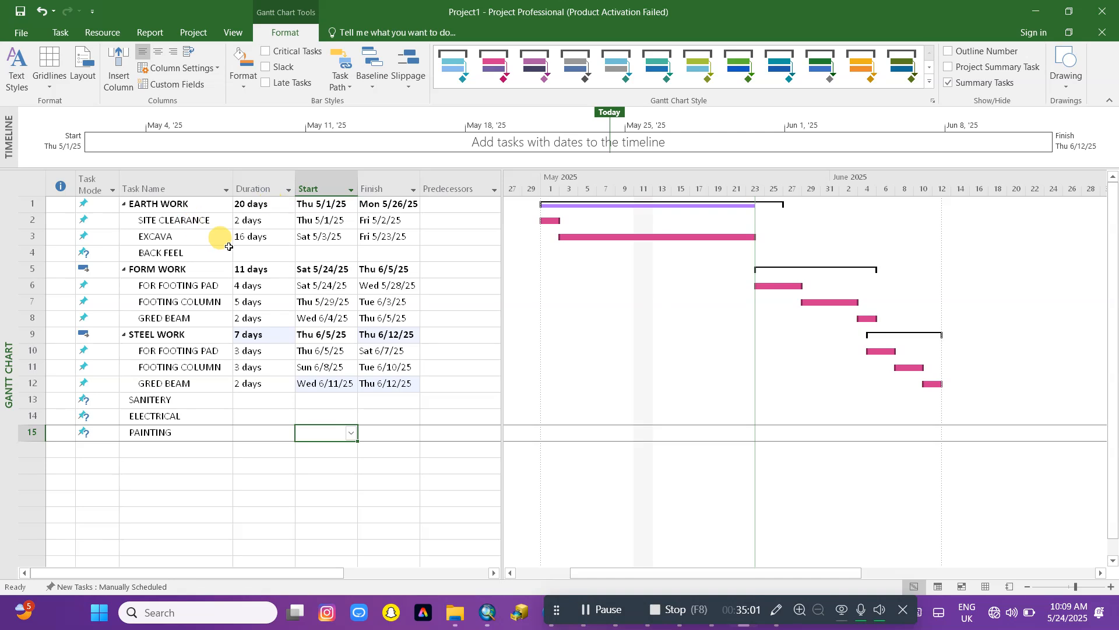
Step: Enter 2 as the predecessor of EXCAVA and 3 as the predecessor of FOR FOOTING PAD under FORM WORK
click(444, 223)
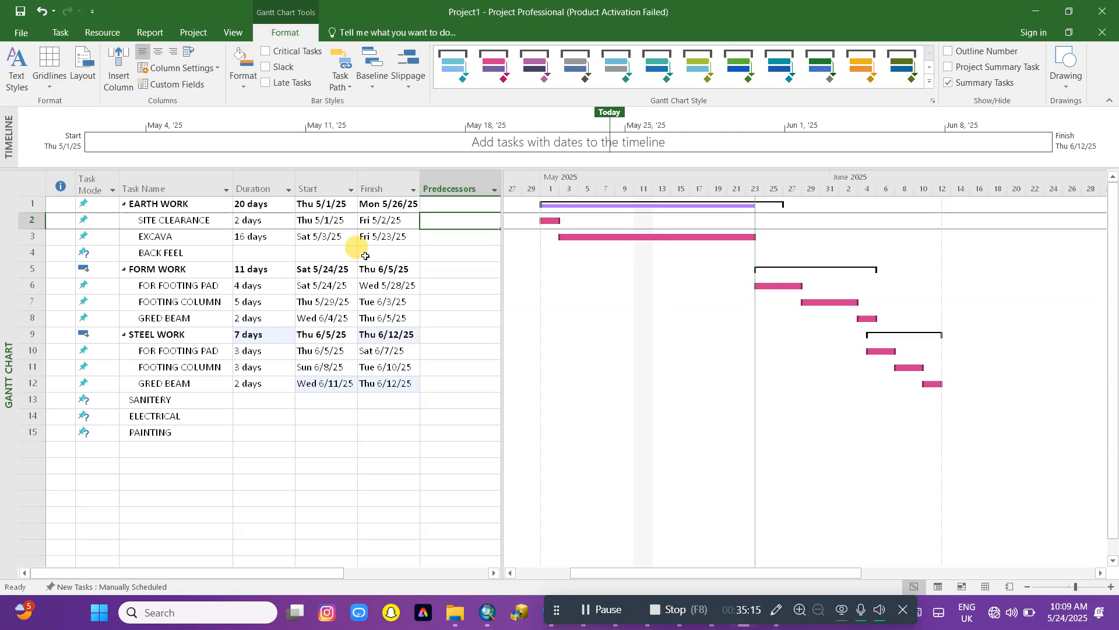
click(444, 236)
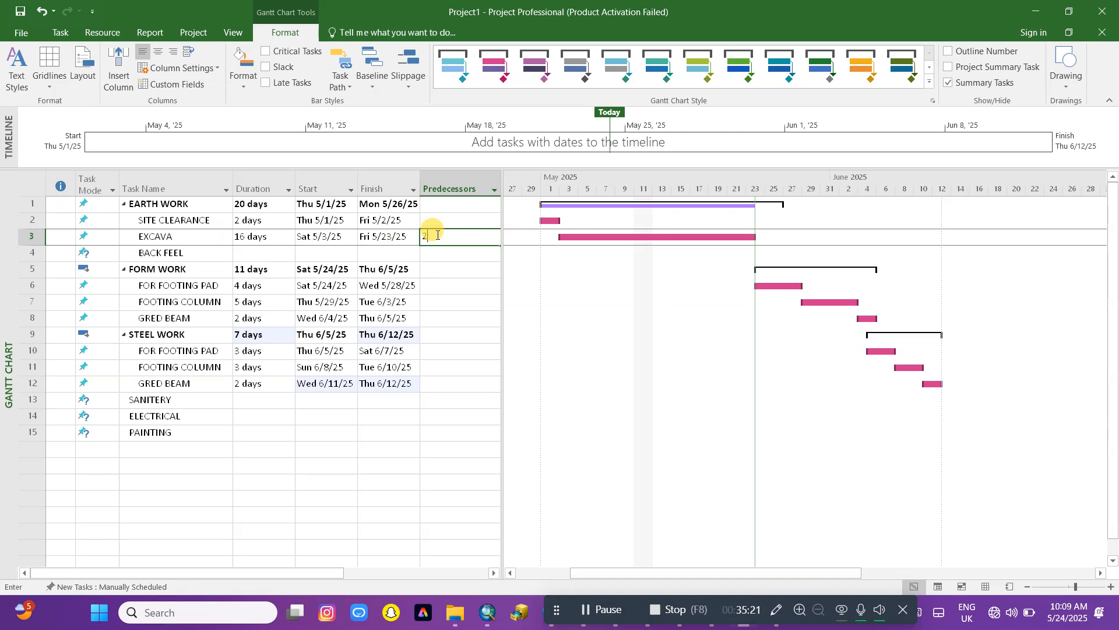
click(461, 286)
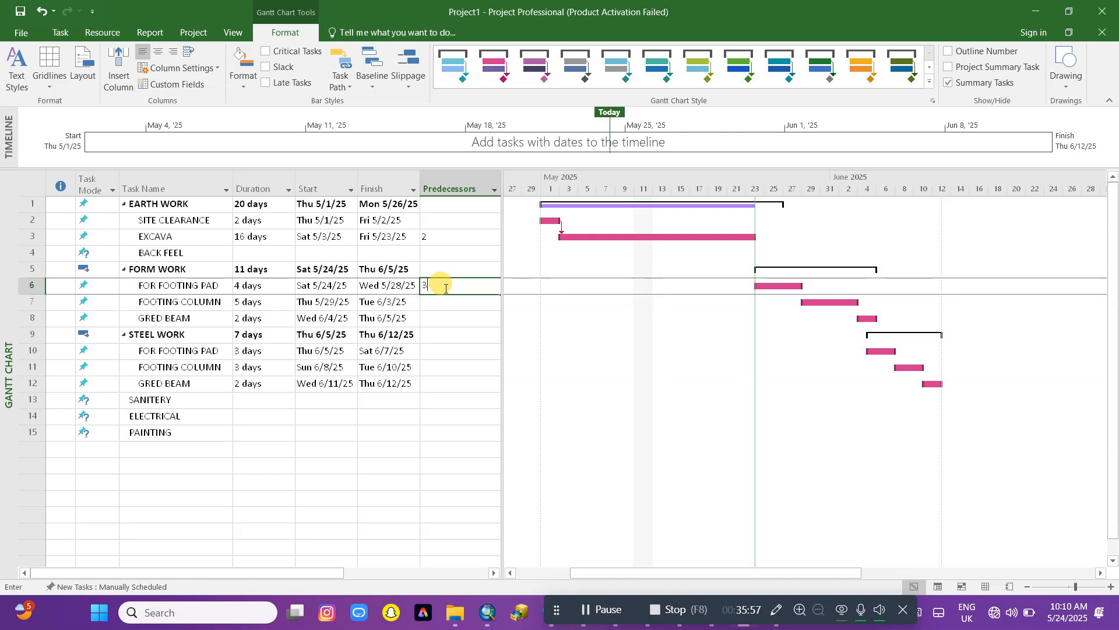
click(445, 318)
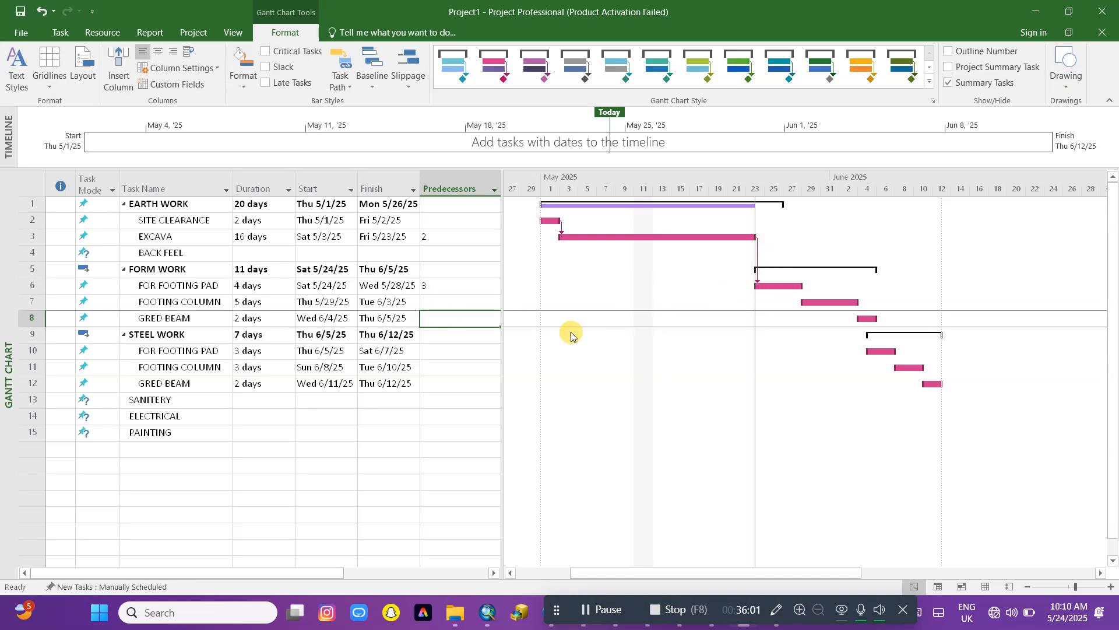
Step: Enter predecessor 6 for FOOTING COLUMN and predecessor 7 for GRED BEAM under FORM WORK
click(450, 303)
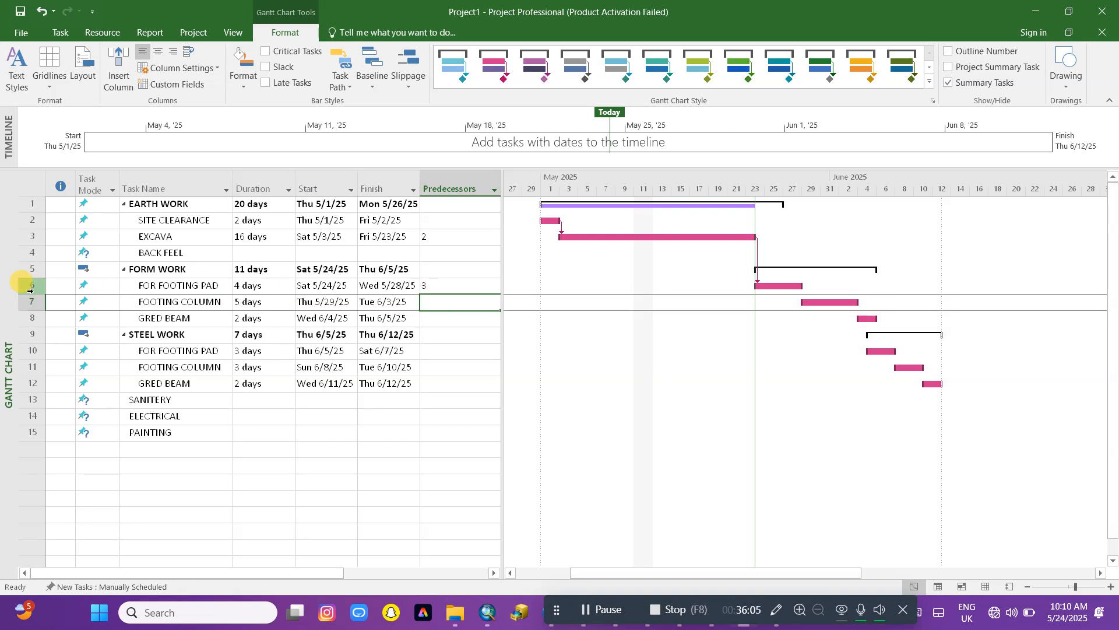
click(438, 320)
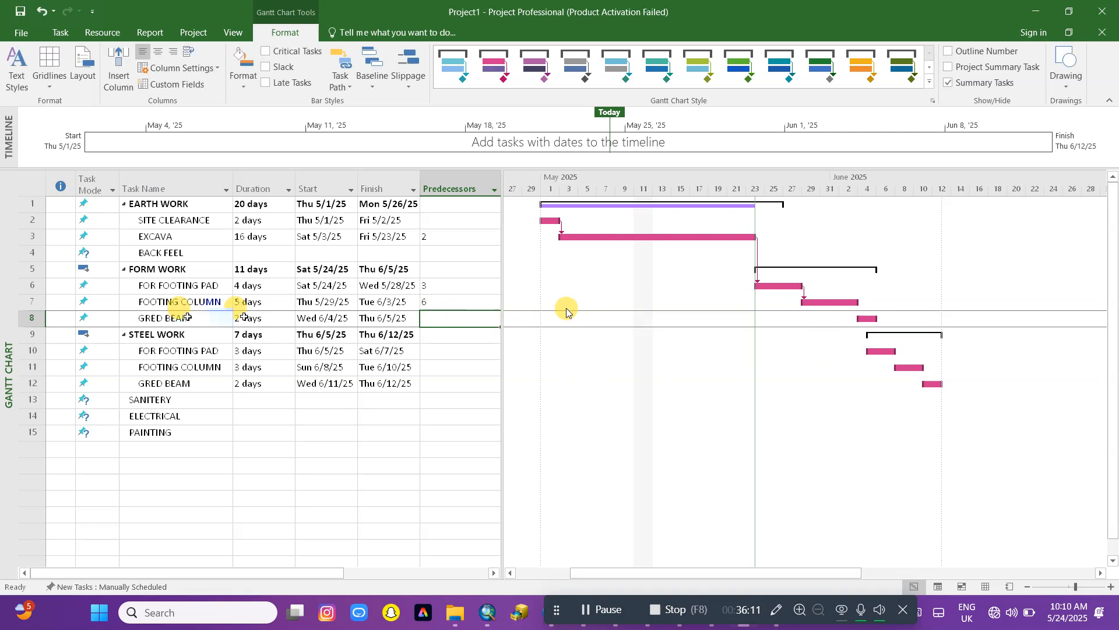
click(444, 320)
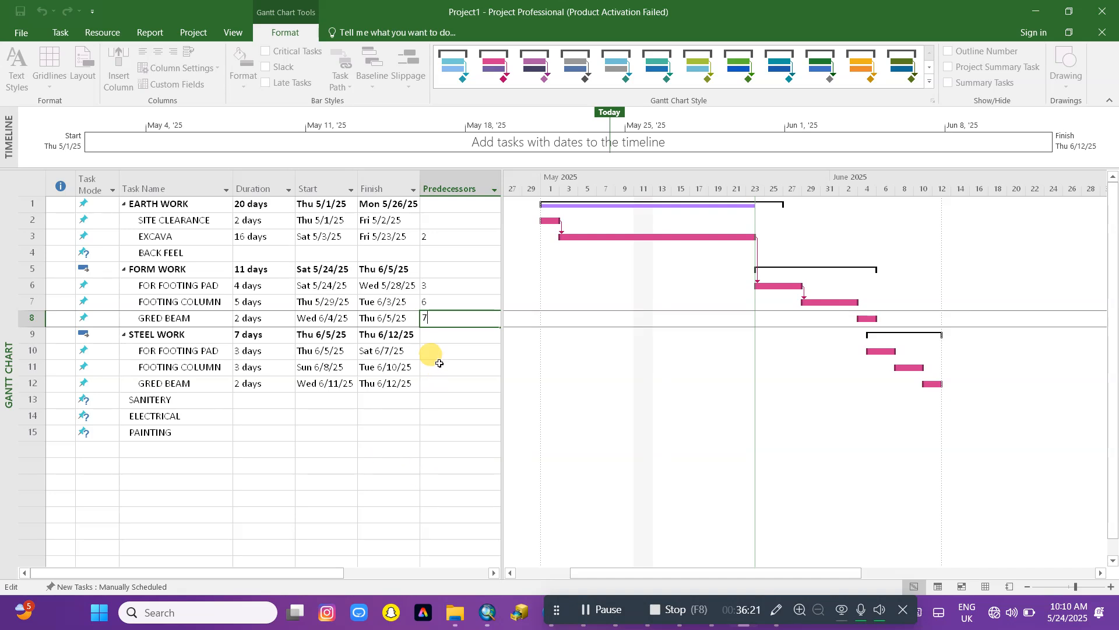
click(445, 334)
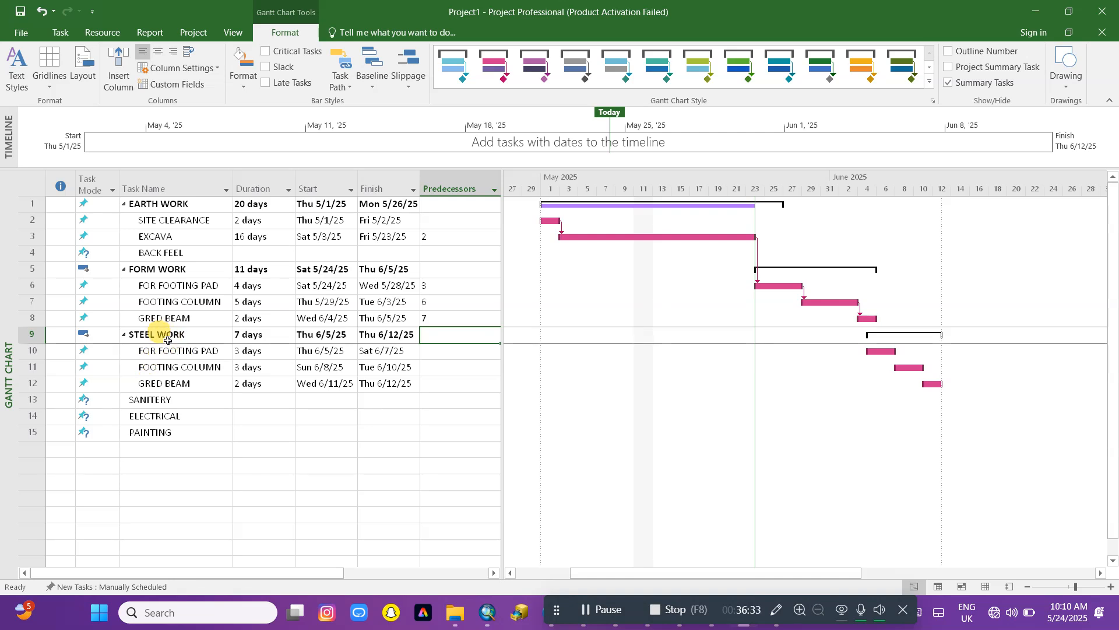
Step: Enter predecessor 8 for FOR FOOTING PAD and predecessor 10 for FOOTING COLUMN under STEEL WORK
click(437, 348)
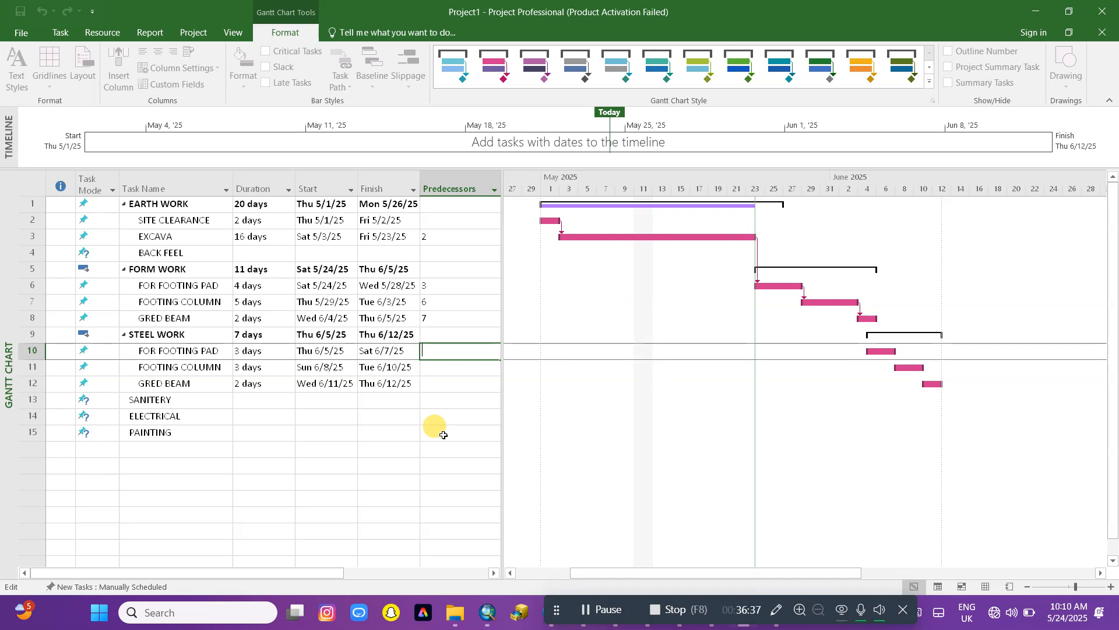
text(8)
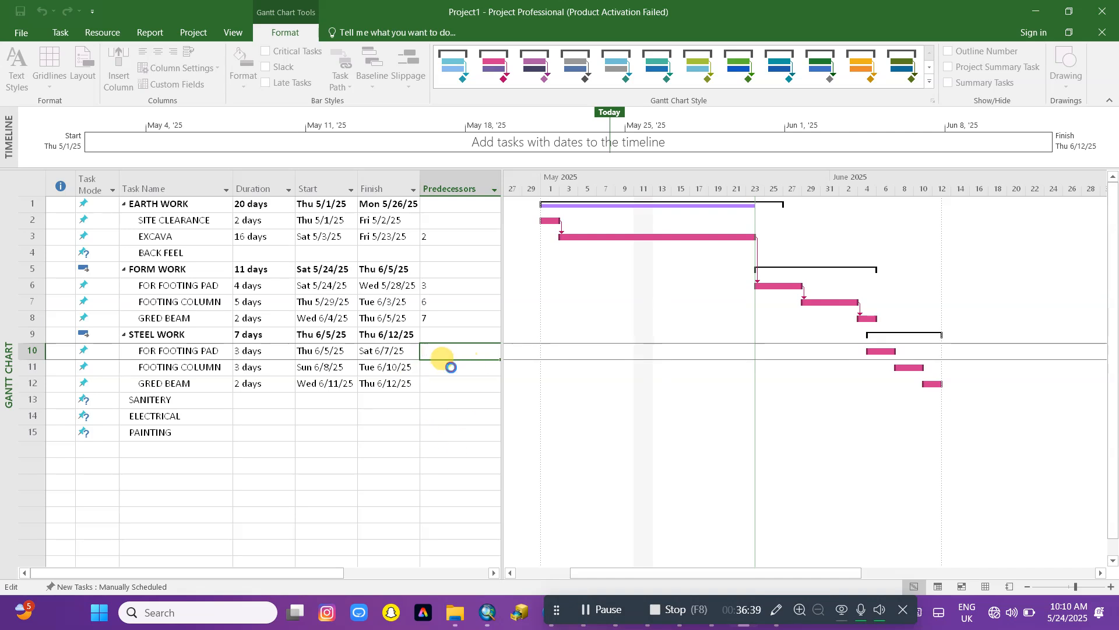
click(450, 367)
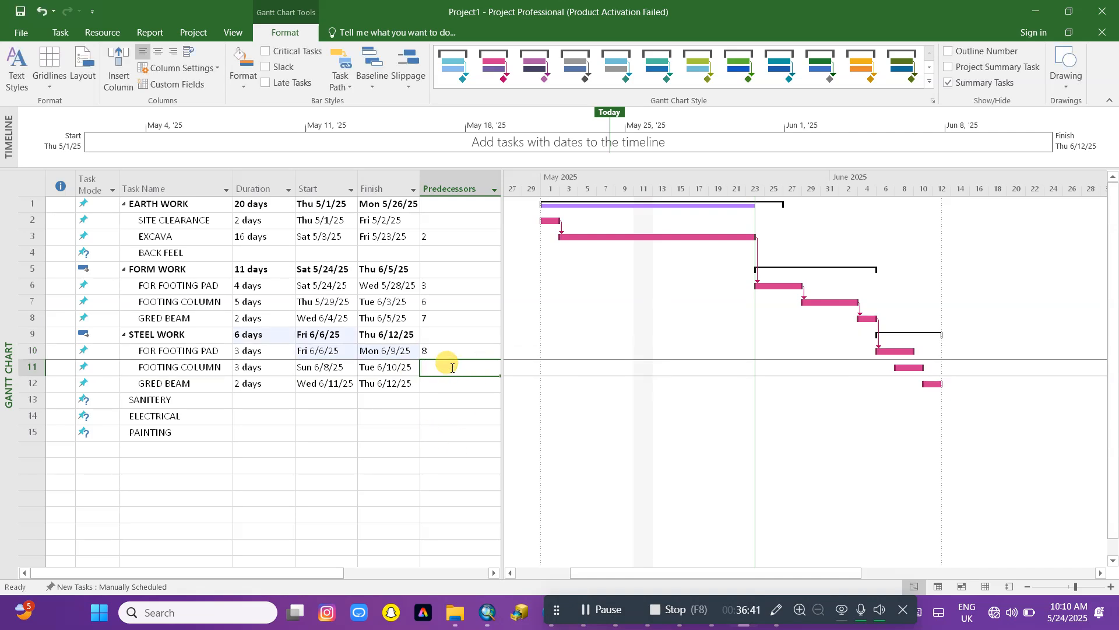
text(10)
click(439, 383)
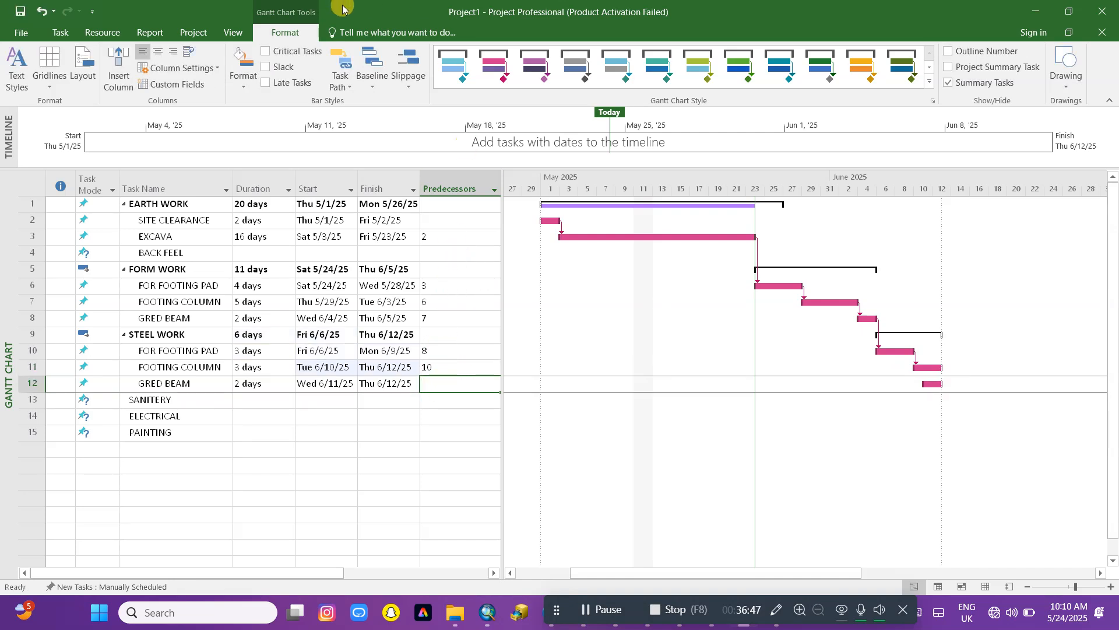
click(433, 236)
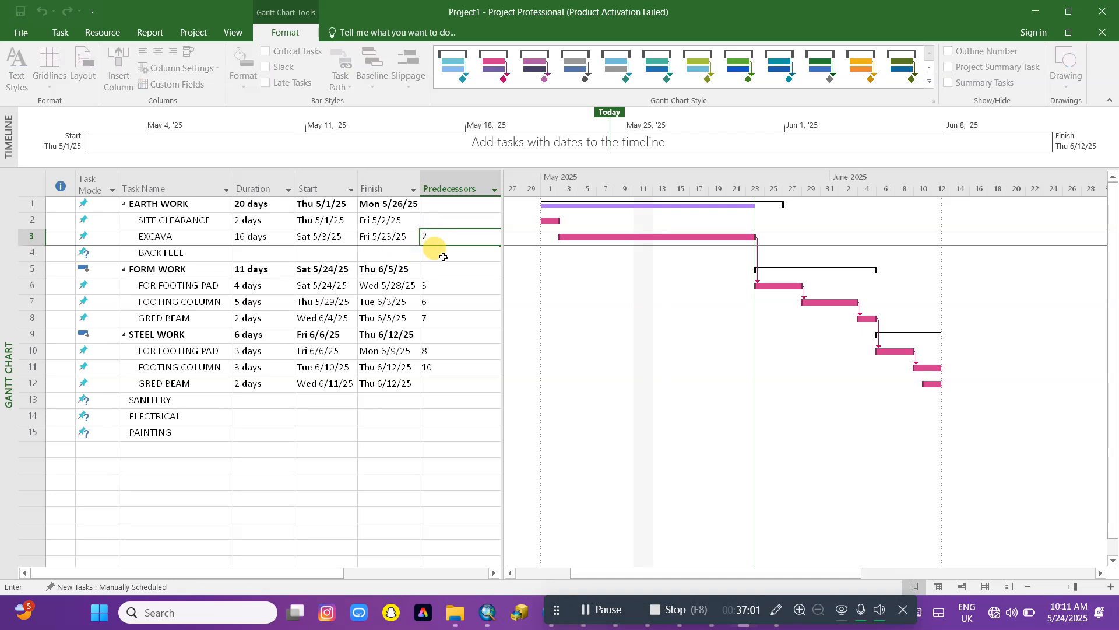
key(Return)
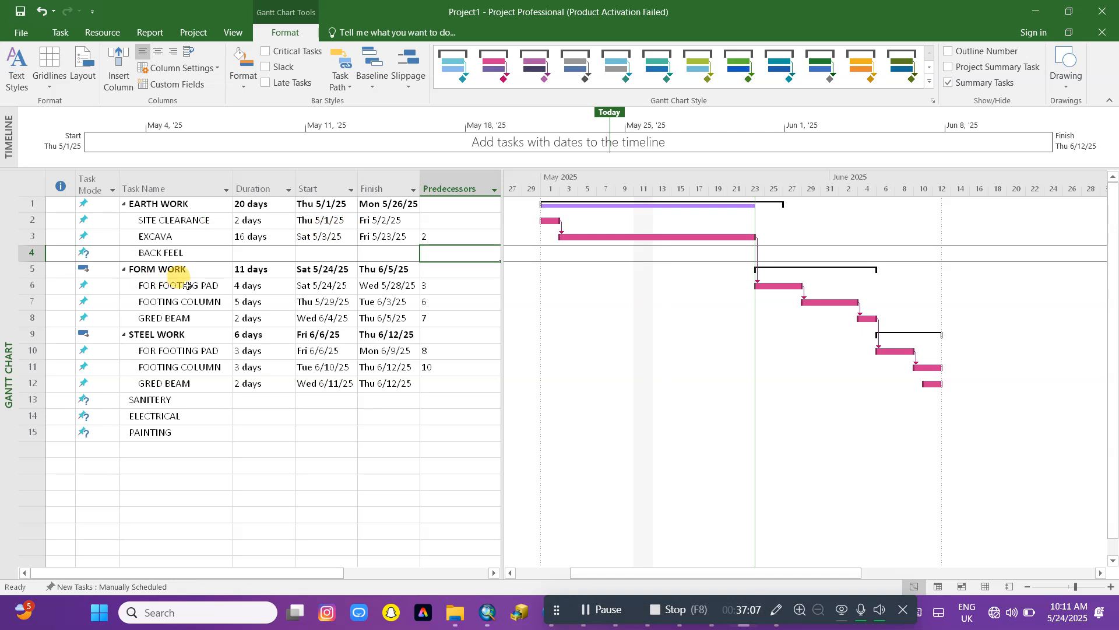
click(427, 286)
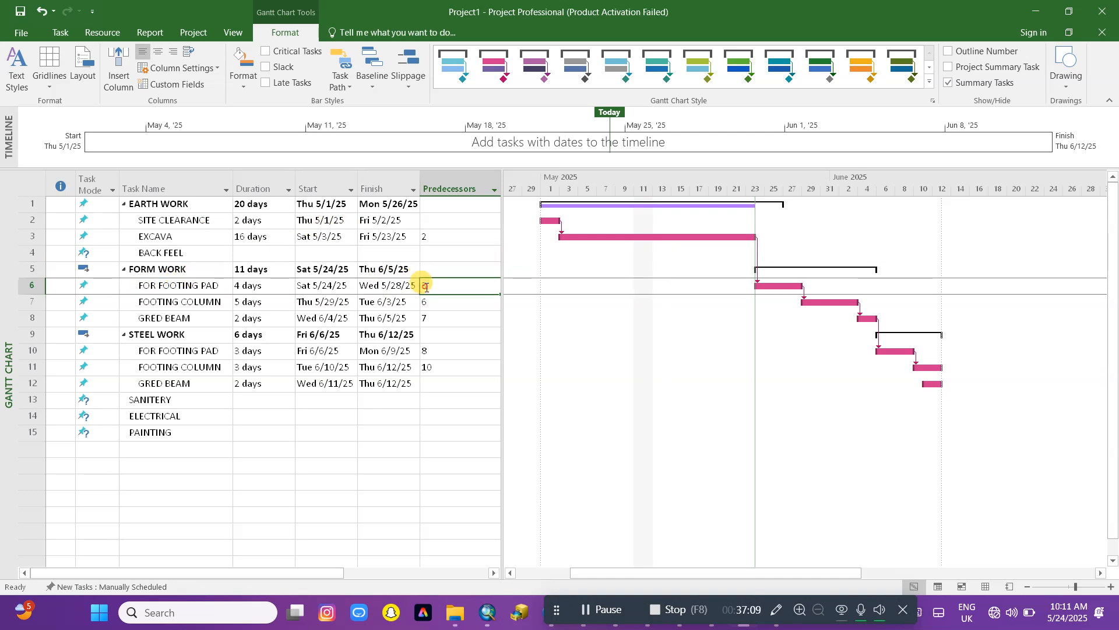
click(427, 286)
click(433, 304)
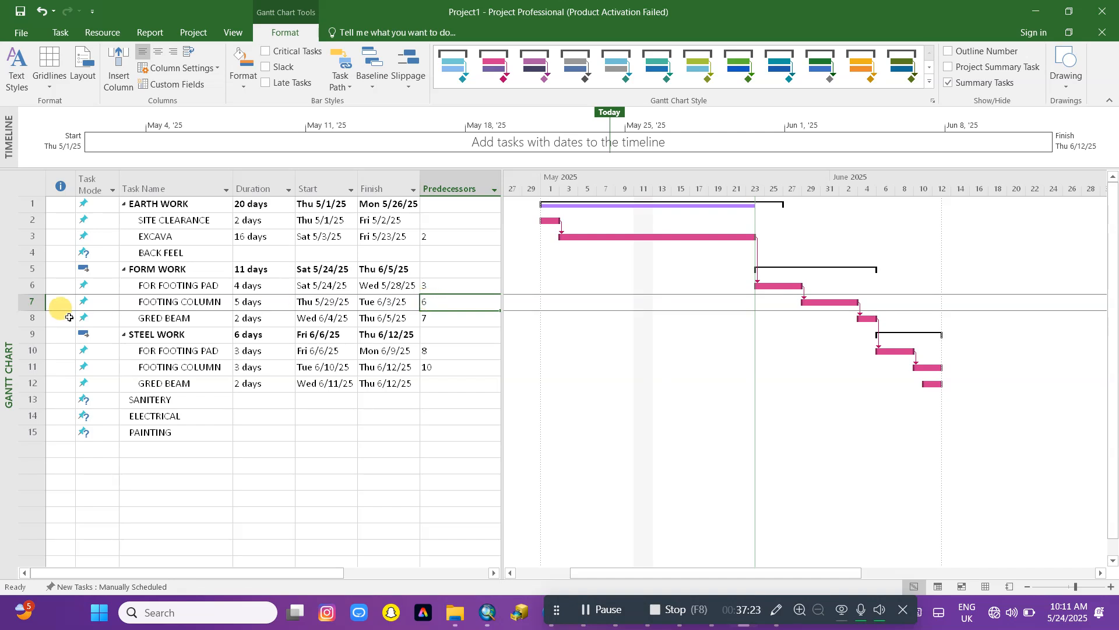
Step: Enter 10 as the predecessor of GRED BEAM under STEEL WORK
click(430, 381)
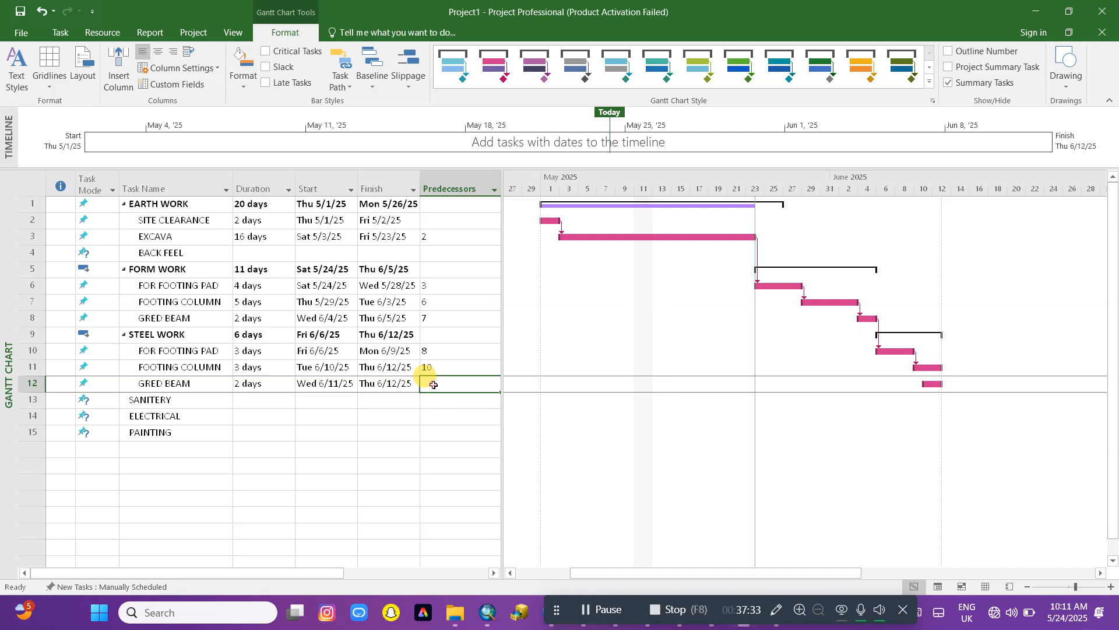
text(1)
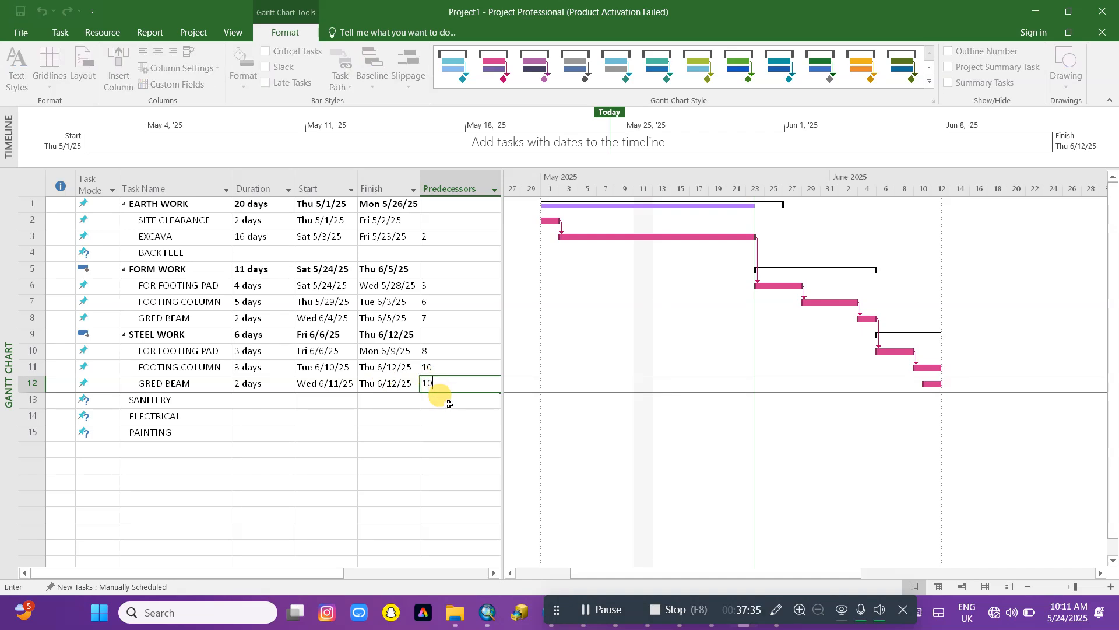
text(0)
key(Return)
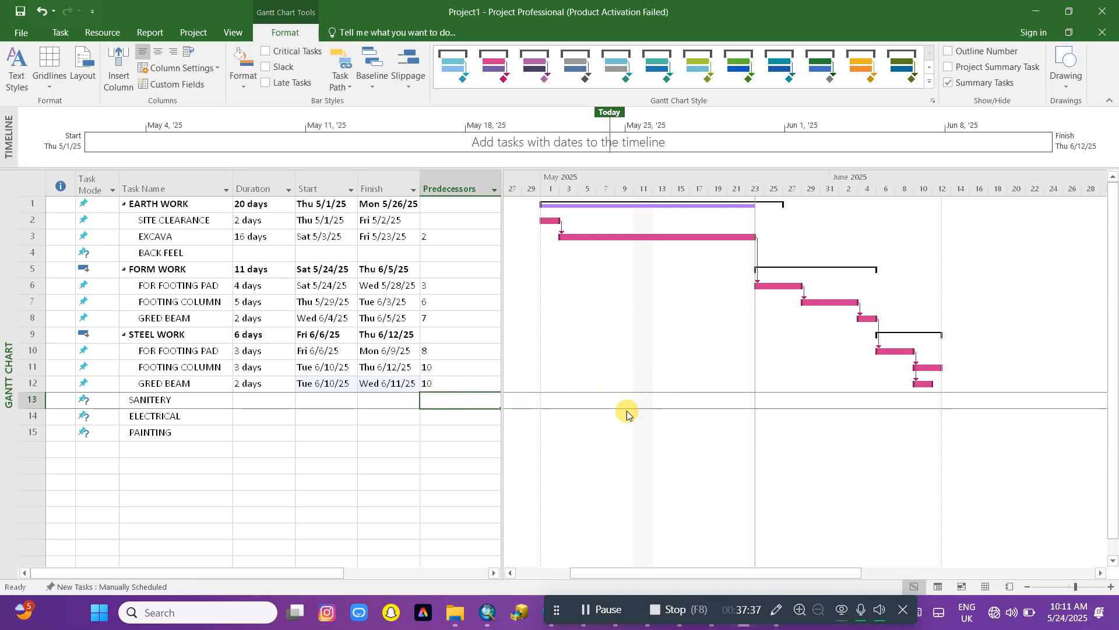
Step: Change the predecessor of GRED BEAM under STEEL WORK to 11
click(444, 388)
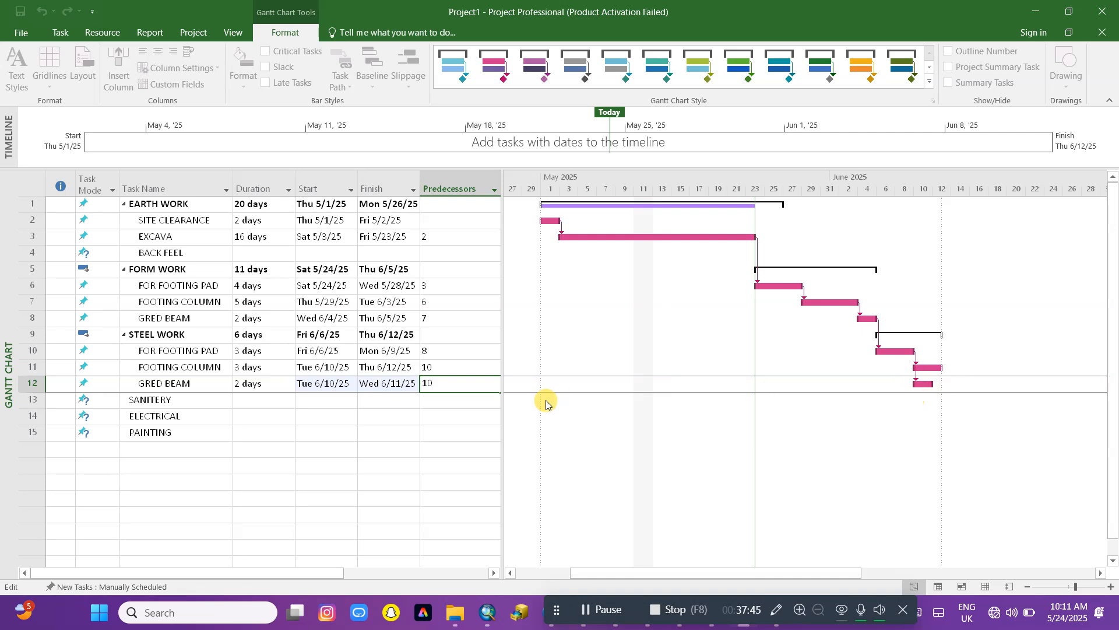
drag(449, 385, 421, 385)
text(11)
key(Return)
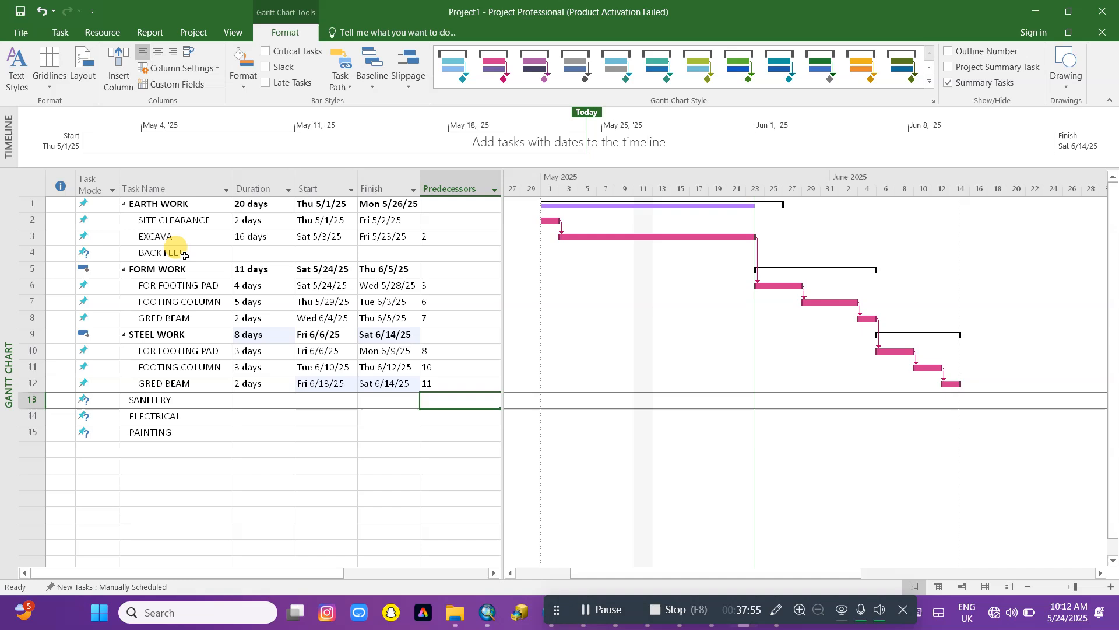
Step: Enter 12 as the predecessor of BACK FEEL under EARTH WORK
click(458, 252)
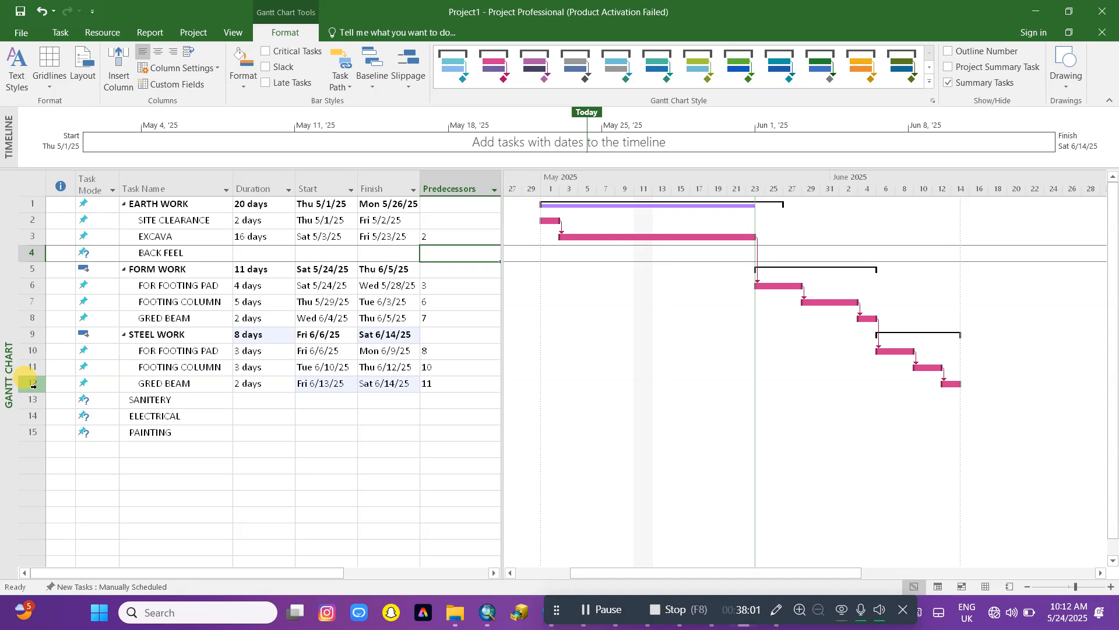
click(467, 258)
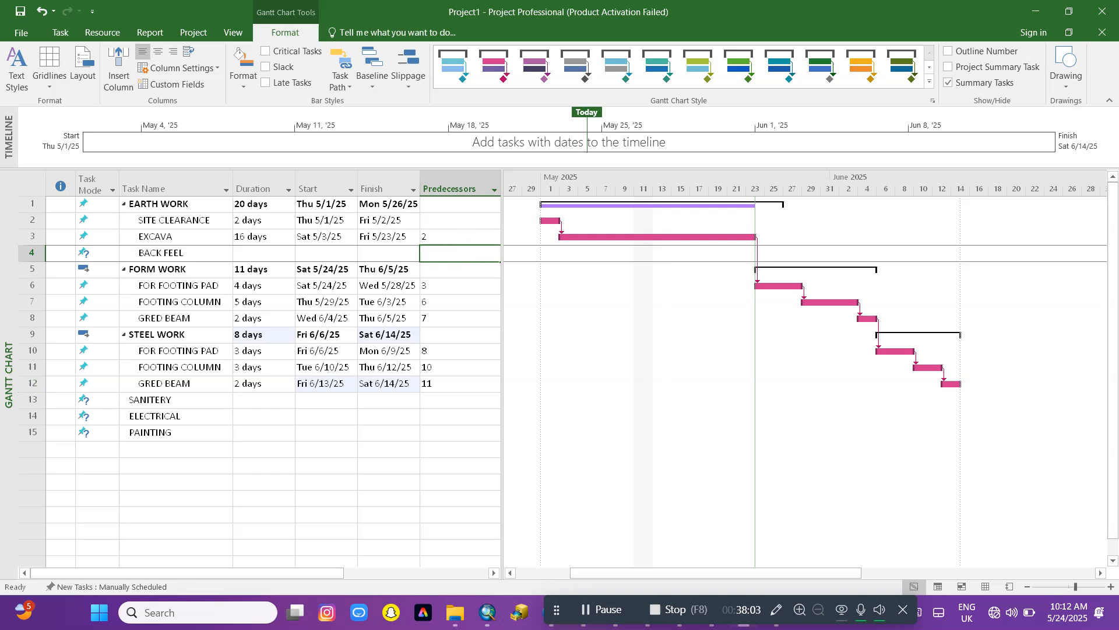
text(12)
click(488, 347)
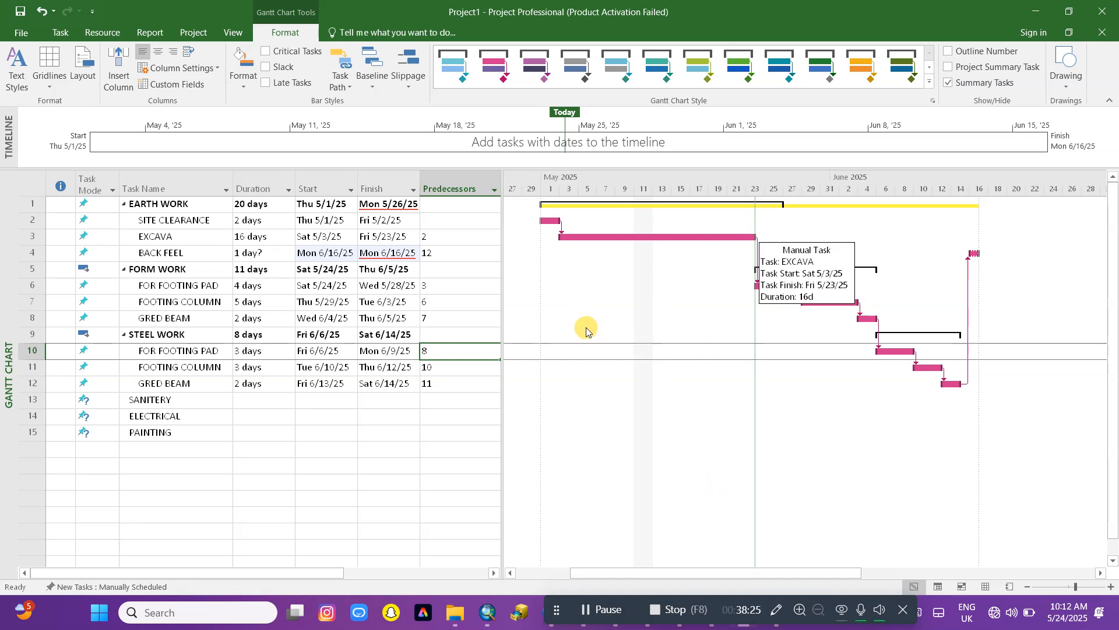
click(448, 366)
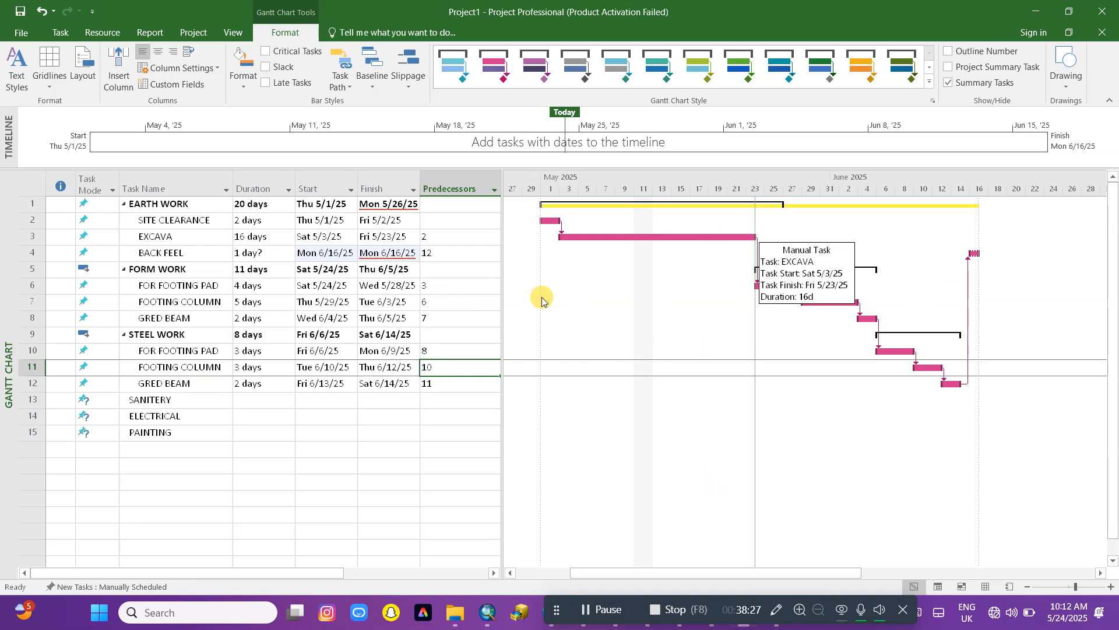
click(441, 302)
click(437, 349)
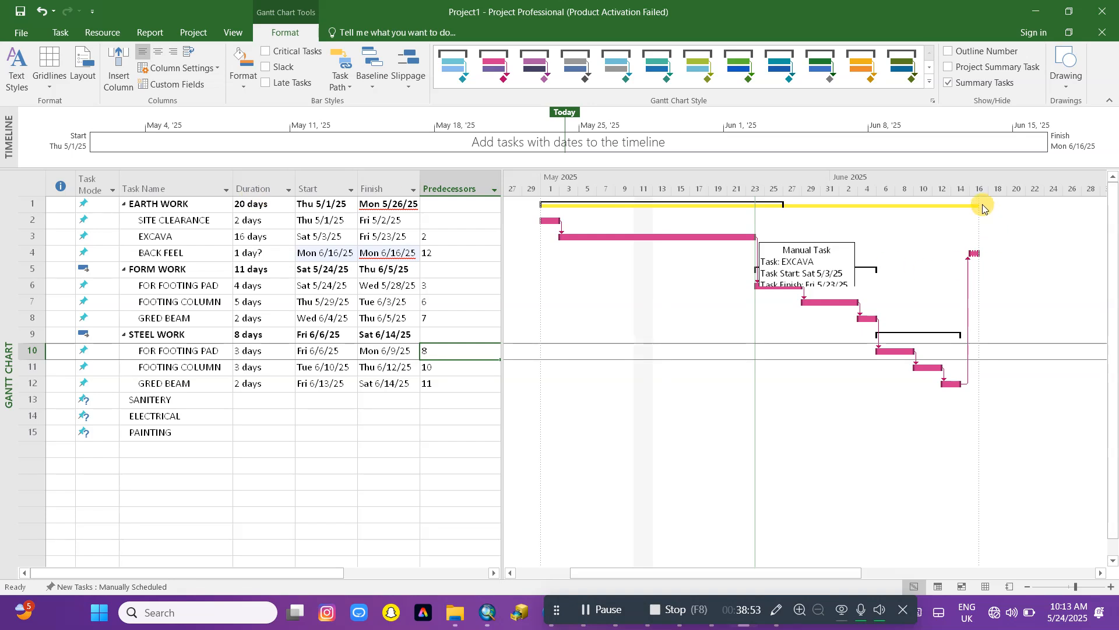
Step: Set the duration of the EARTH WORK summary task to 30 days
click(267, 204)
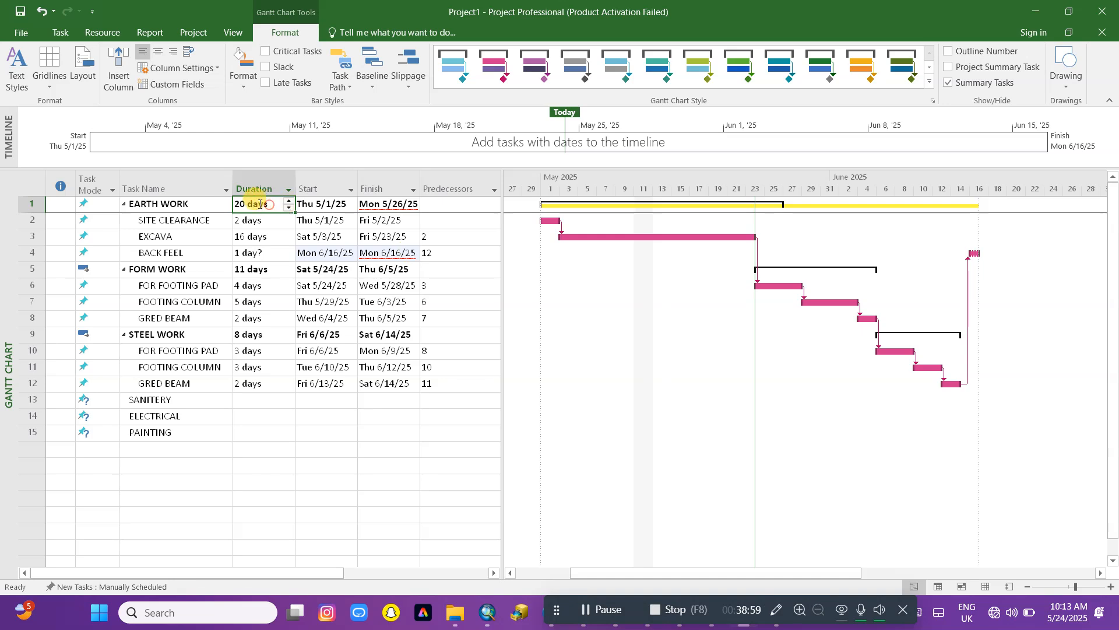
drag(272, 203, 236, 203)
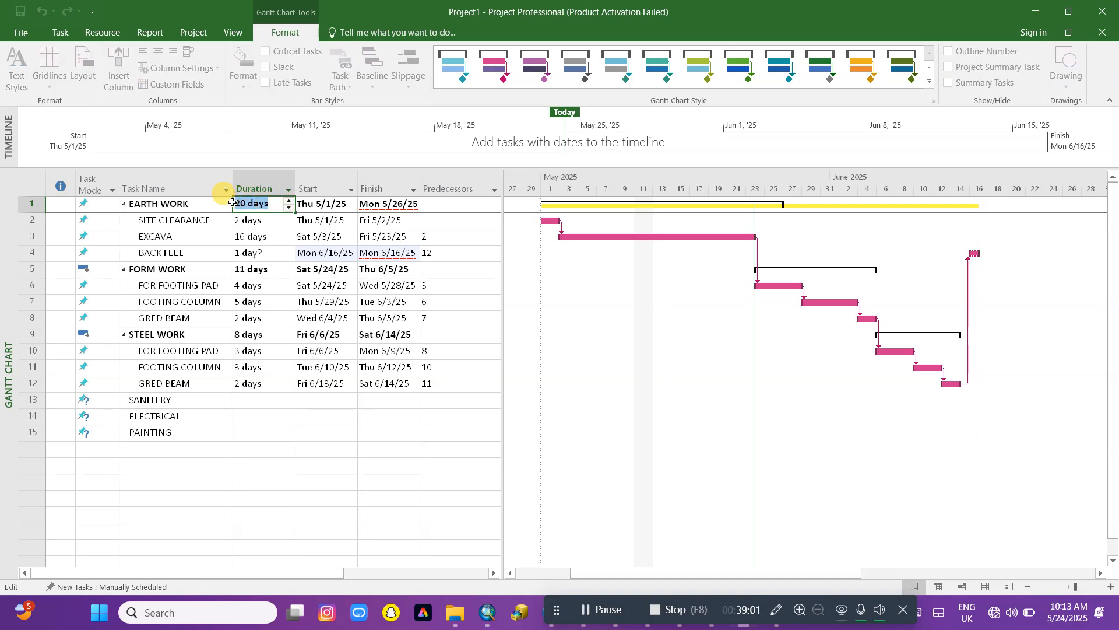
text(30)
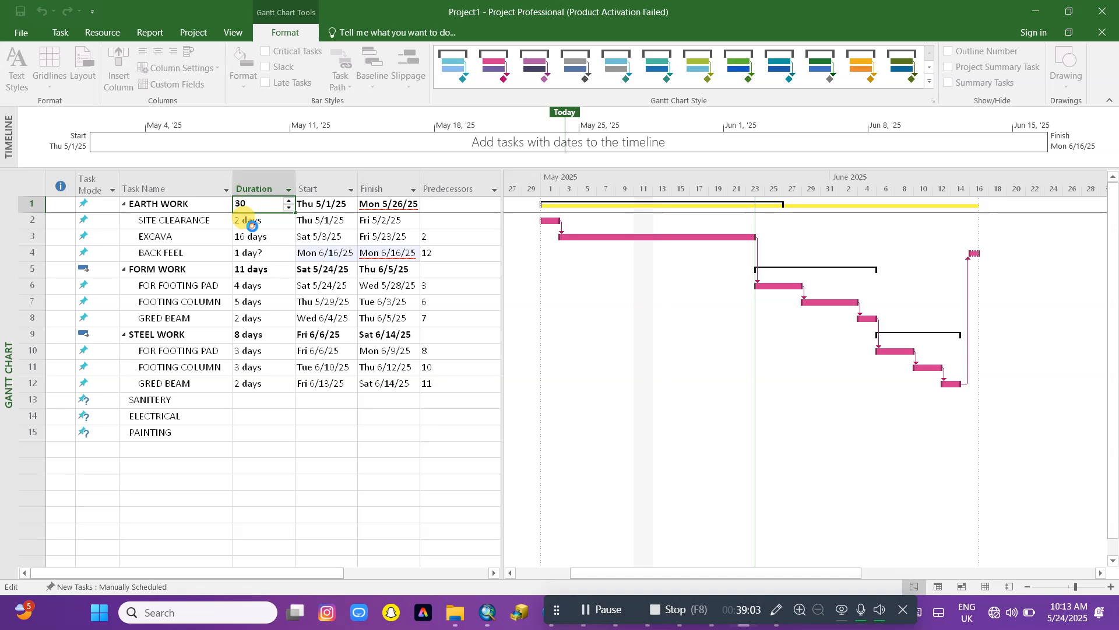
key(Return)
Step: Raise the duration of the EARTH WORK summary task to 51 days
click(272, 204)
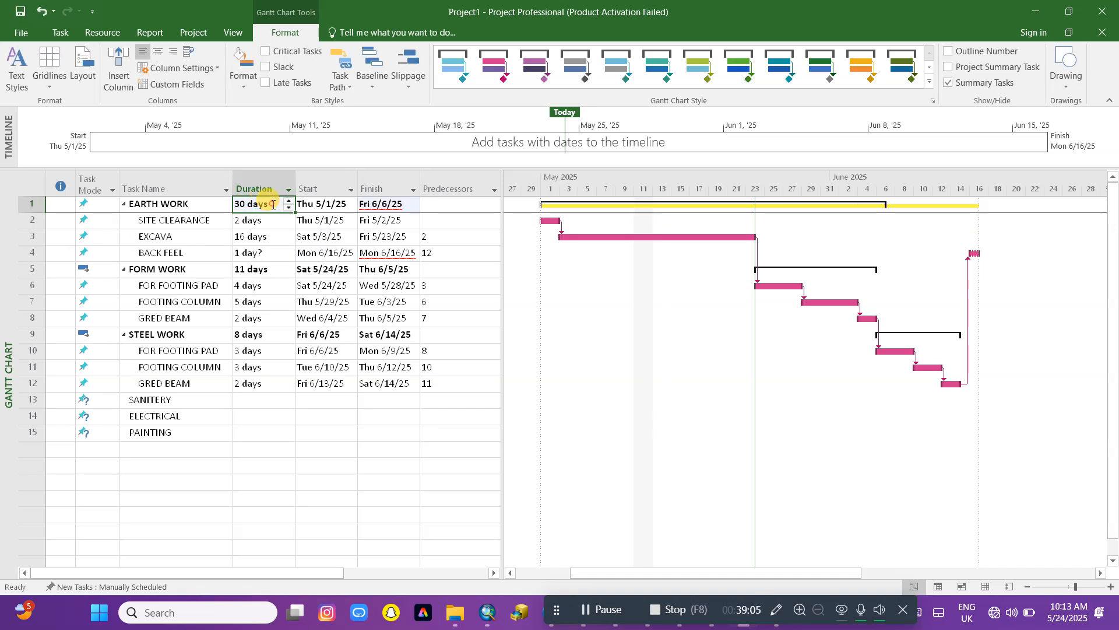
mouse_move(268, 202)
mouse_down()
mouse_move(227, 199)
mouse_move(272, 203)
mouse_up()
click(241, 202)
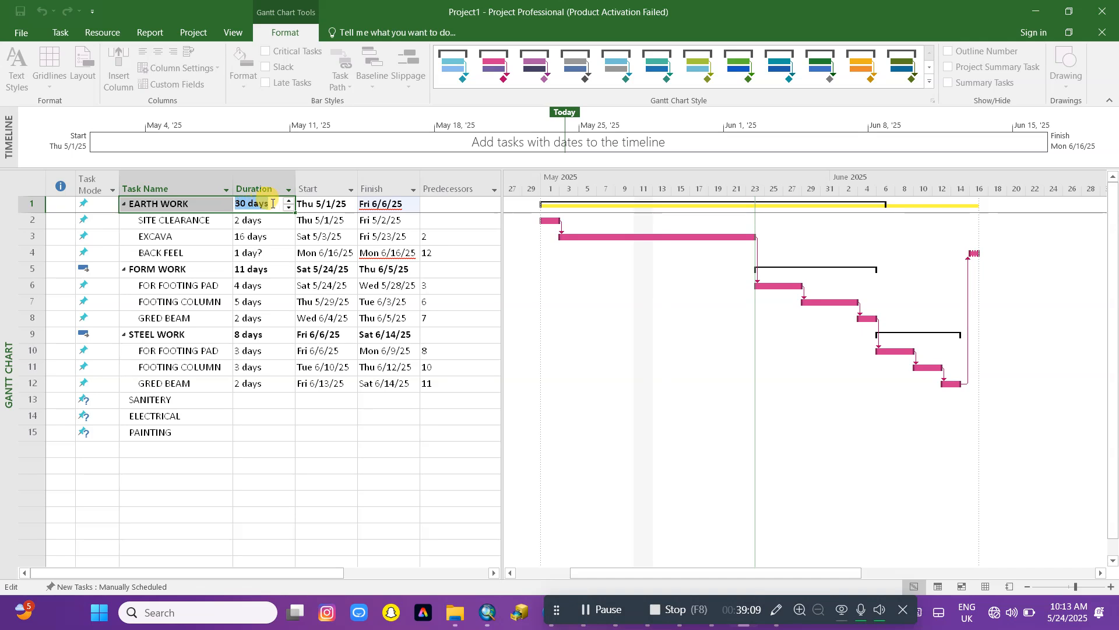
key(alt+F4)
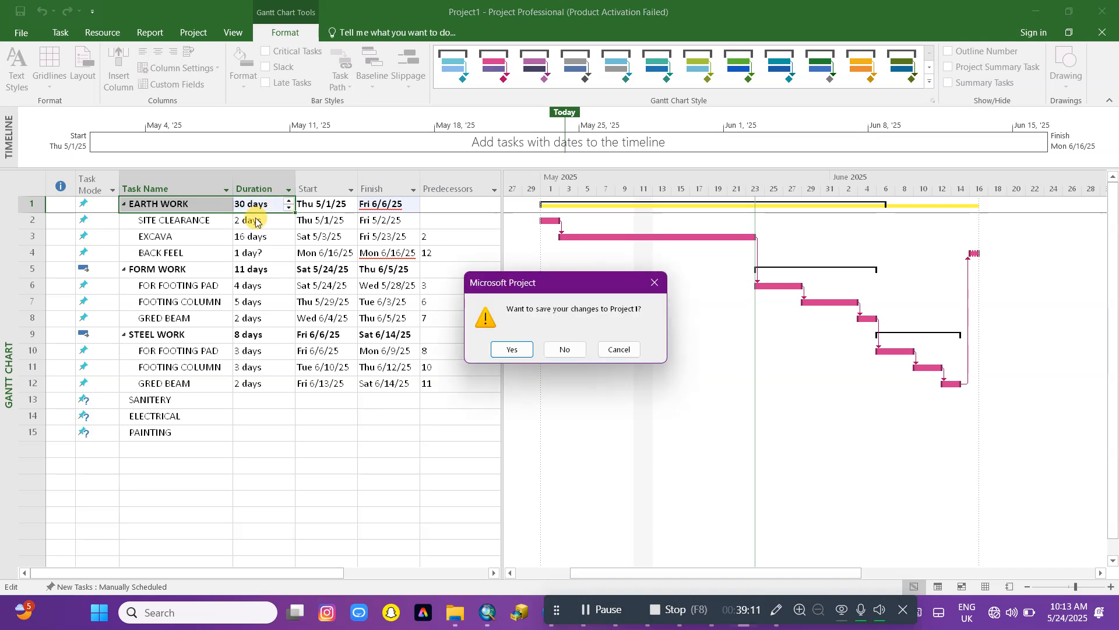
key(Escape)
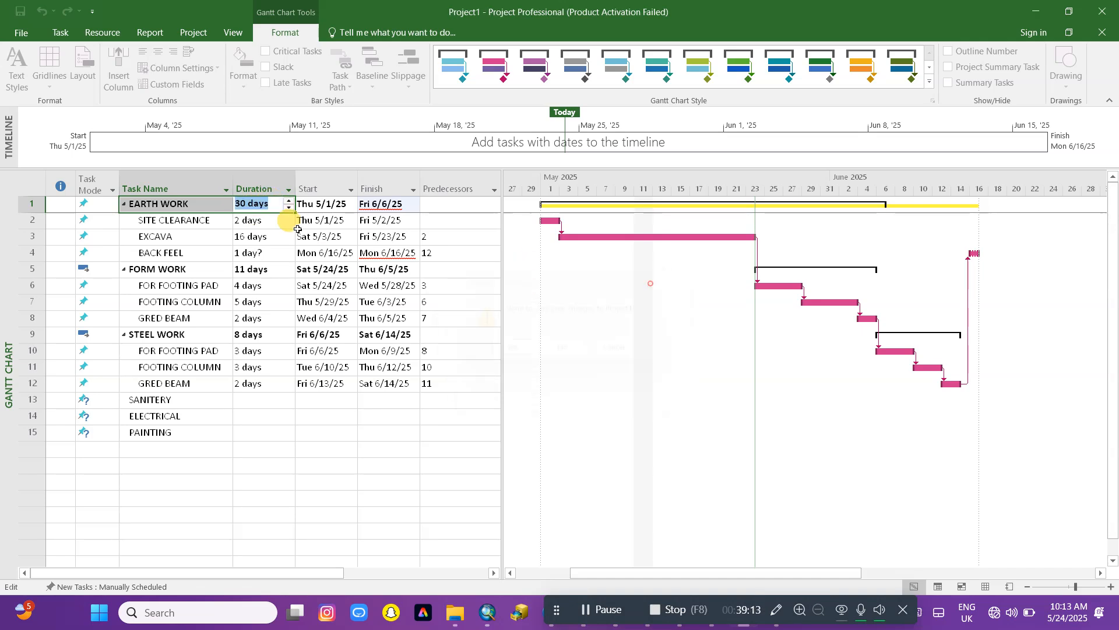
click(289, 200)
click(289, 201)
click(461, 330)
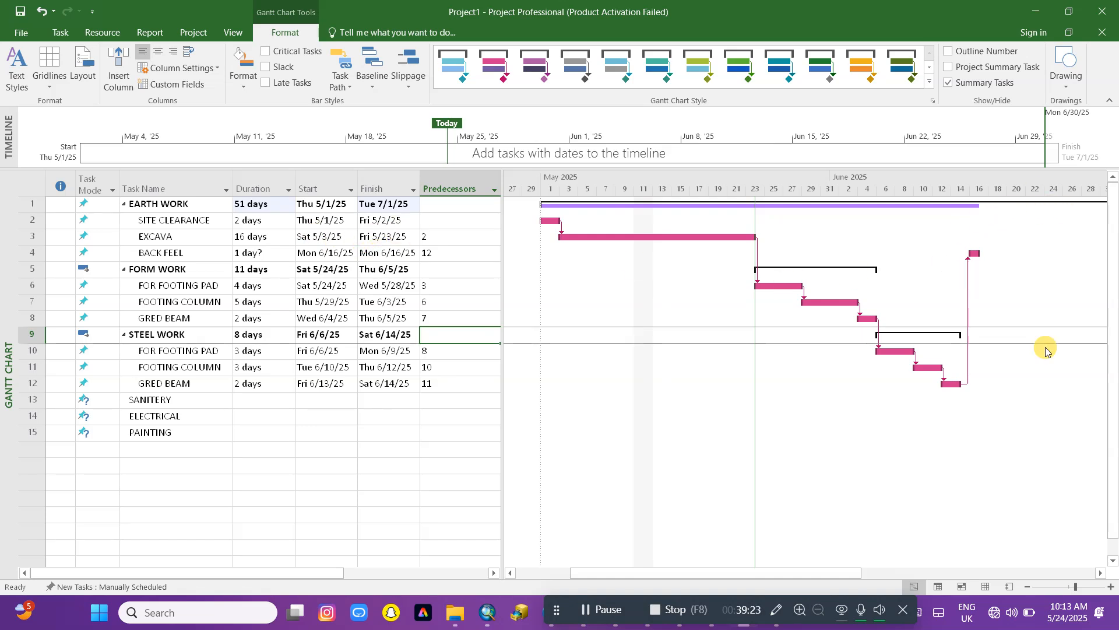
Step: Shorten the EARTH WORK summary bar in the Gantt chart to 40.5 days, finishing Thu 6/19/25
drag(835, 577, 933, 578)
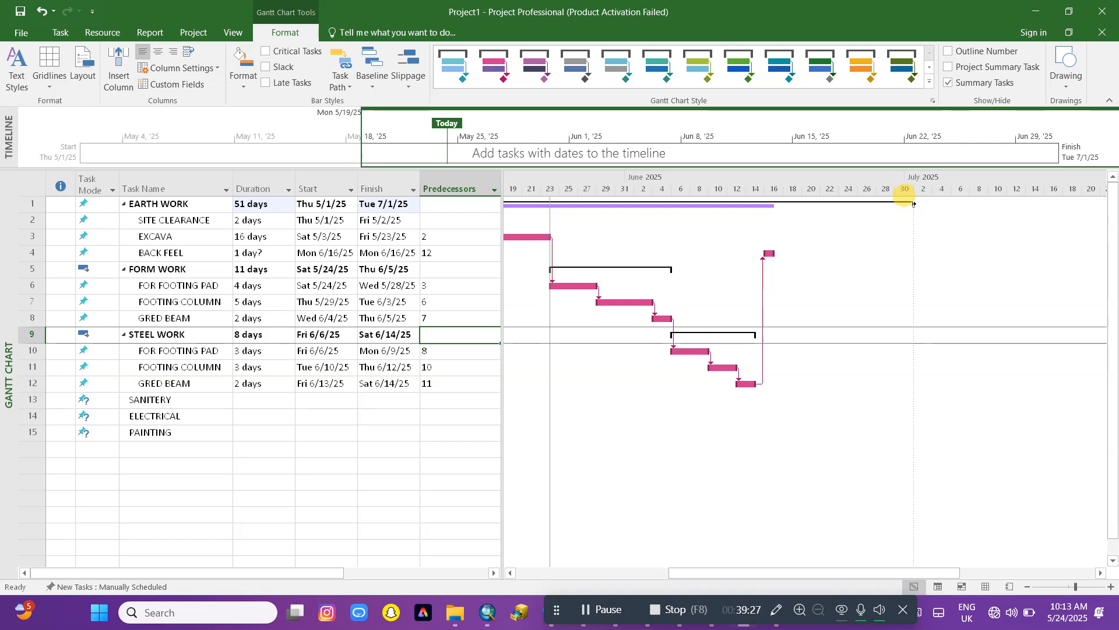
drag(914, 204, 802, 203)
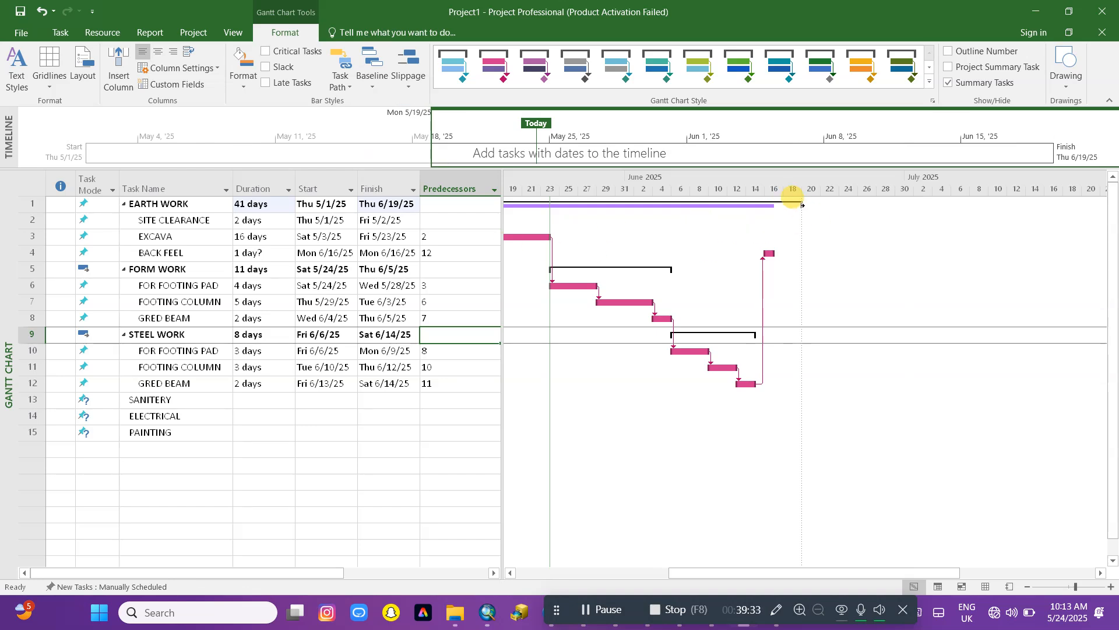
drag(804, 204, 795, 206)
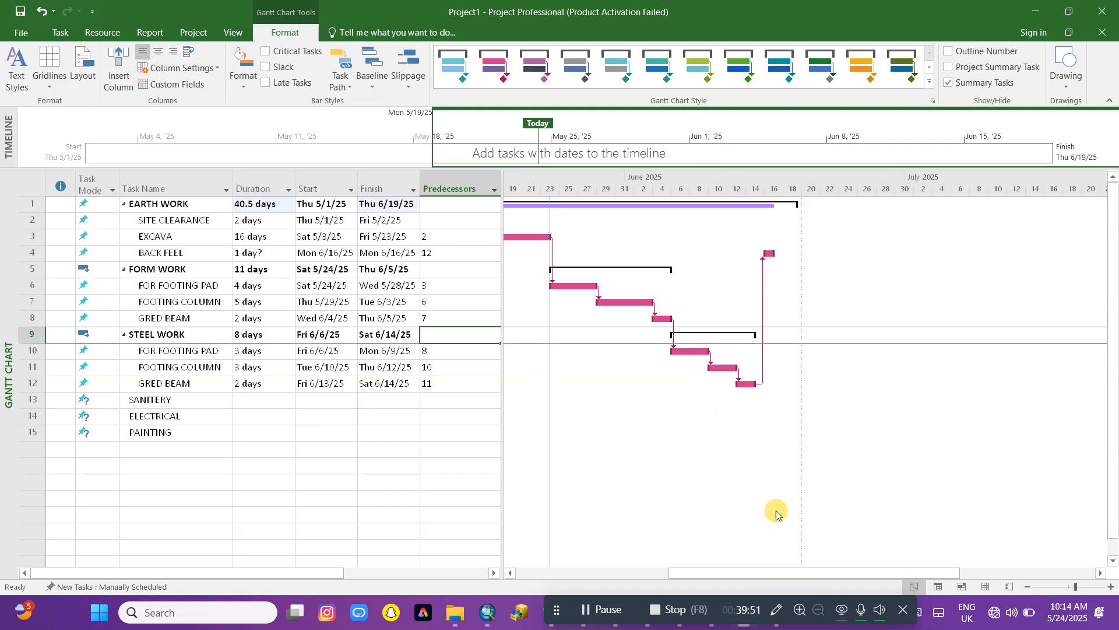
drag(873, 571, 781, 573)
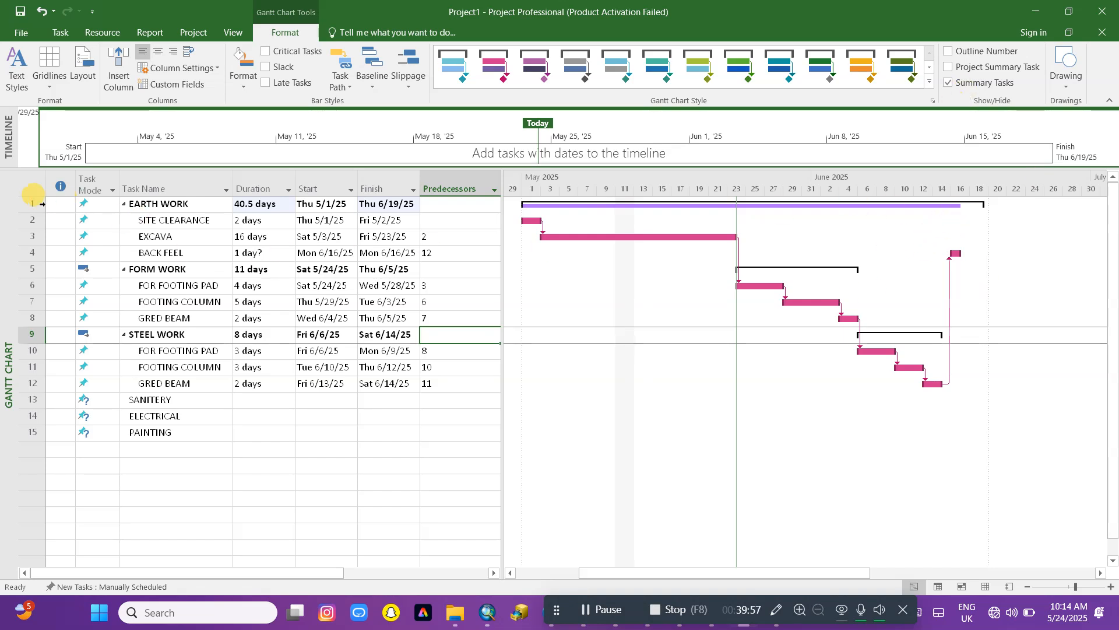
Step: Show the project summary task and the outline numbers in the task list
click(992, 69)
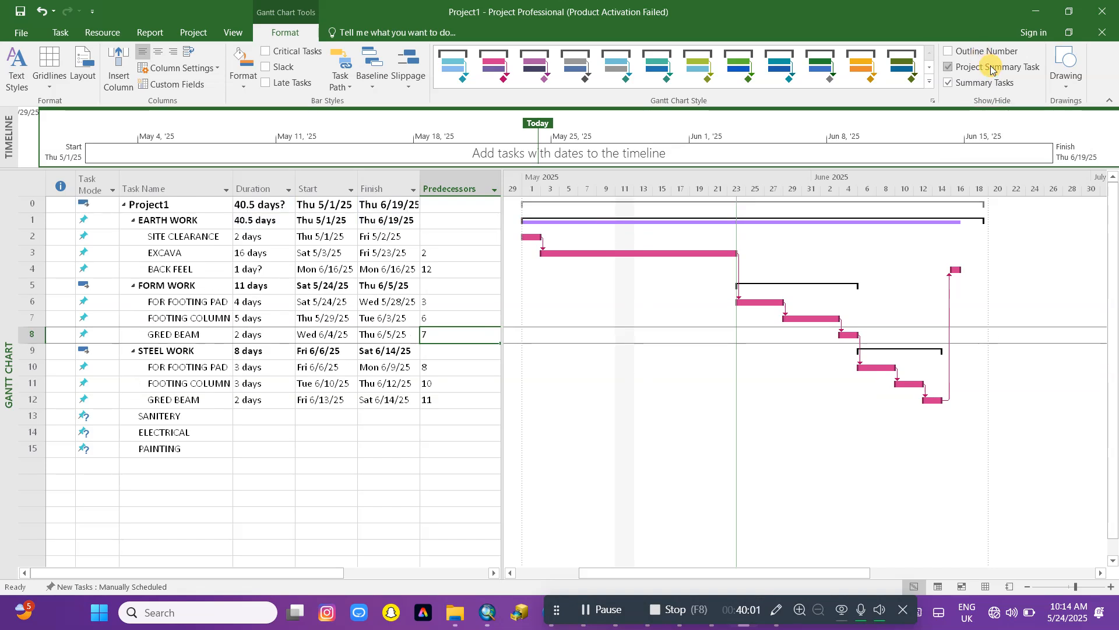
click(165, 204)
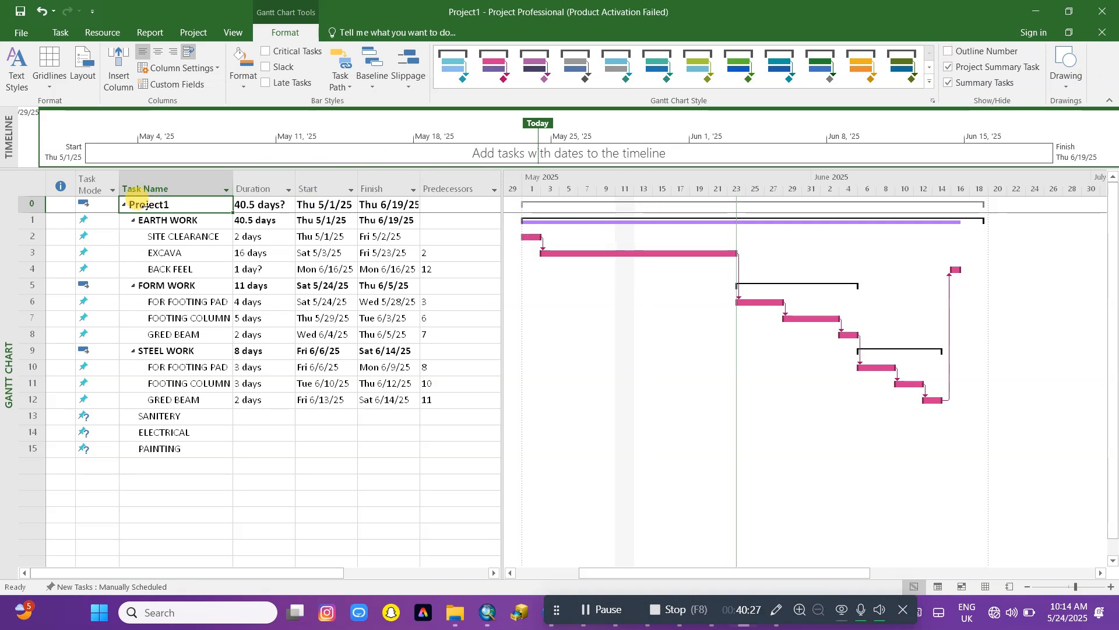
click(949, 52)
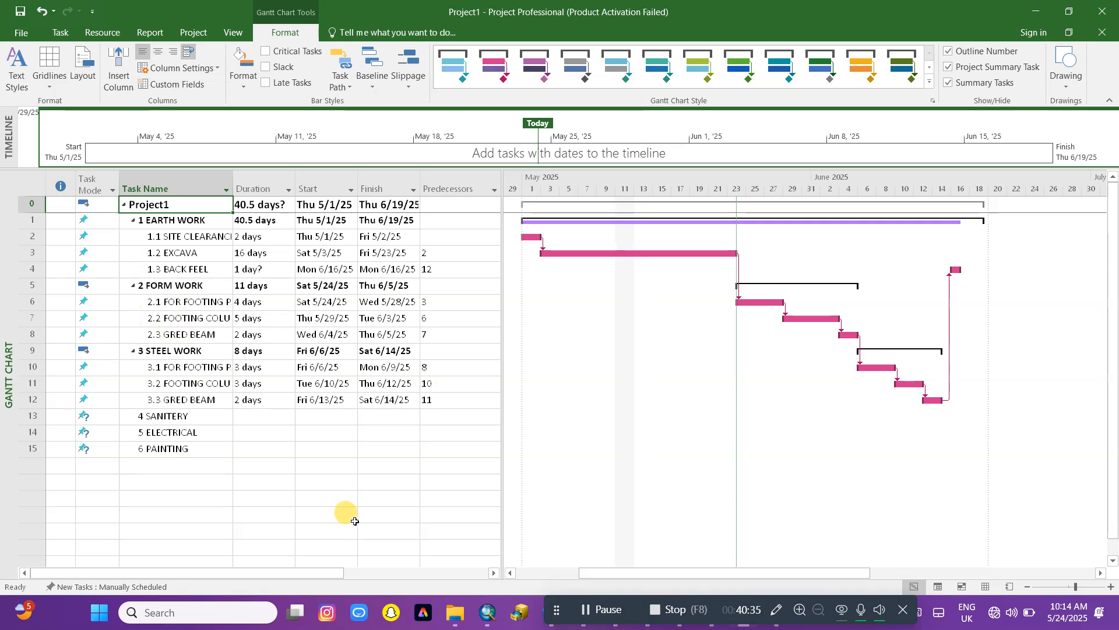
Step: Widen the Task Name column to fit the numbered names, and switch outline numbering off and back on
drag(233, 184, 275, 184)
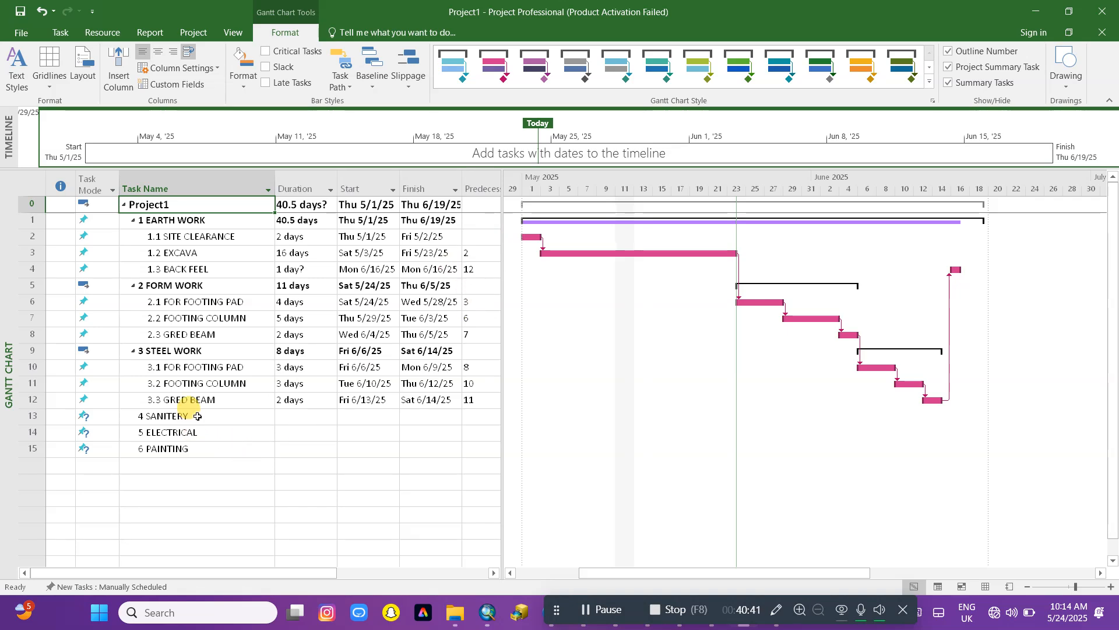
click(321, 204)
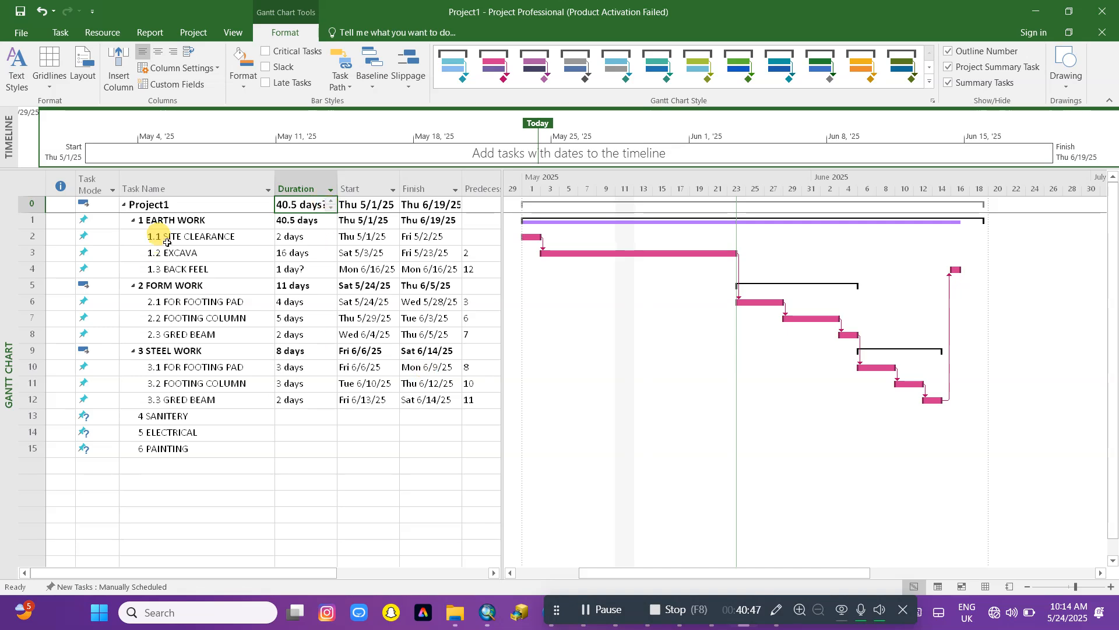
click(951, 53)
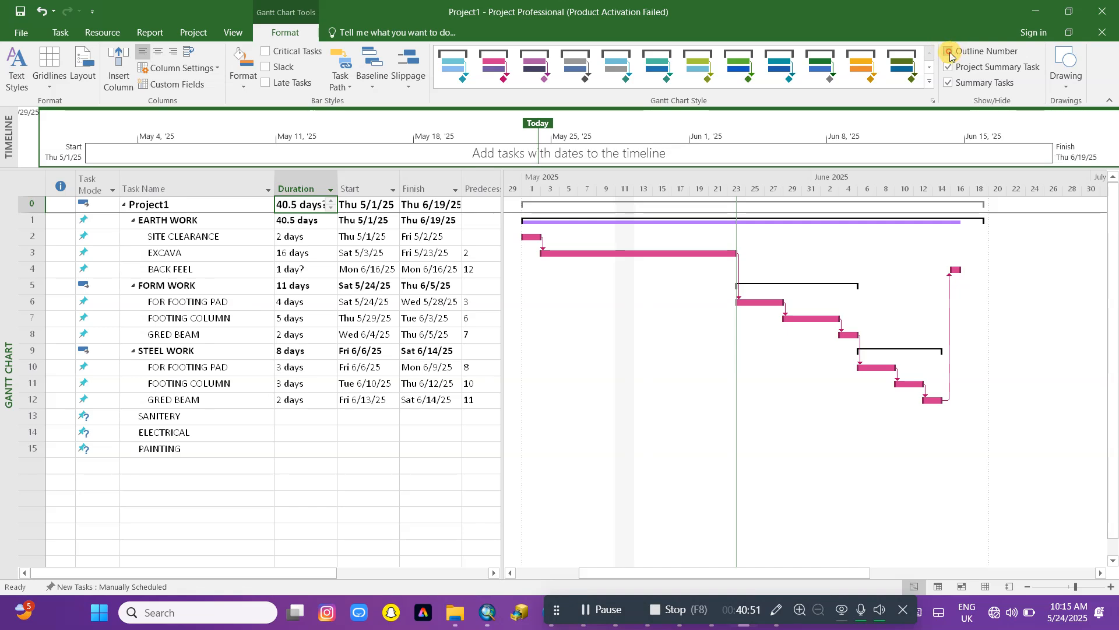
click(950, 52)
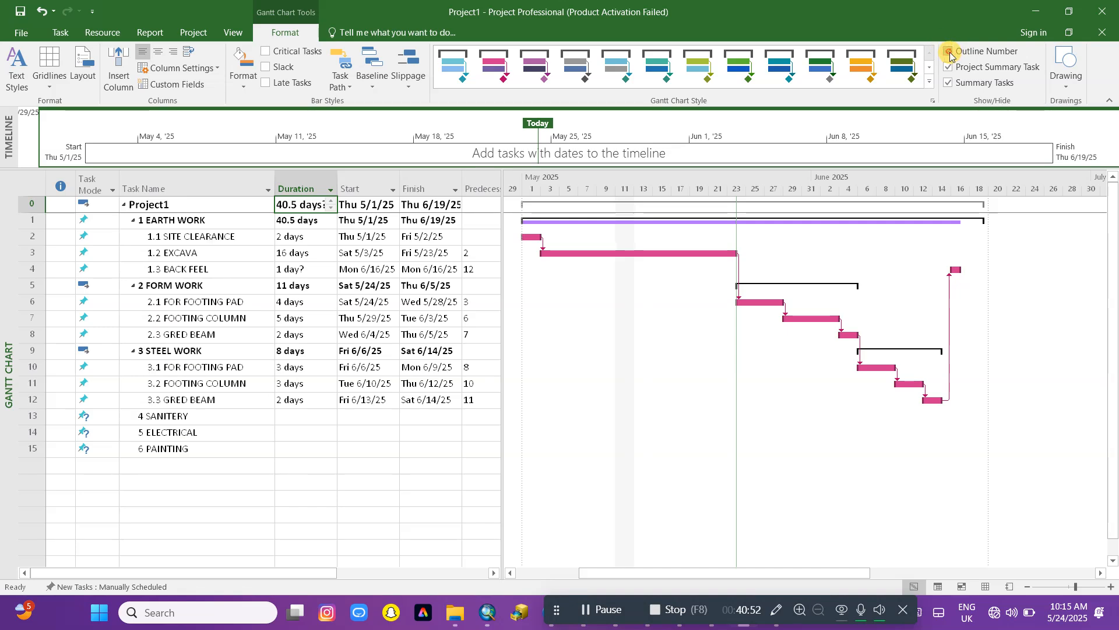
Step: Try indenting EXCAVA as a subtask of SITE CLEARANCE, and outdent it back to its former level
click(184, 254)
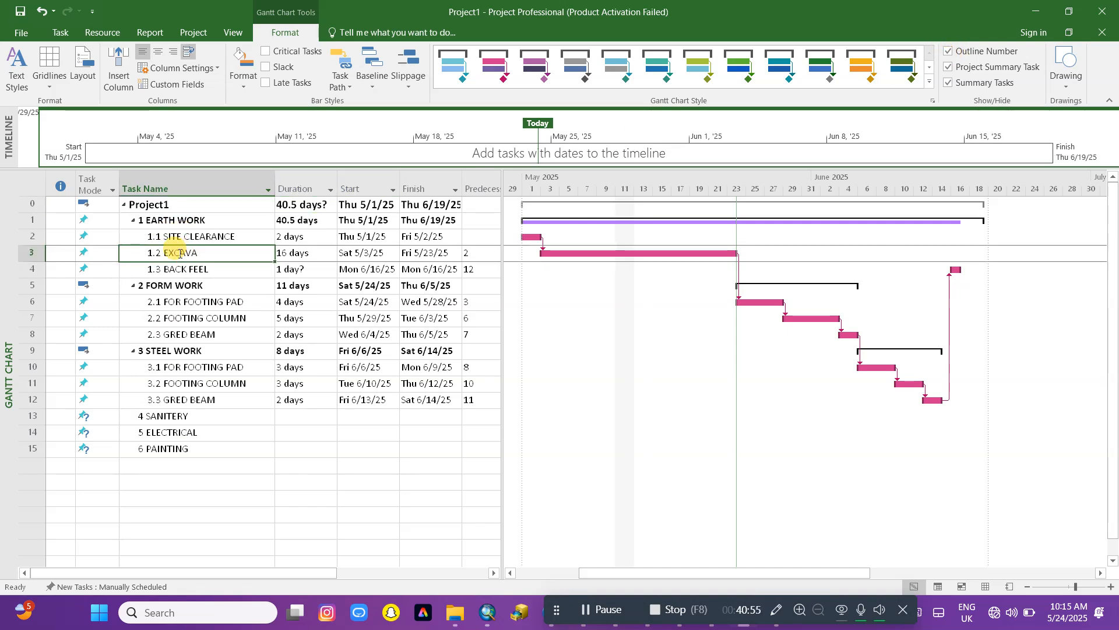
click(177, 254)
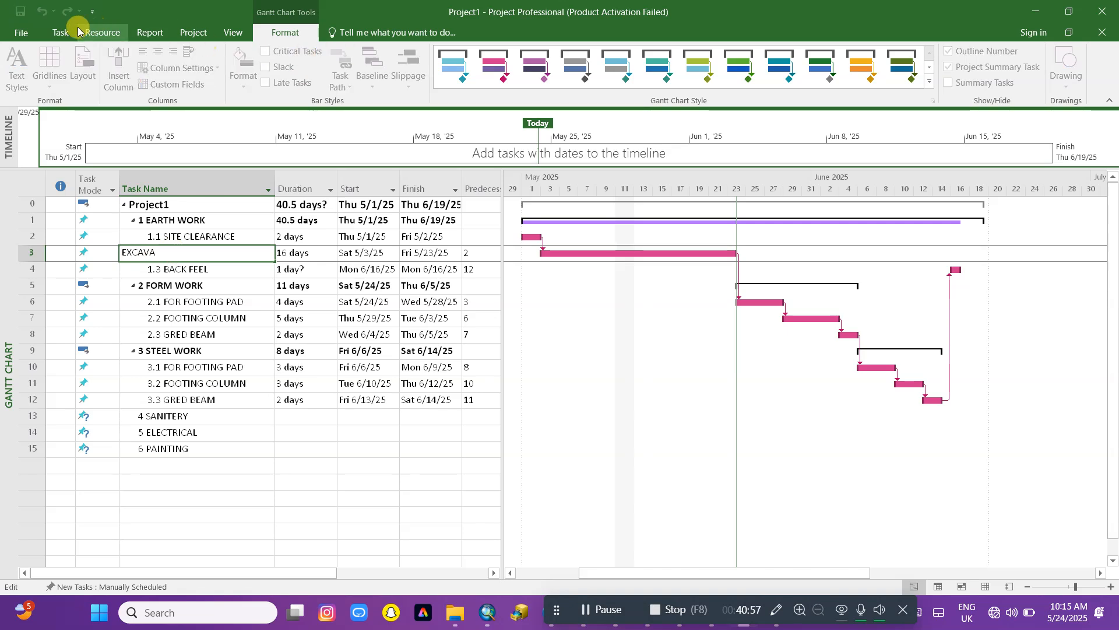
click(61, 34)
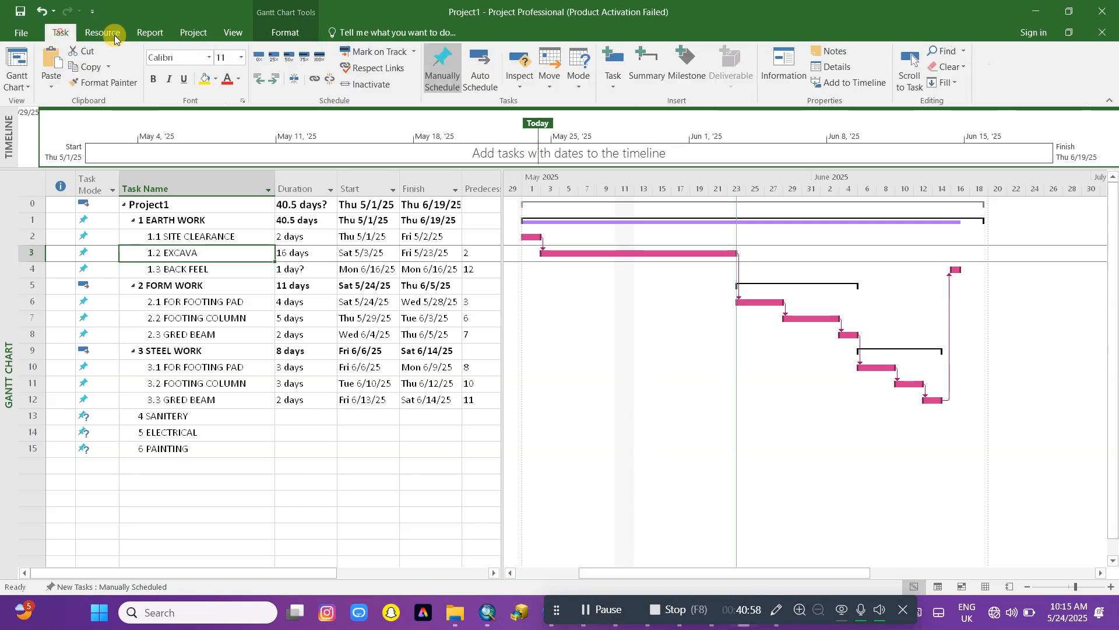
click(274, 82)
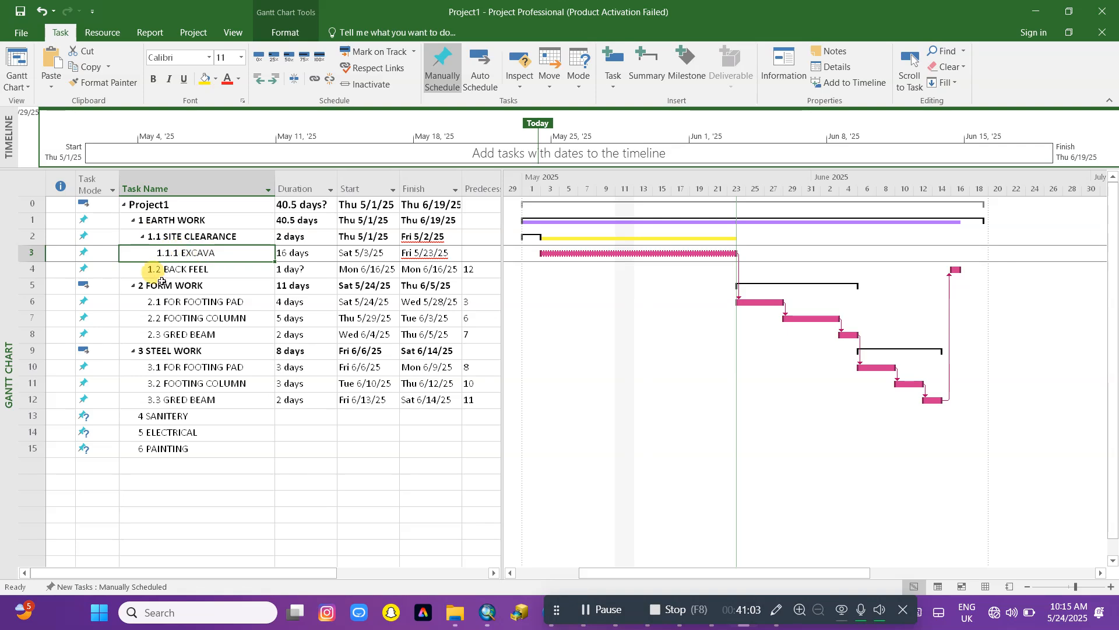
click(259, 79)
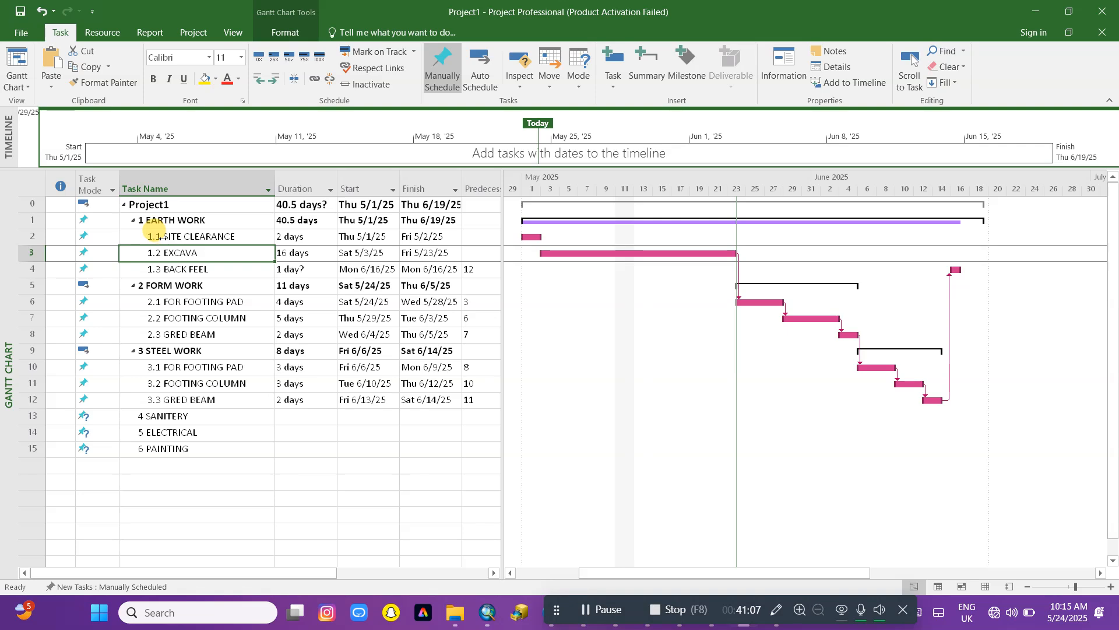
Step: Fill the Project1 summary row from Task Name to Finish with a black background
click(160, 224)
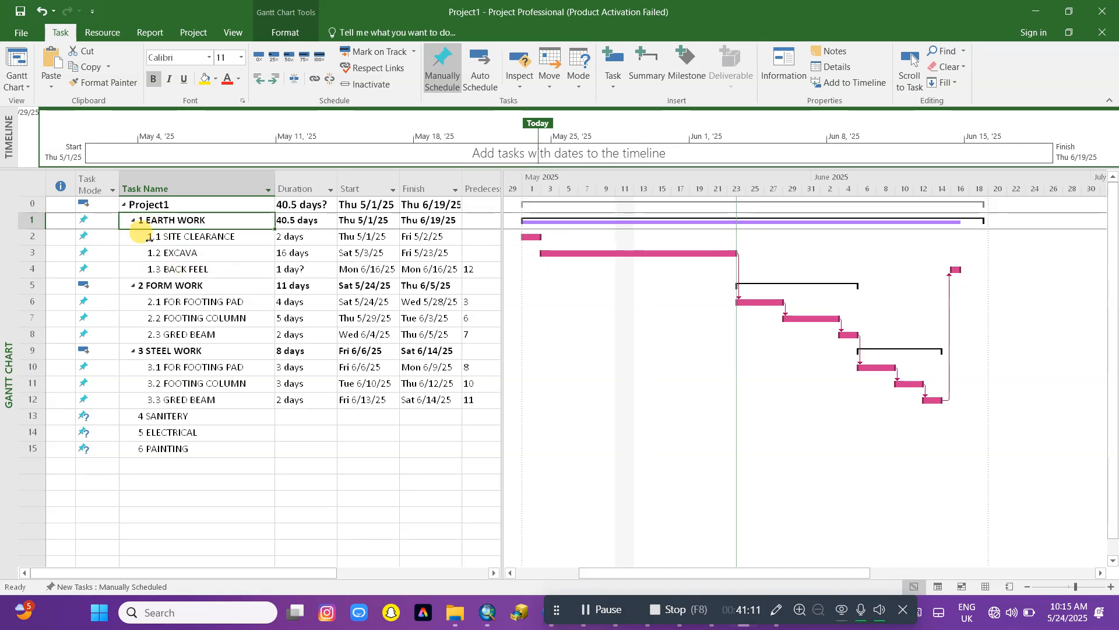
click(76, 205)
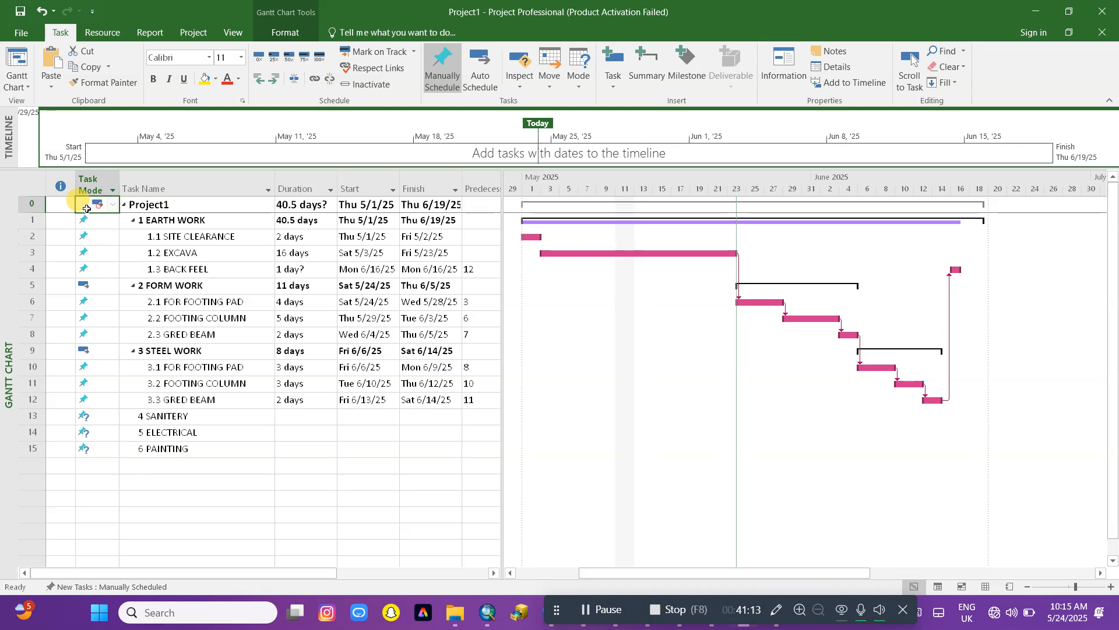
drag(157, 204, 436, 209)
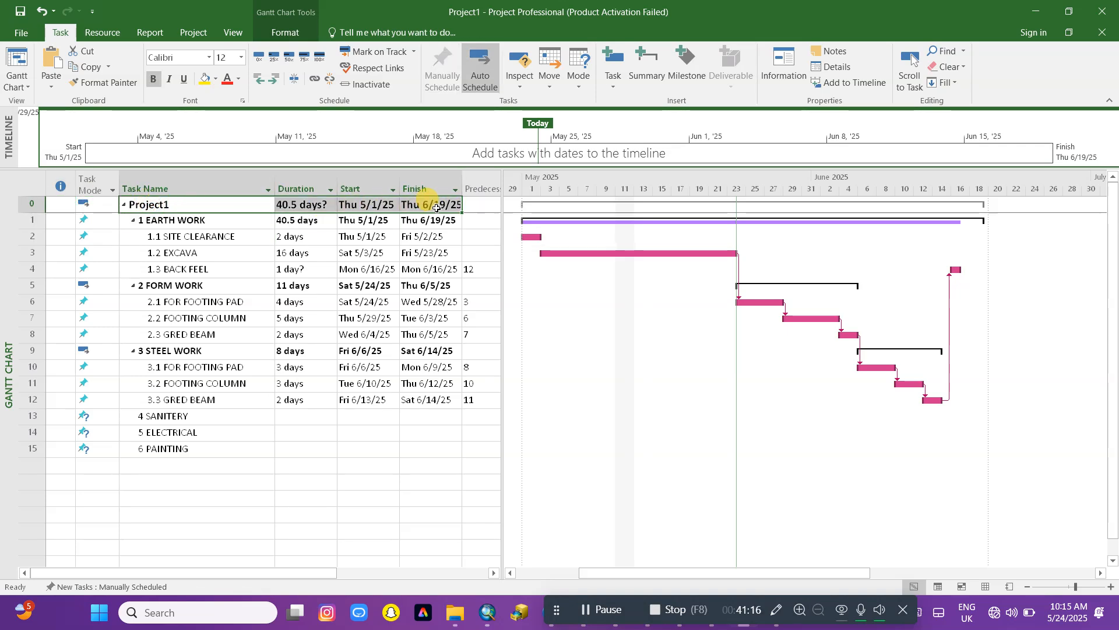
click(216, 80)
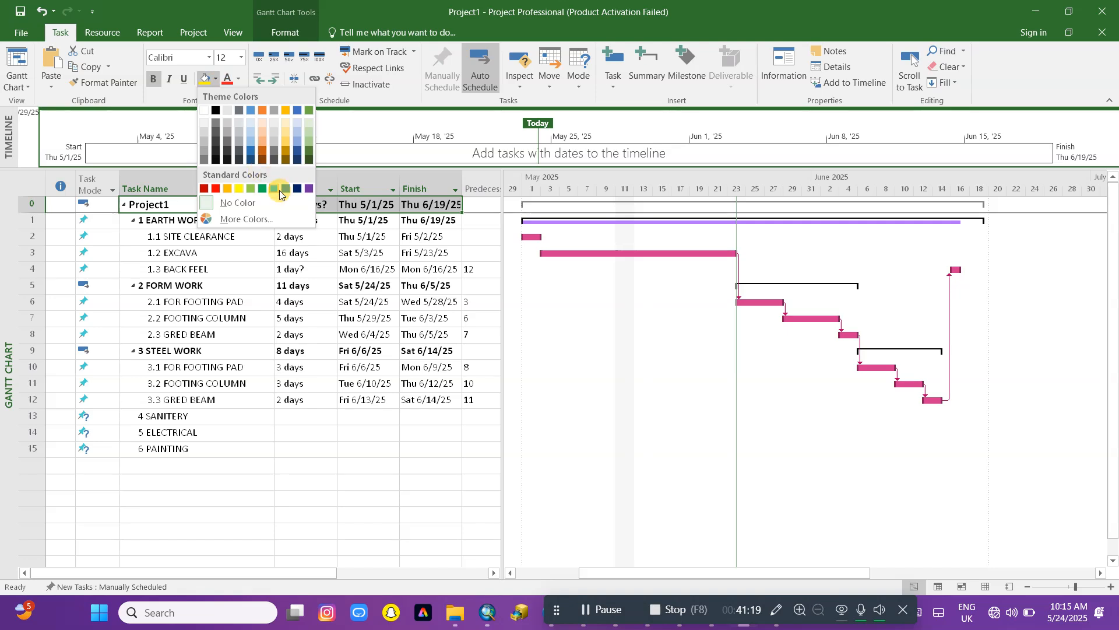
click(226, 159)
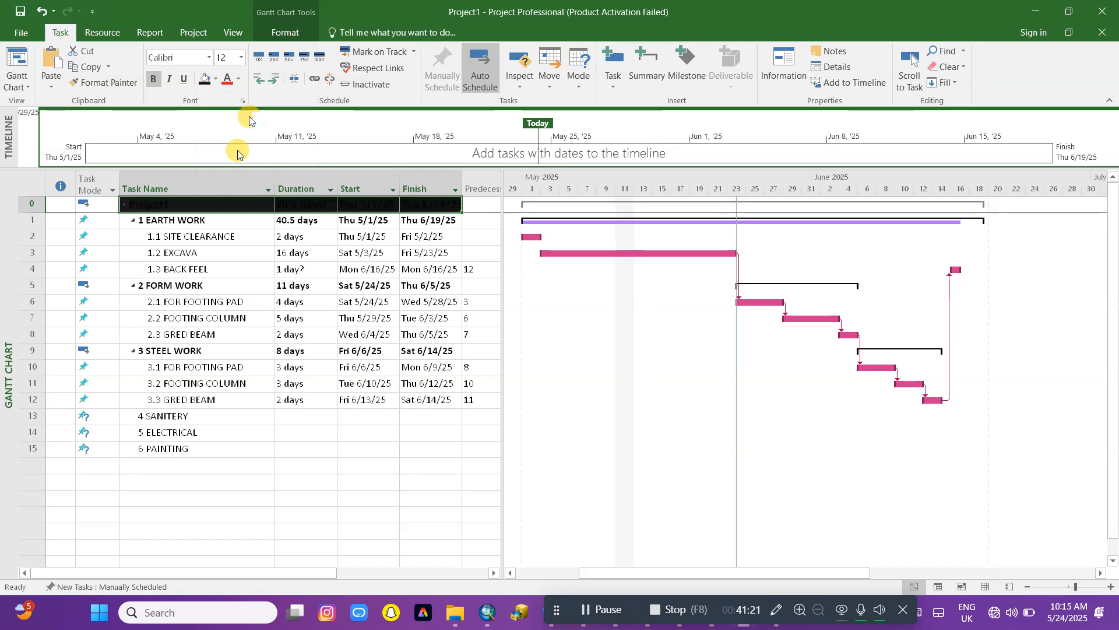
Step: Set the font colour of the Project1 summary row's cells to white
click(240, 82)
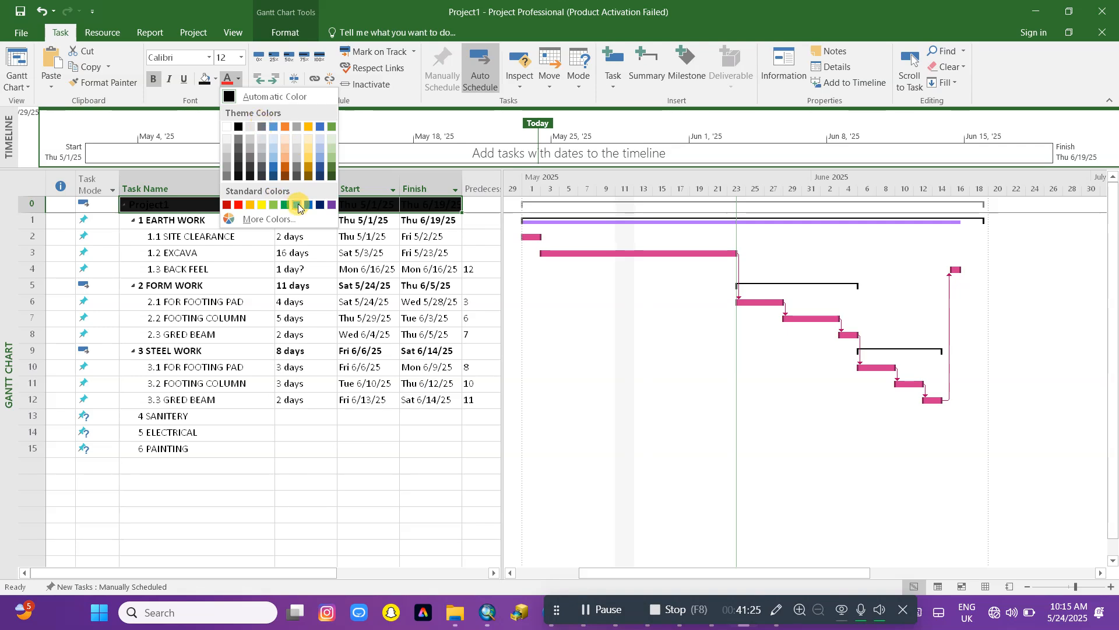
click(226, 127)
click(353, 253)
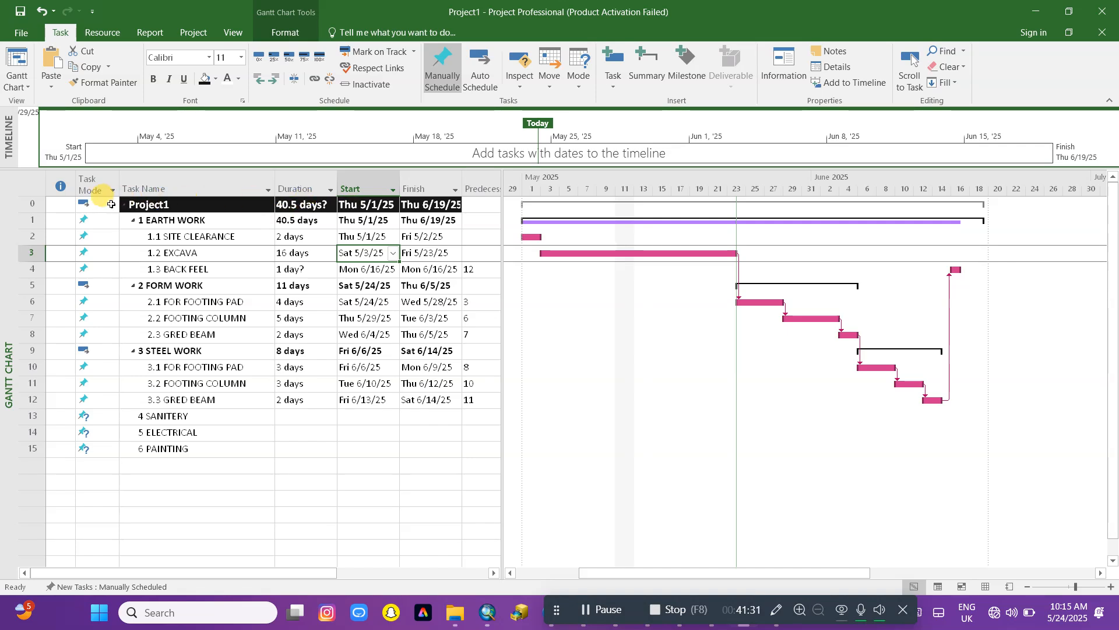
Step: Change the background colour of the Project1 summary row to standard green
click(32, 204)
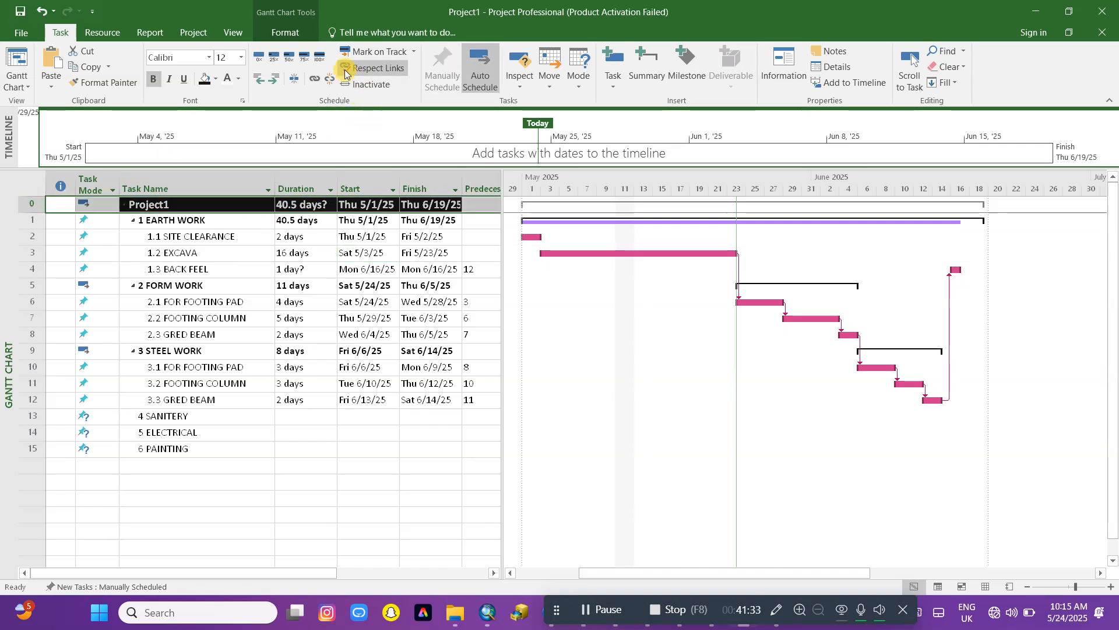
click(215, 78)
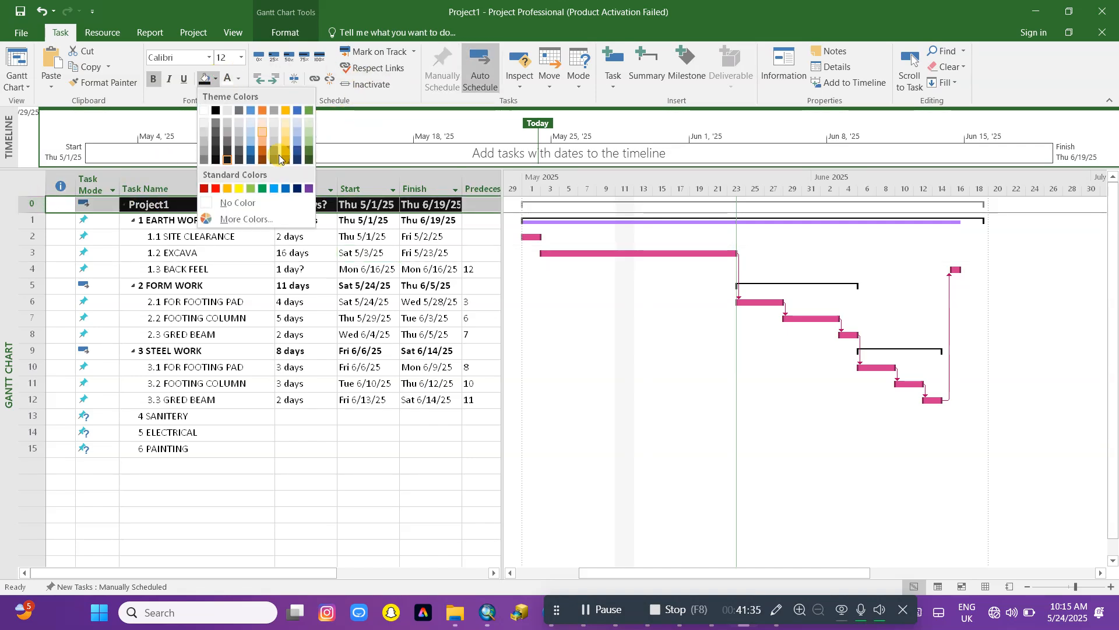
click(263, 188)
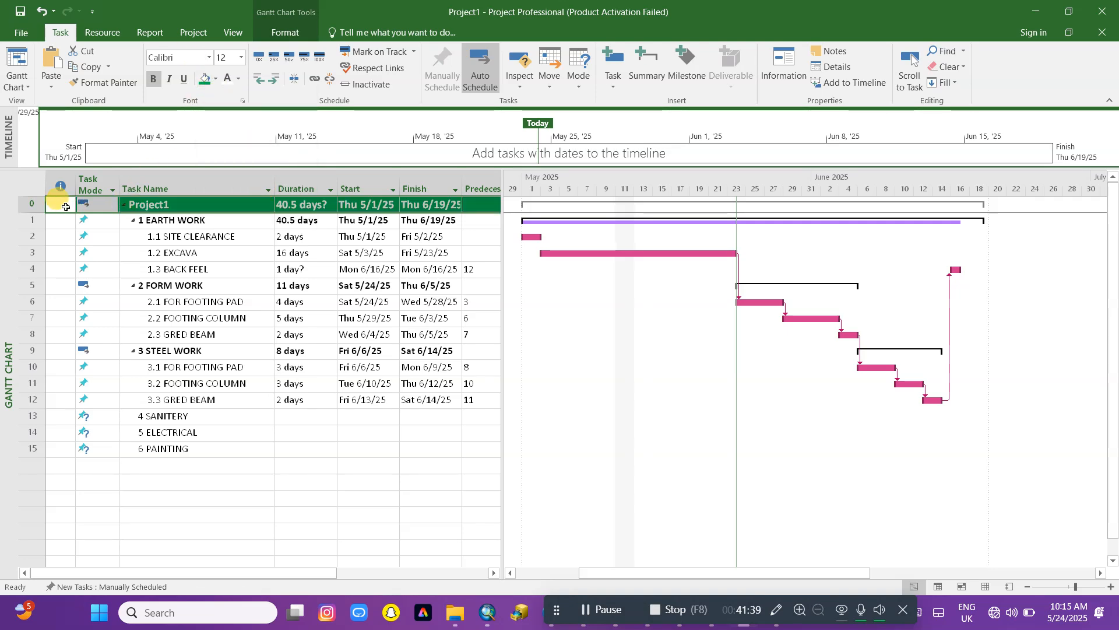
click(169, 252)
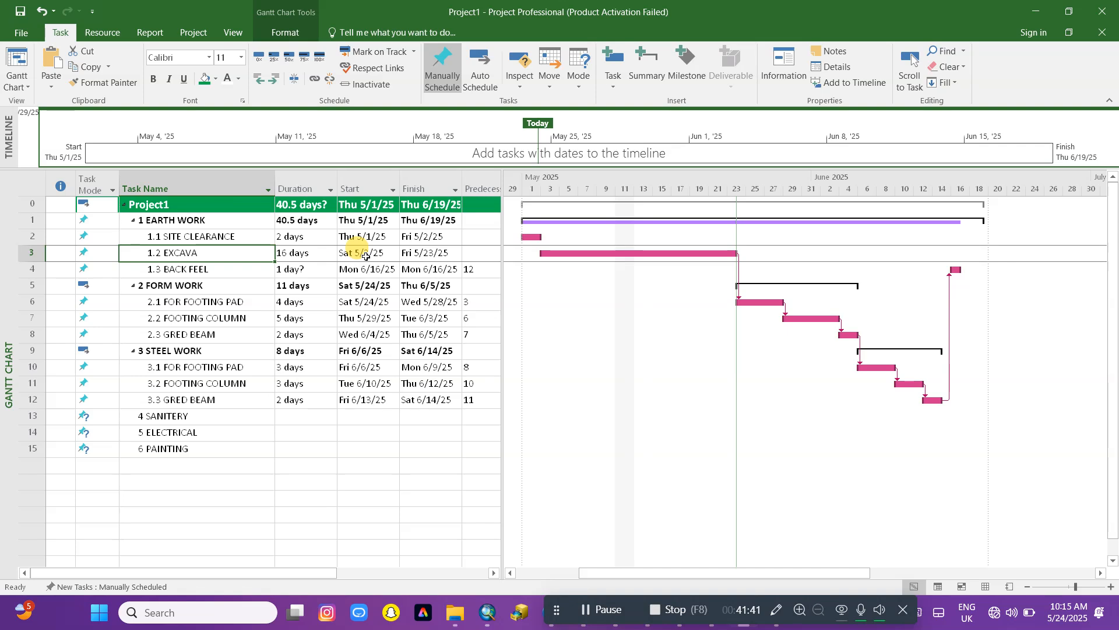
Step: Fill the EARTH WORK summary row with a standard red background
click(32, 220)
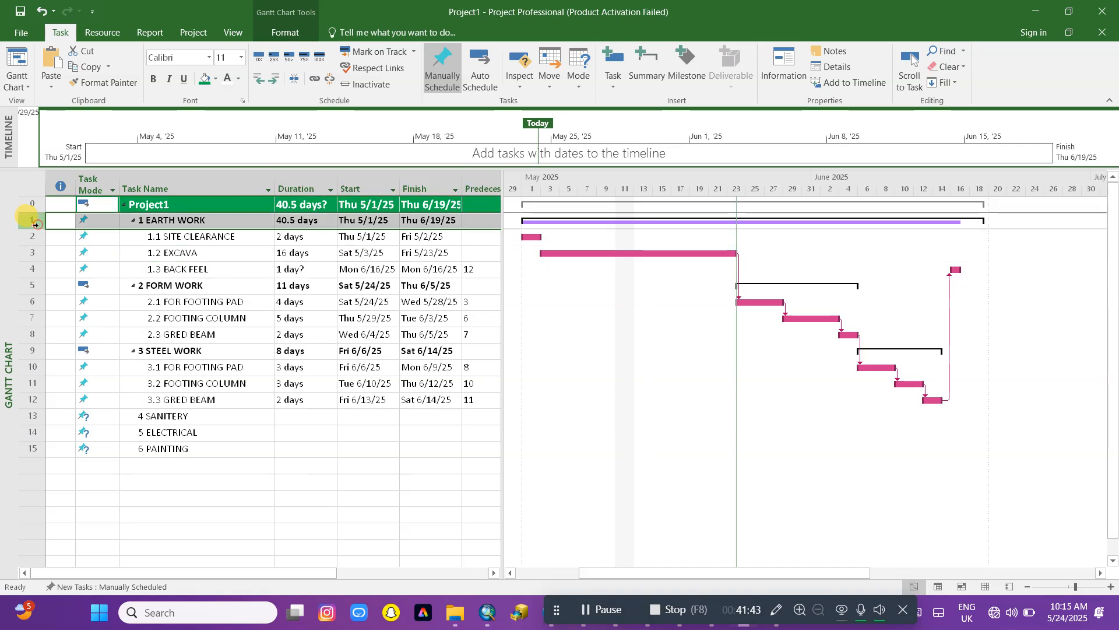
click(216, 80)
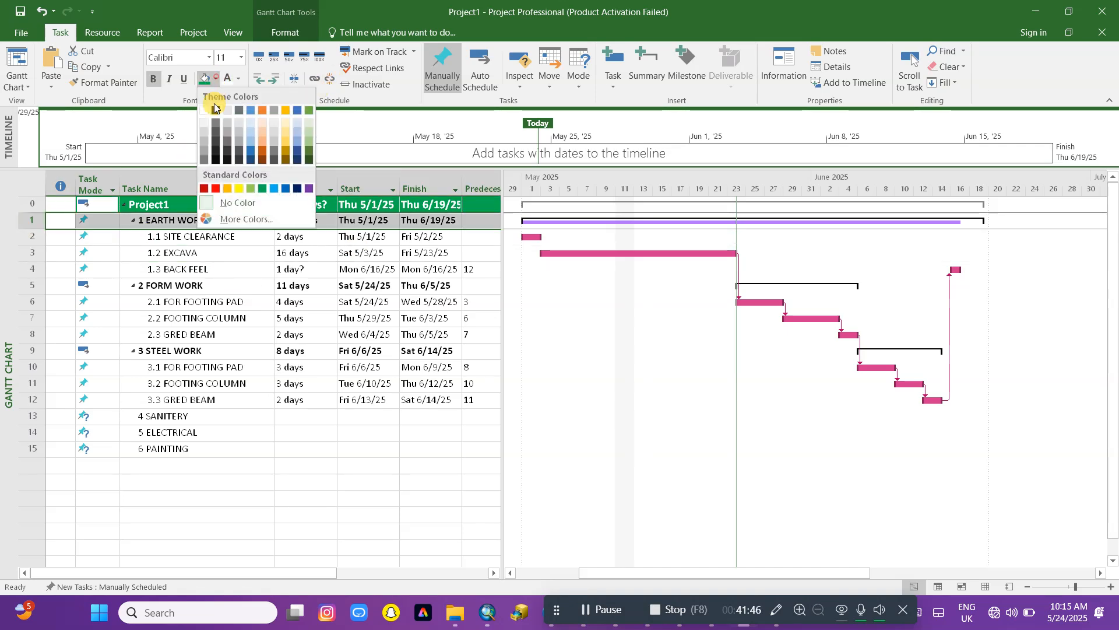
click(218, 188)
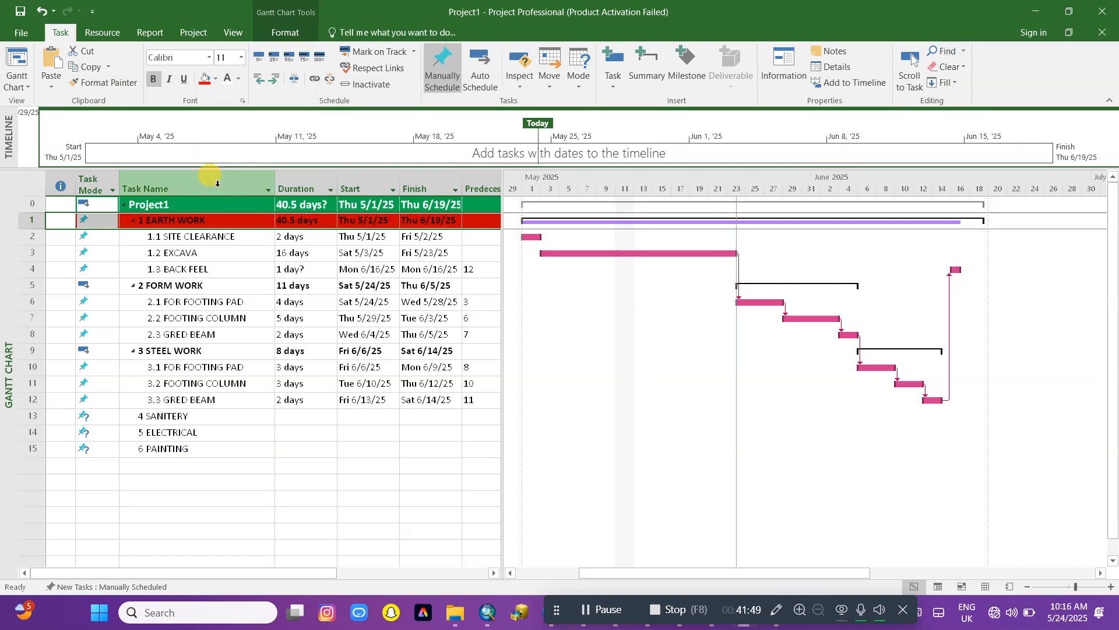
Step: Change the EARTH WORK summary row's background to standard dark red and its font colour to white
click(217, 79)
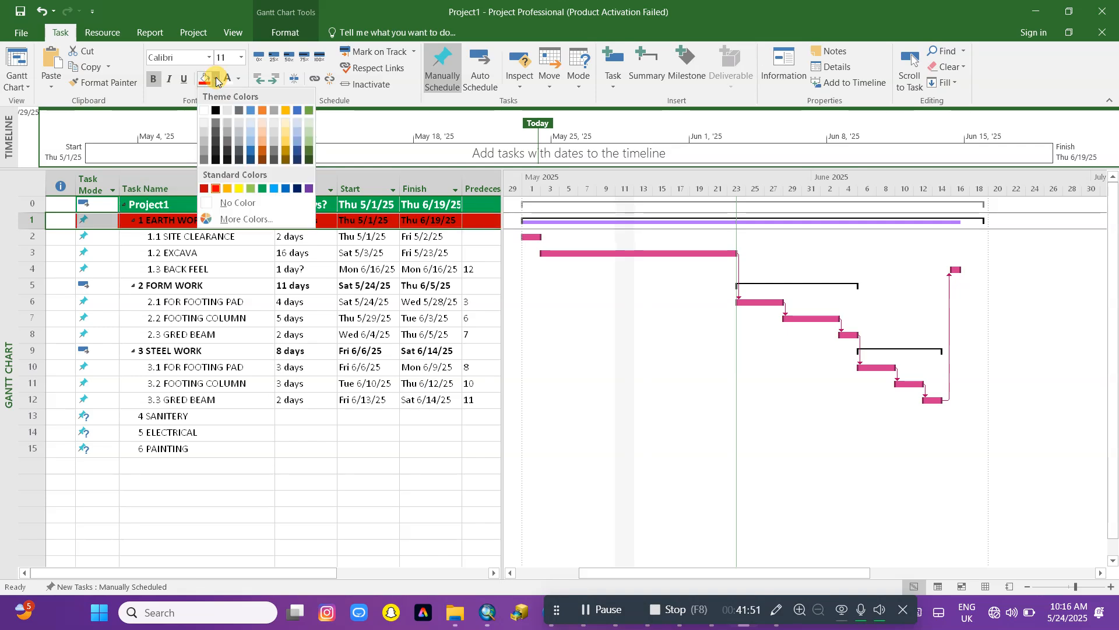
click(204, 188)
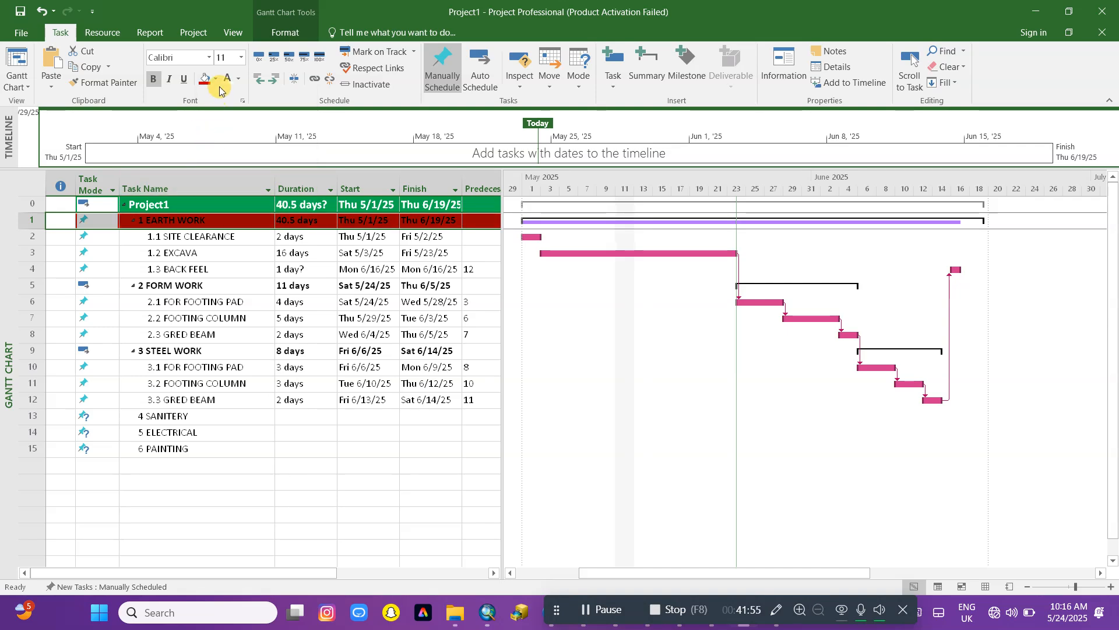
click(241, 79)
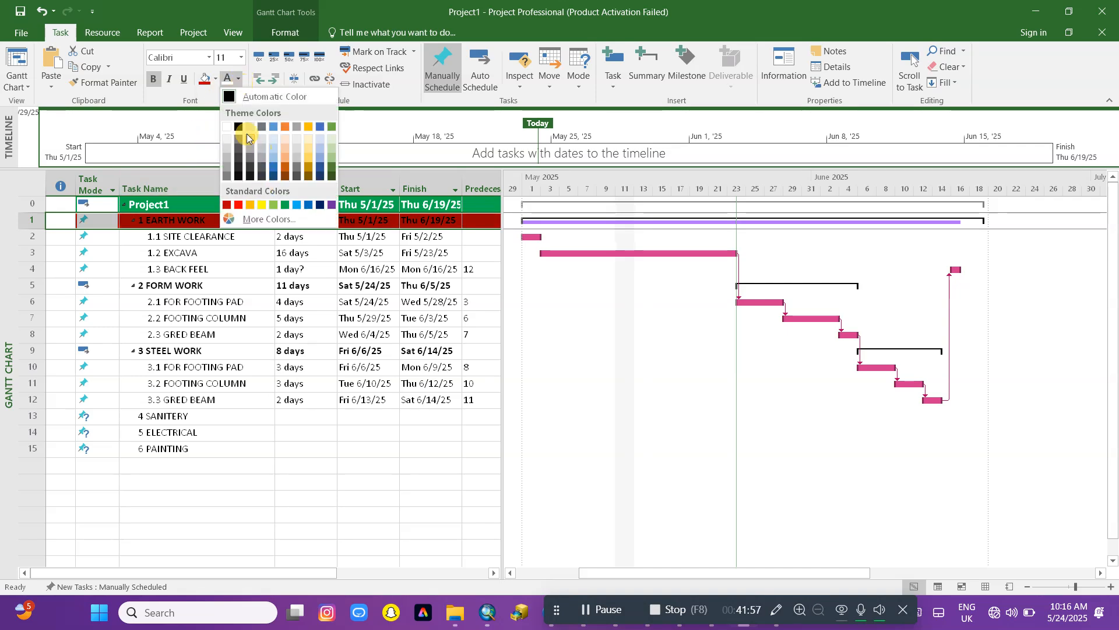
click(226, 127)
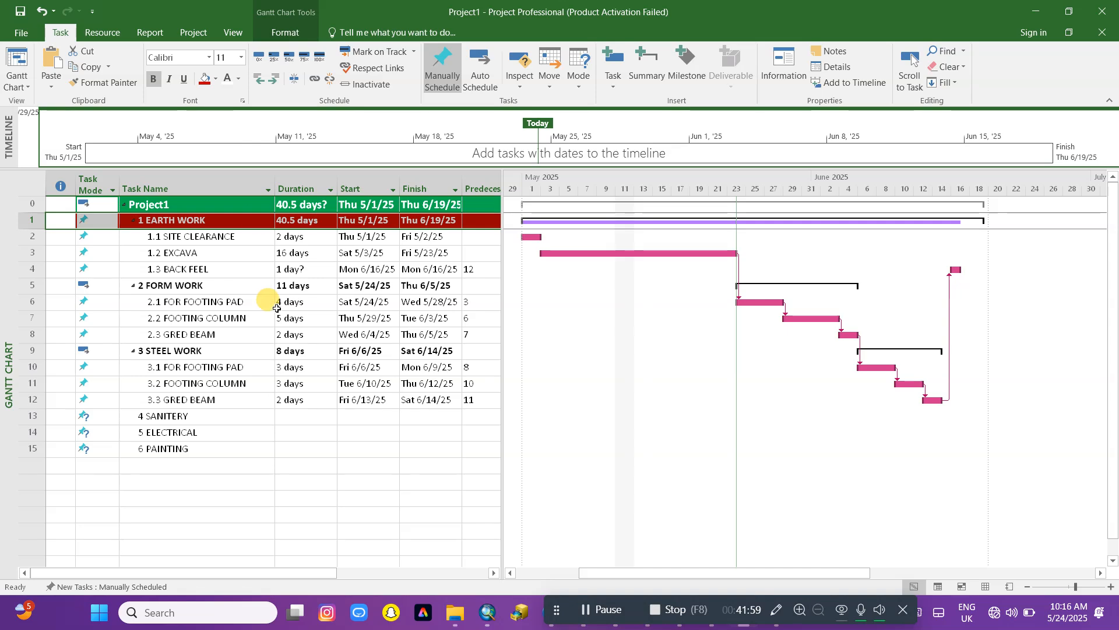
Step: Copy the EARTH WORK row's formatting with Format Painter to the FORM WORK, STEEL WORK, SANITERY, ELECTRICAL and PAINTING rows
click(98, 87)
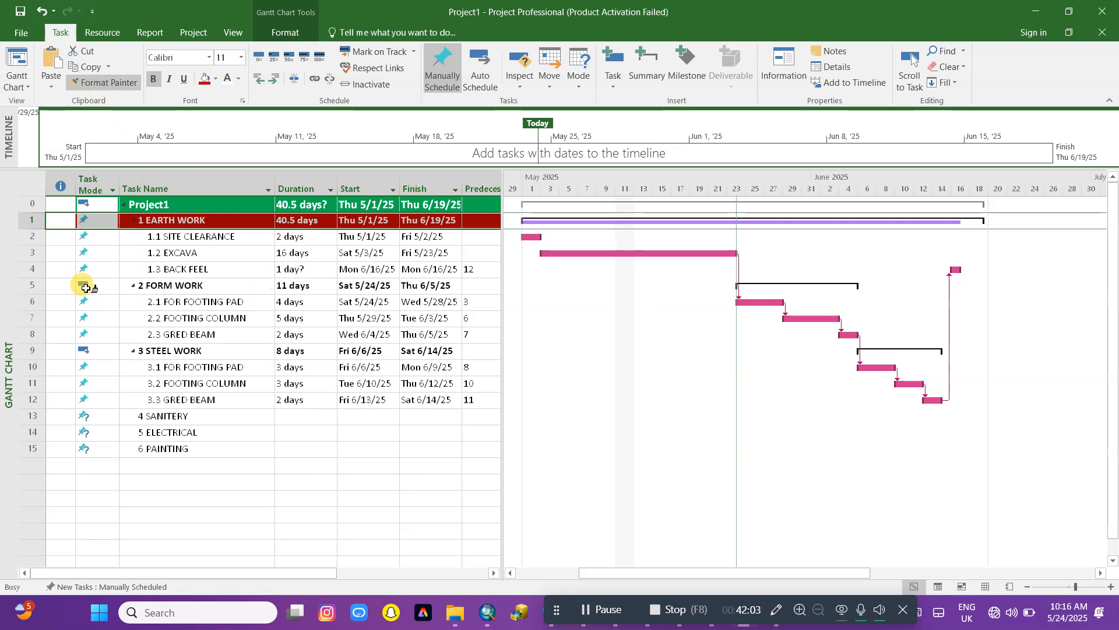
click(40, 286)
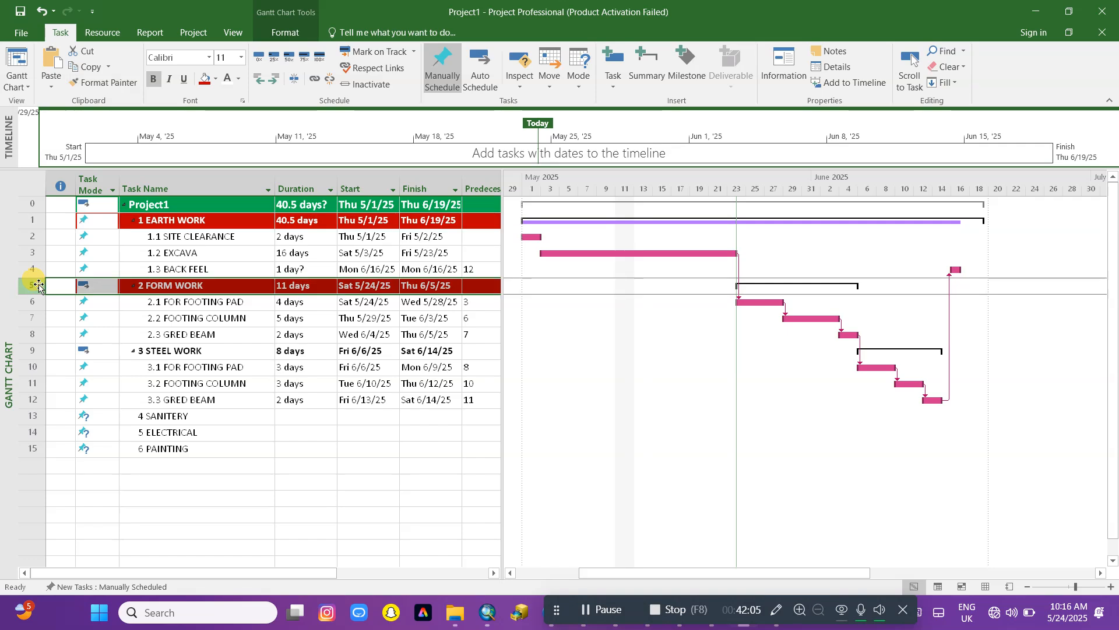
click(88, 87)
click(40, 352)
click(102, 82)
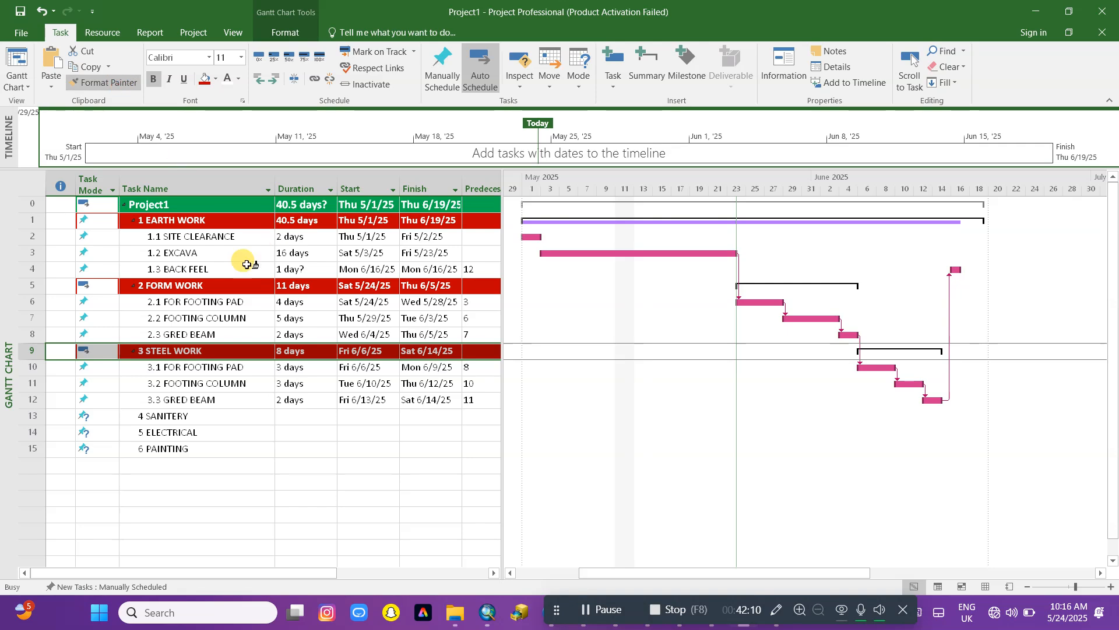
click(39, 416)
click(102, 83)
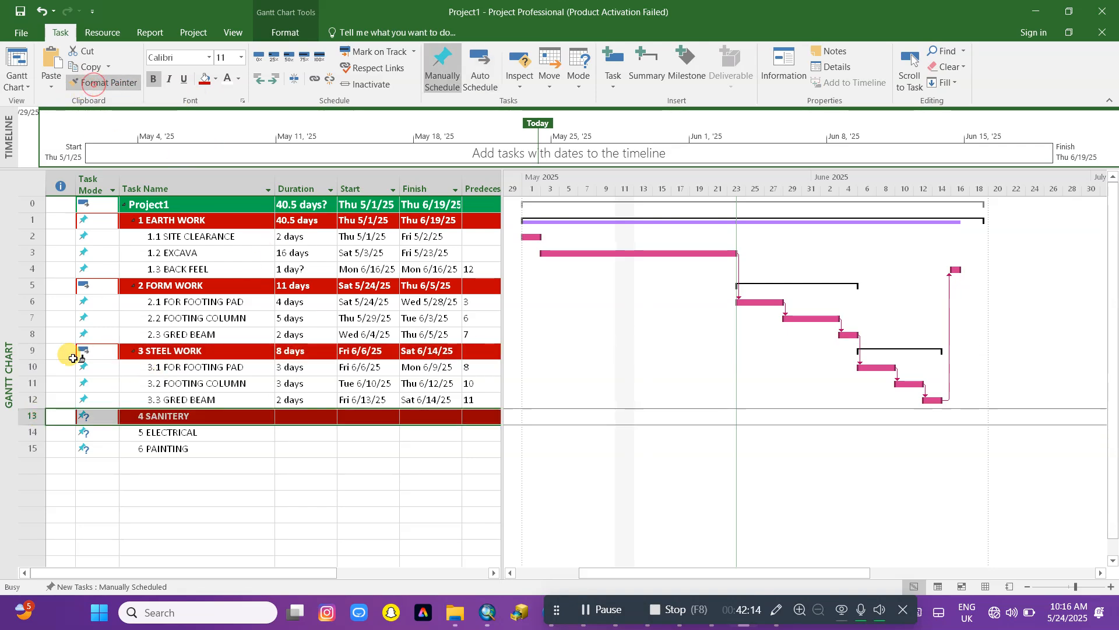
click(33, 431)
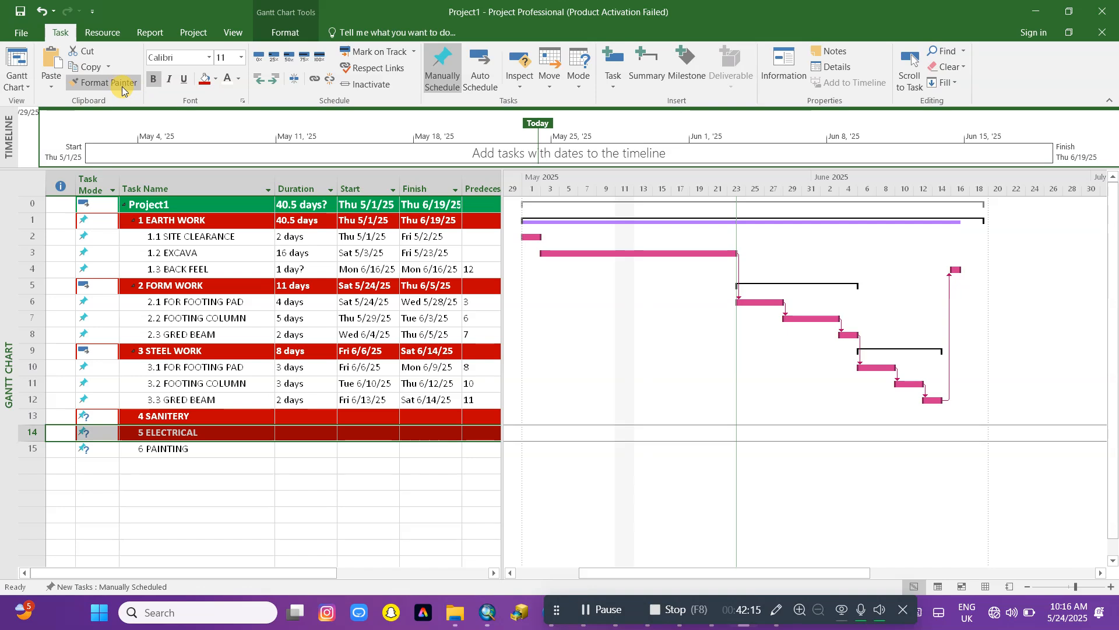
click(30, 447)
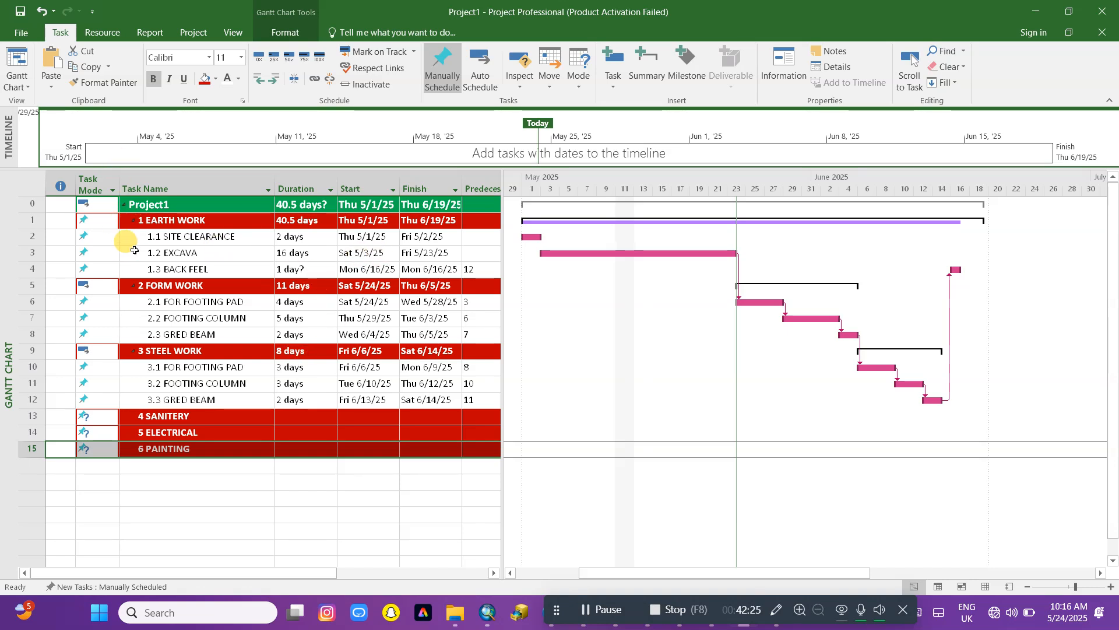
Step: Collapse the subtasks of the EARTH WORK, FORM WORK and STEEL WORK summary tasks
click(134, 221)
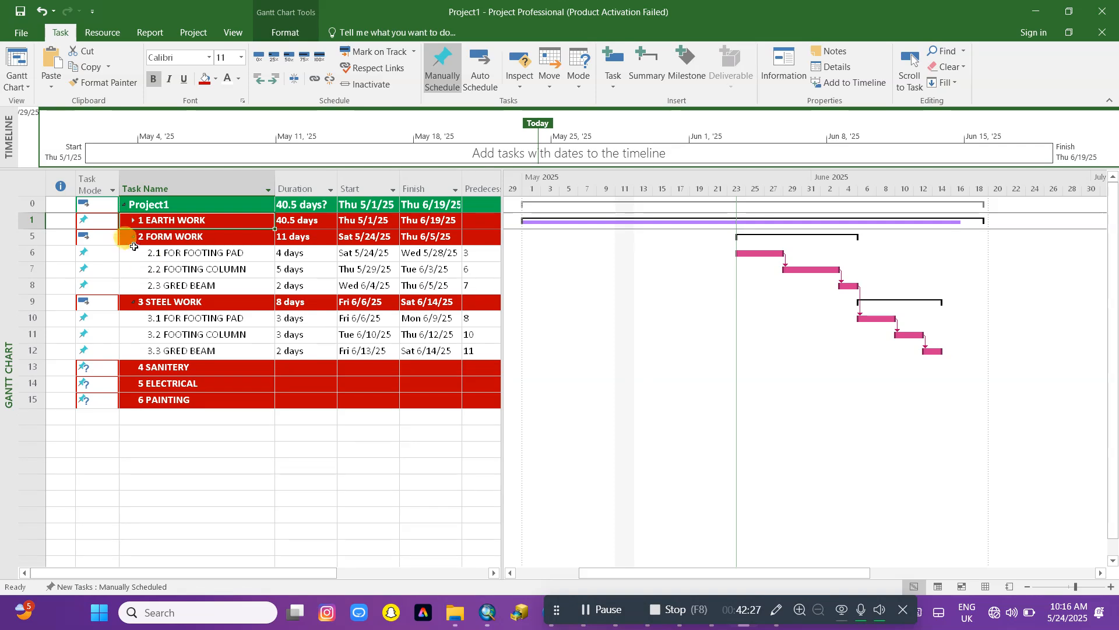
click(135, 237)
click(133, 236)
click(133, 253)
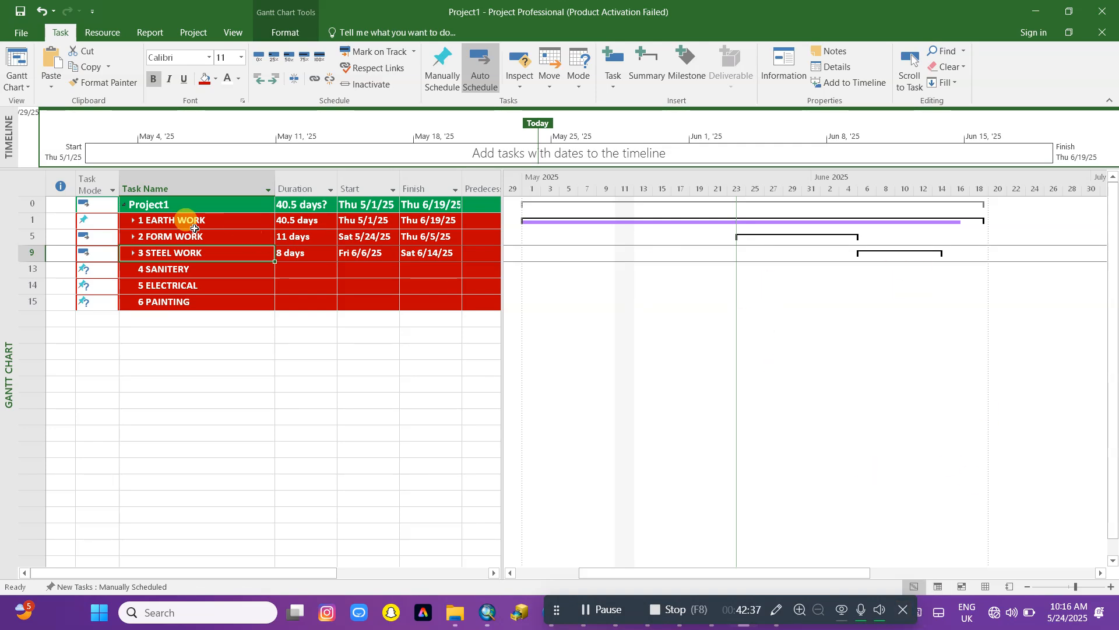
Step: Expand the EARTH WORK, FORM WORK and STEEL WORK summary tasks to show their subtasks again
click(132, 222)
click(133, 222)
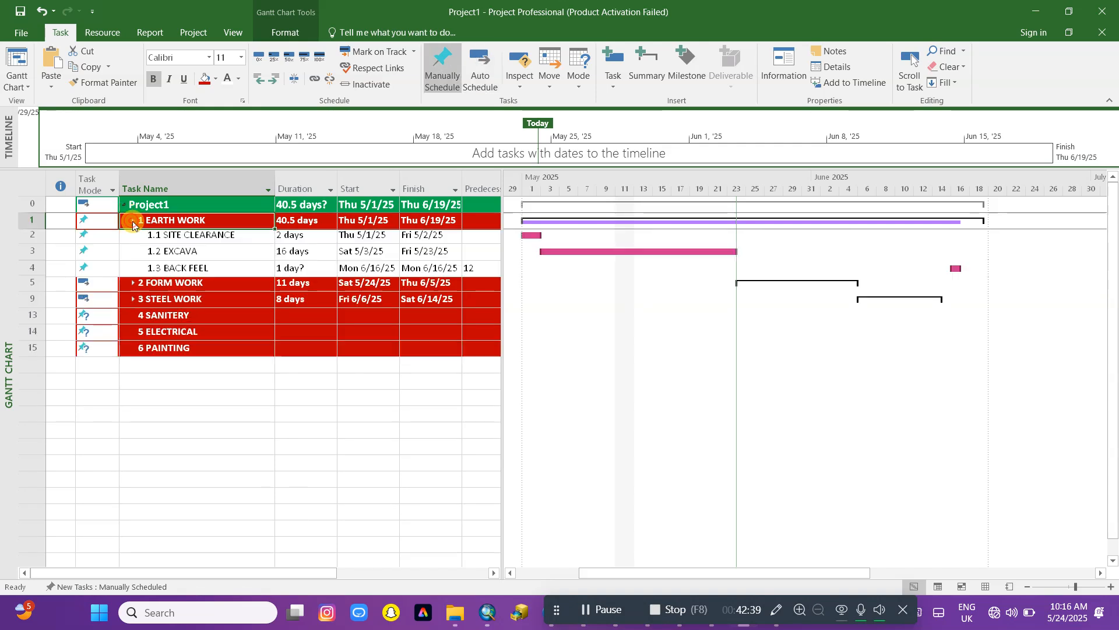
click(133, 286)
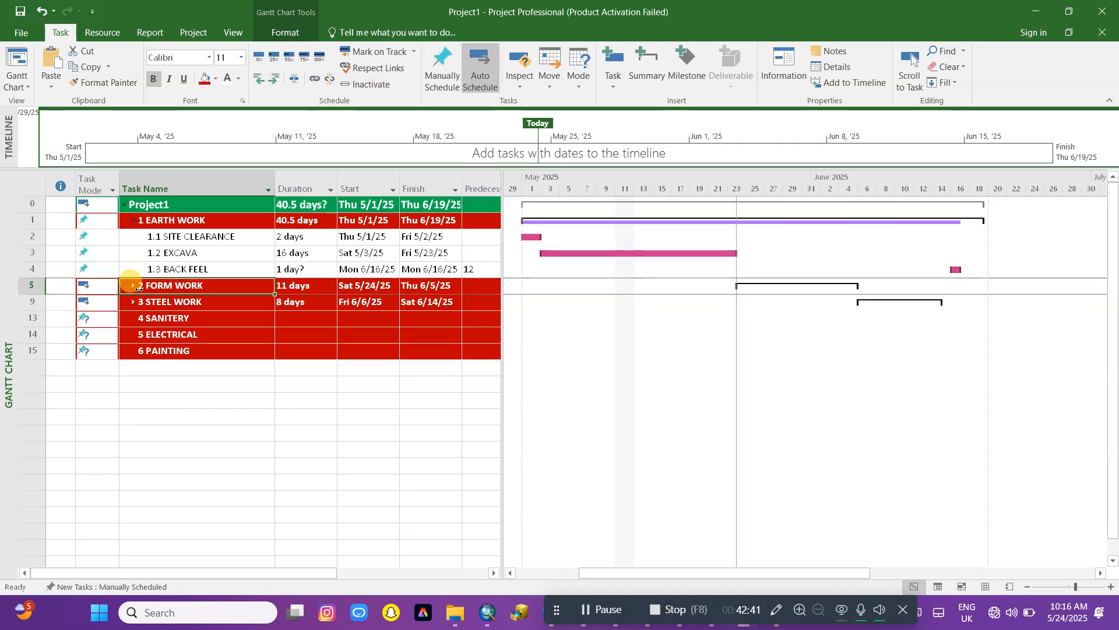
click(133, 285)
click(134, 350)
click(133, 350)
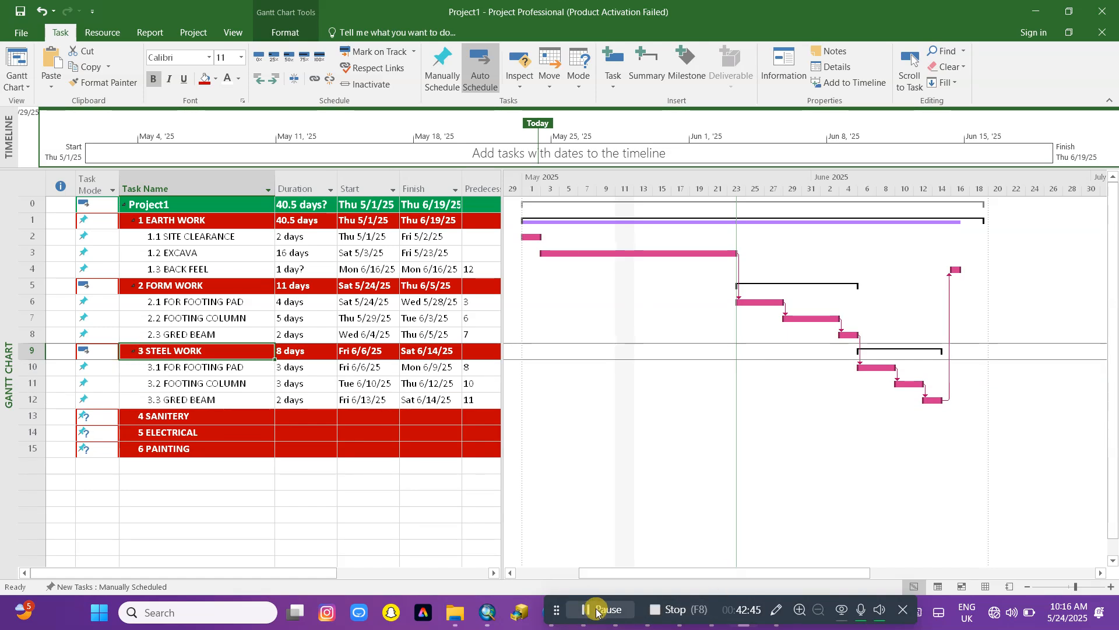